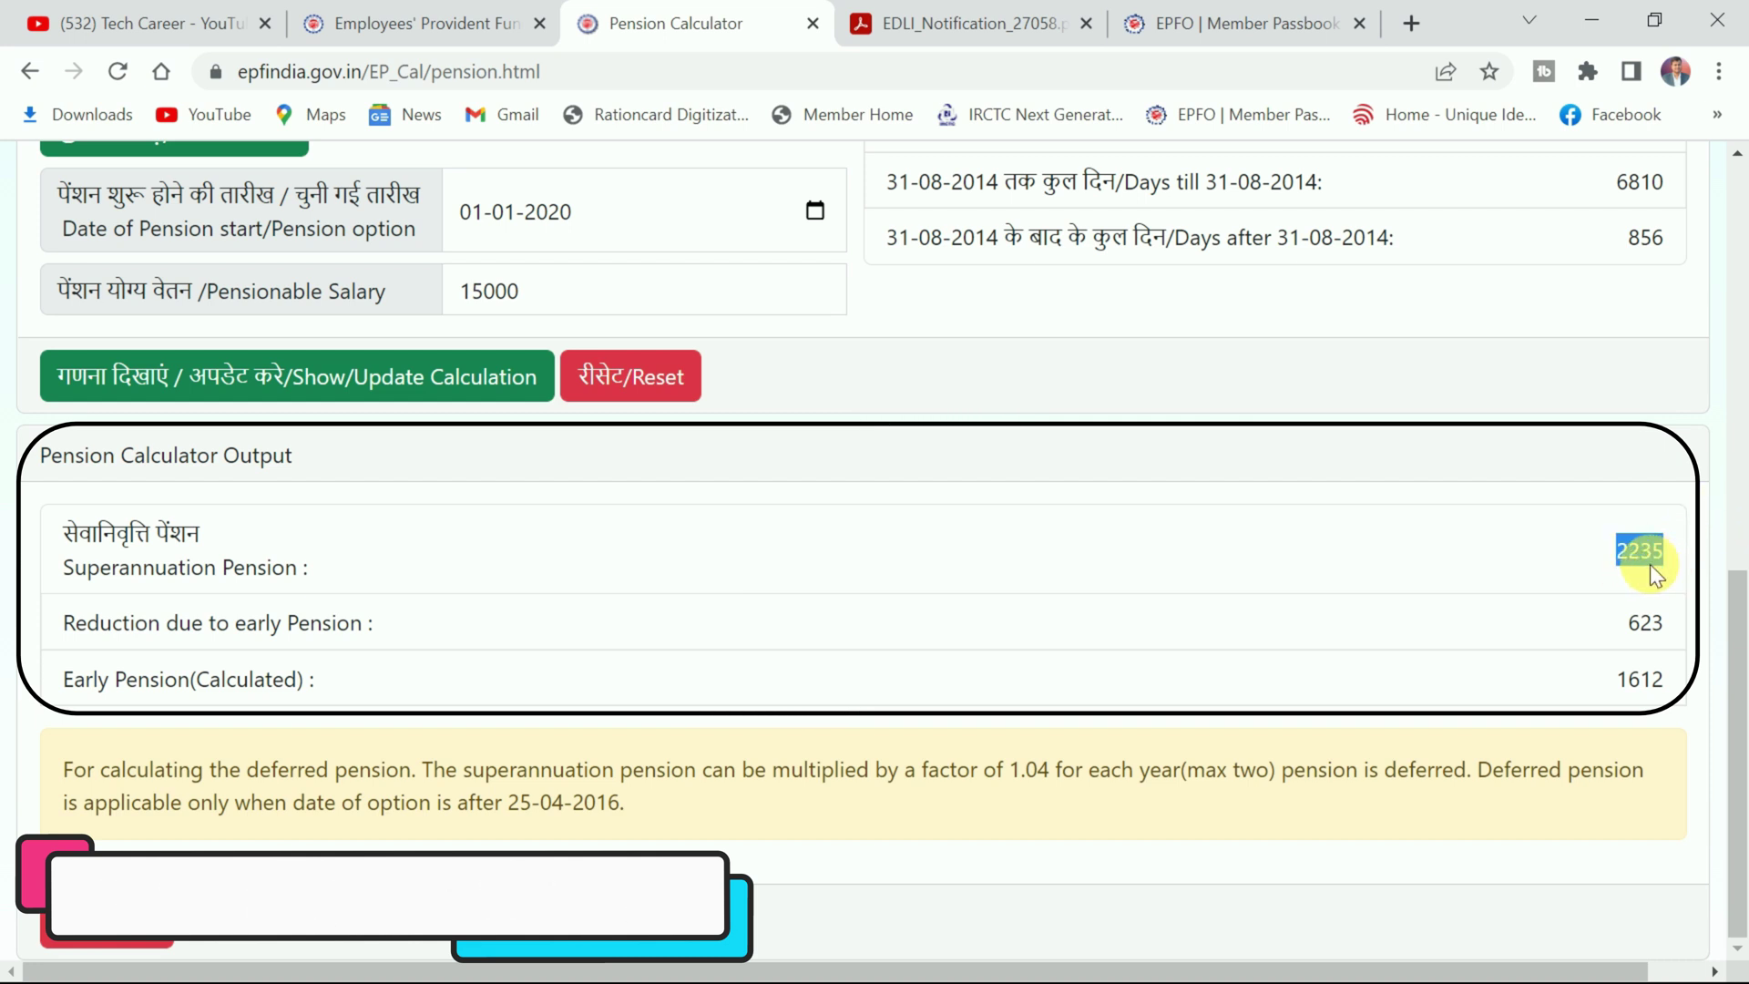
double_click(1619, 625)
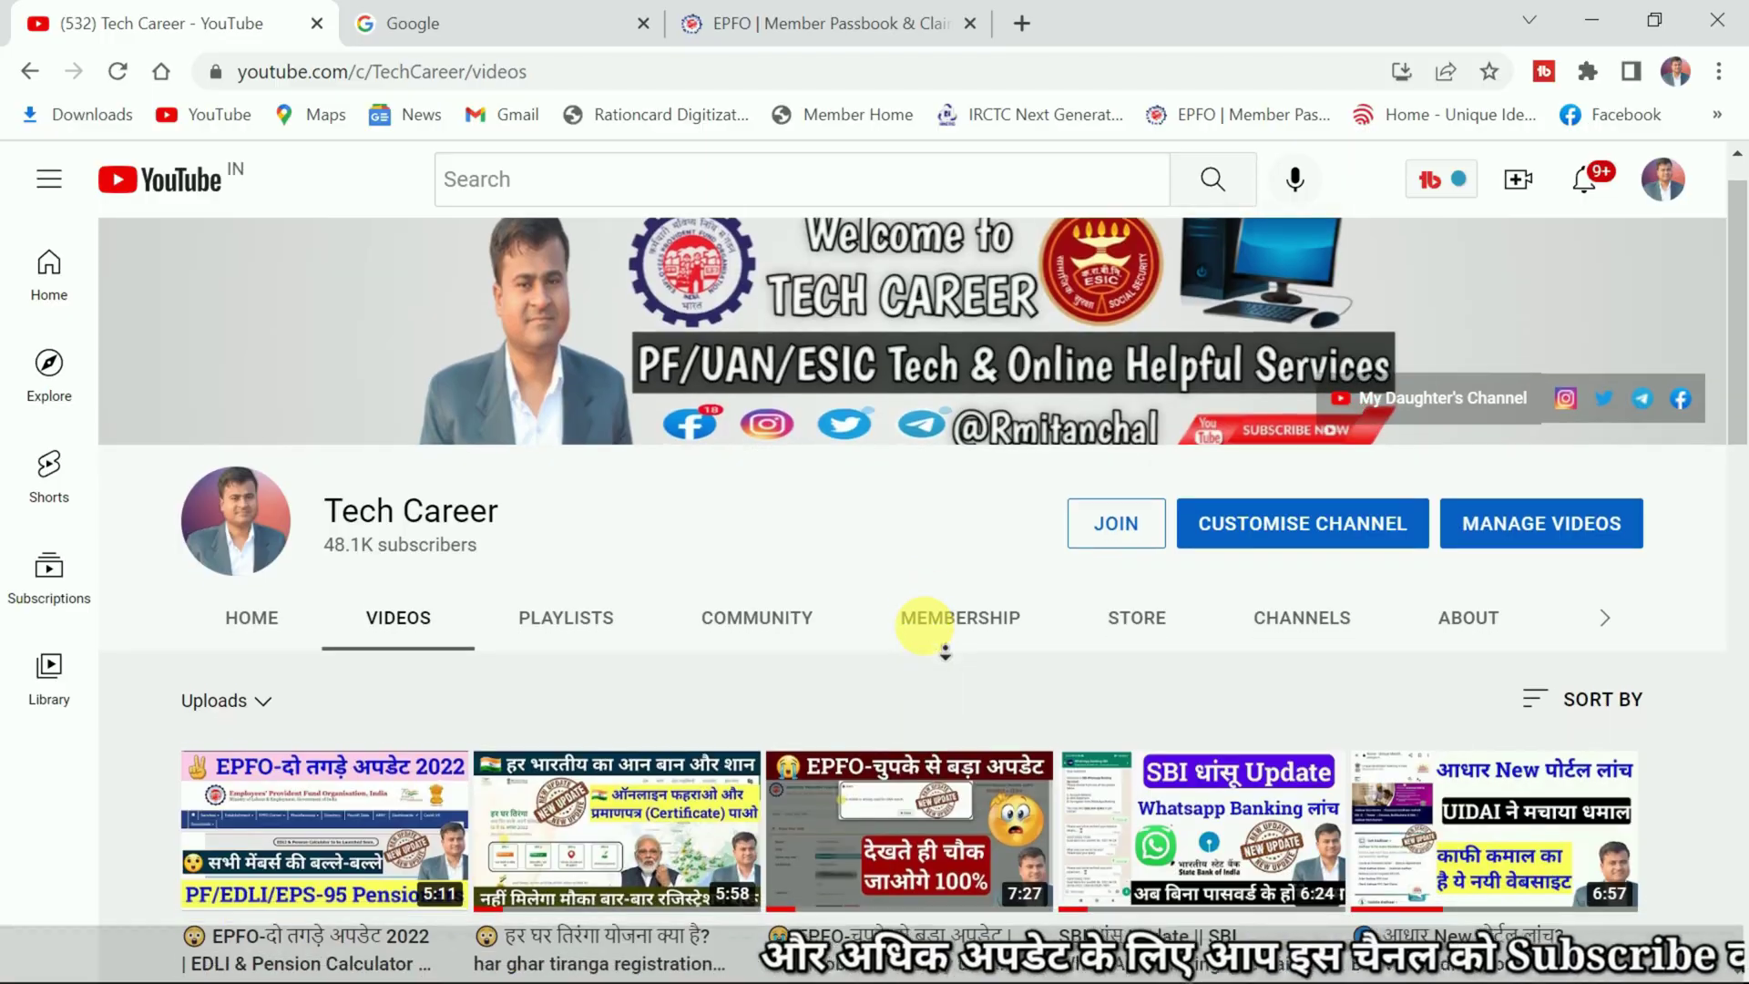
Browse through the uploaded videos on the Tech Career YouTube channel
scroll(925, 628, down, 2)
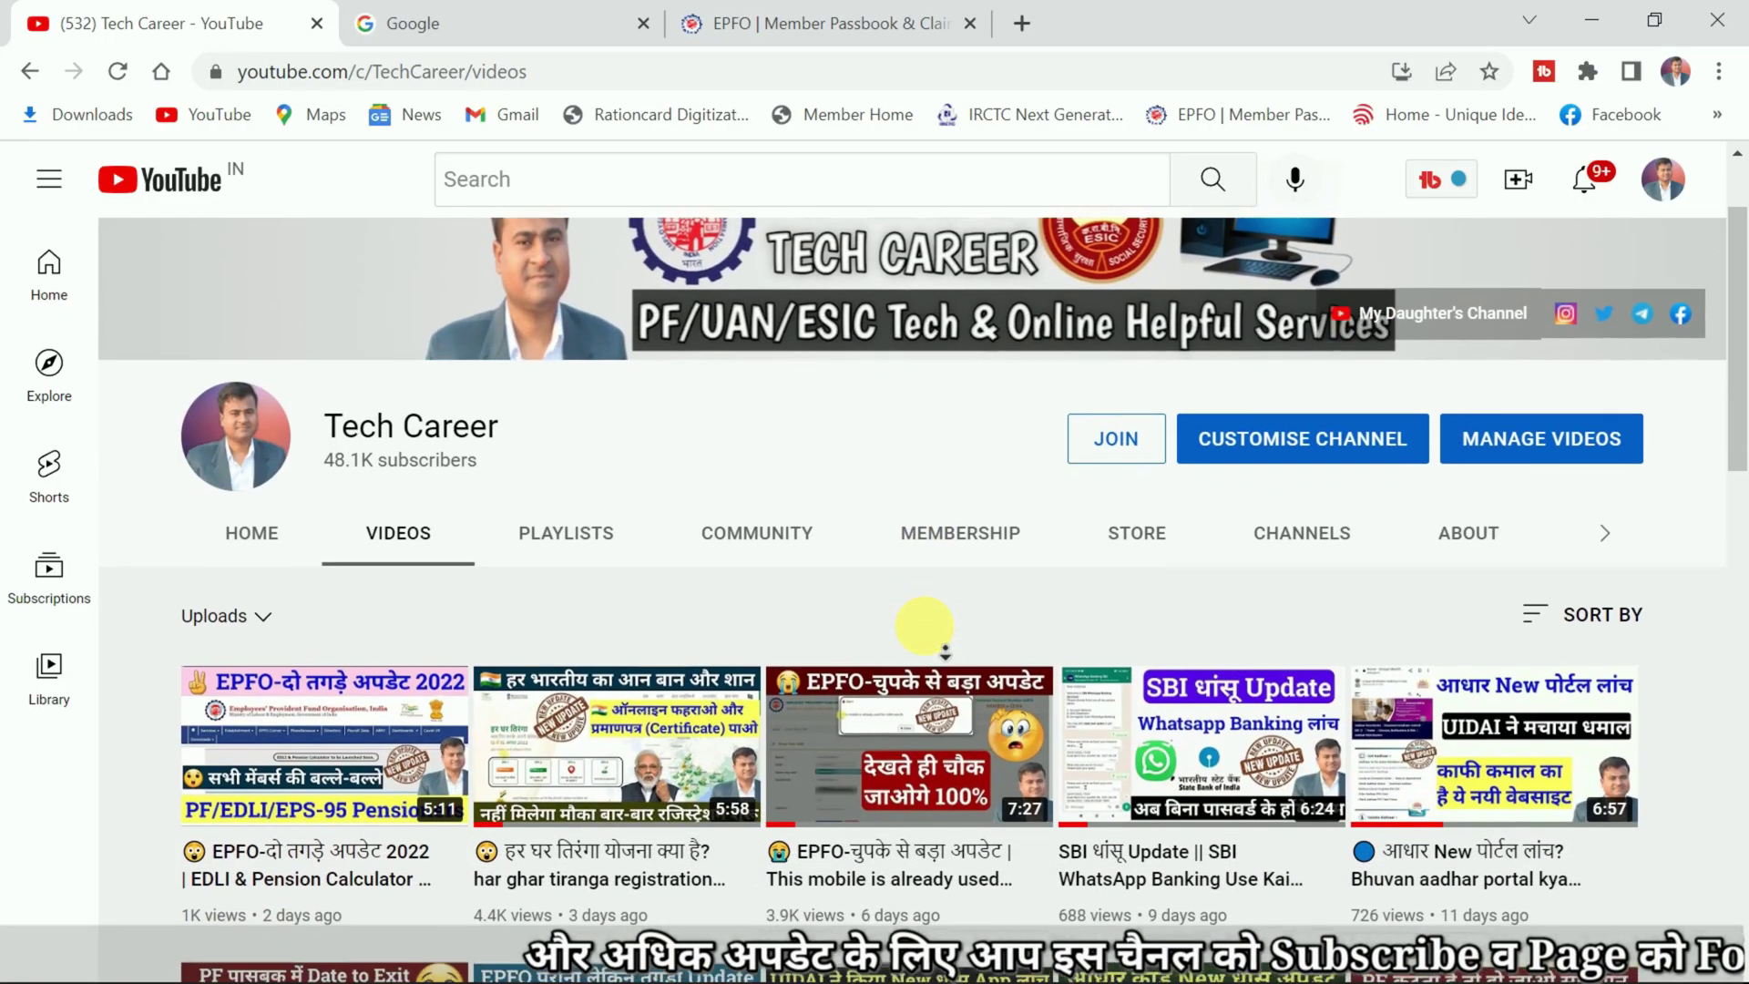
scroll(925, 606, down, 2)
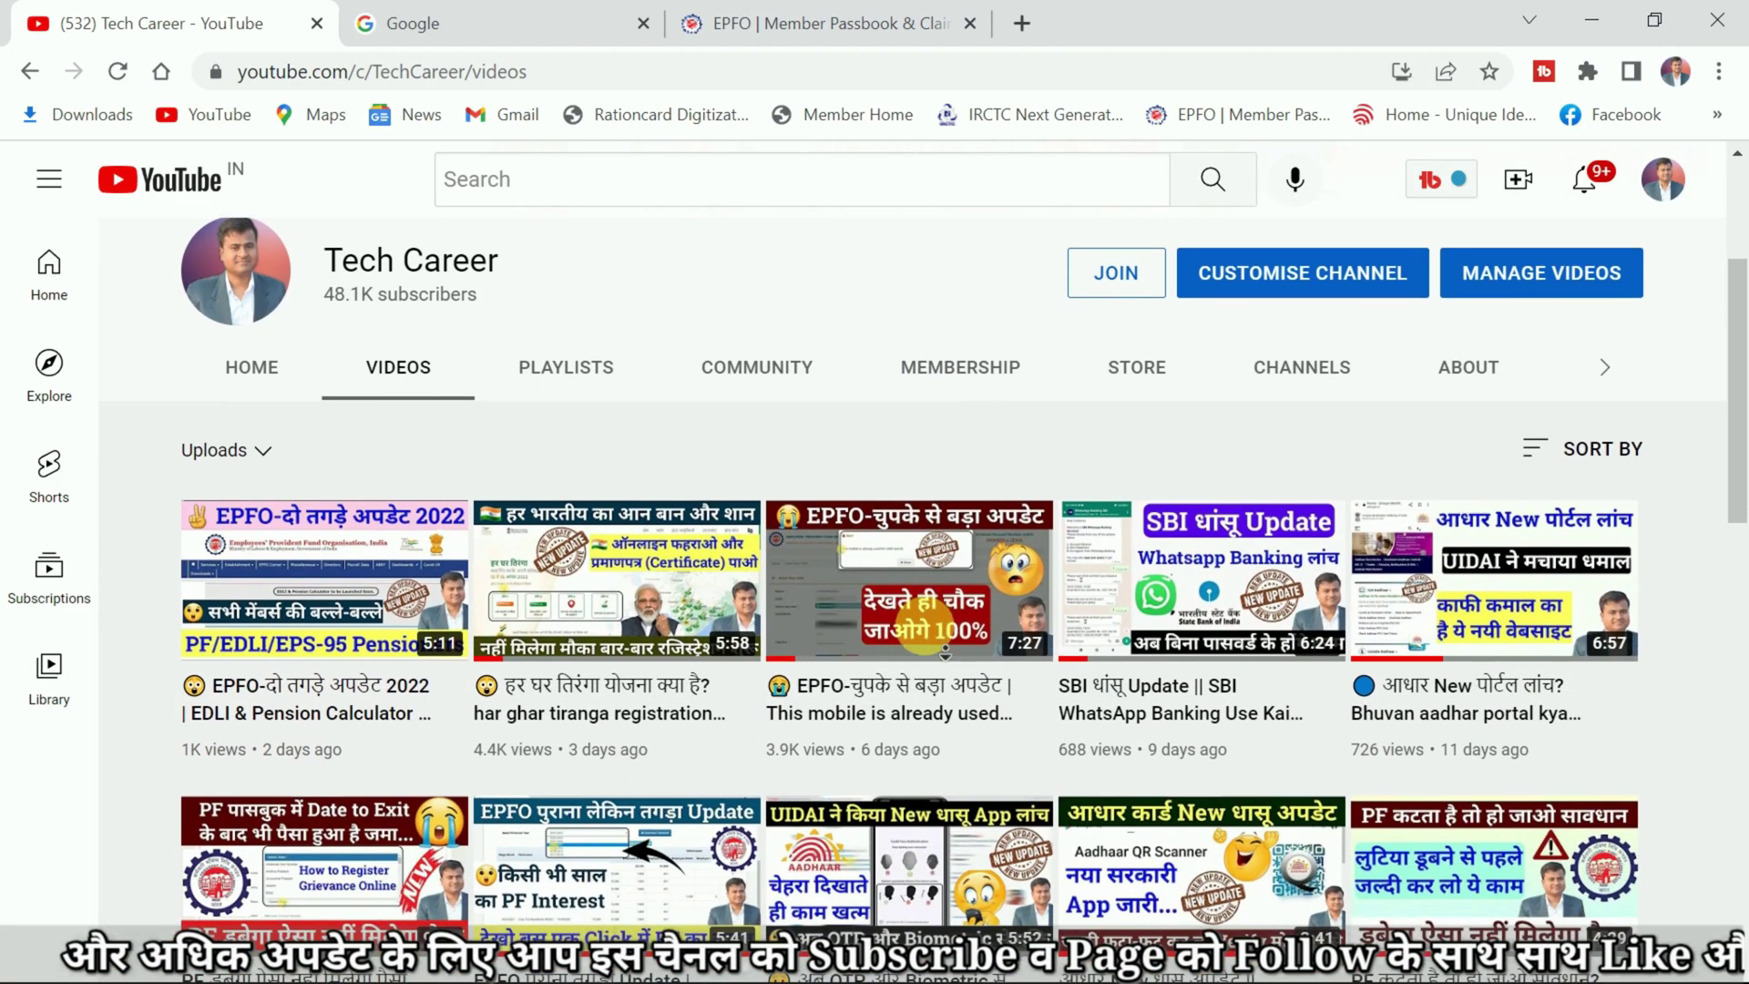
scroll(944, 649, down, 2)
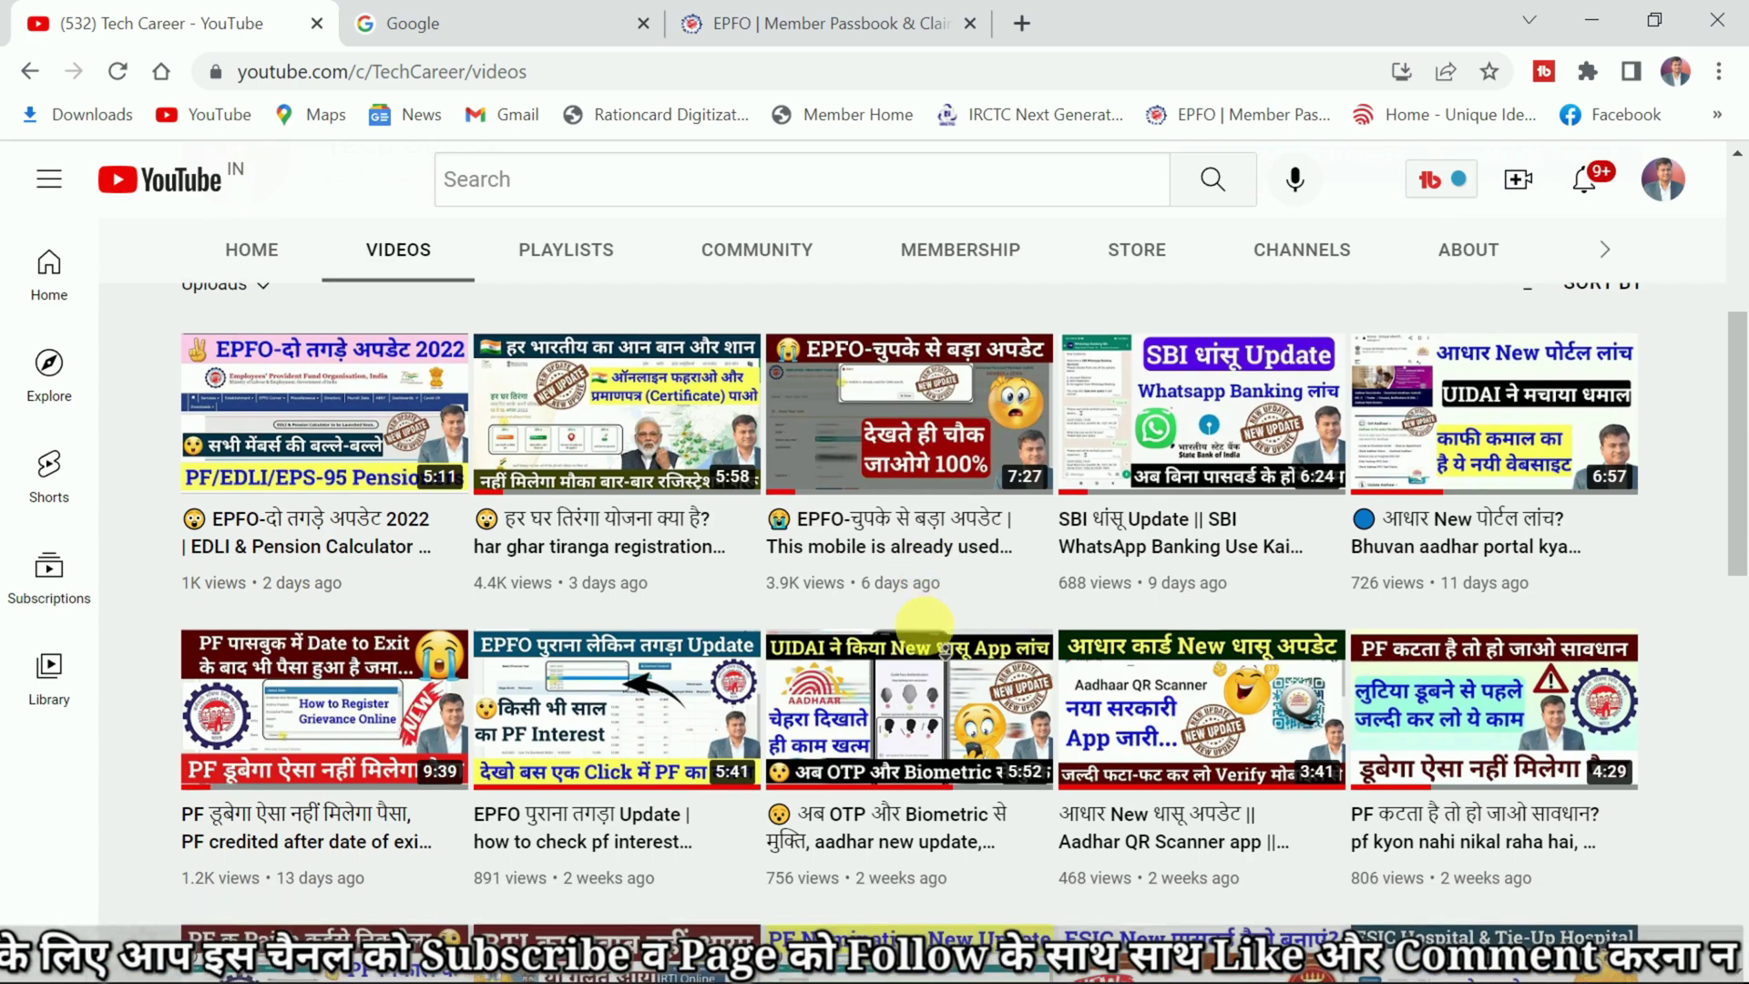
scroll(946, 650, down, 2)
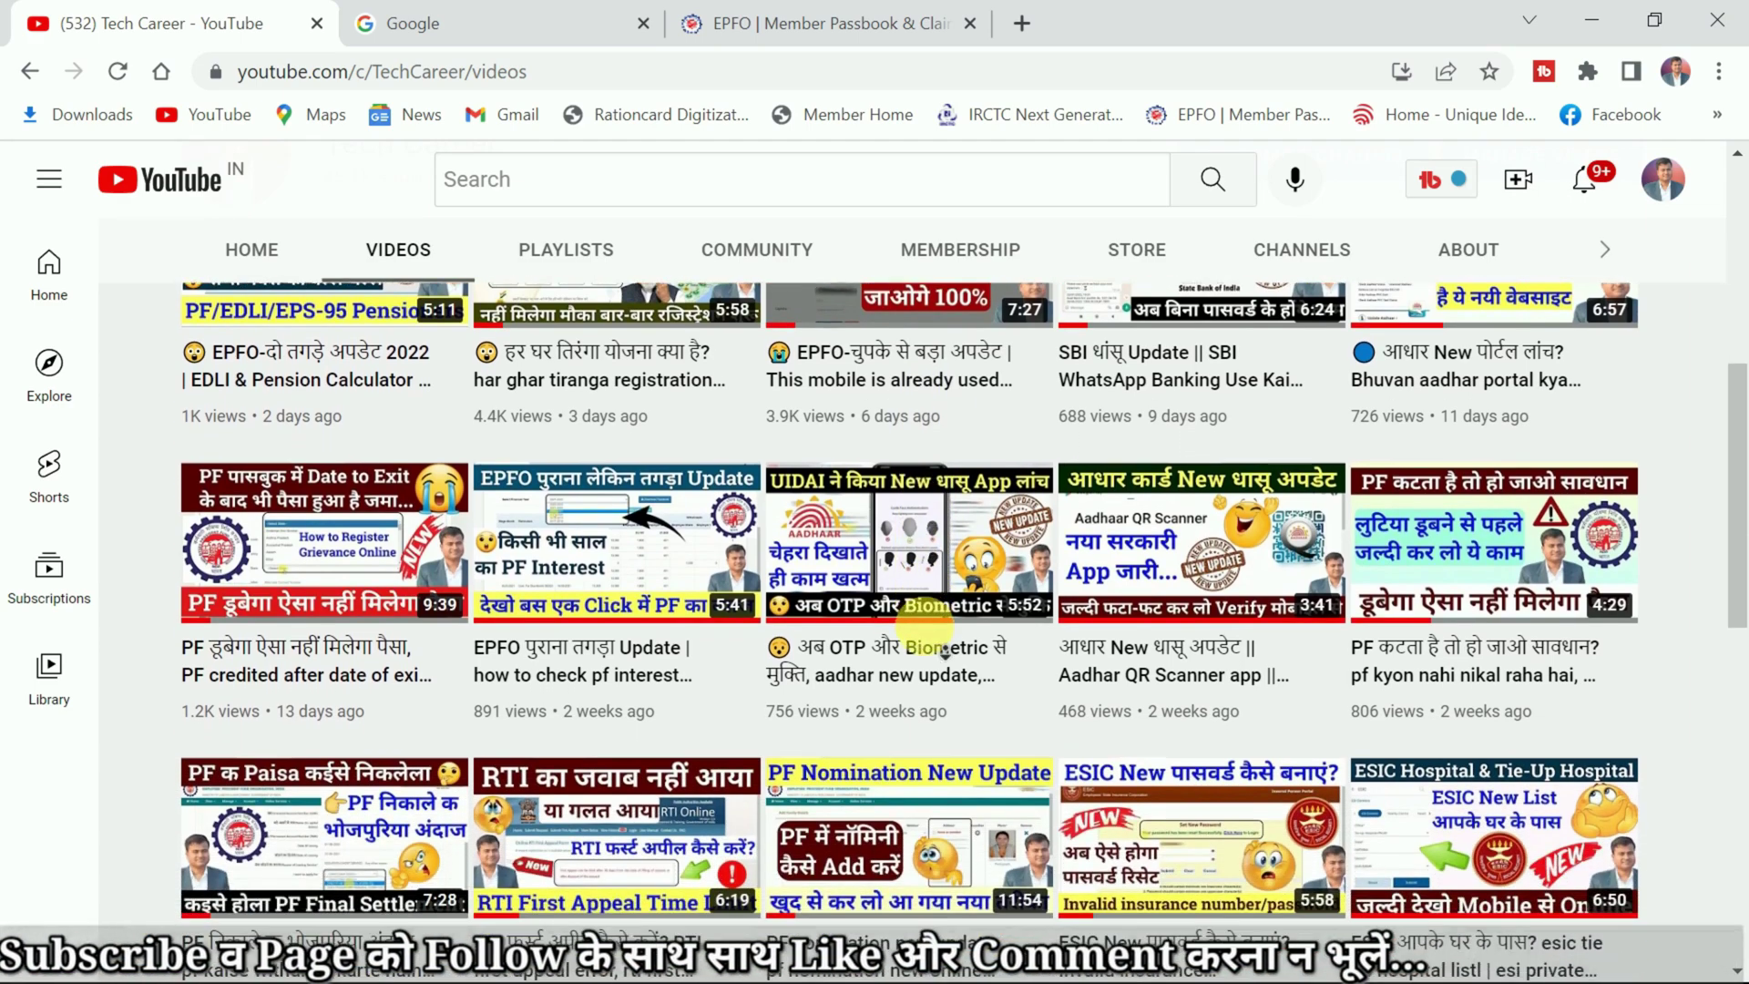
scroll(945, 651, down, 2)
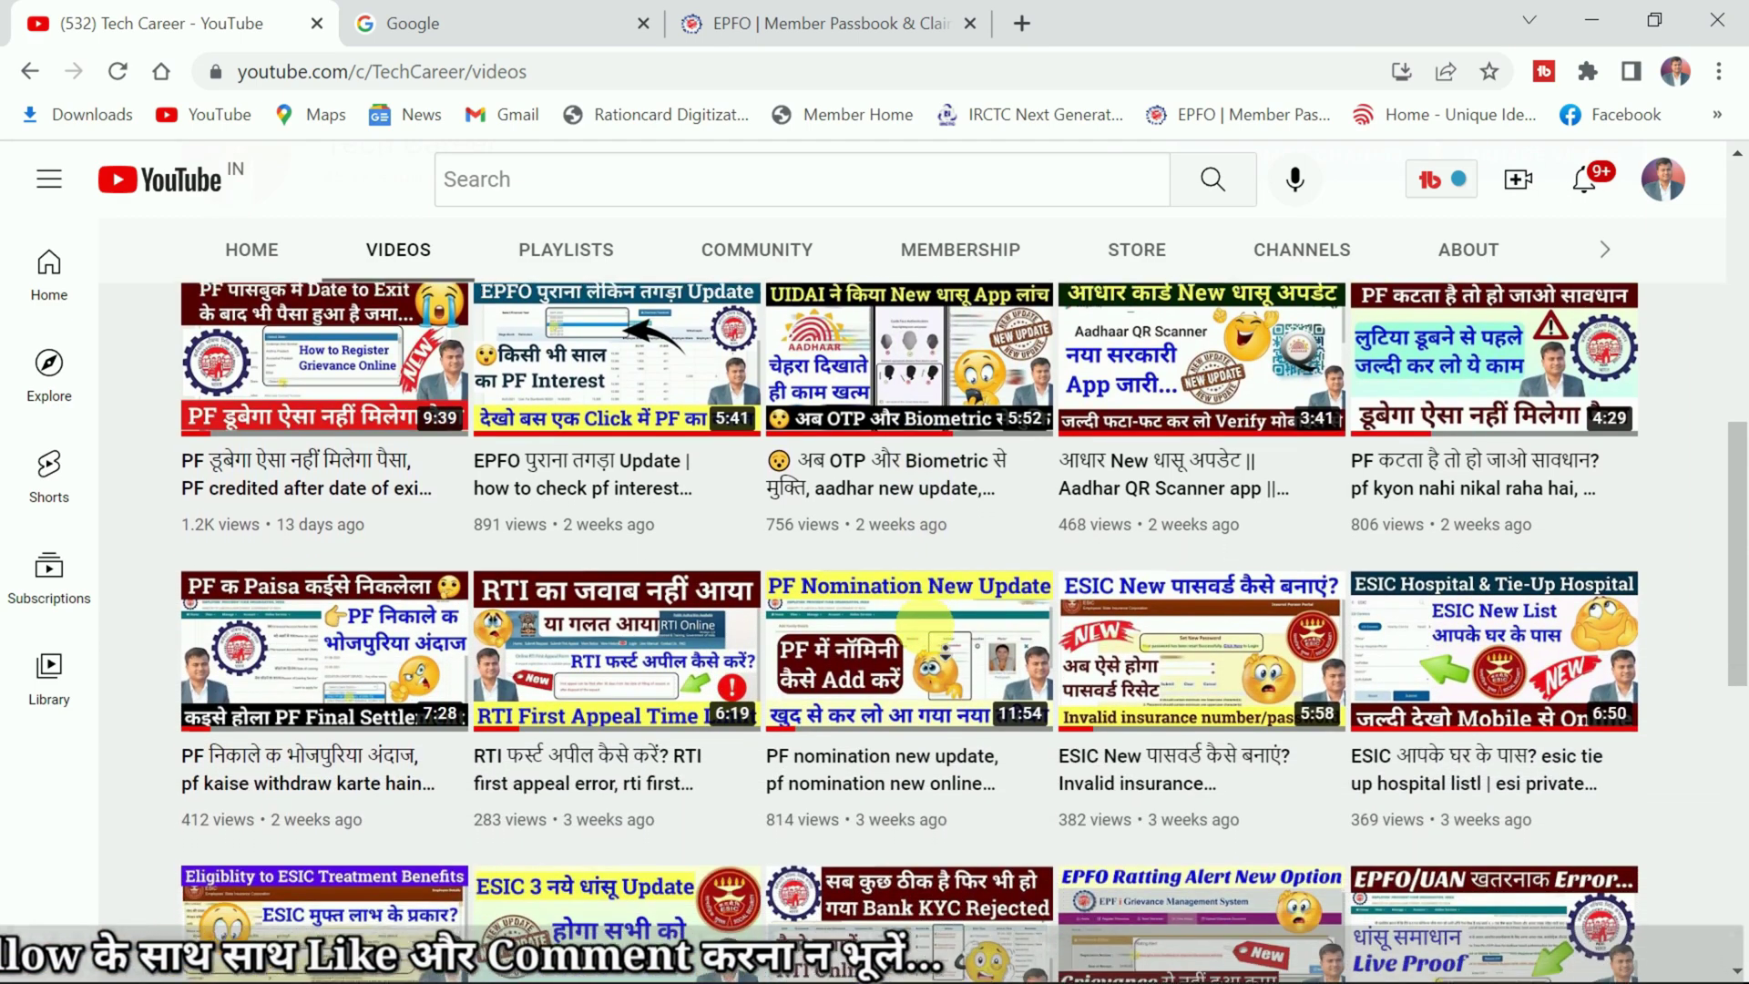
scroll(944, 651, down, 2)
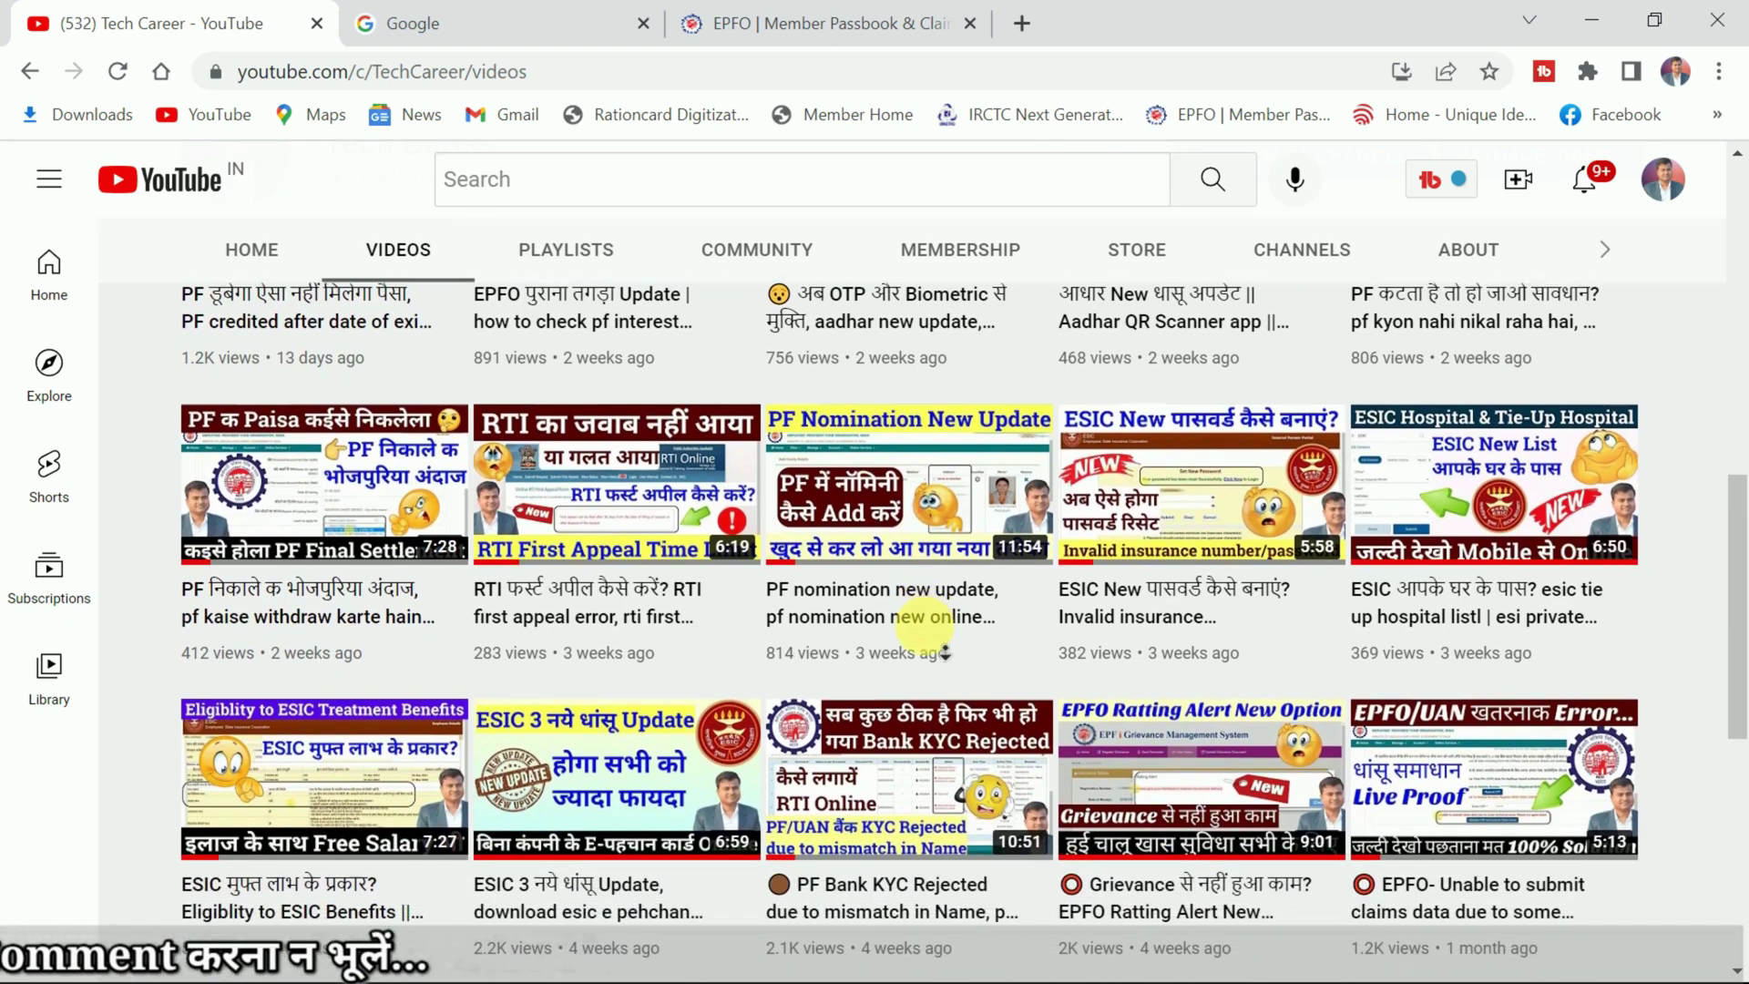
scroll(944, 648, down, 2)
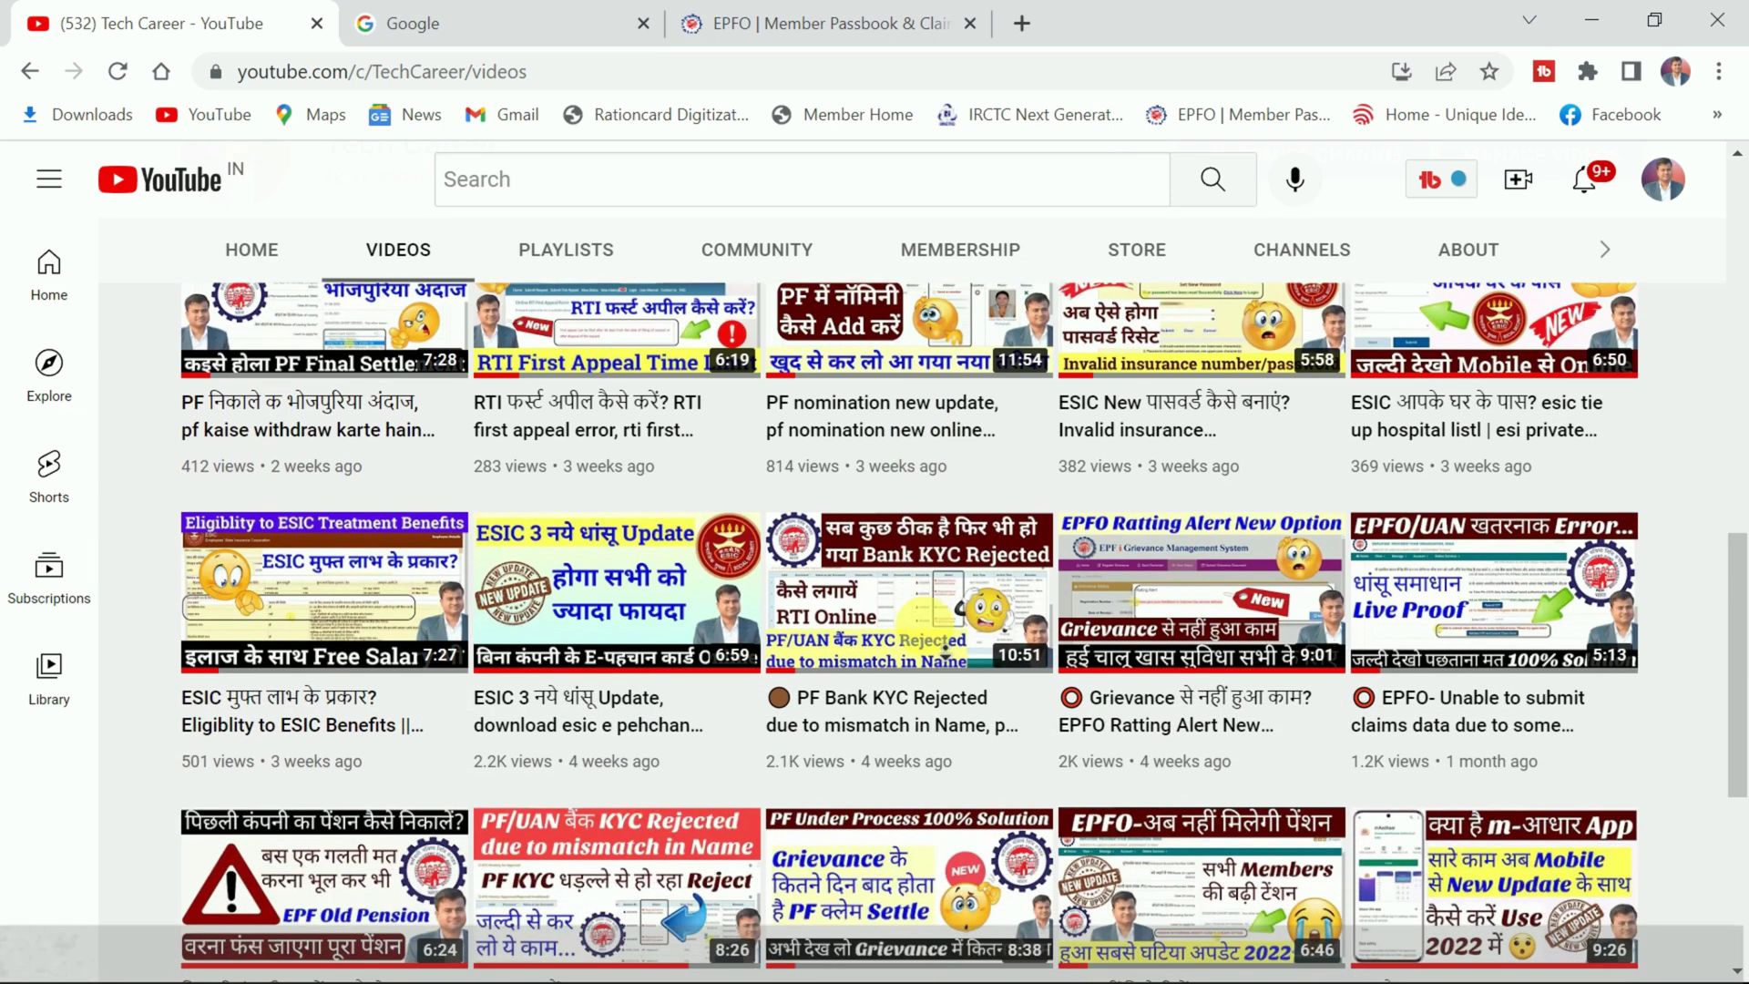
scroll(925, 619, up, 1)
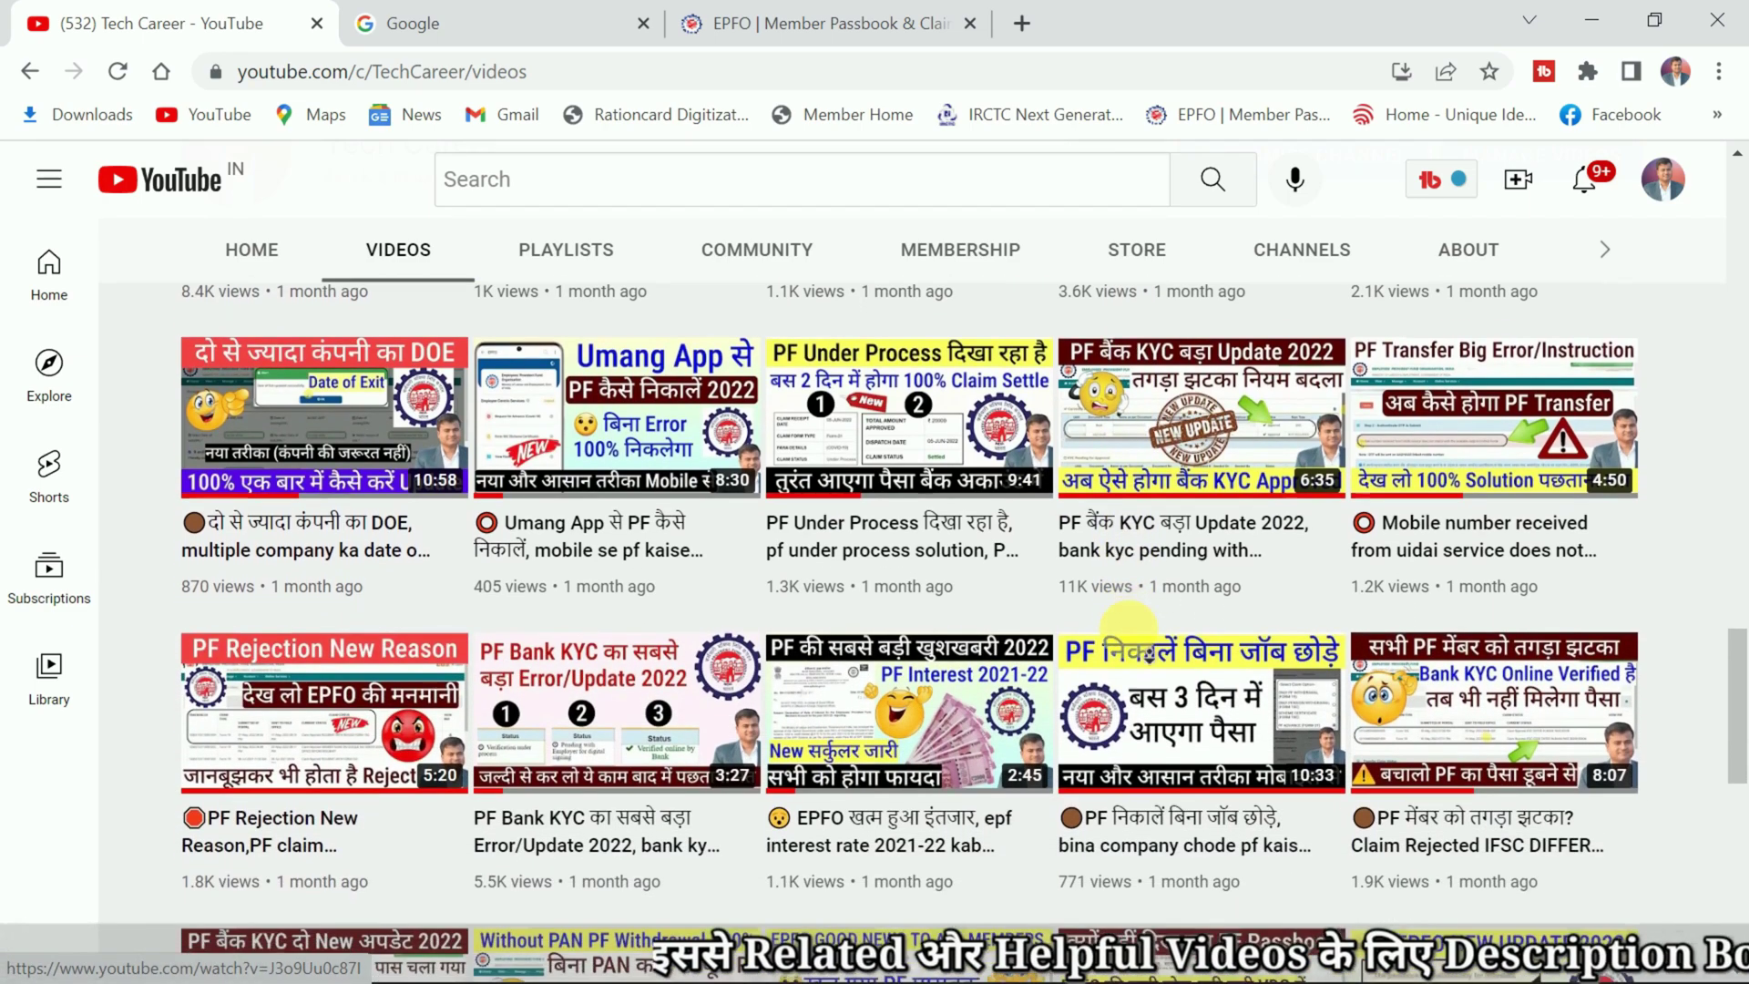
scroll(1149, 655, down, 2)
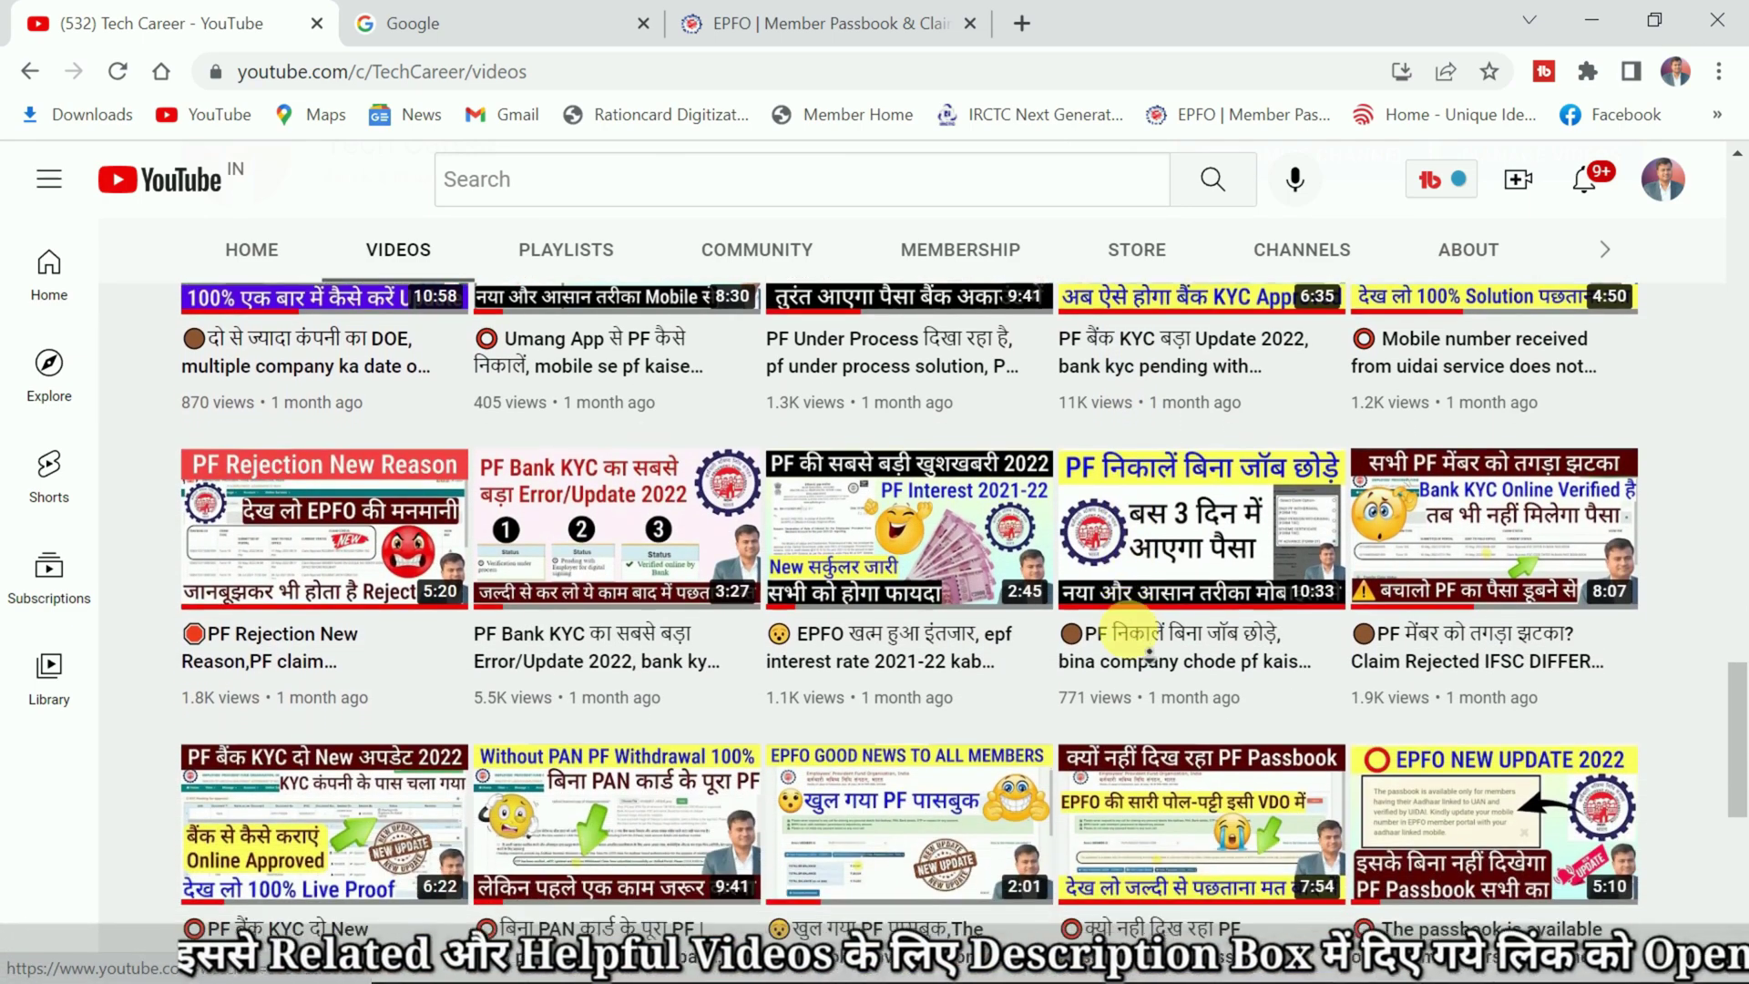
scroll(1149, 655, down, 2)
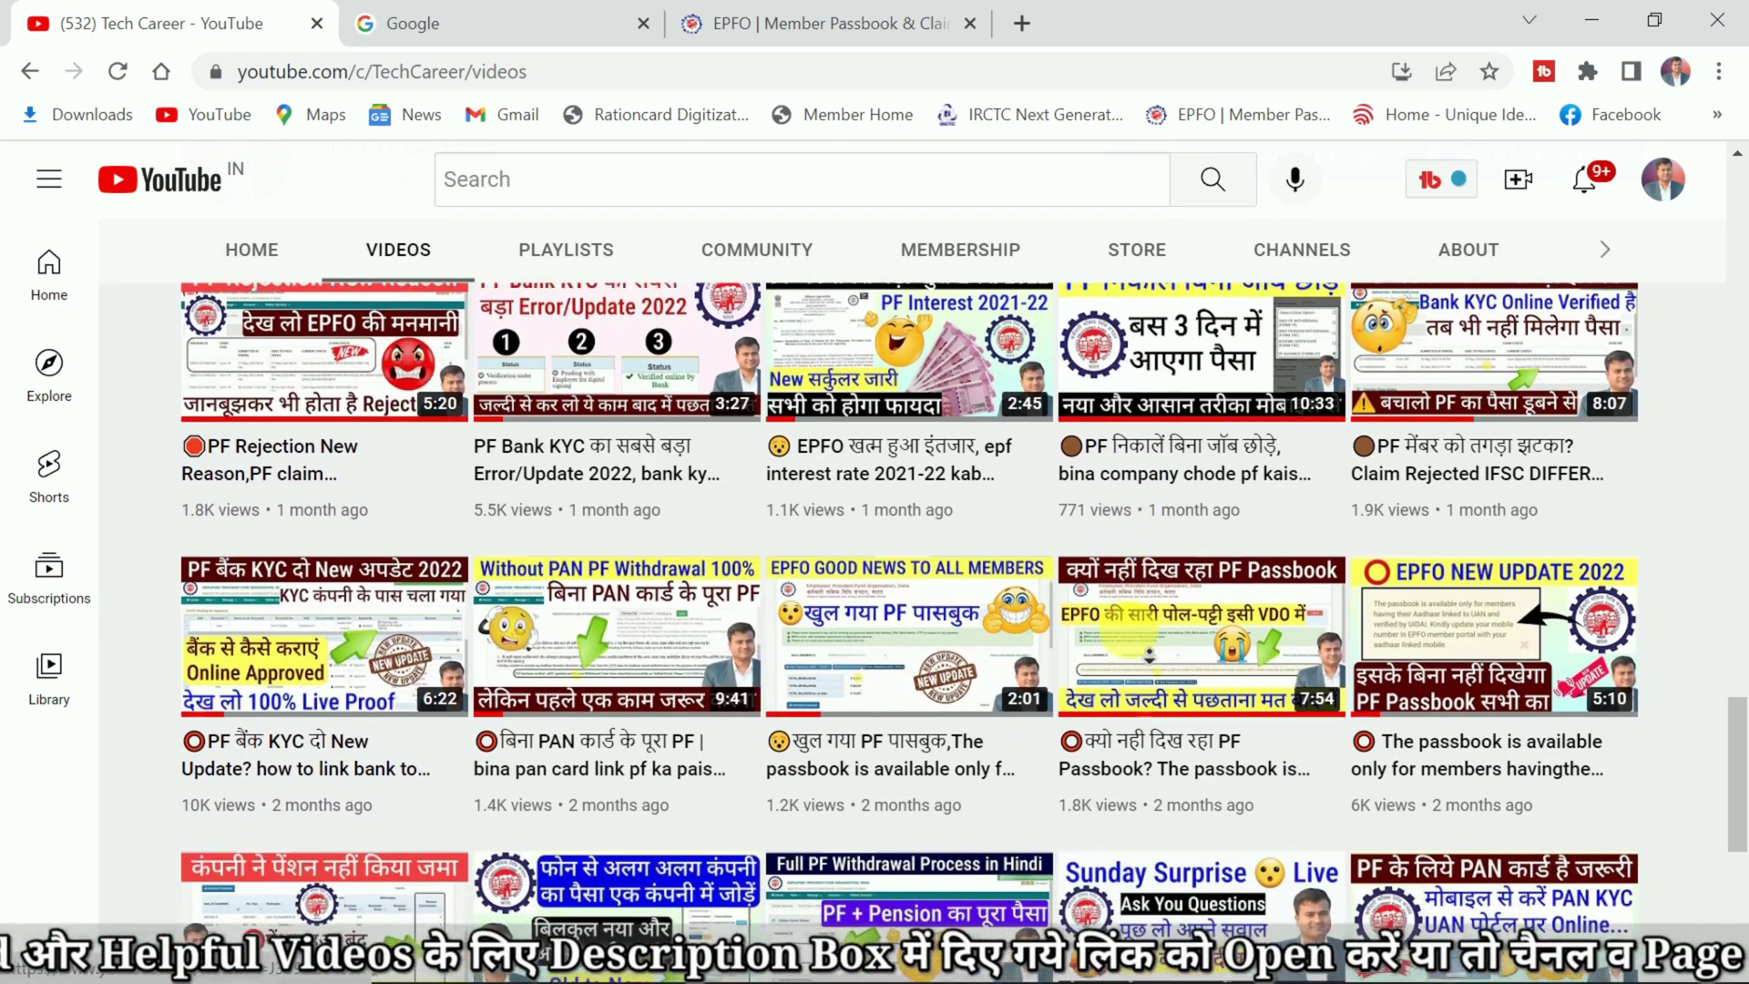
scroll(1150, 654, down, 2)
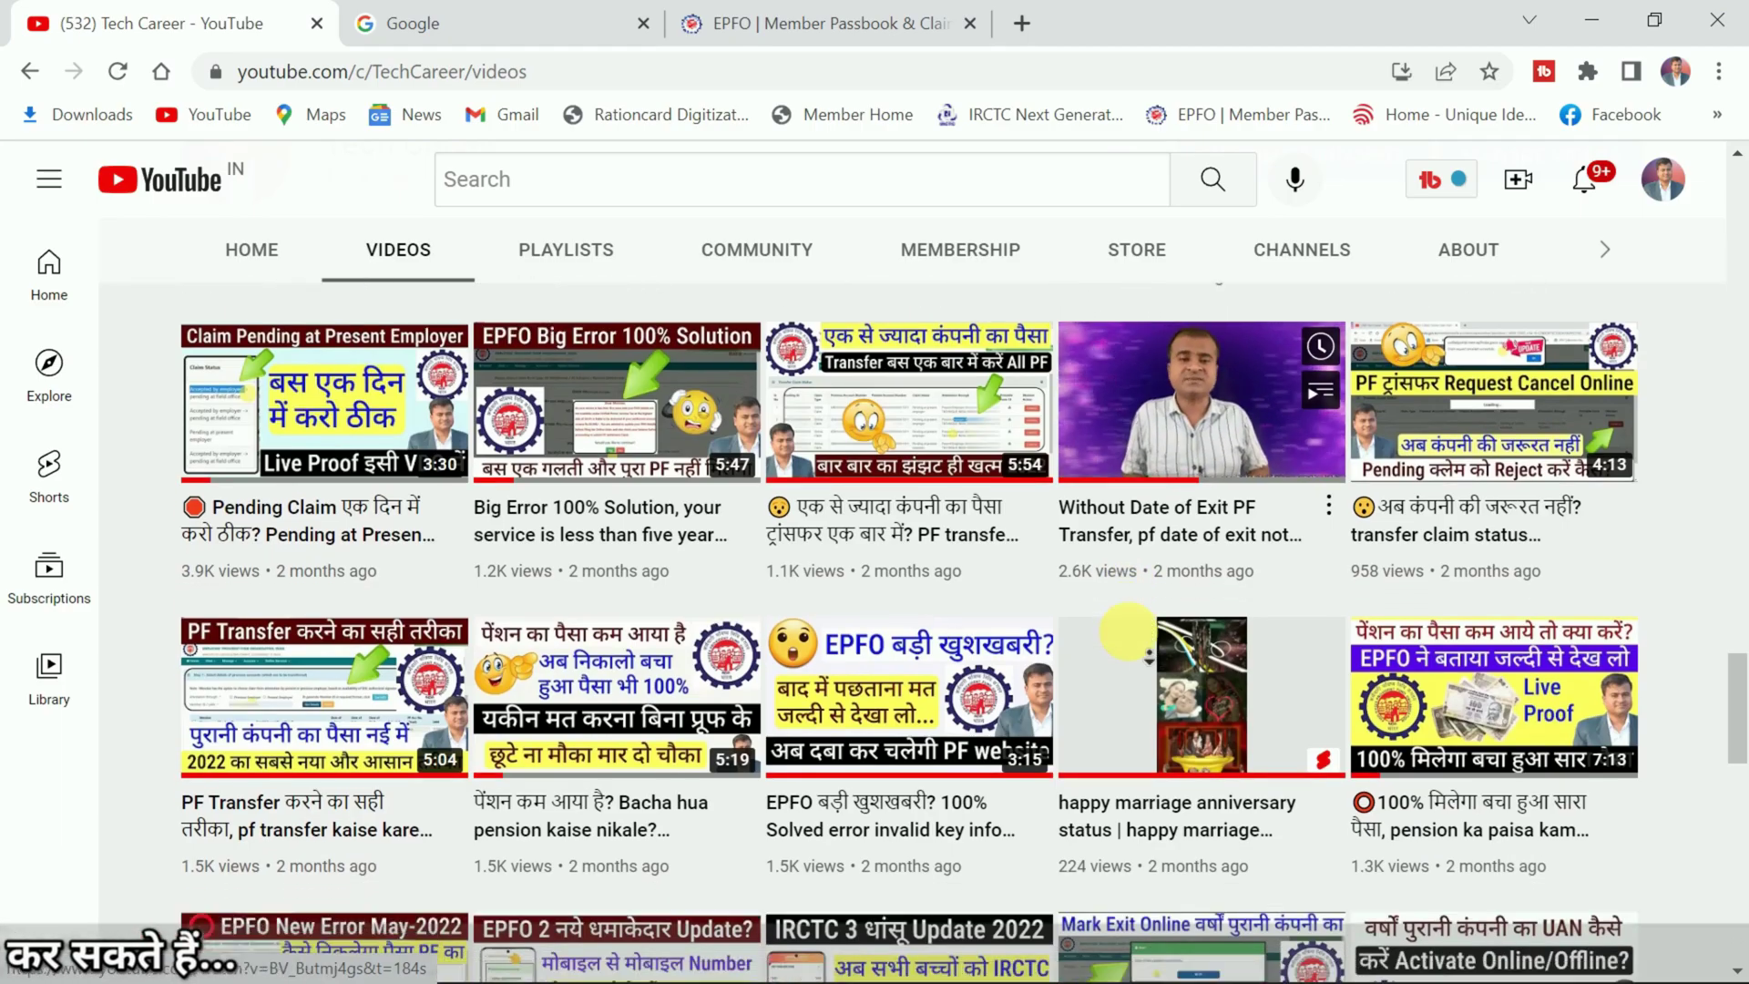
scroll(1149, 655, down, 2)
scroll(1150, 655, down, 2)
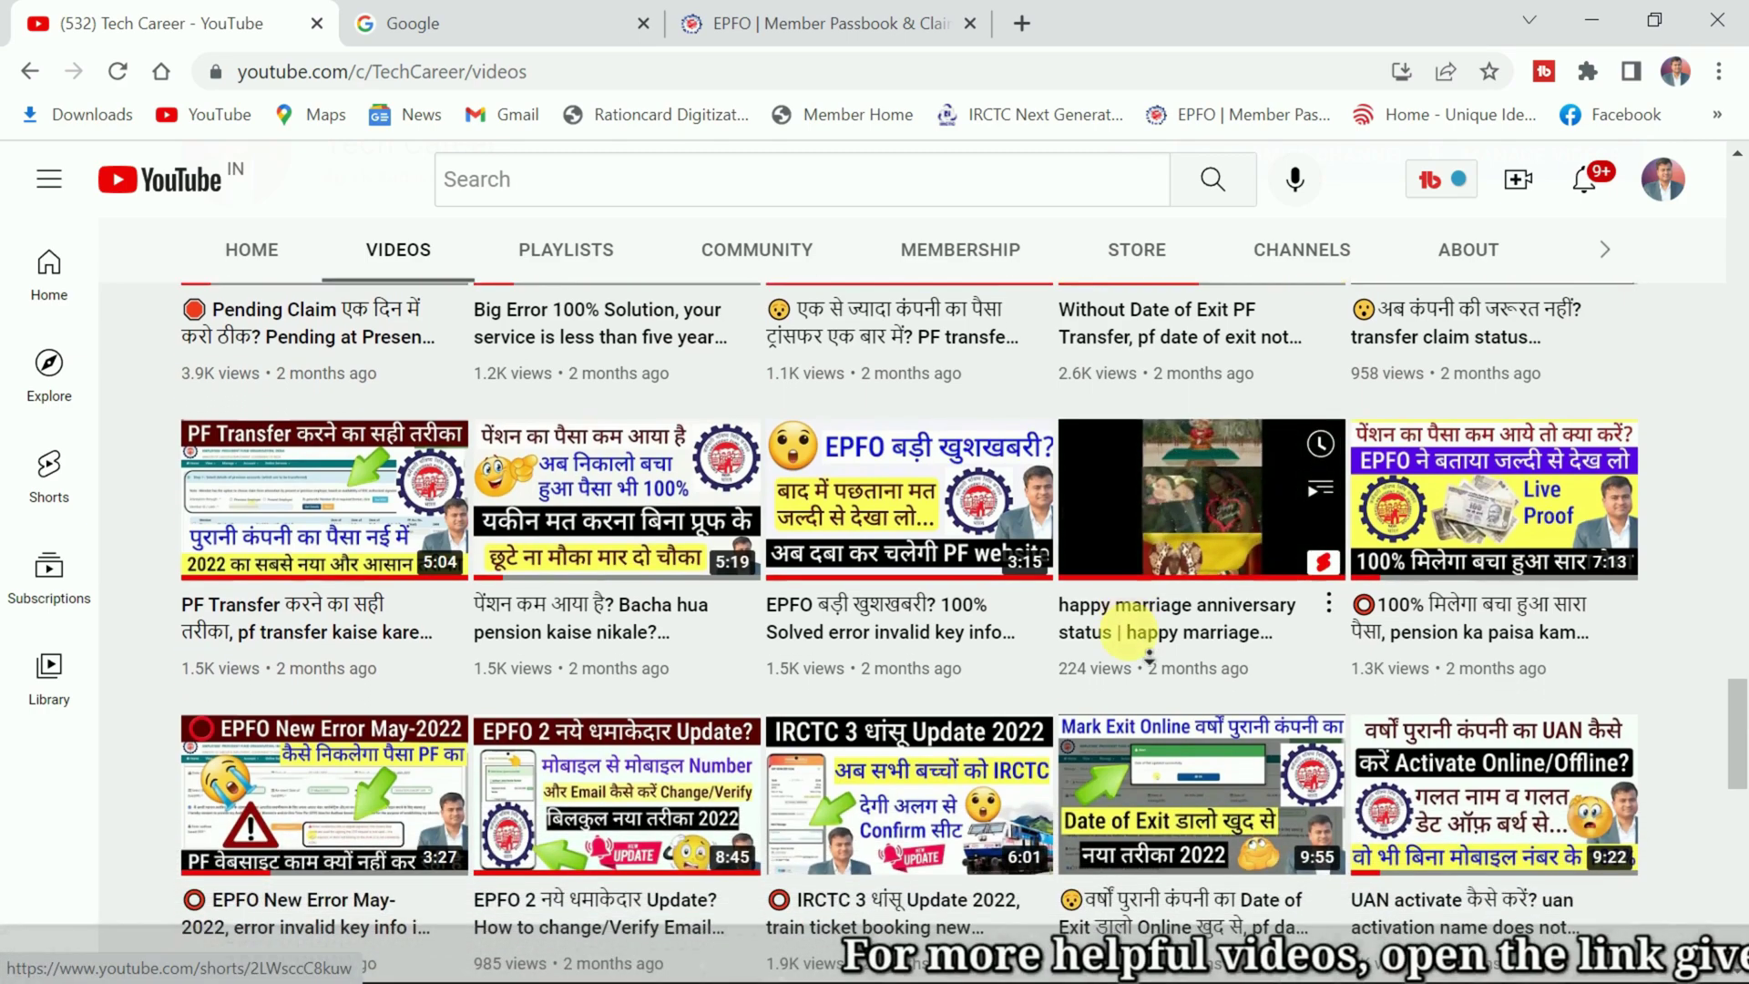
scroll(1149, 655, down, 3)
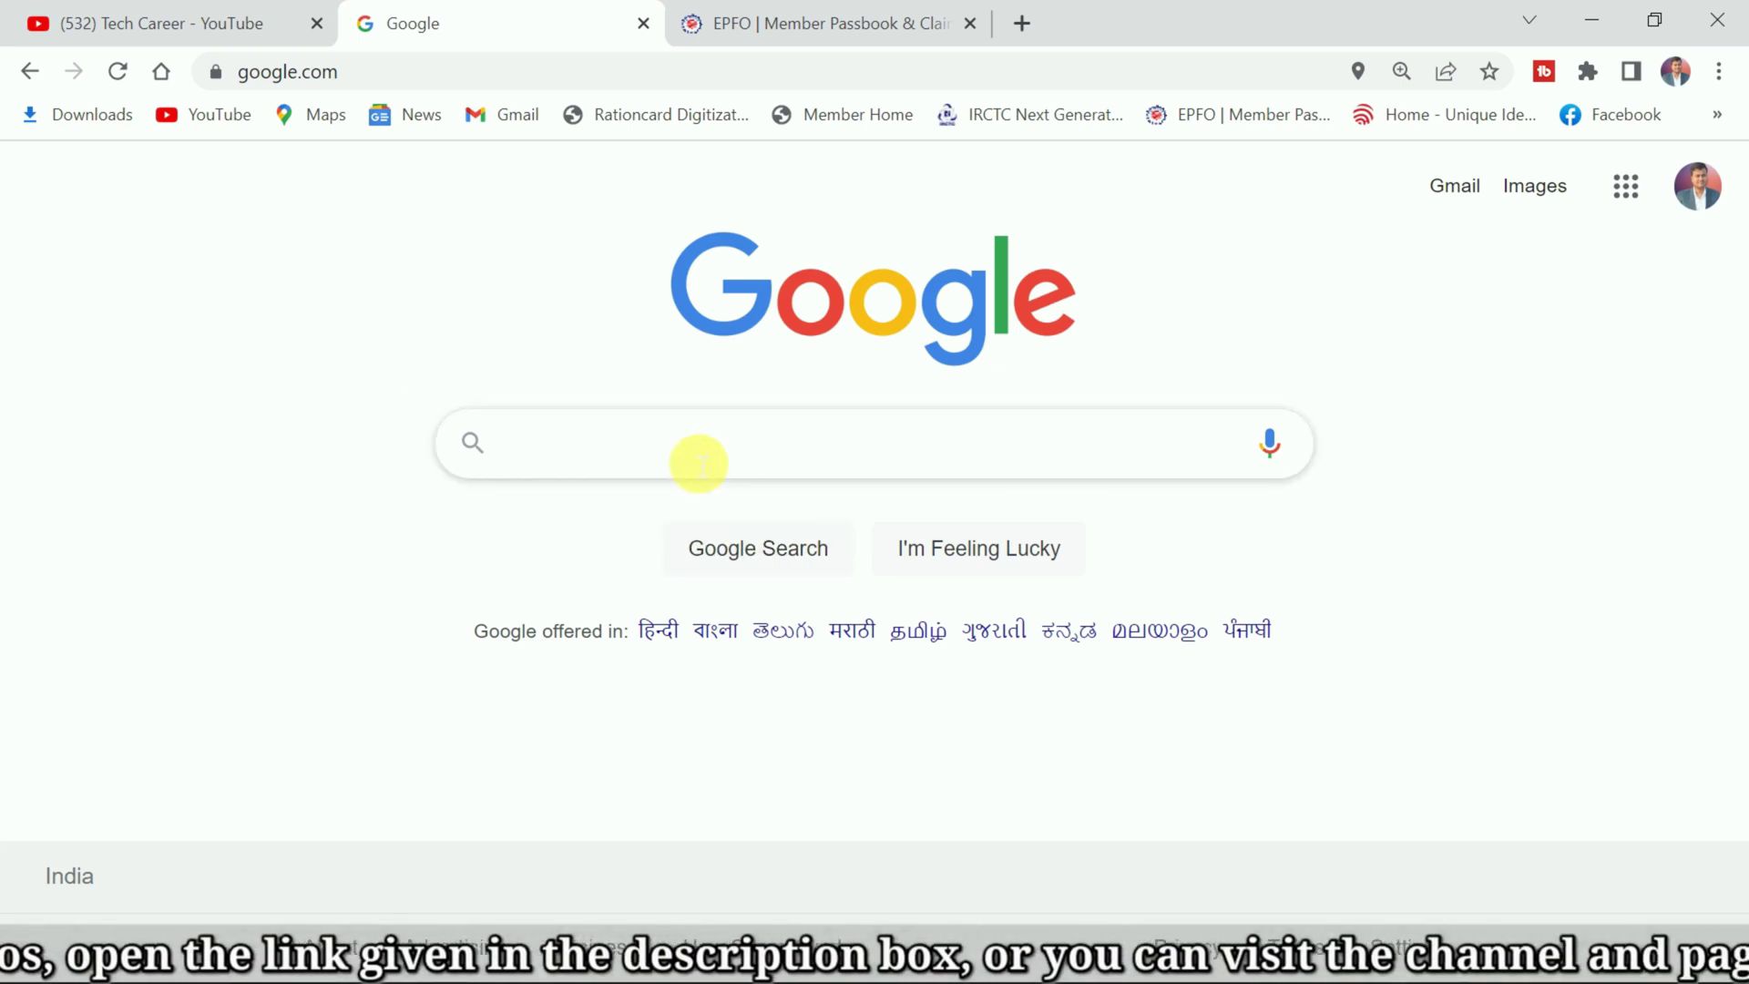
Go from Google to the EPFO website and open its EDLI & Pension Calculator from the online services
click(673, 460)
click(558, 519)
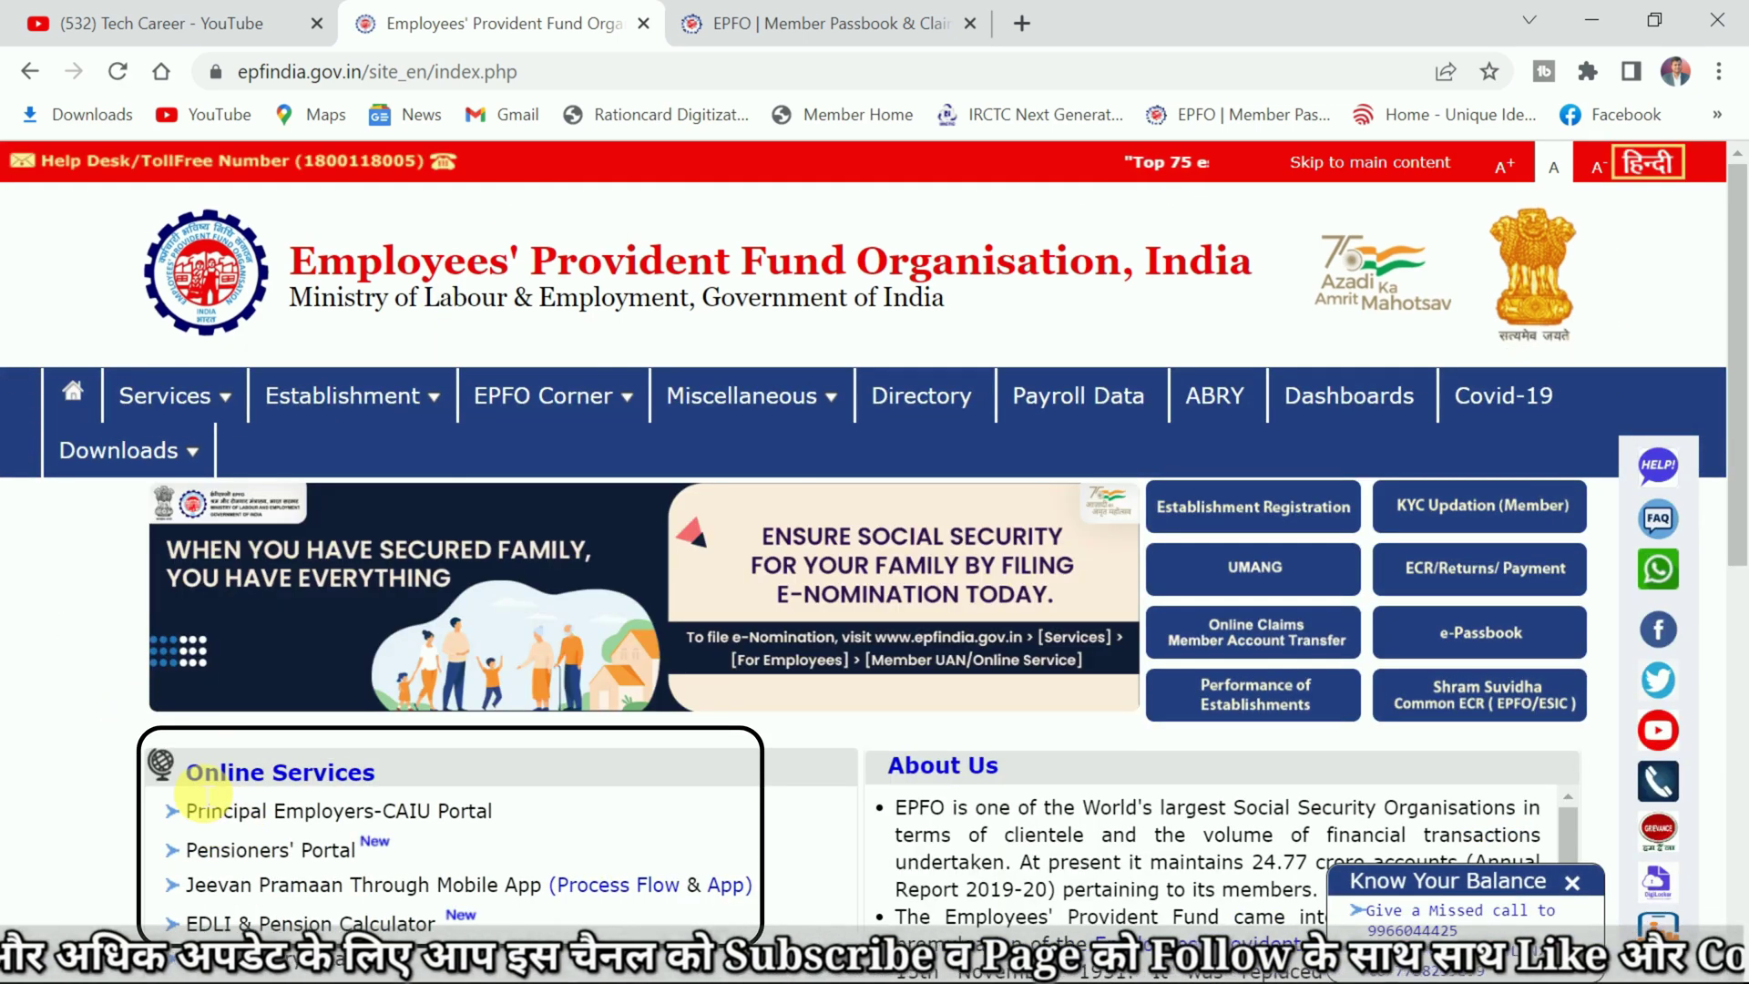
scroll(301, 875, down, 2)
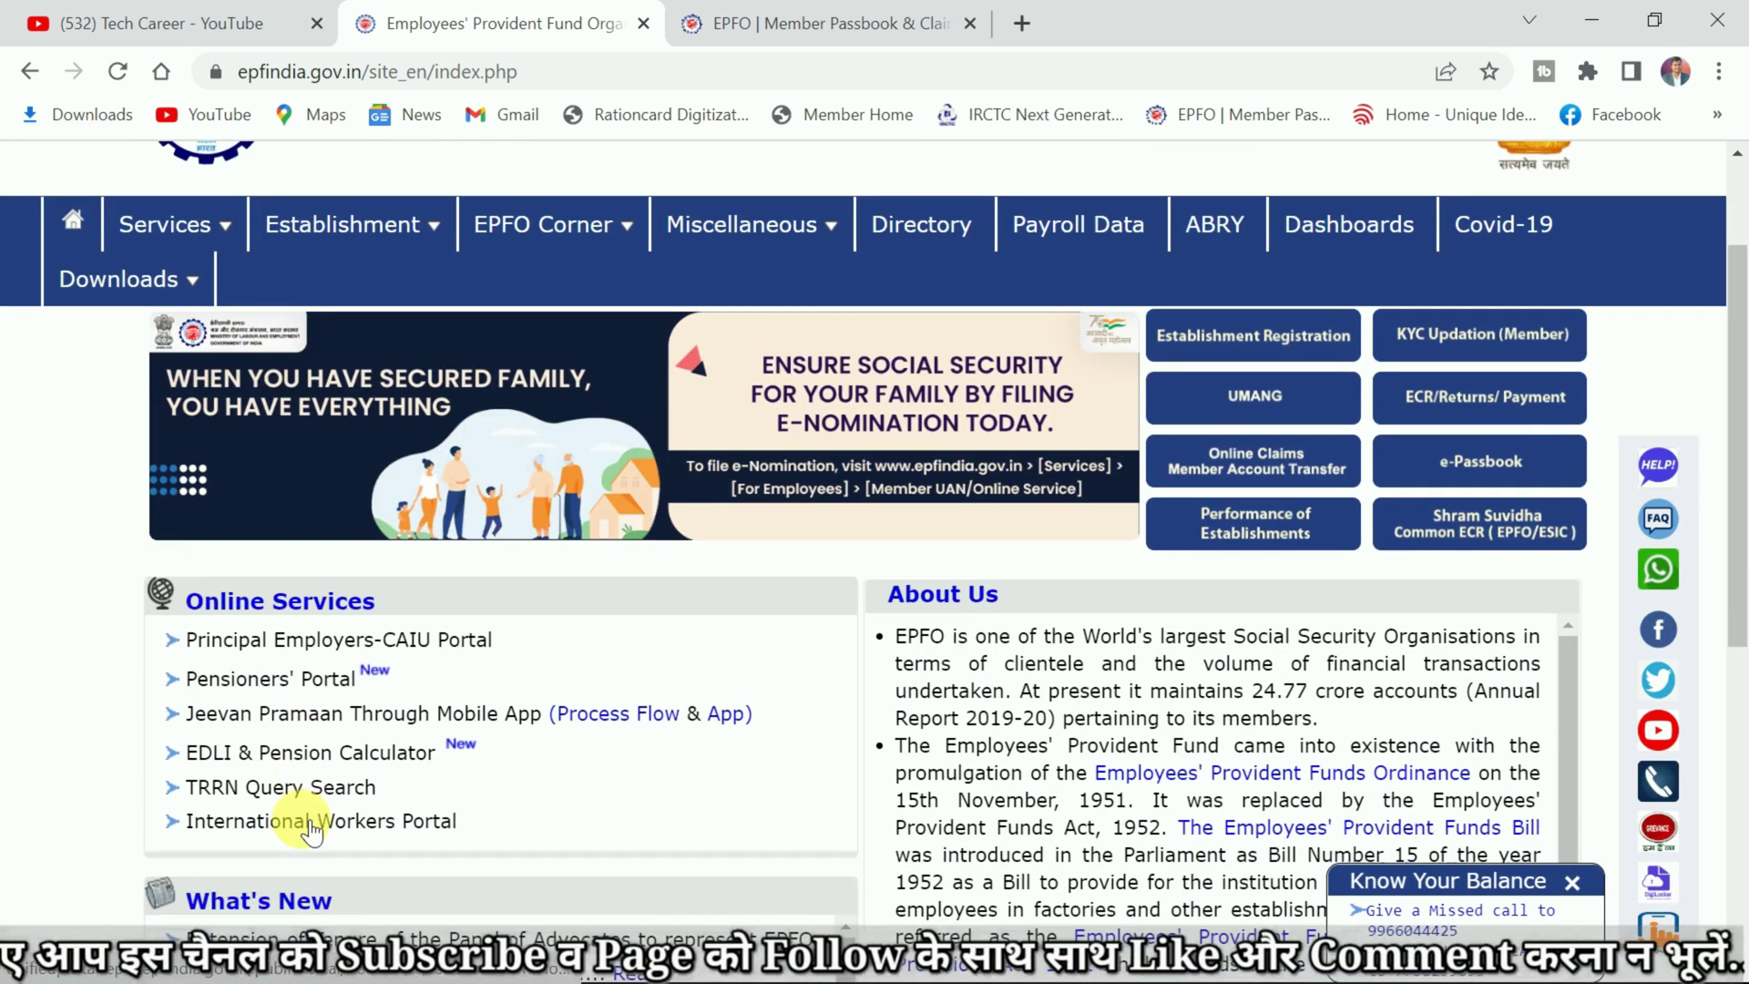
scroll(310, 831, down, 1)
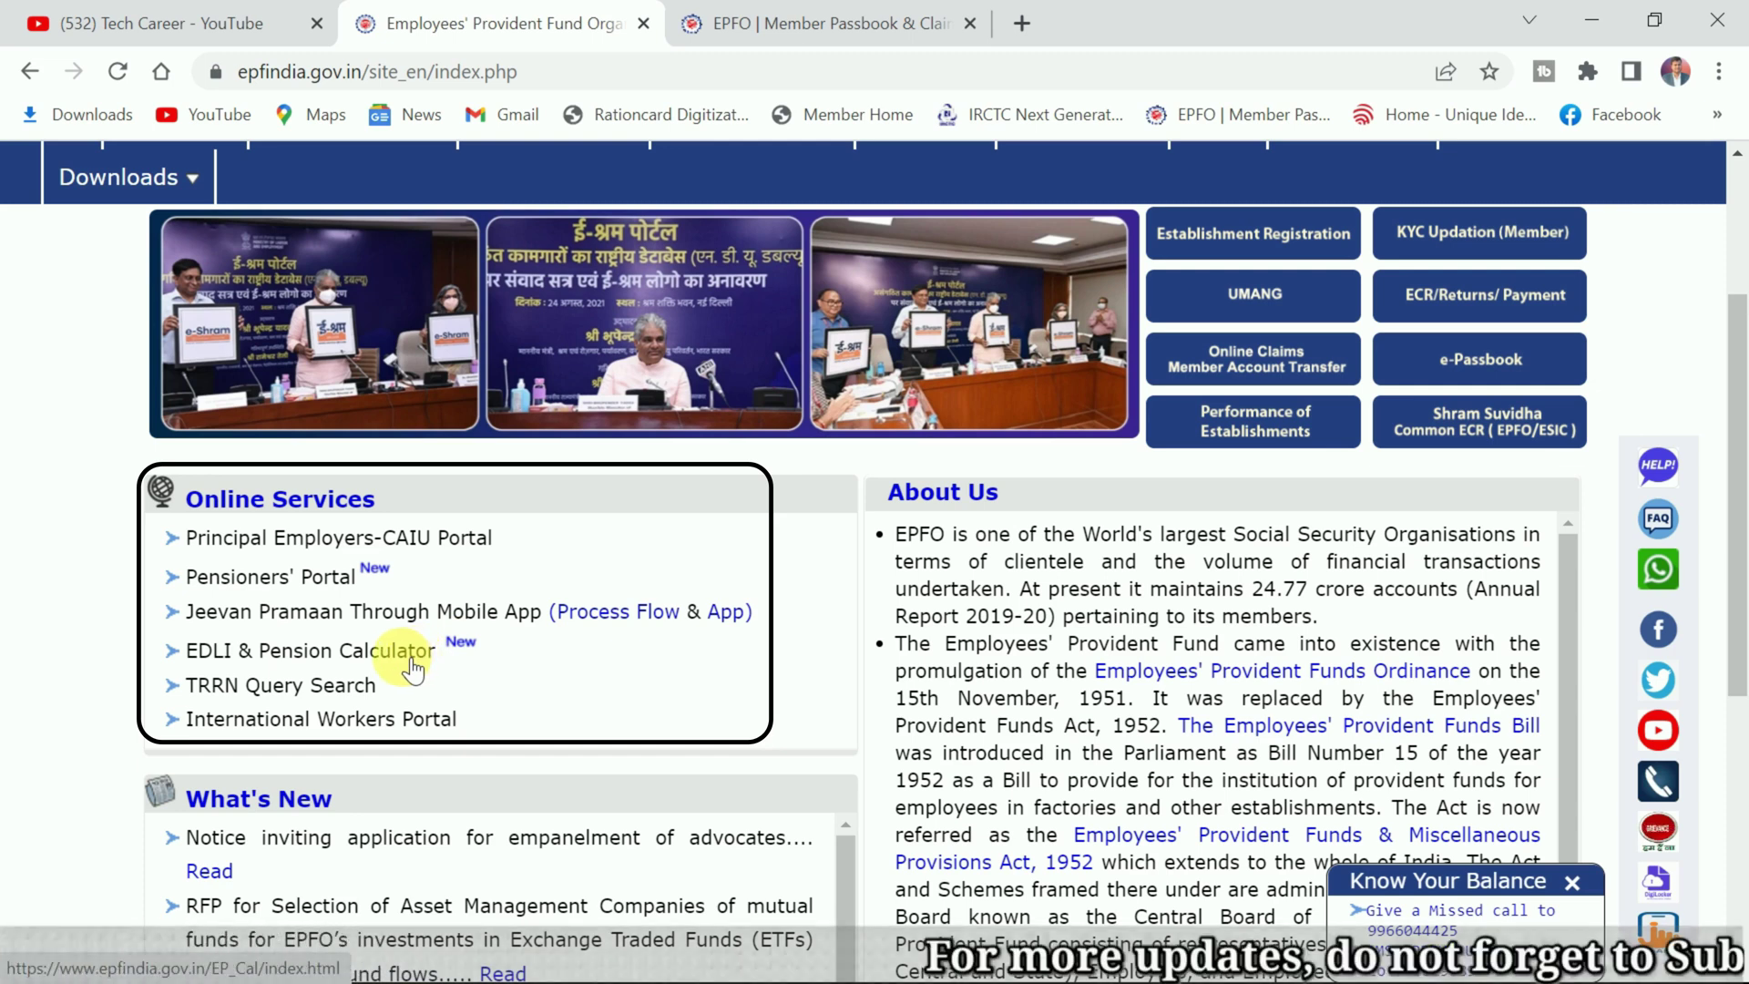
click(360, 652)
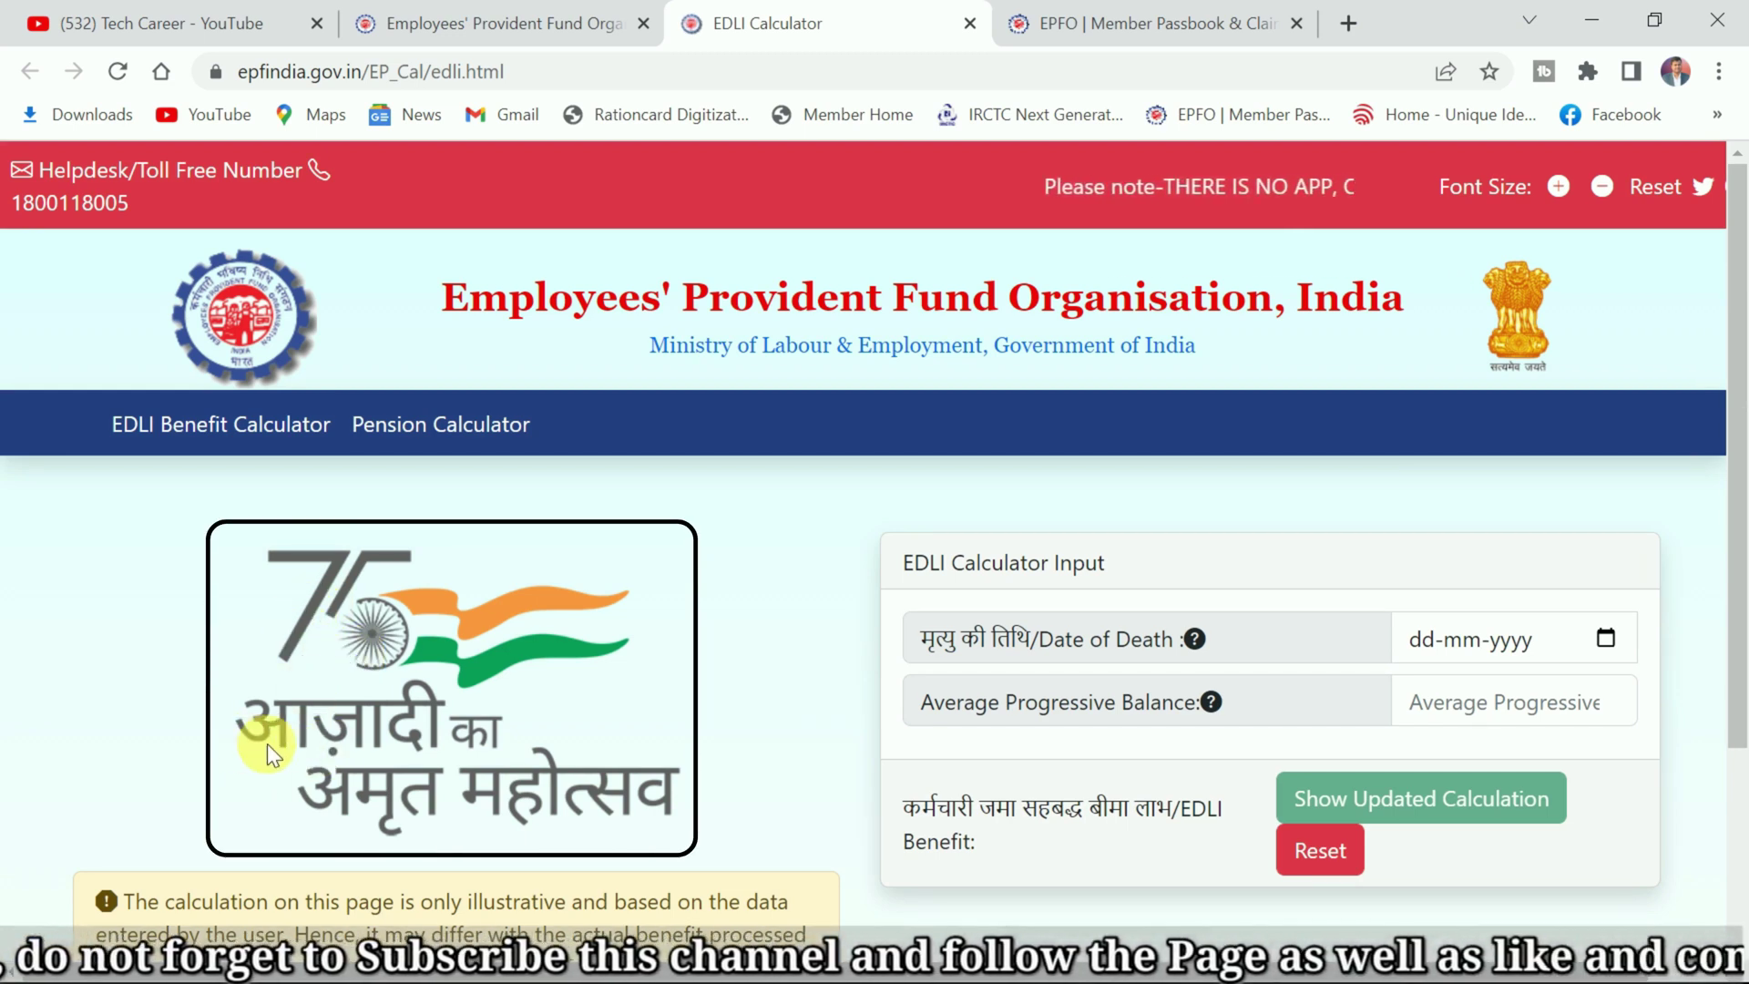
Review the input section of the EDLI calculator and that of the Pension Calculator
scroll(652, 766, down, 1)
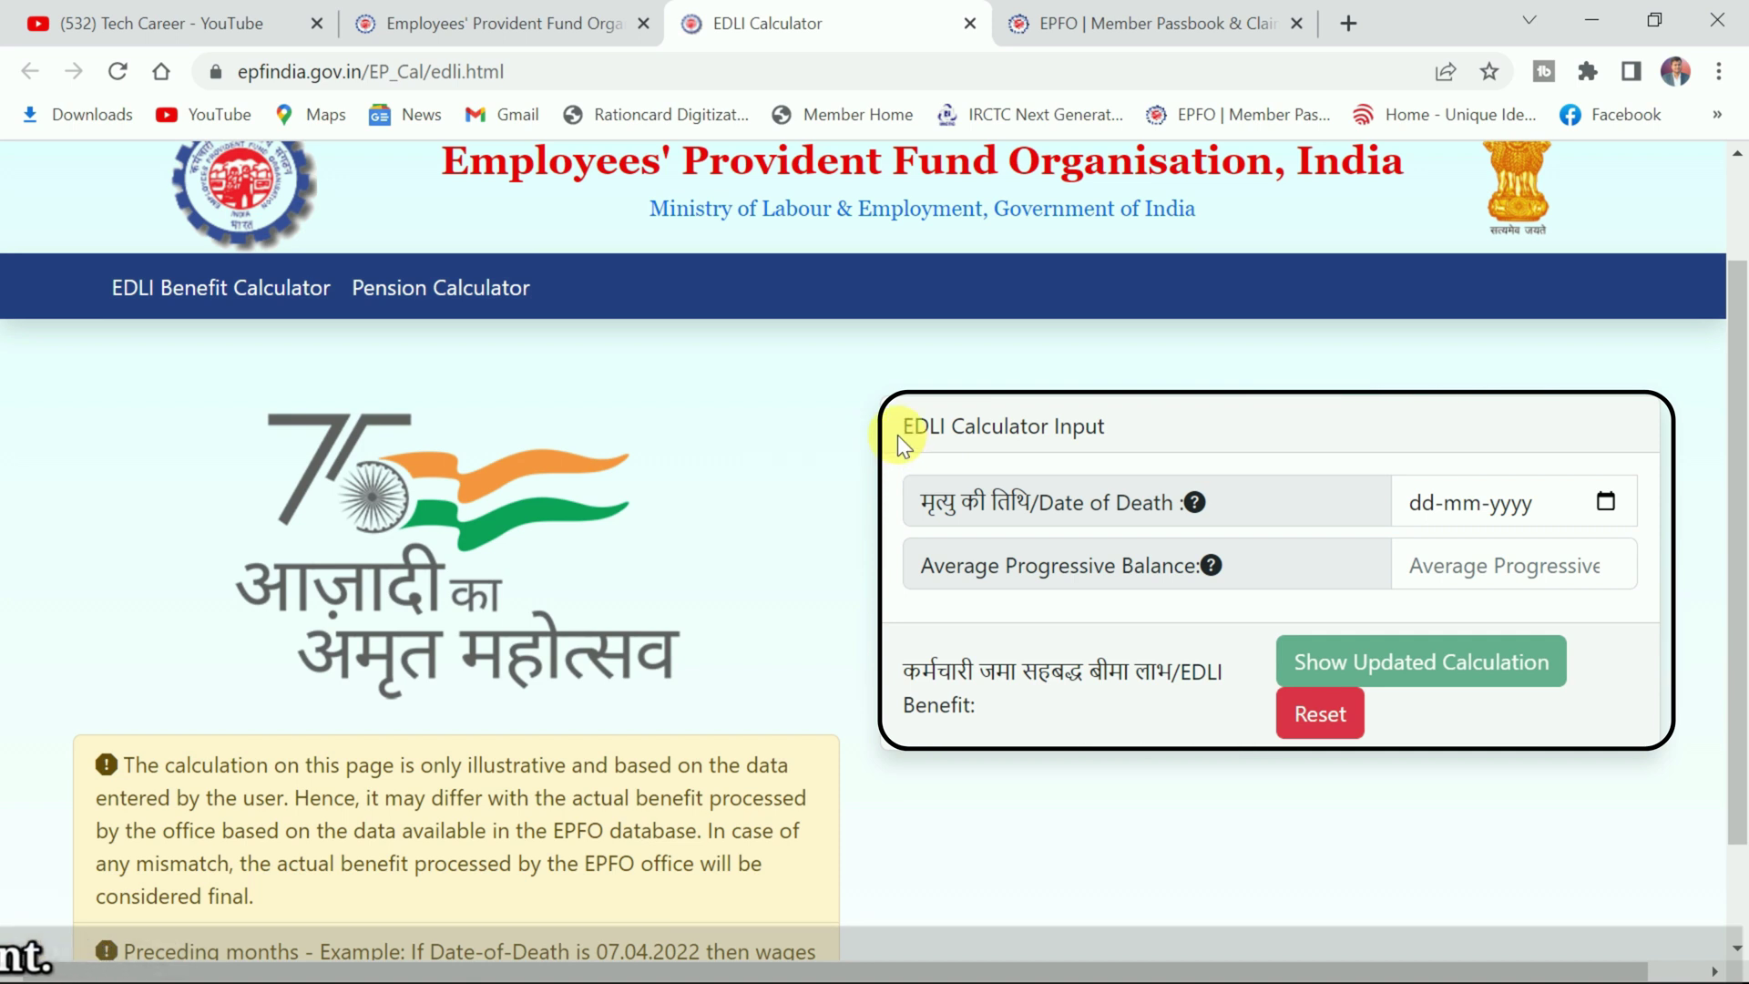
drag(901, 426, 1115, 439)
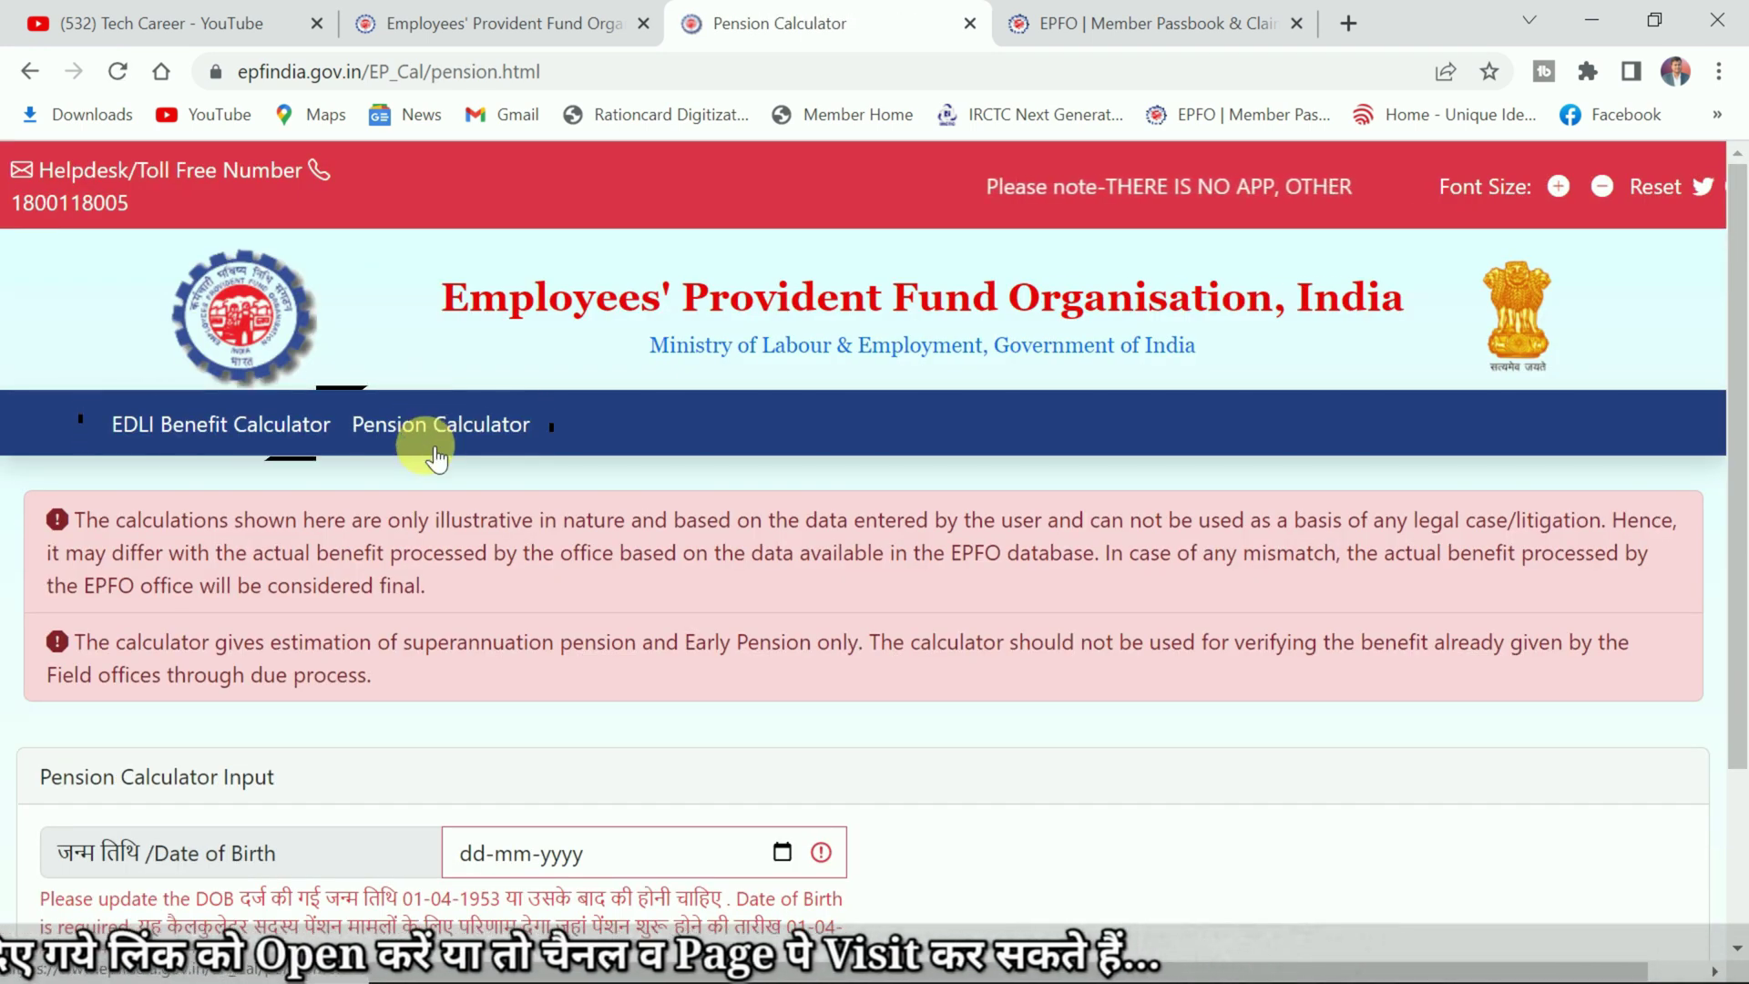
scroll(419, 446, down, 1)
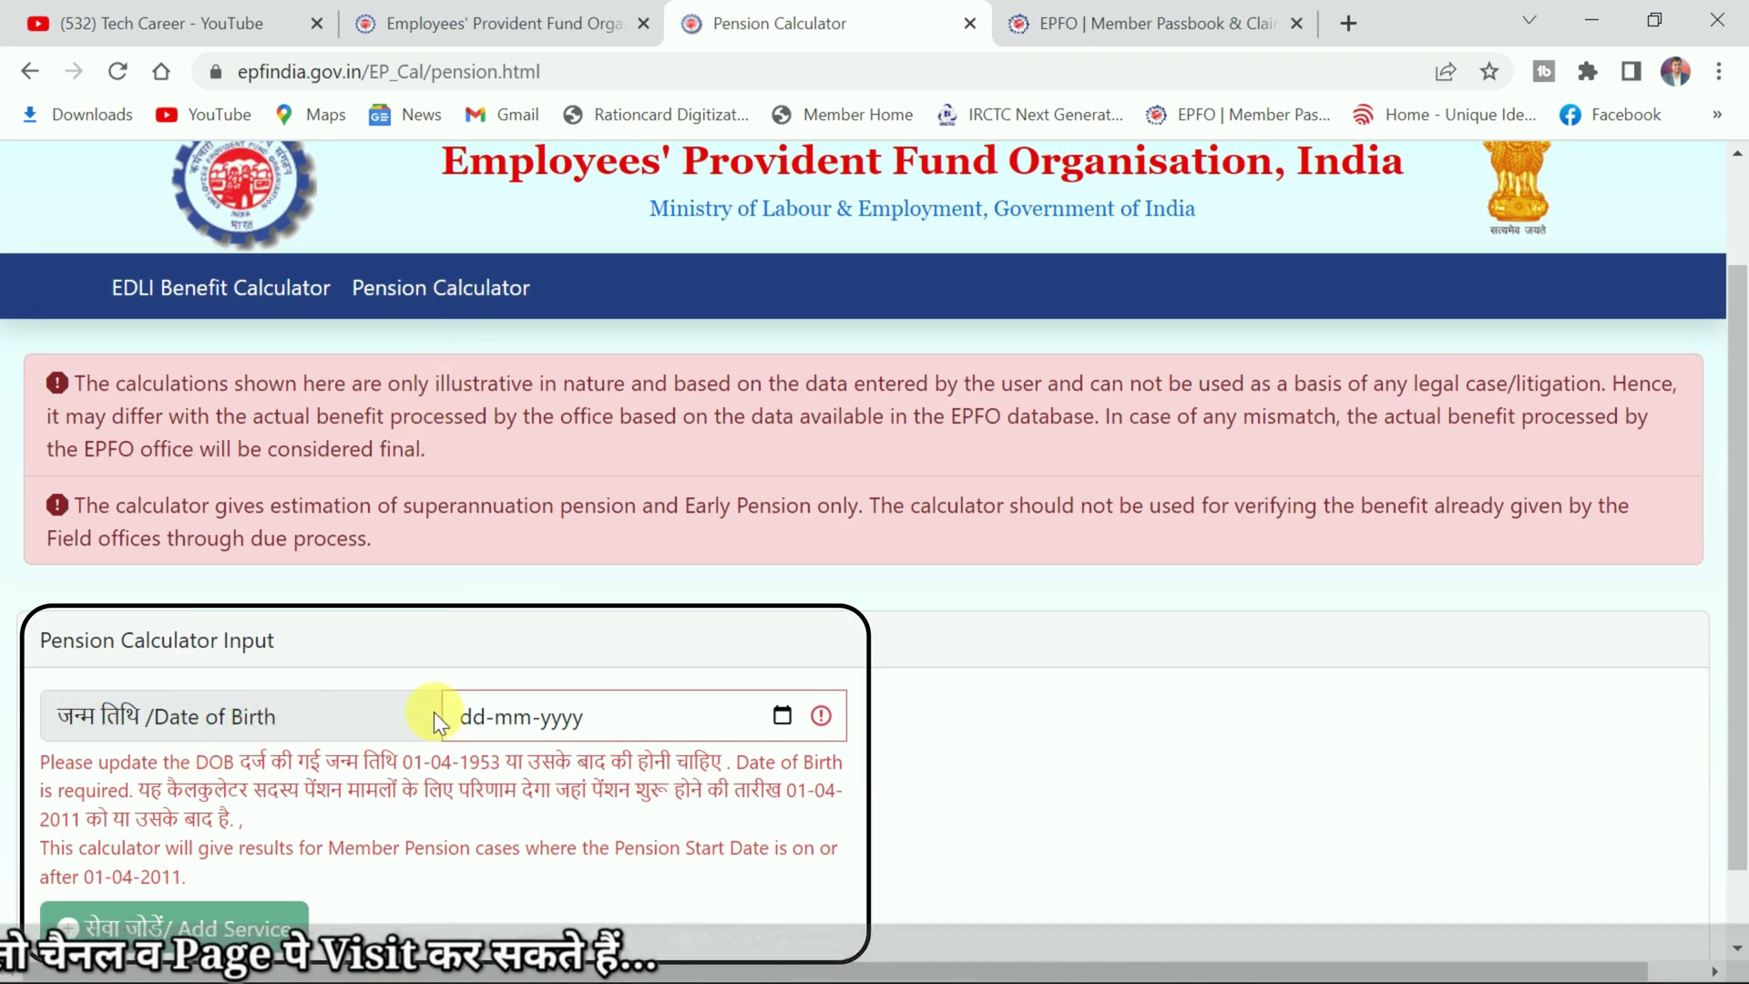
scroll(601, 719, down, 1)
scroll(428, 639, up, 2)
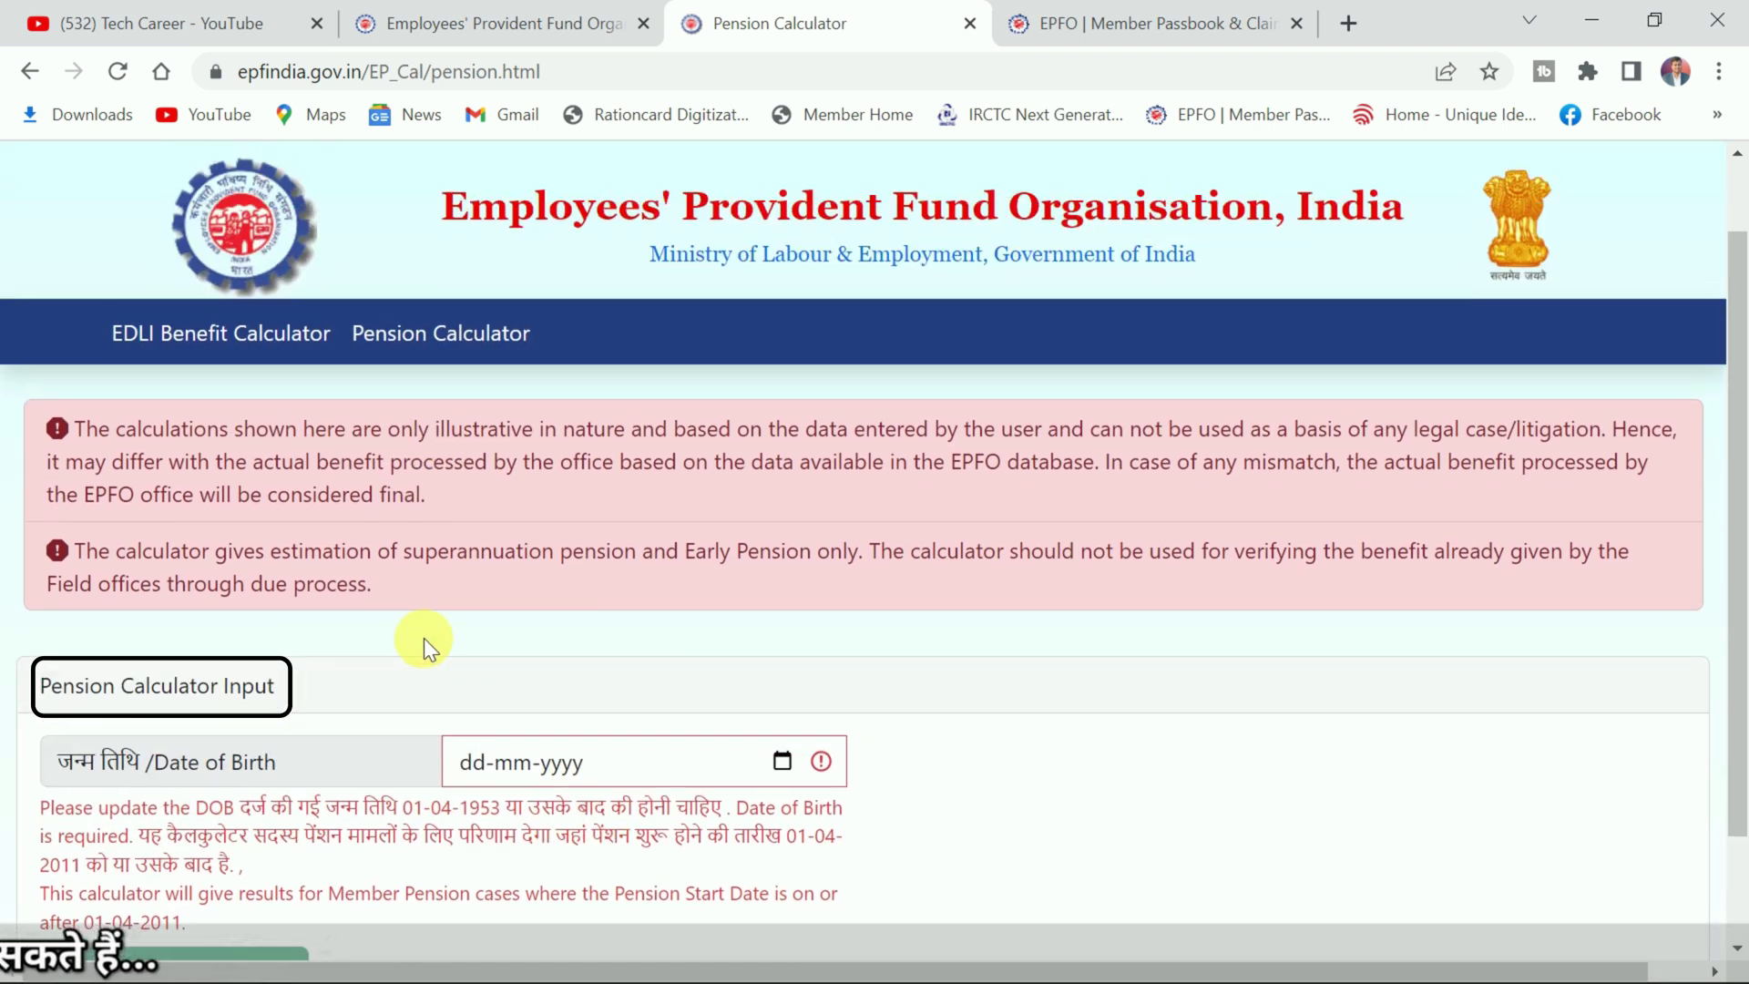
Return to the EDLI Benefit Calculator and set the date of death to 02-08-2022
click(179, 349)
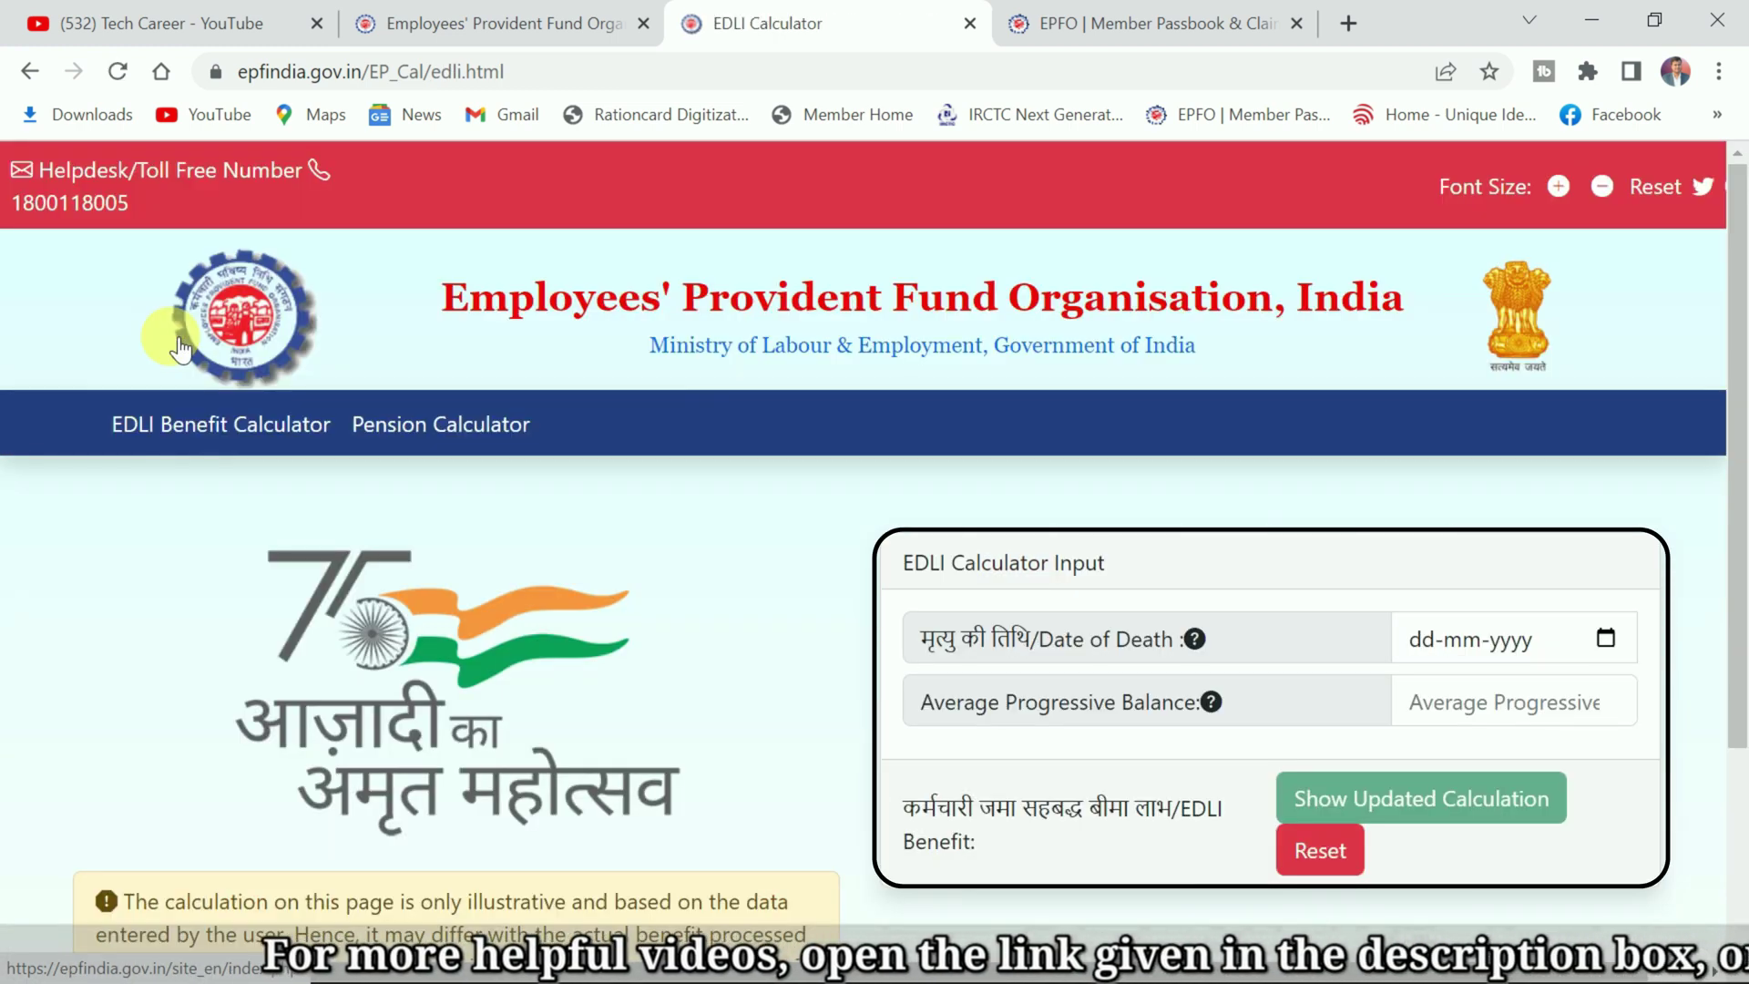
scroll(776, 513, down, 1)
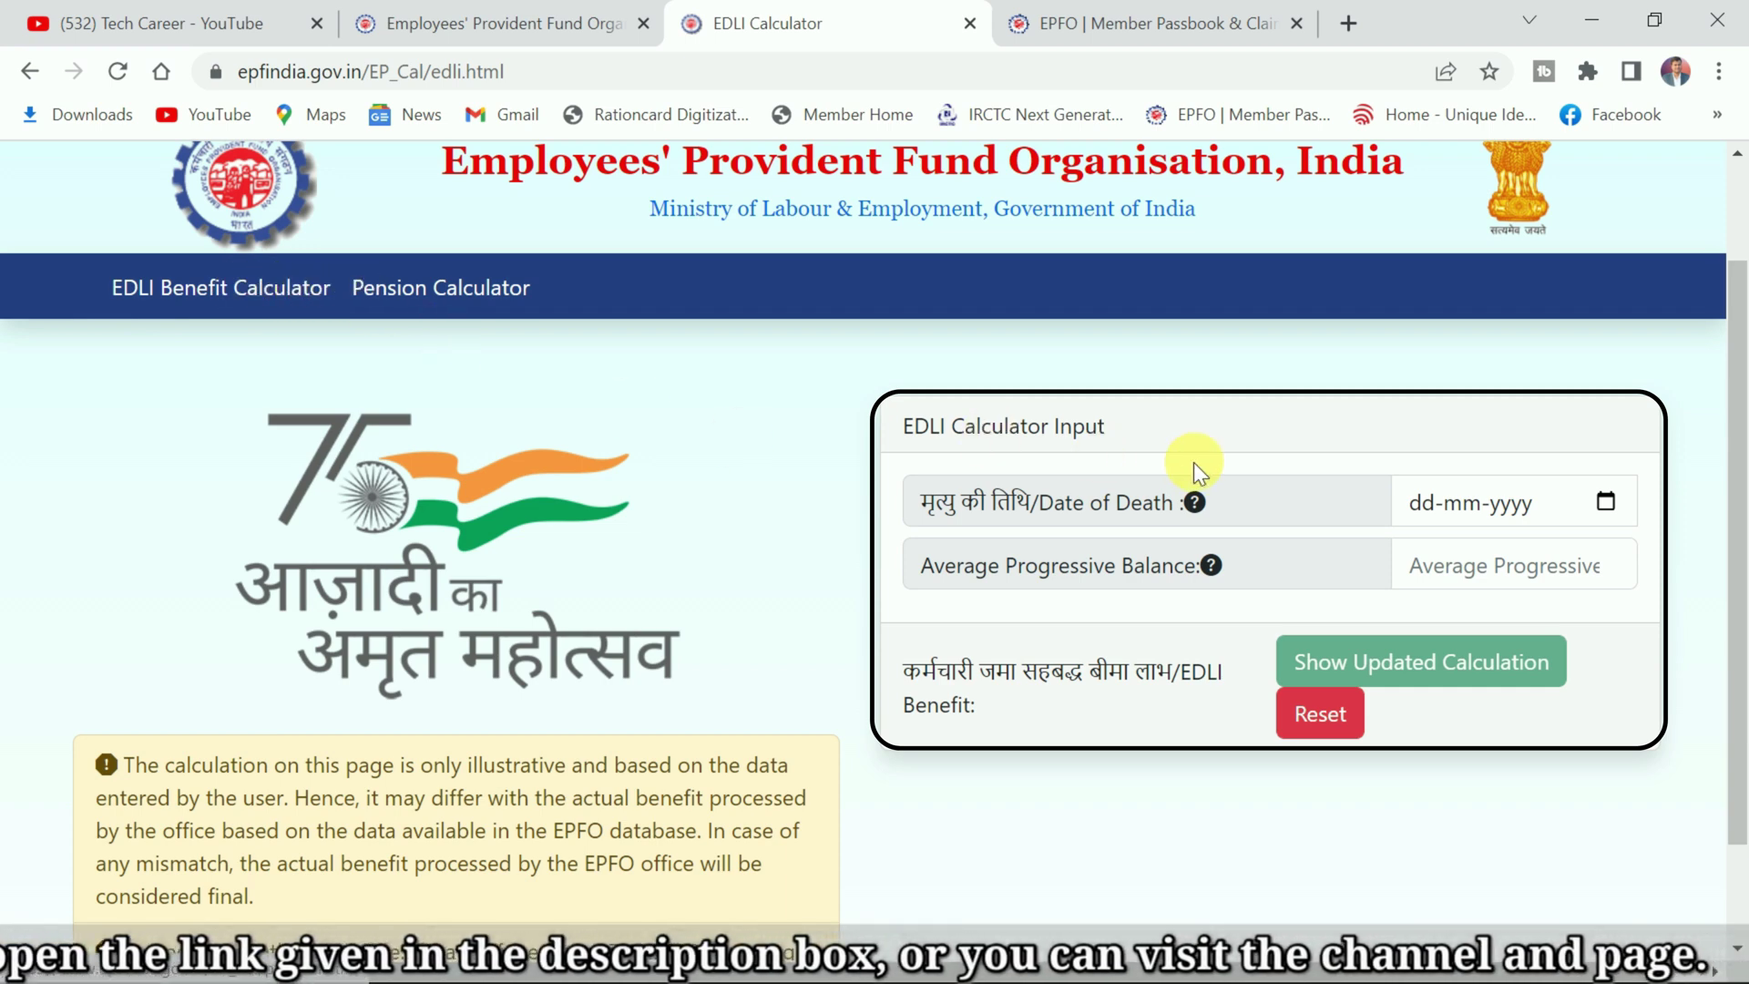
click(1604, 502)
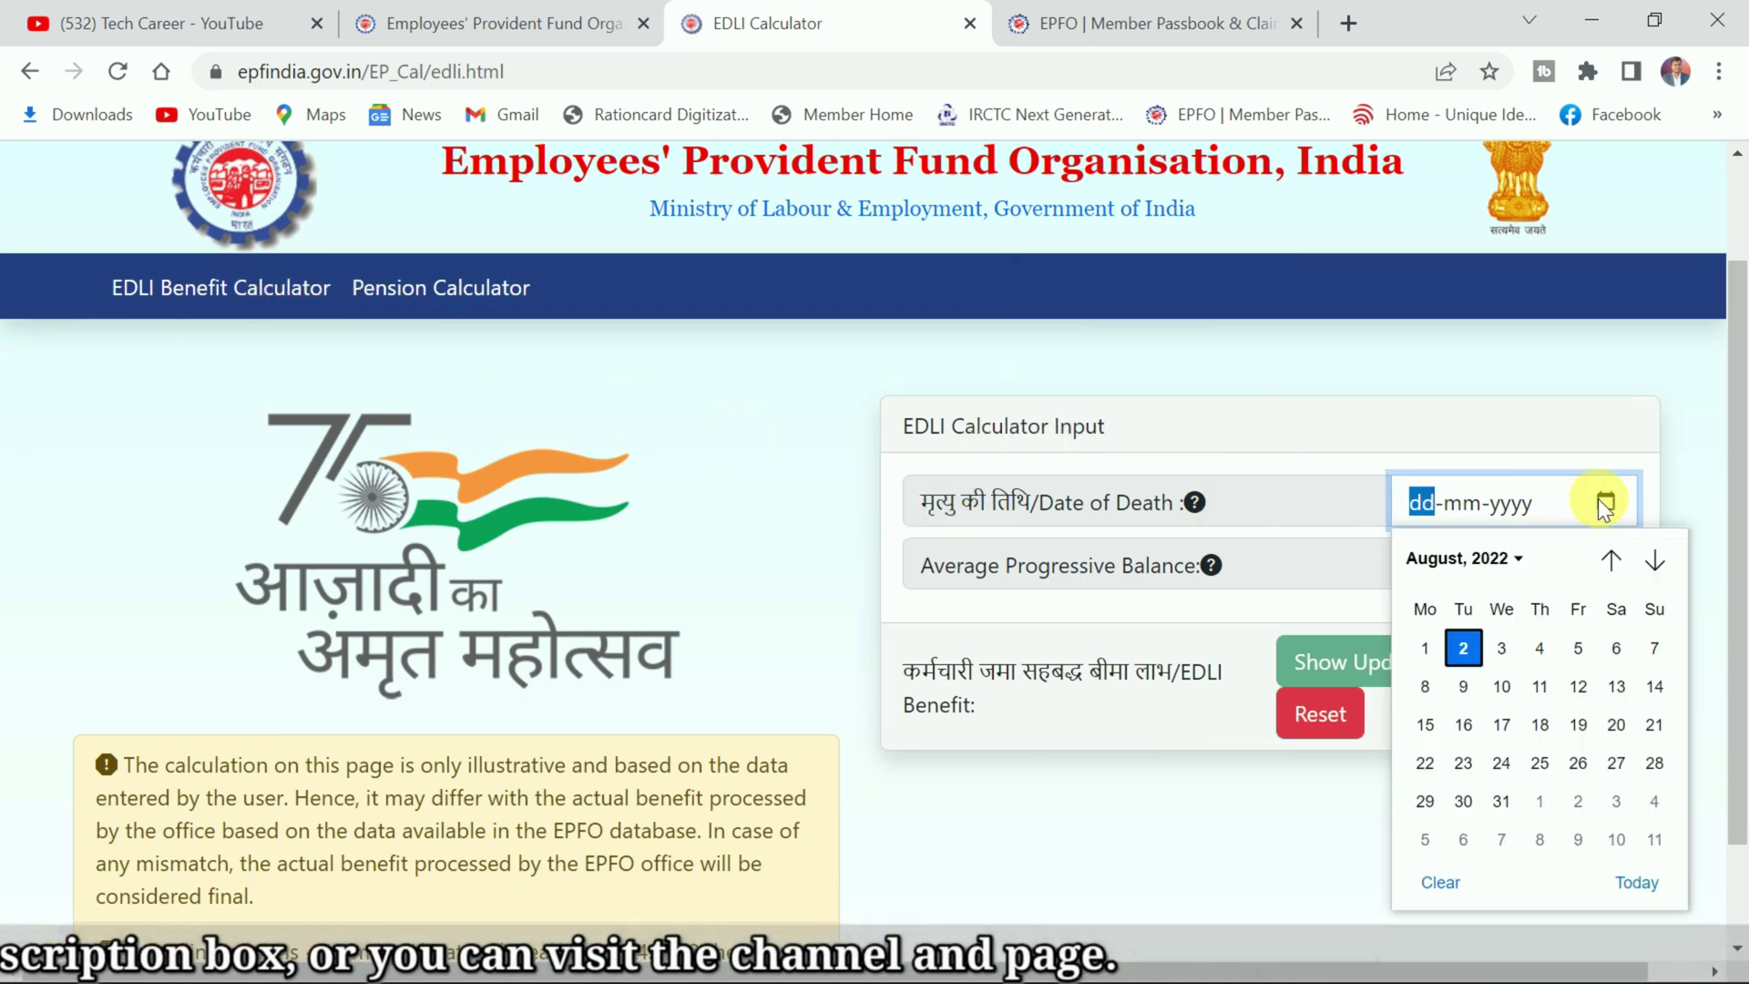
click(1462, 647)
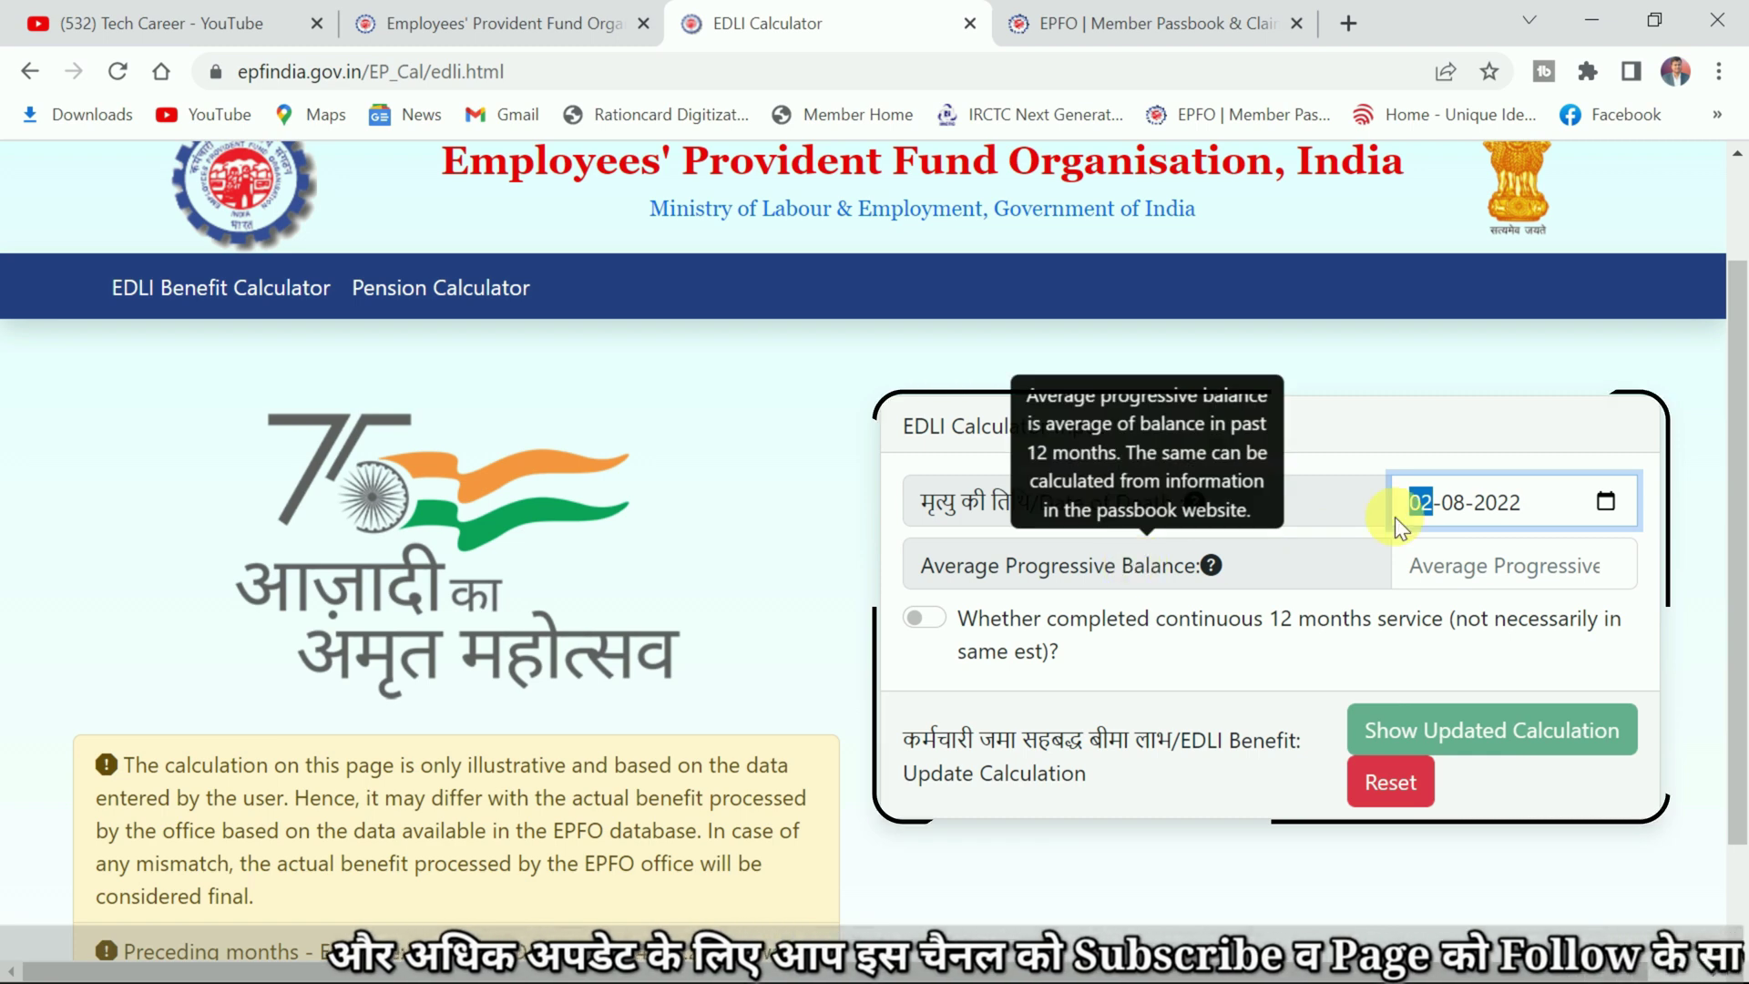
click(1539, 417)
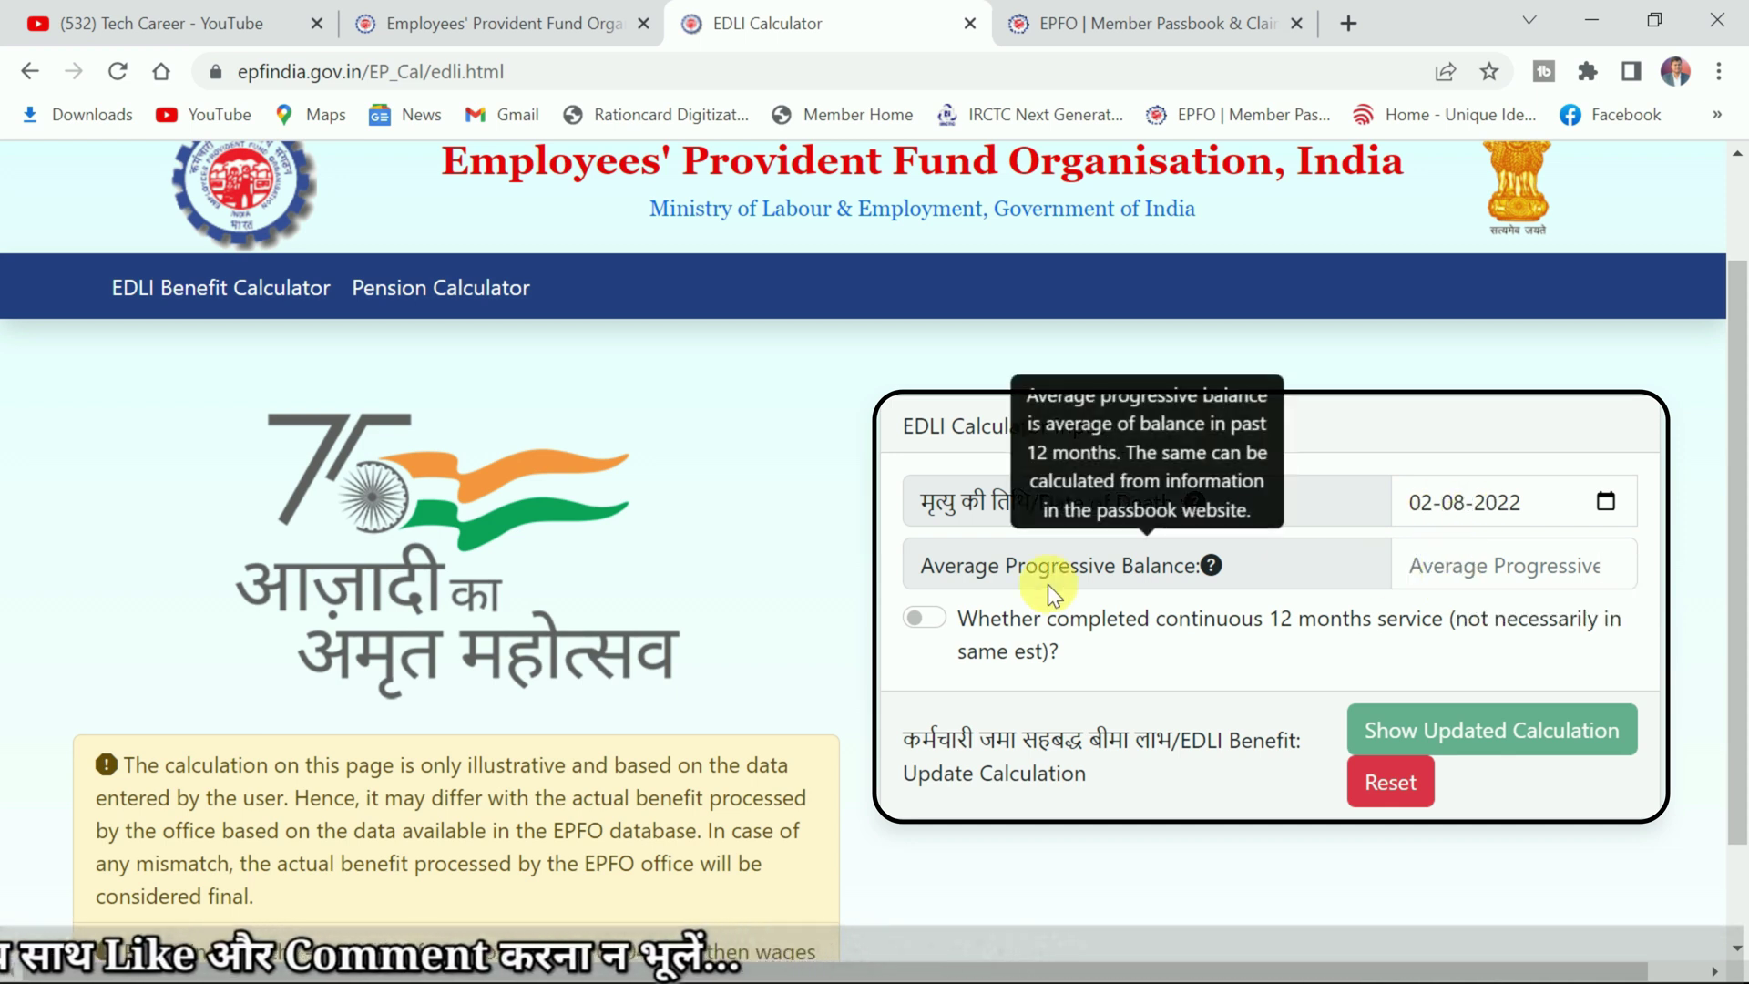
Examine the Average Progressive Balance field and the note on which preceding months count for the average wages and balance
drag(956, 583, 1150, 583)
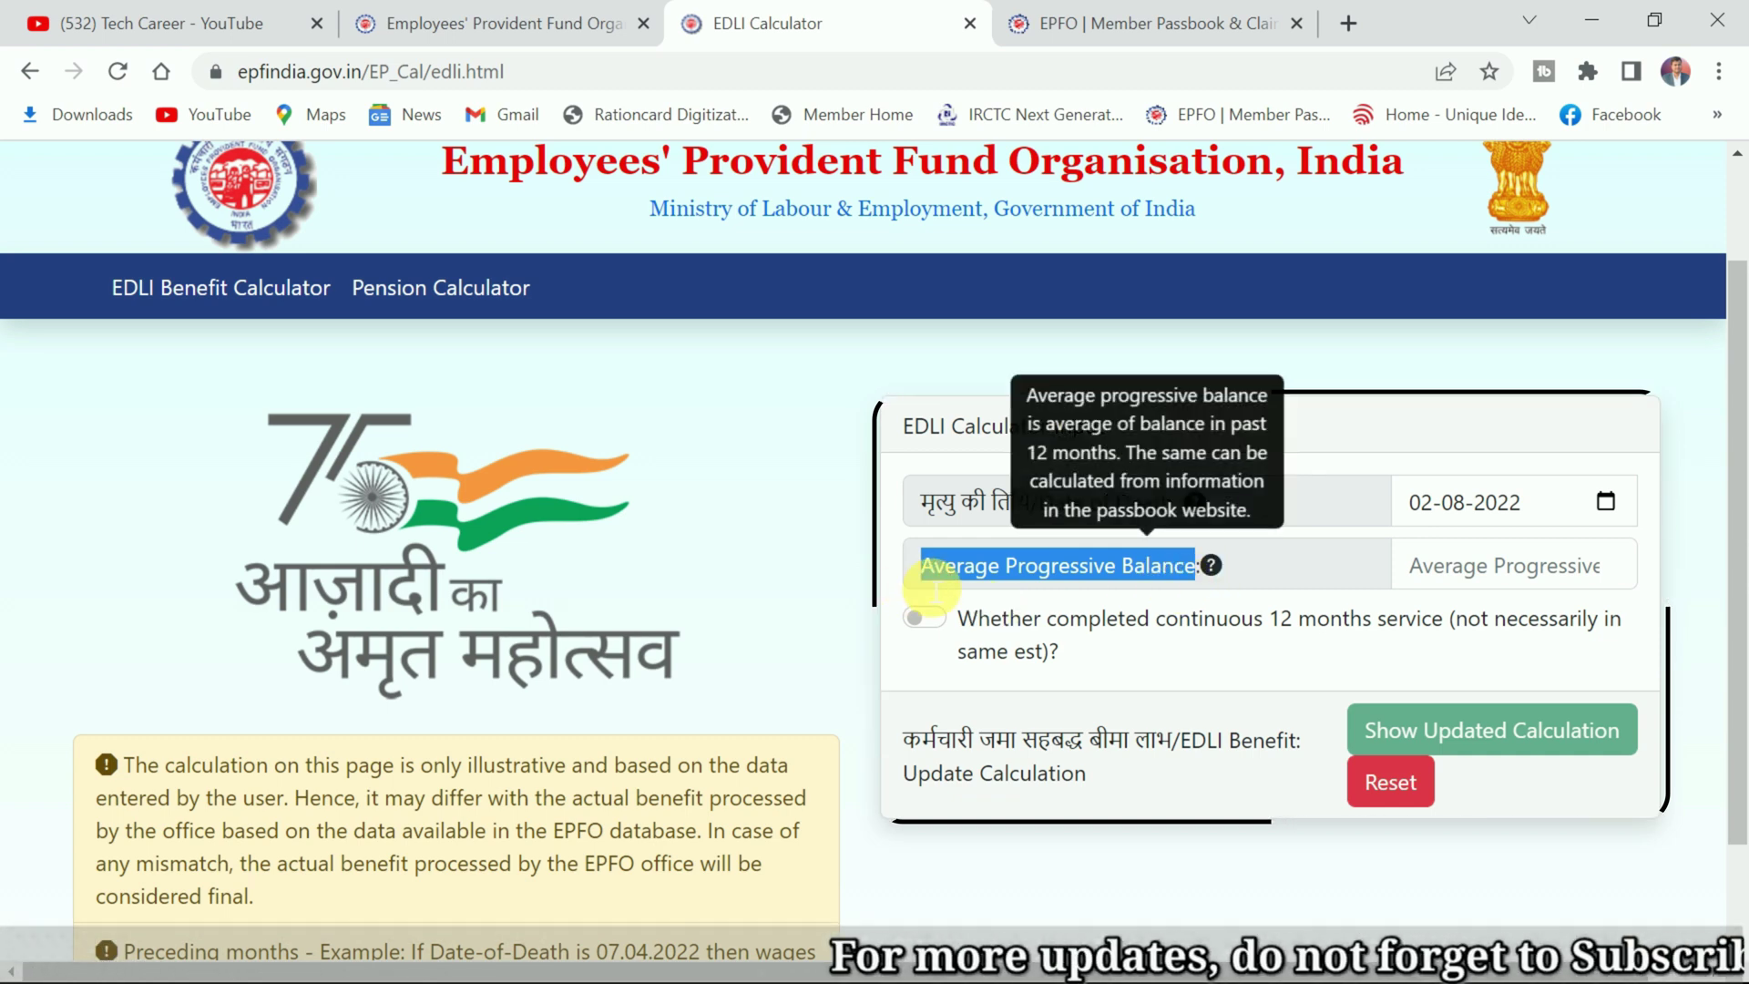
click(765, 566)
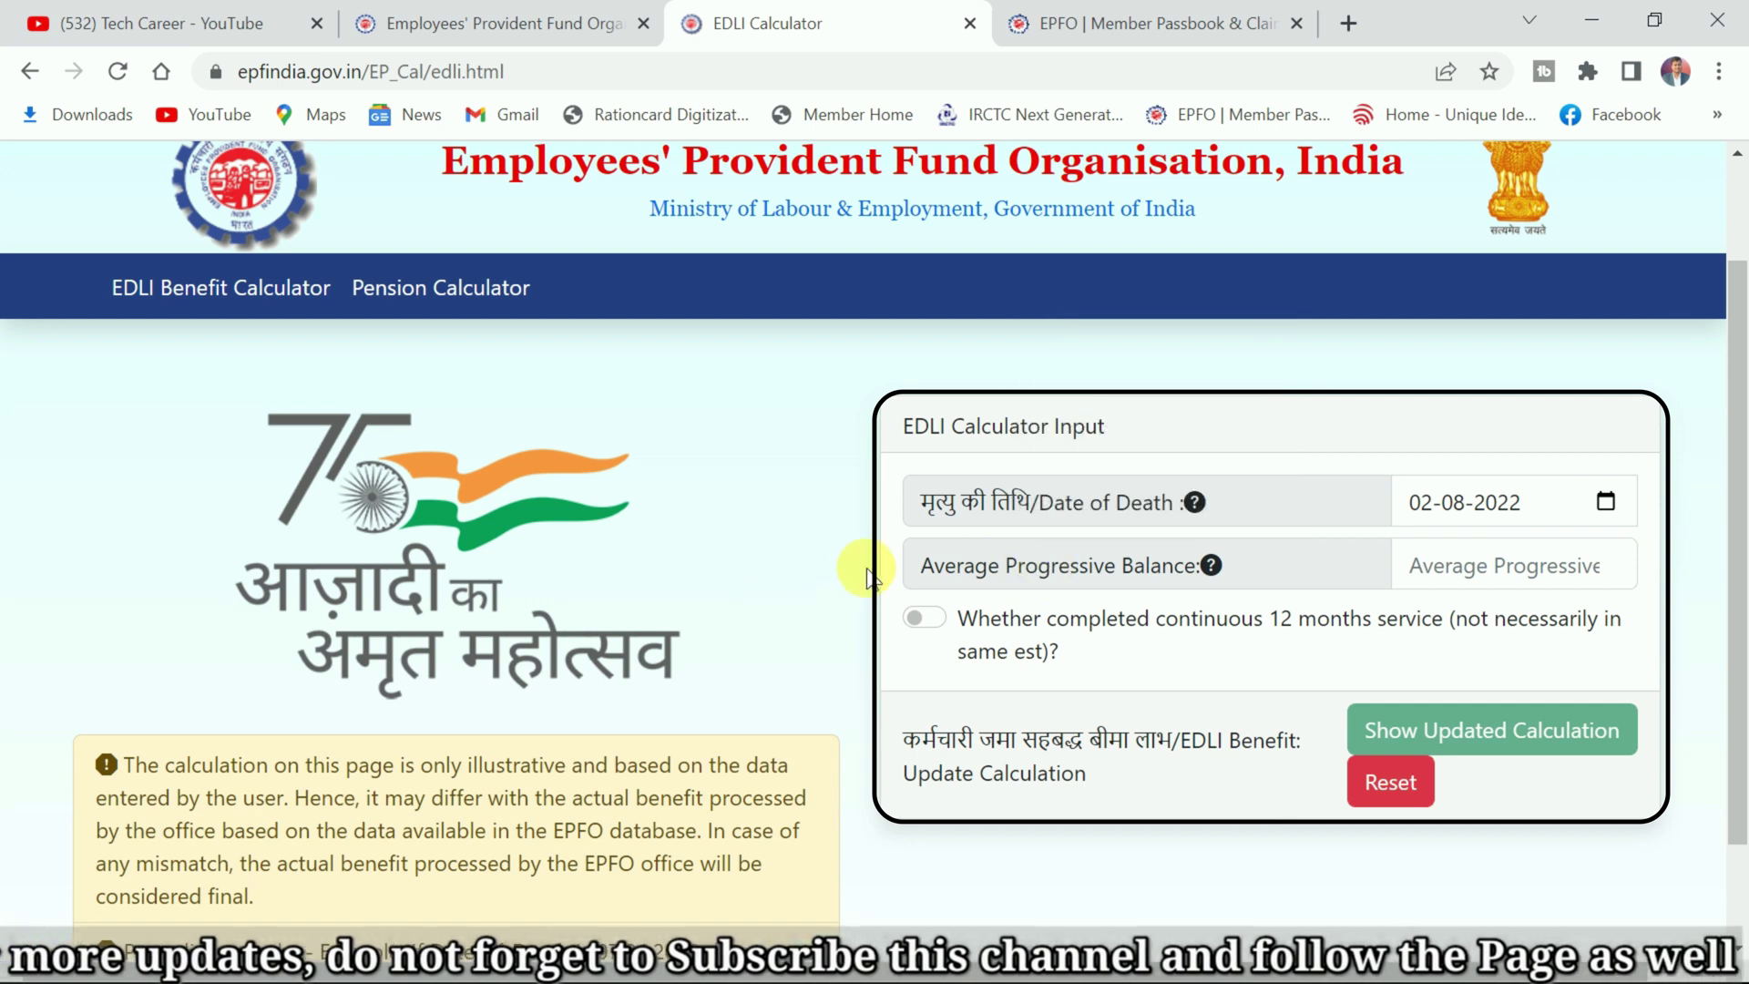
drag(911, 571, 1204, 588)
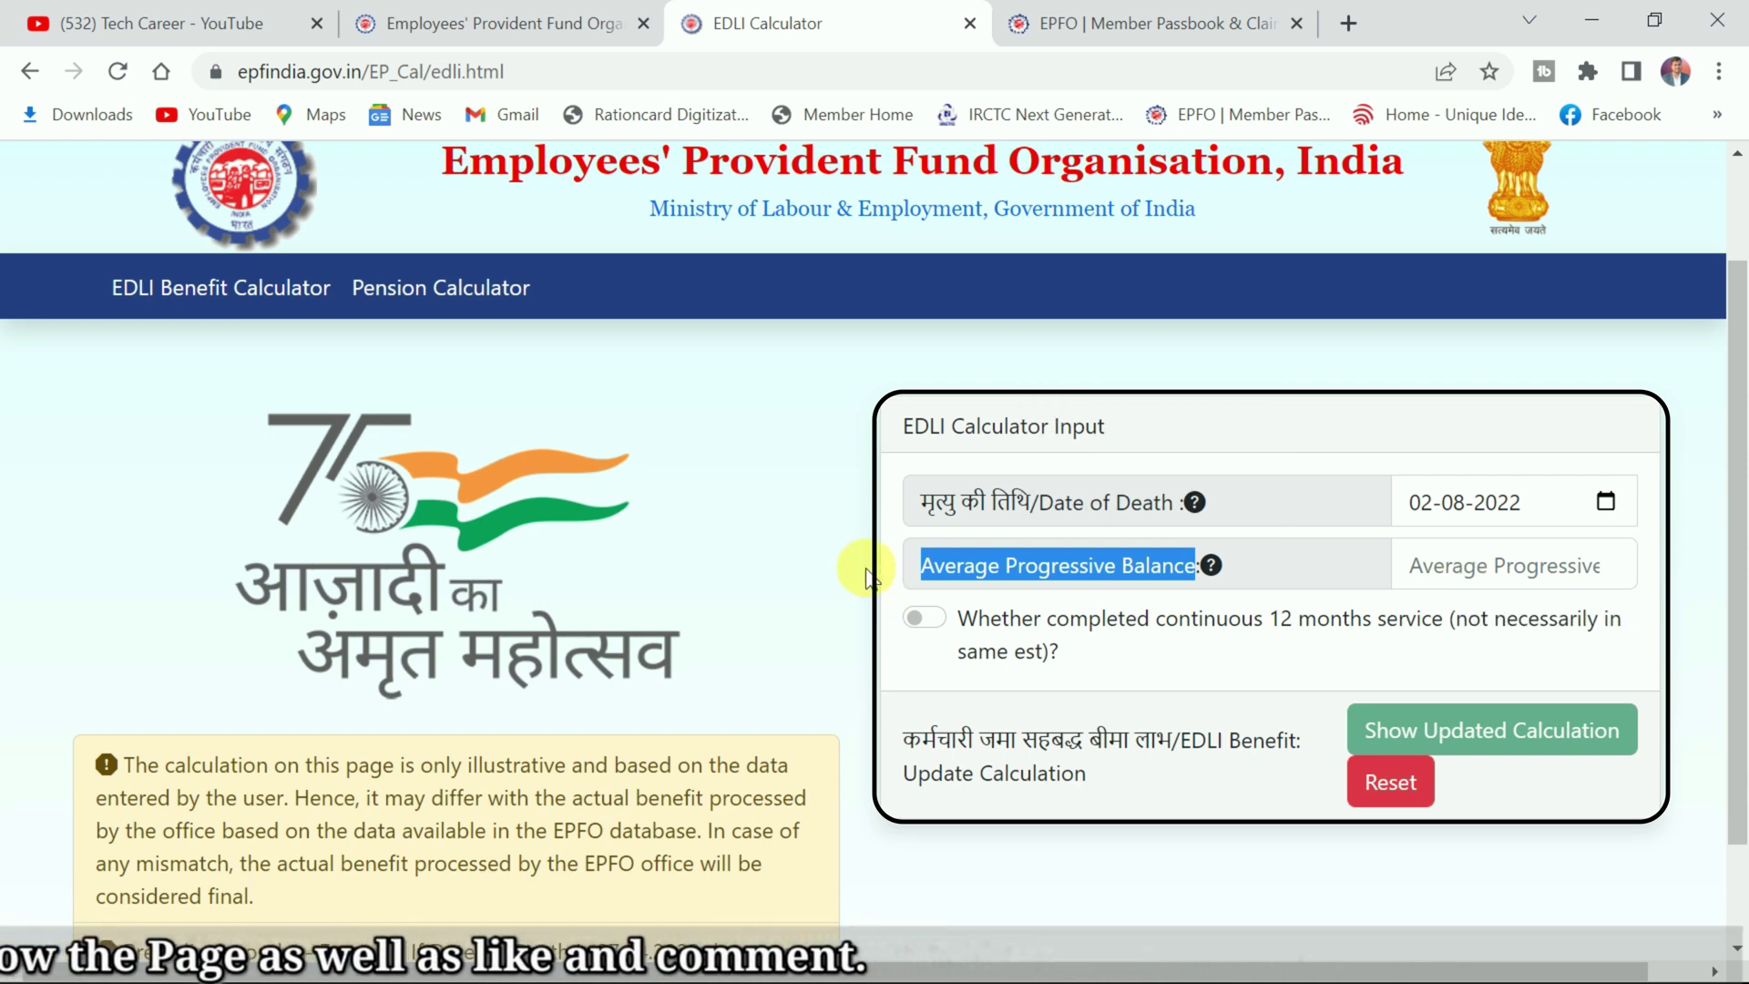
scroll(839, 579, down, 2)
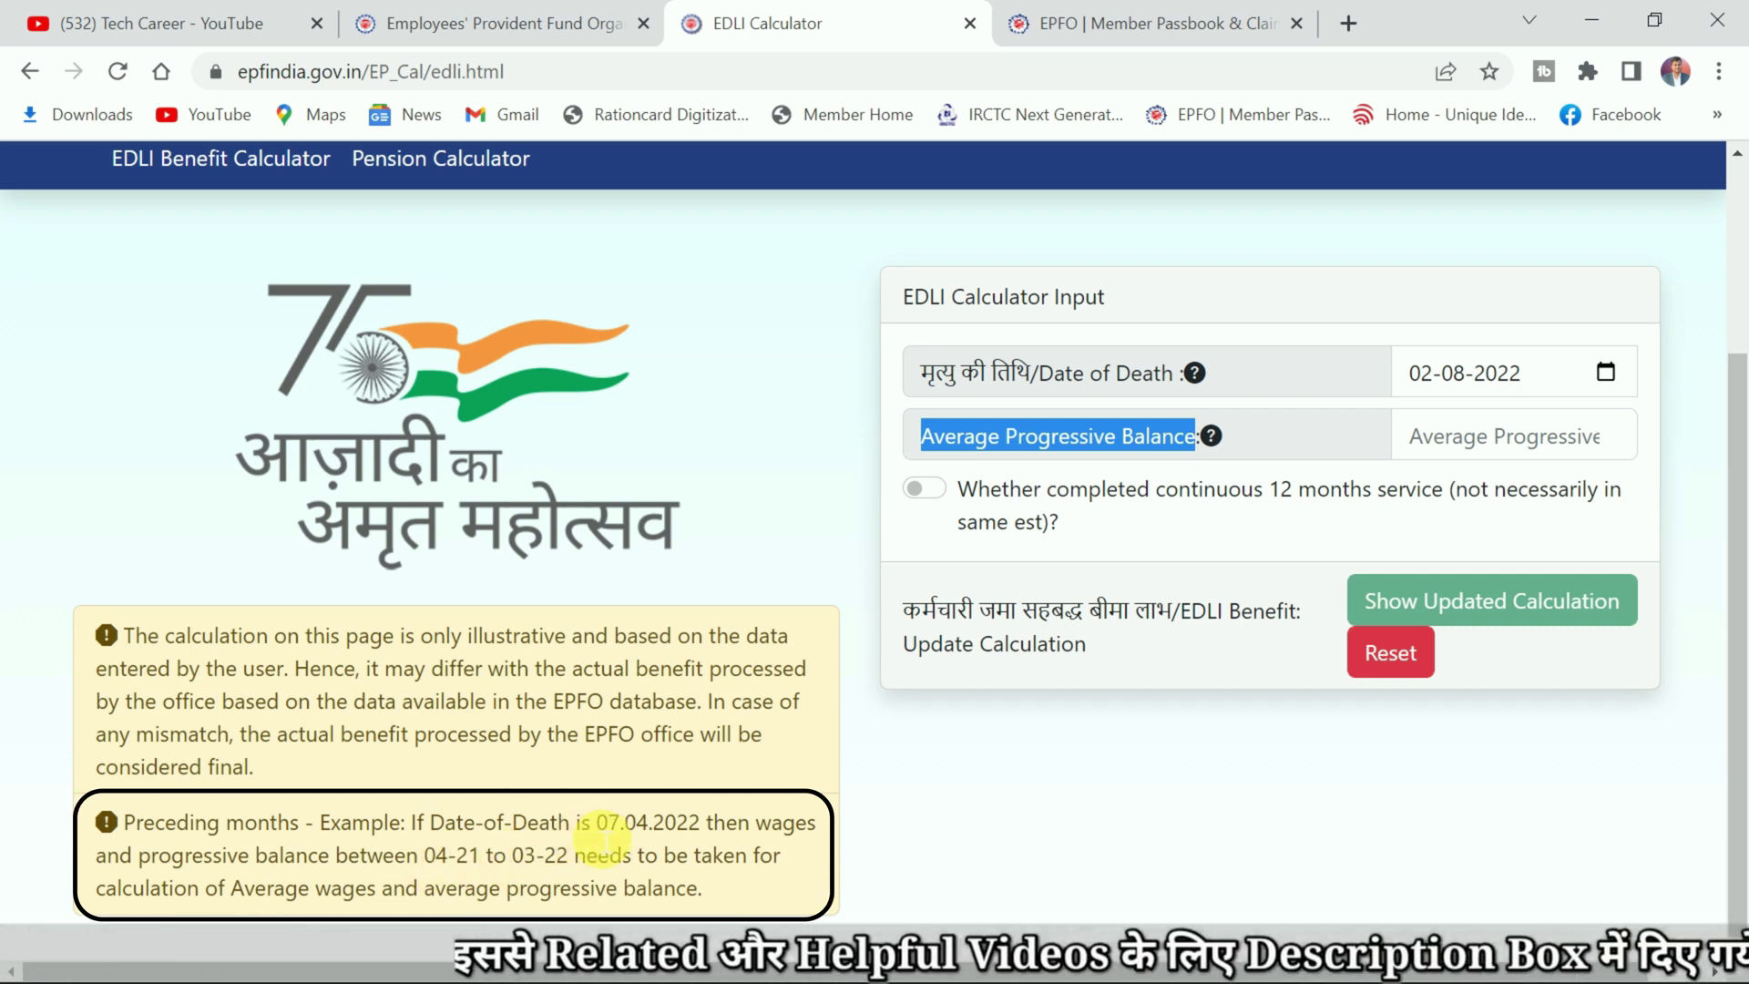
drag(593, 829, 703, 827)
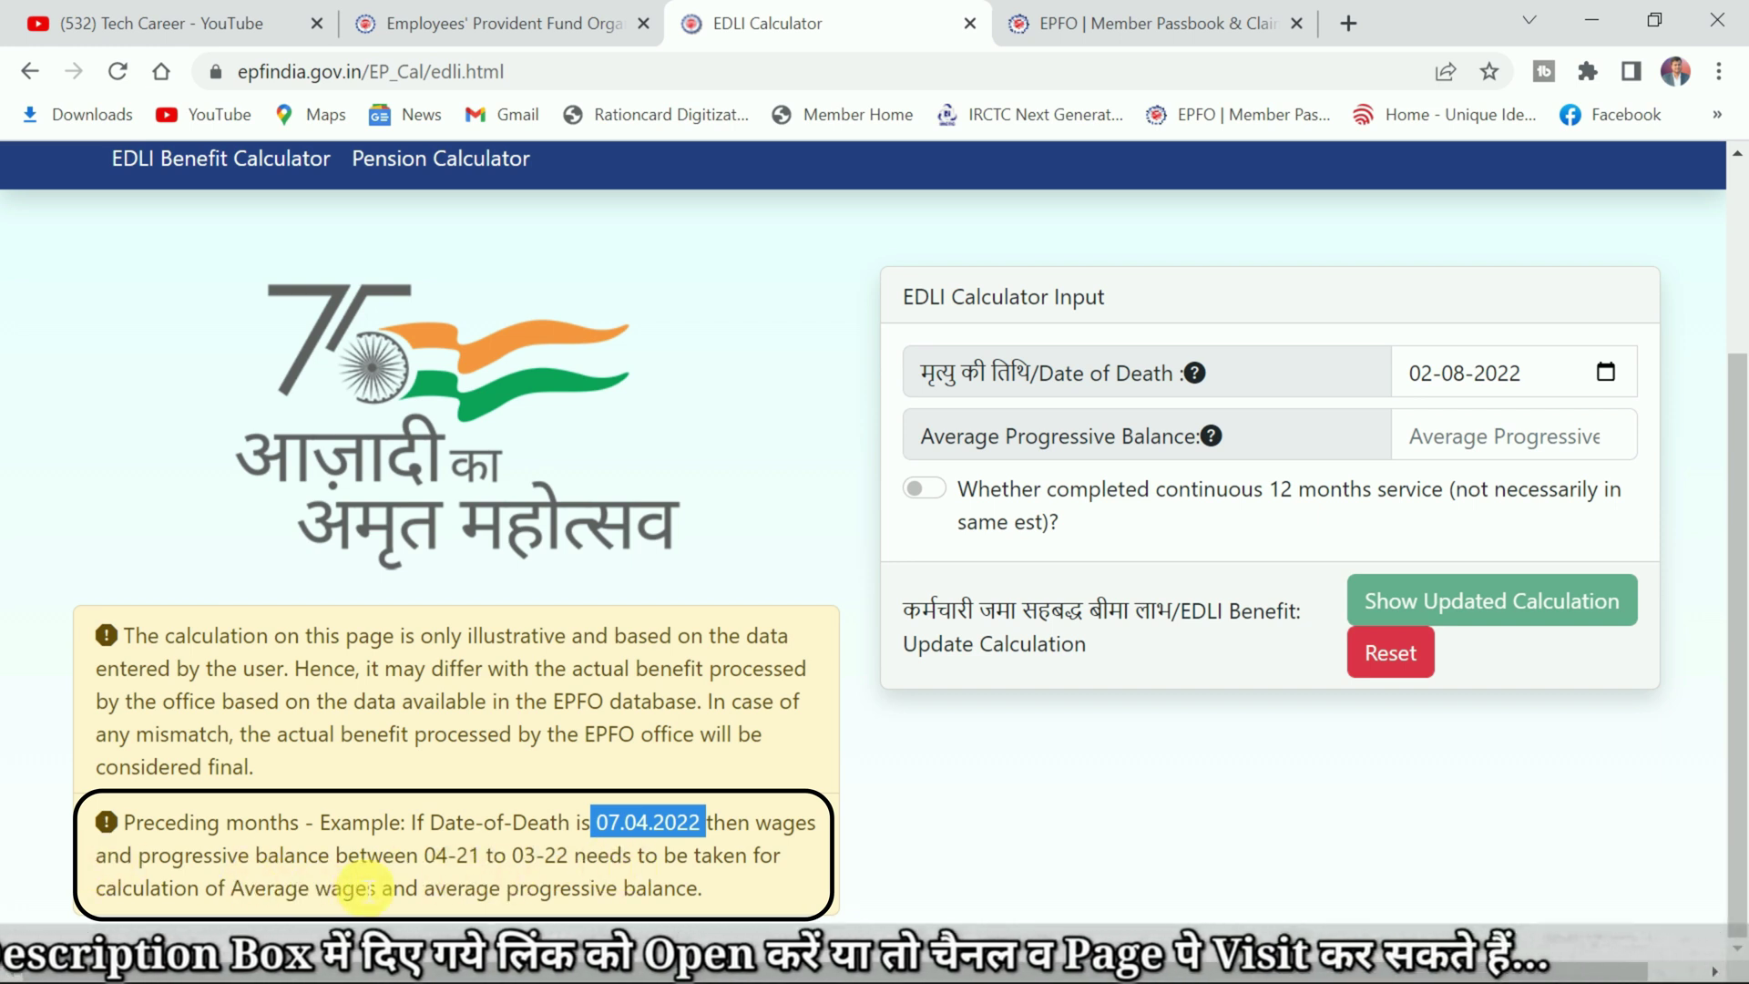
drag(424, 856, 557, 860)
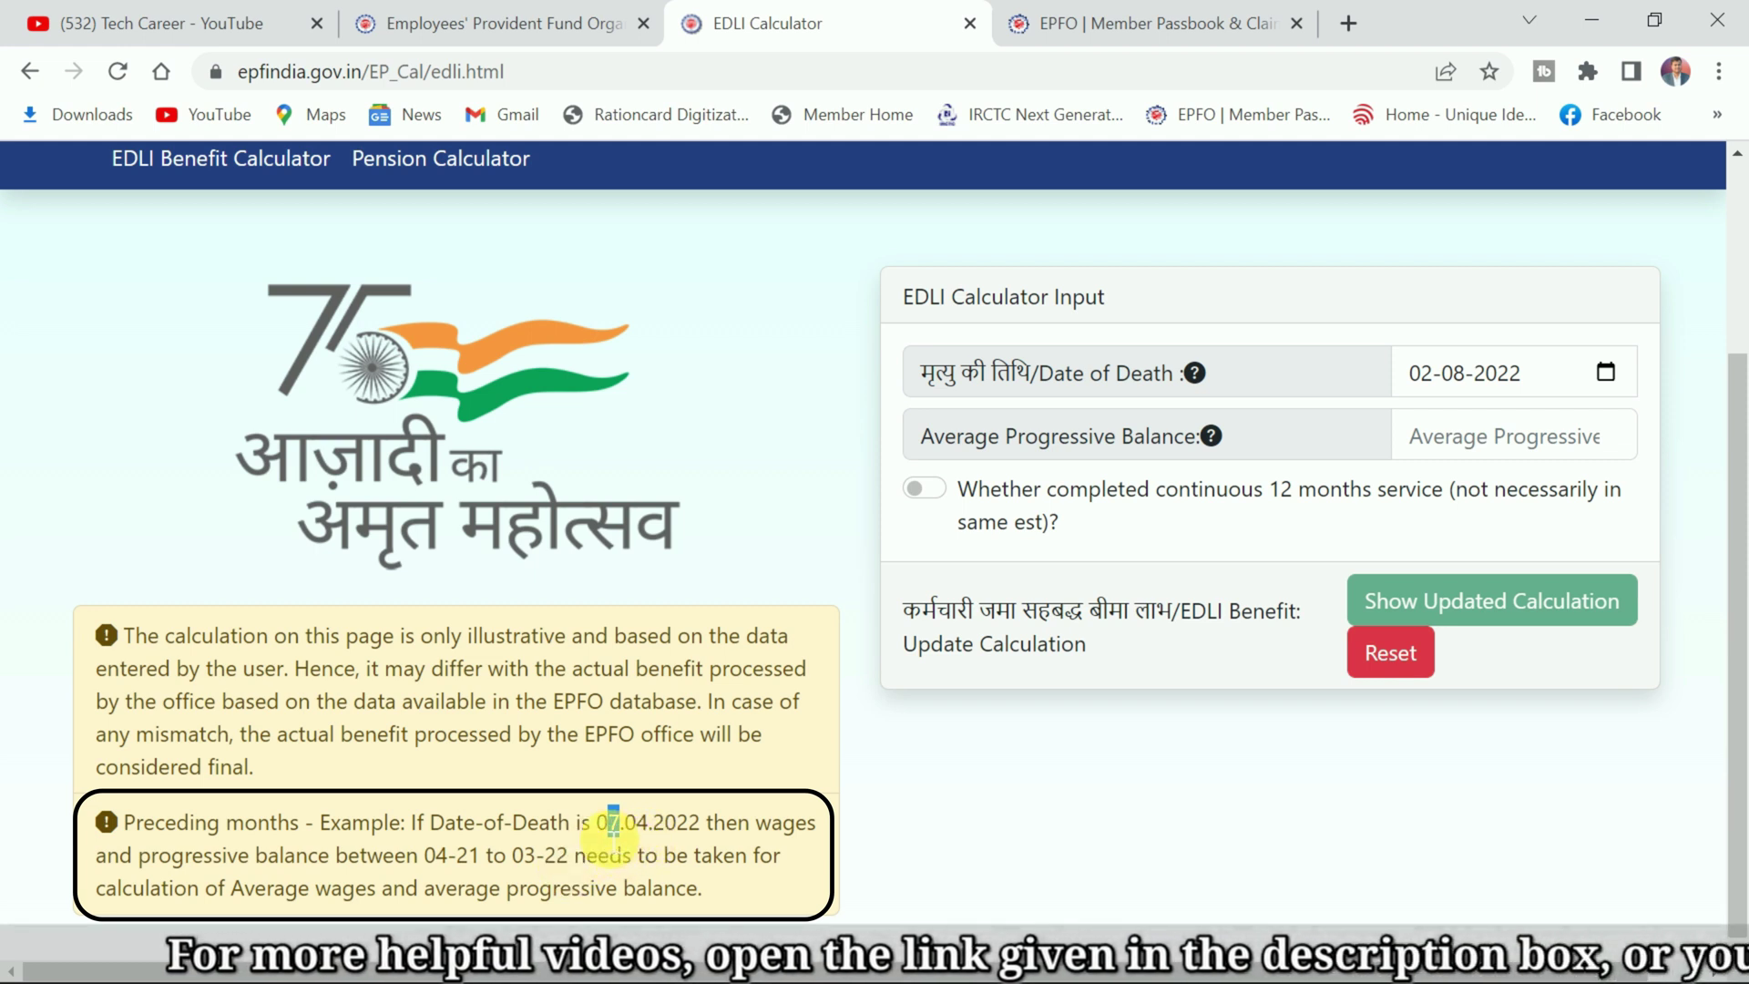
click(611, 831)
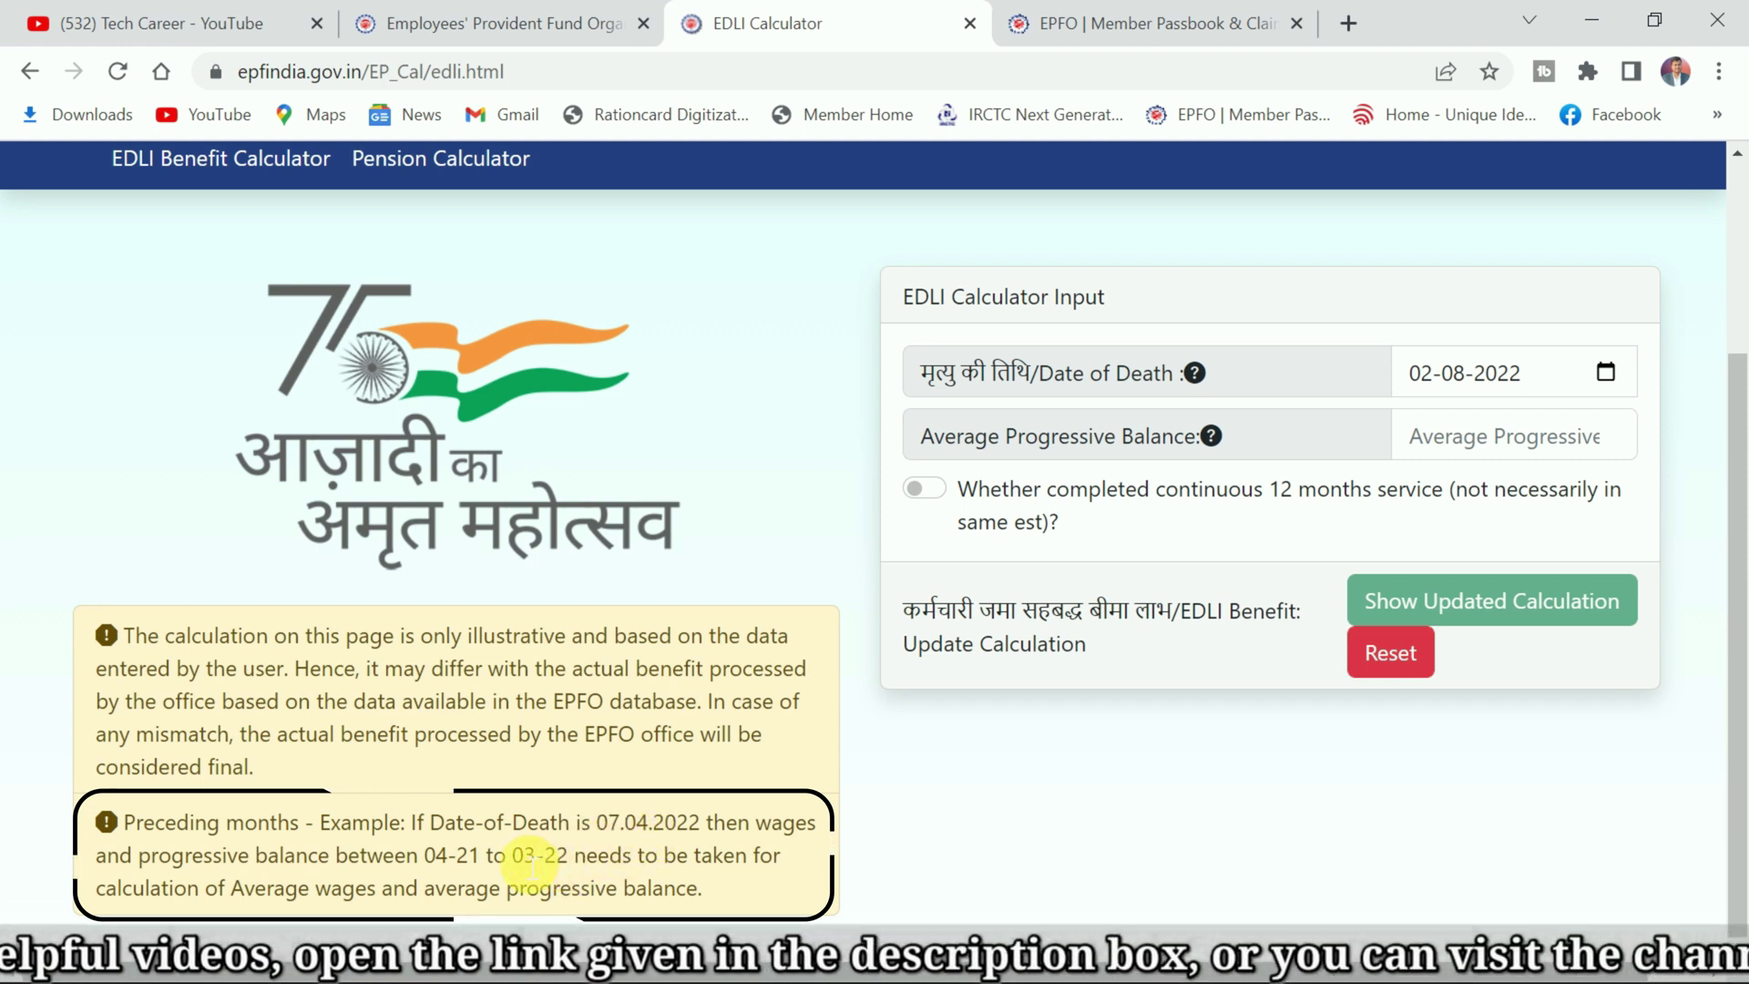
drag(513, 856, 568, 856)
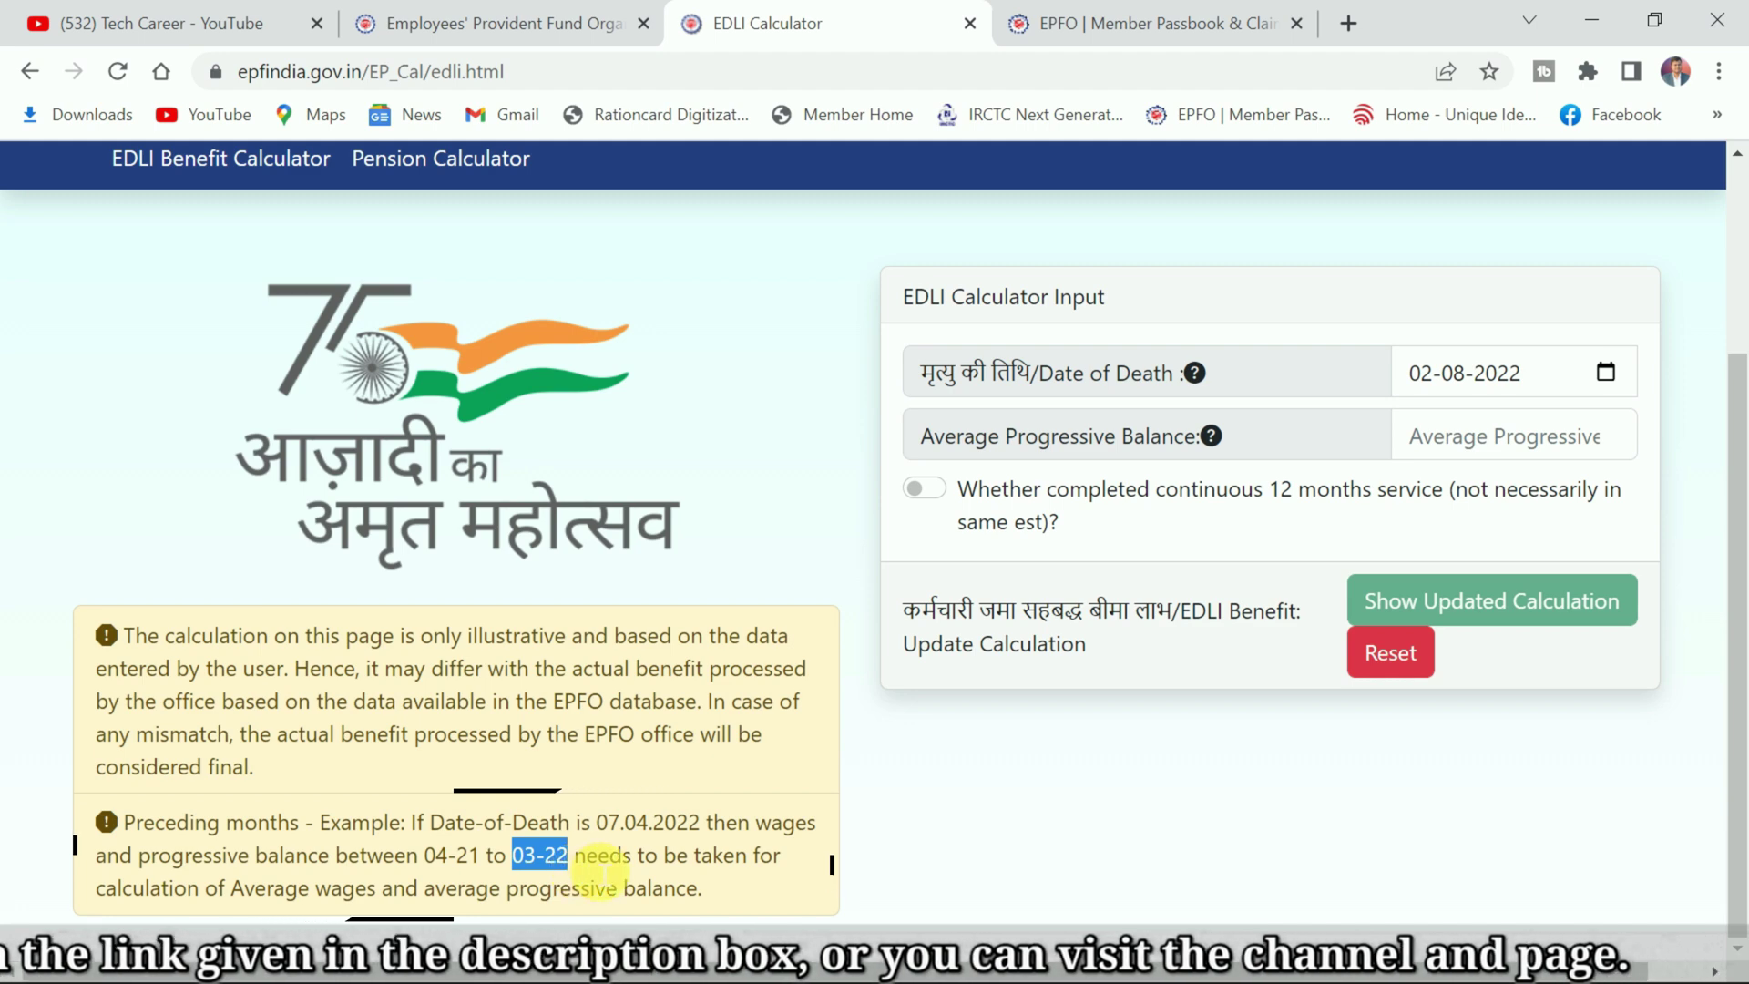
Examine the monthly wages and the employee, employer and pension contributions in the 2021-2022 member passbook for the average progressive balance
click(1207, 845)
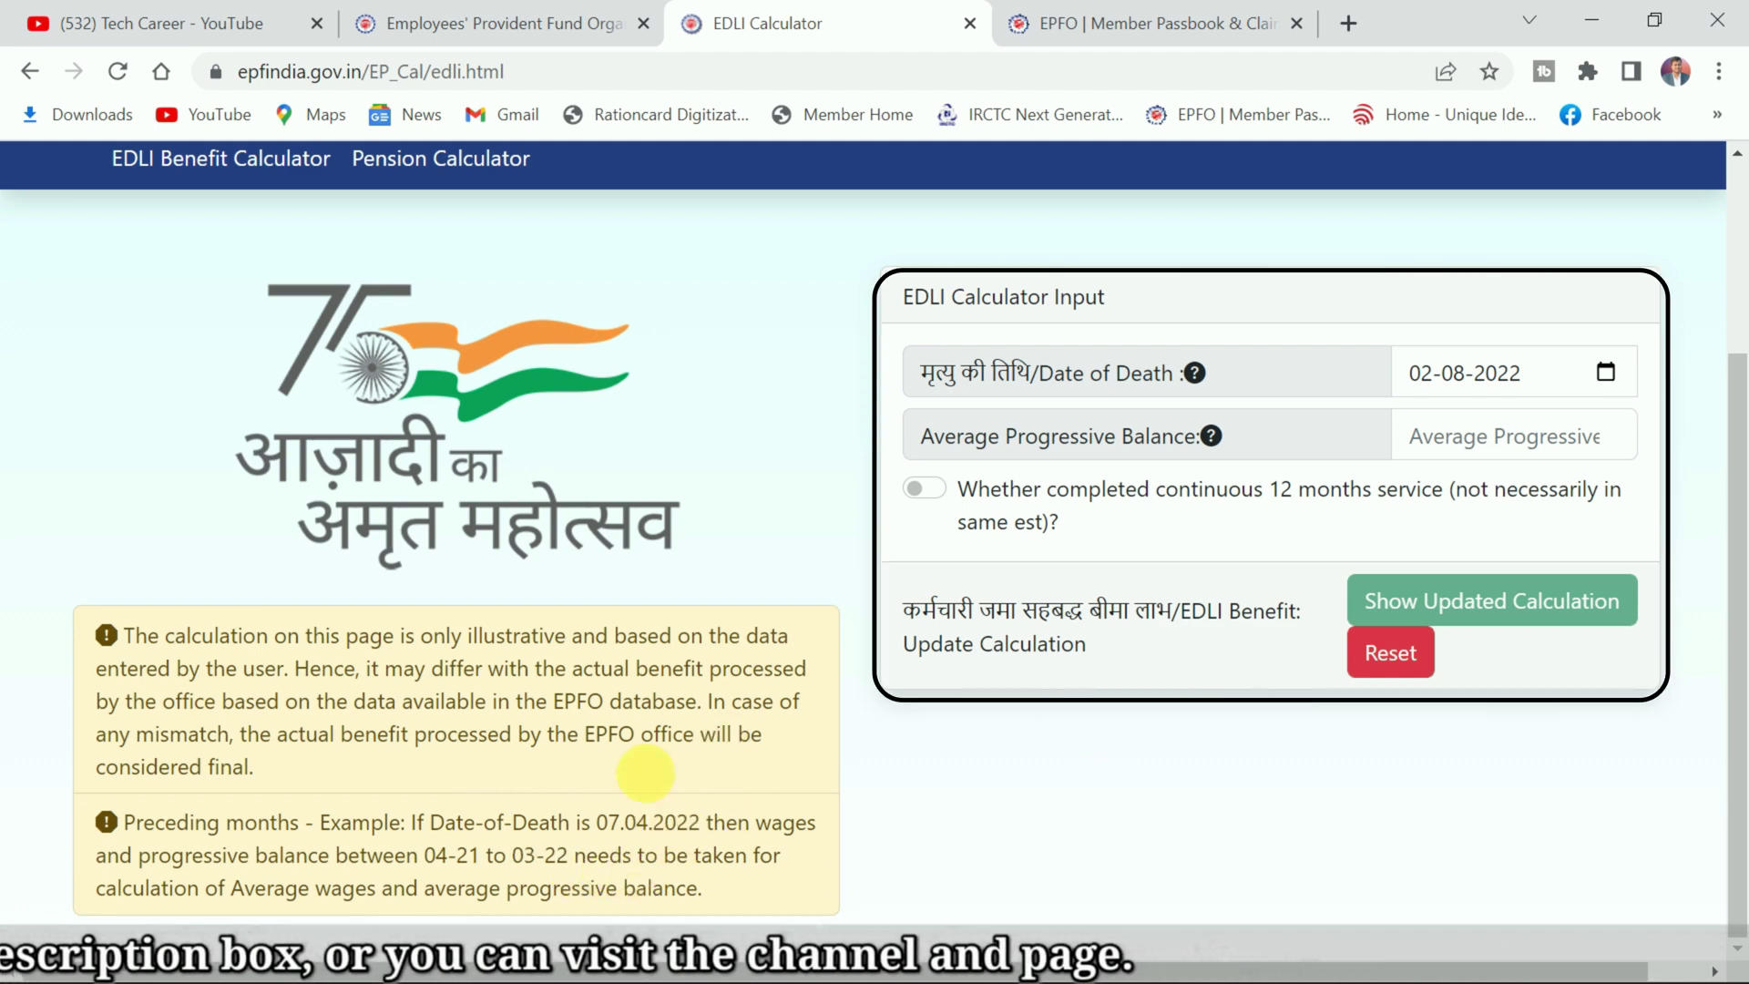
click(1165, 18)
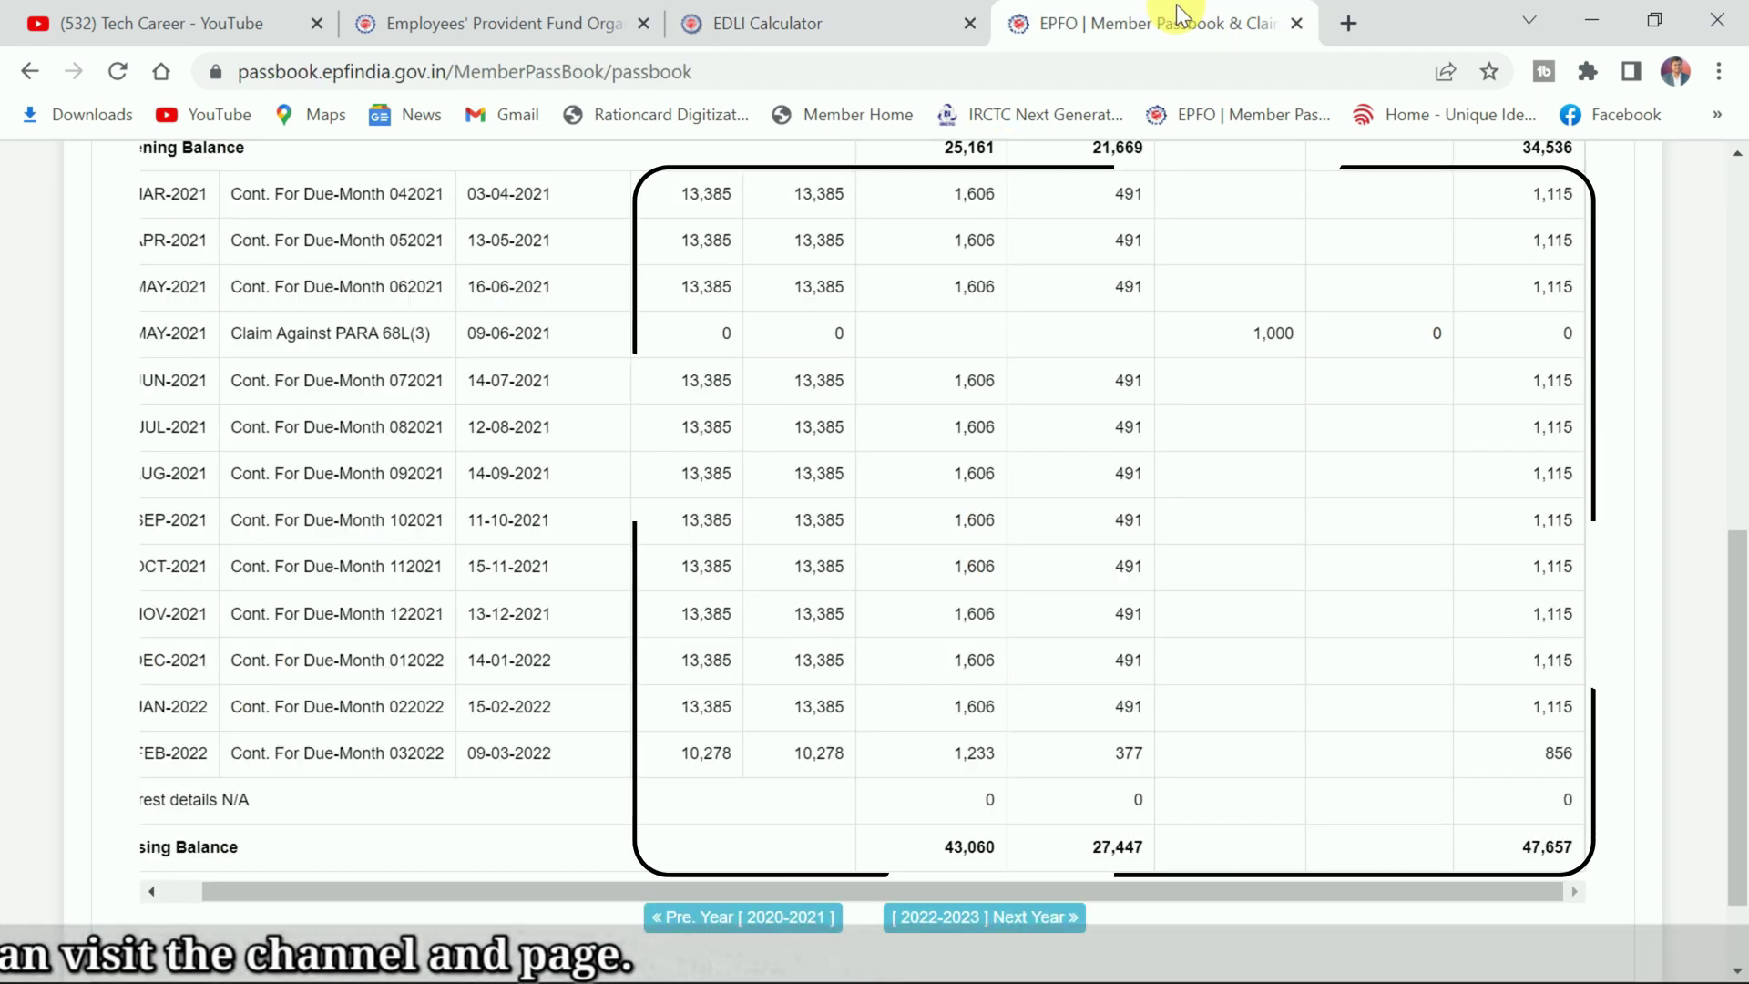
drag(1740, 638, 1735, 613)
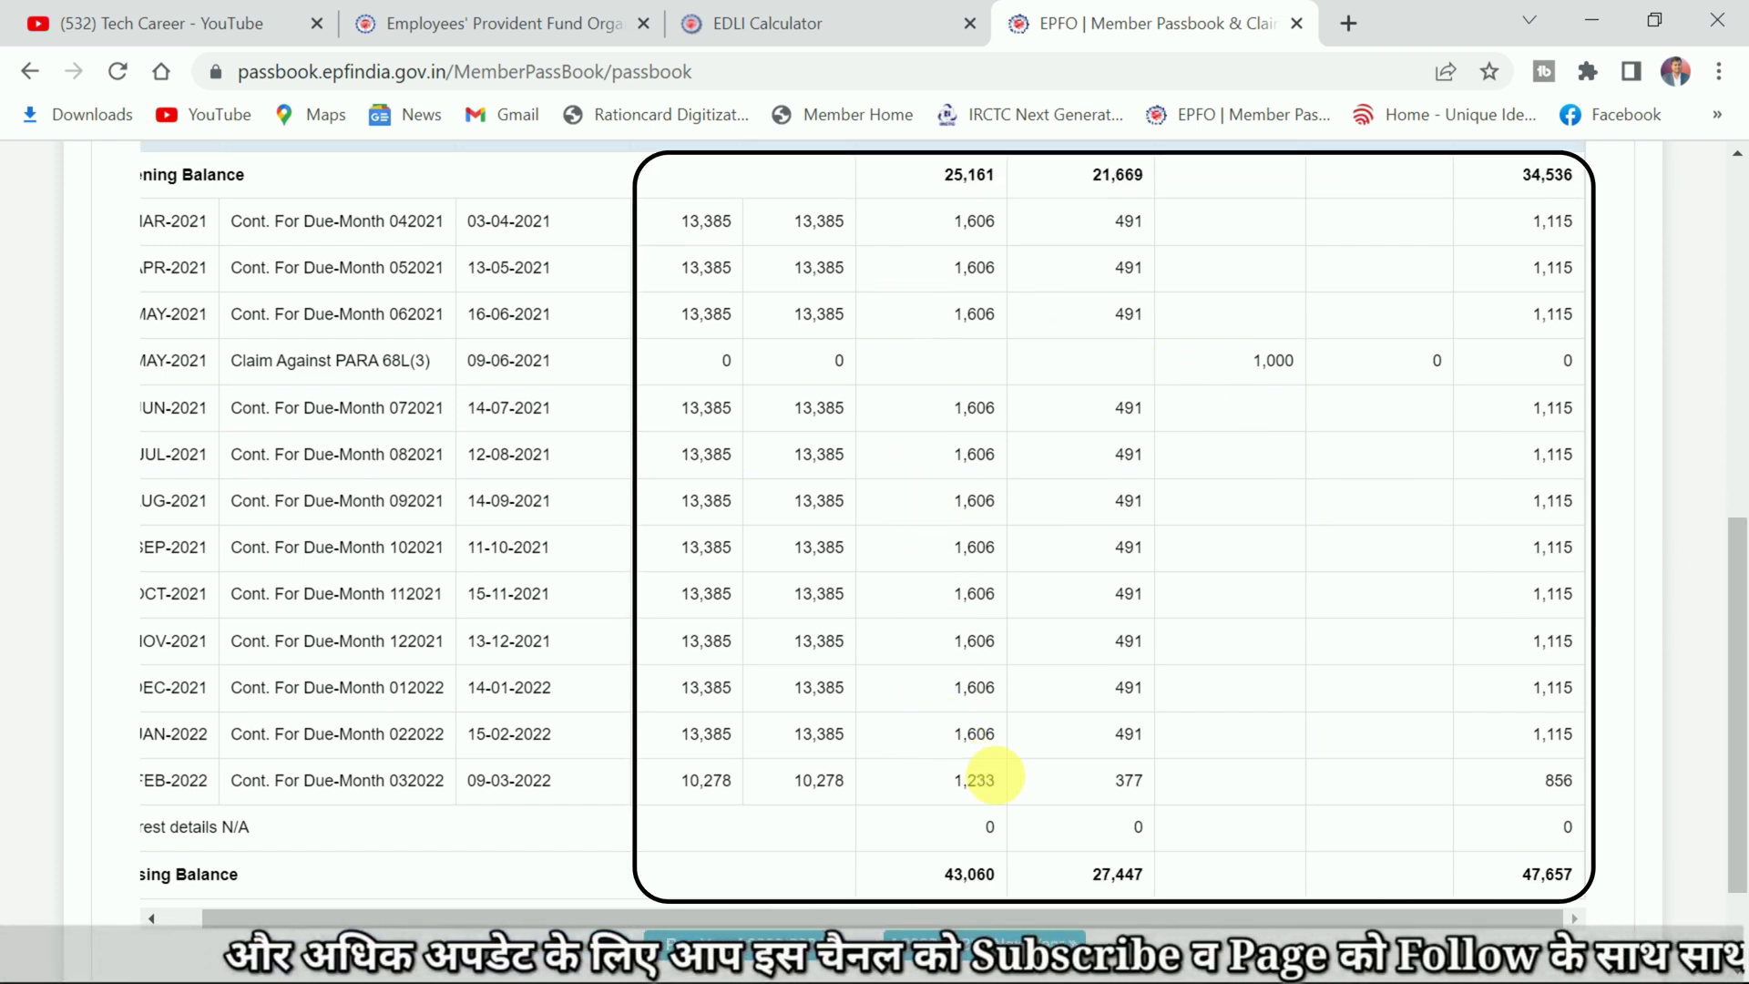
click(767, 25)
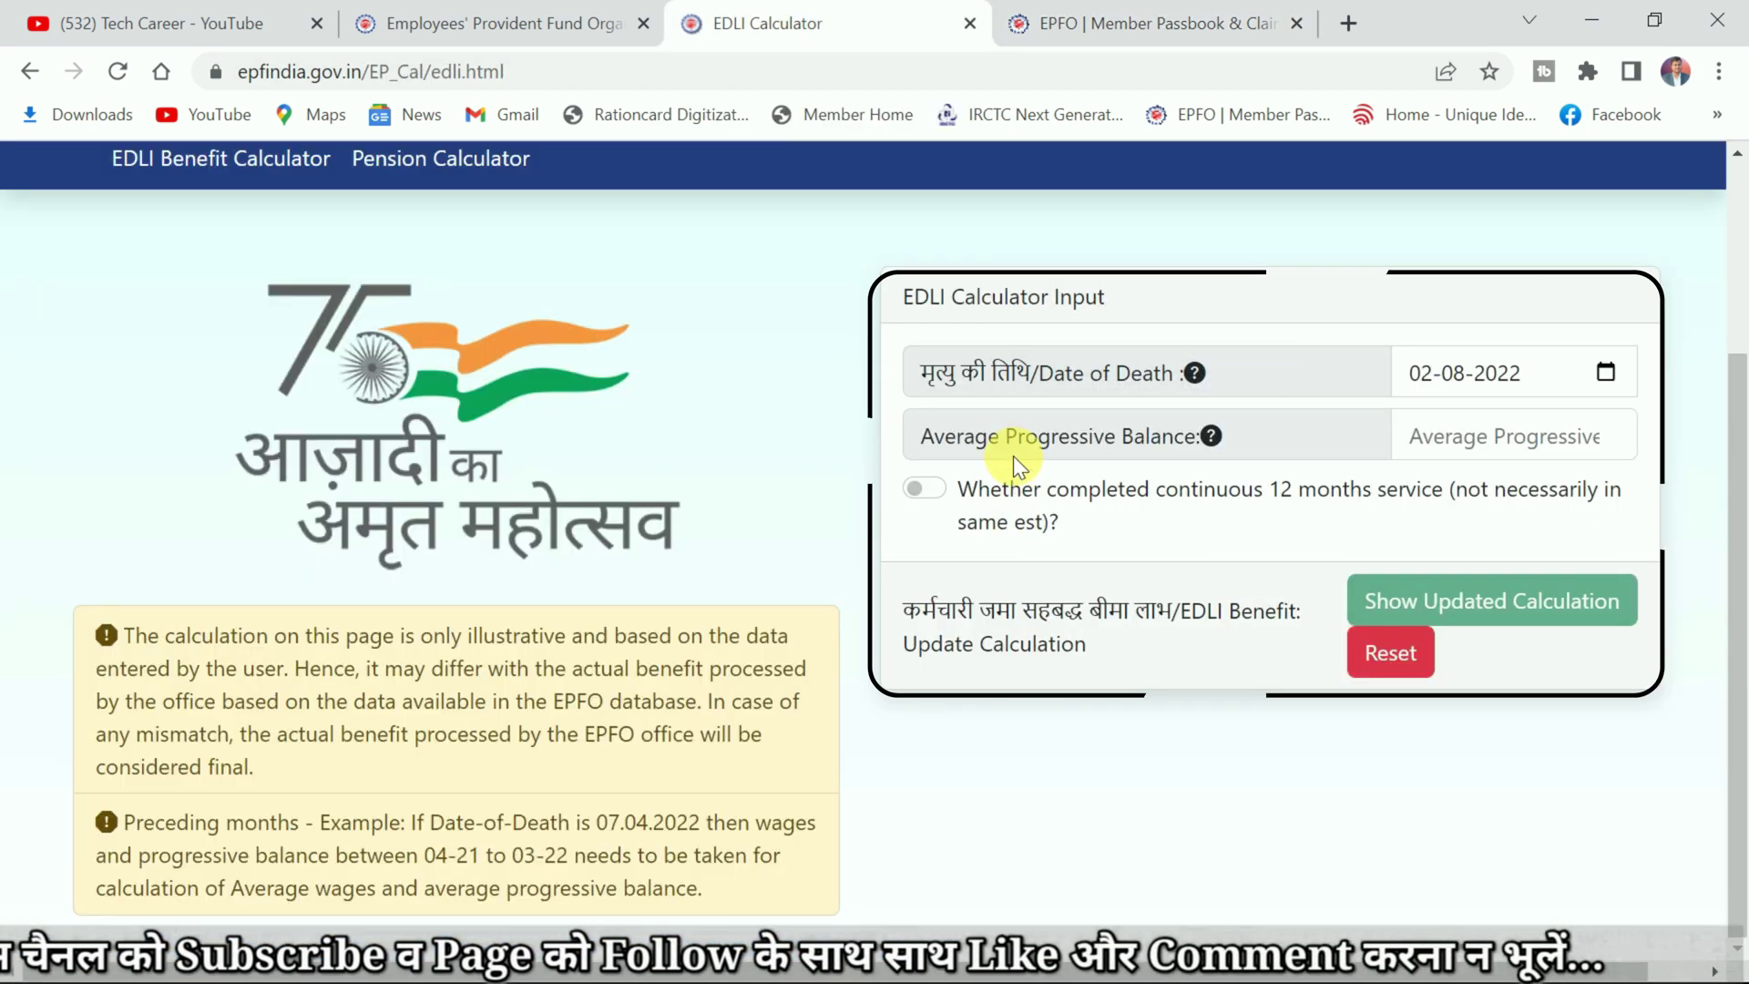
mouse_move(1007, 449)
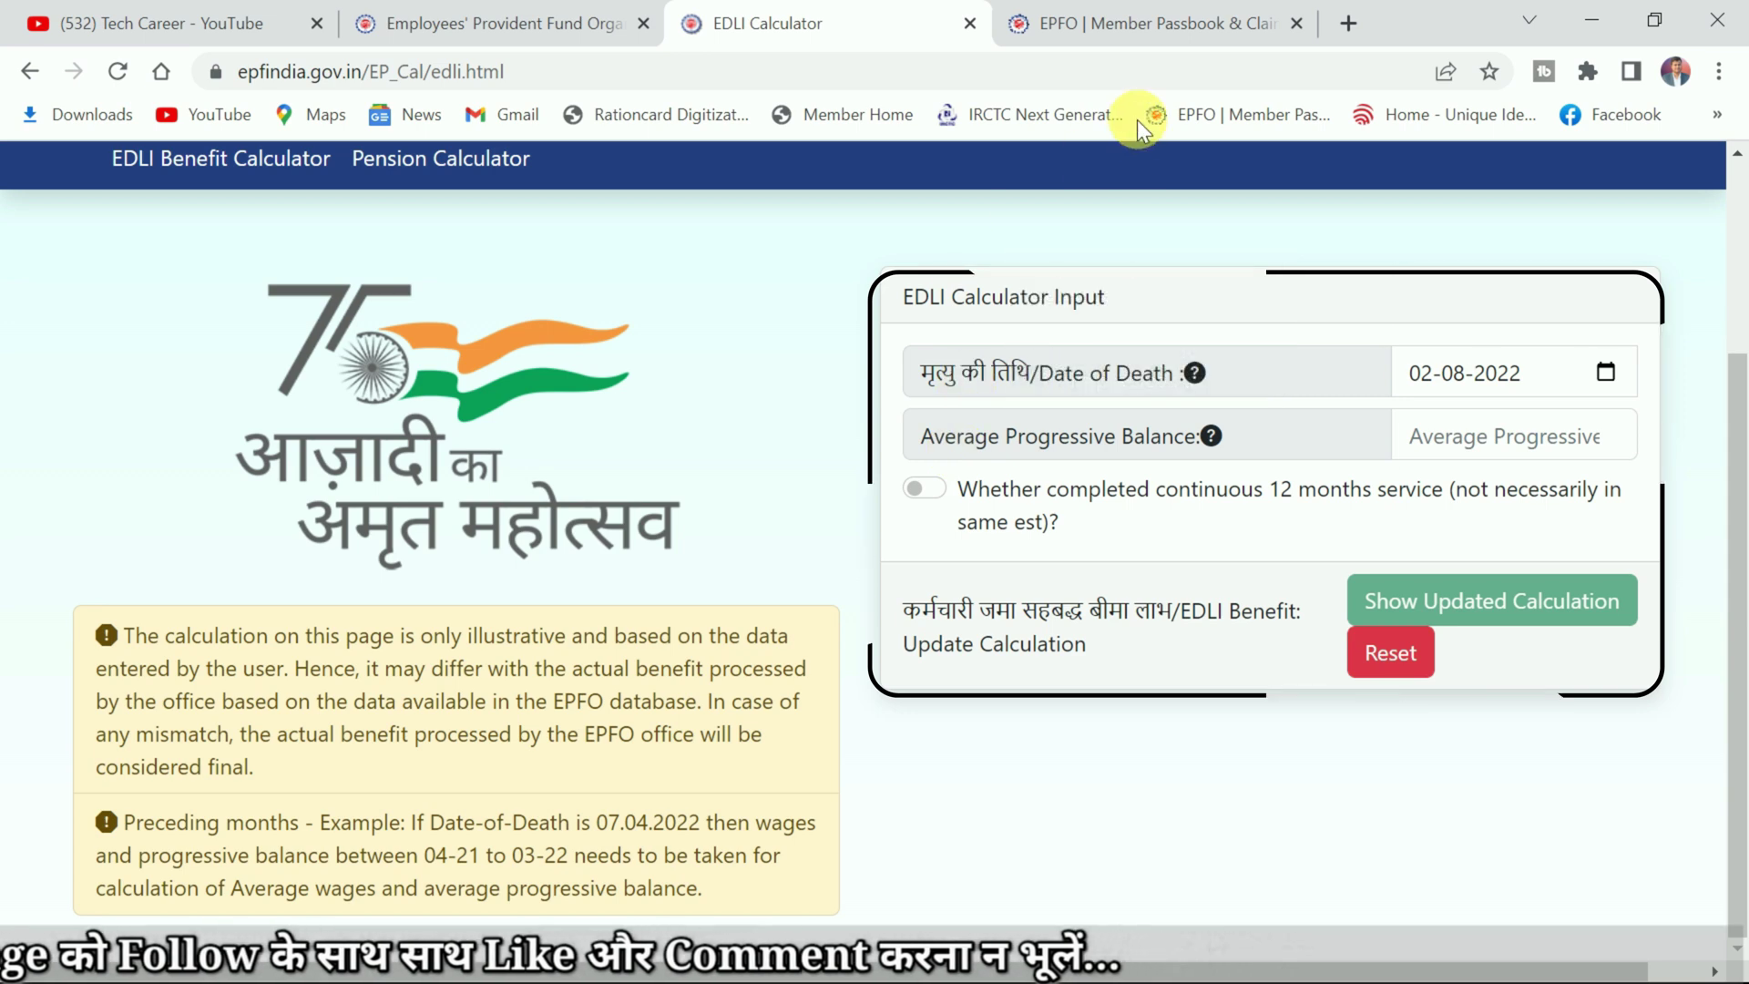
click(1129, 24)
drag(948, 792, 993, 794)
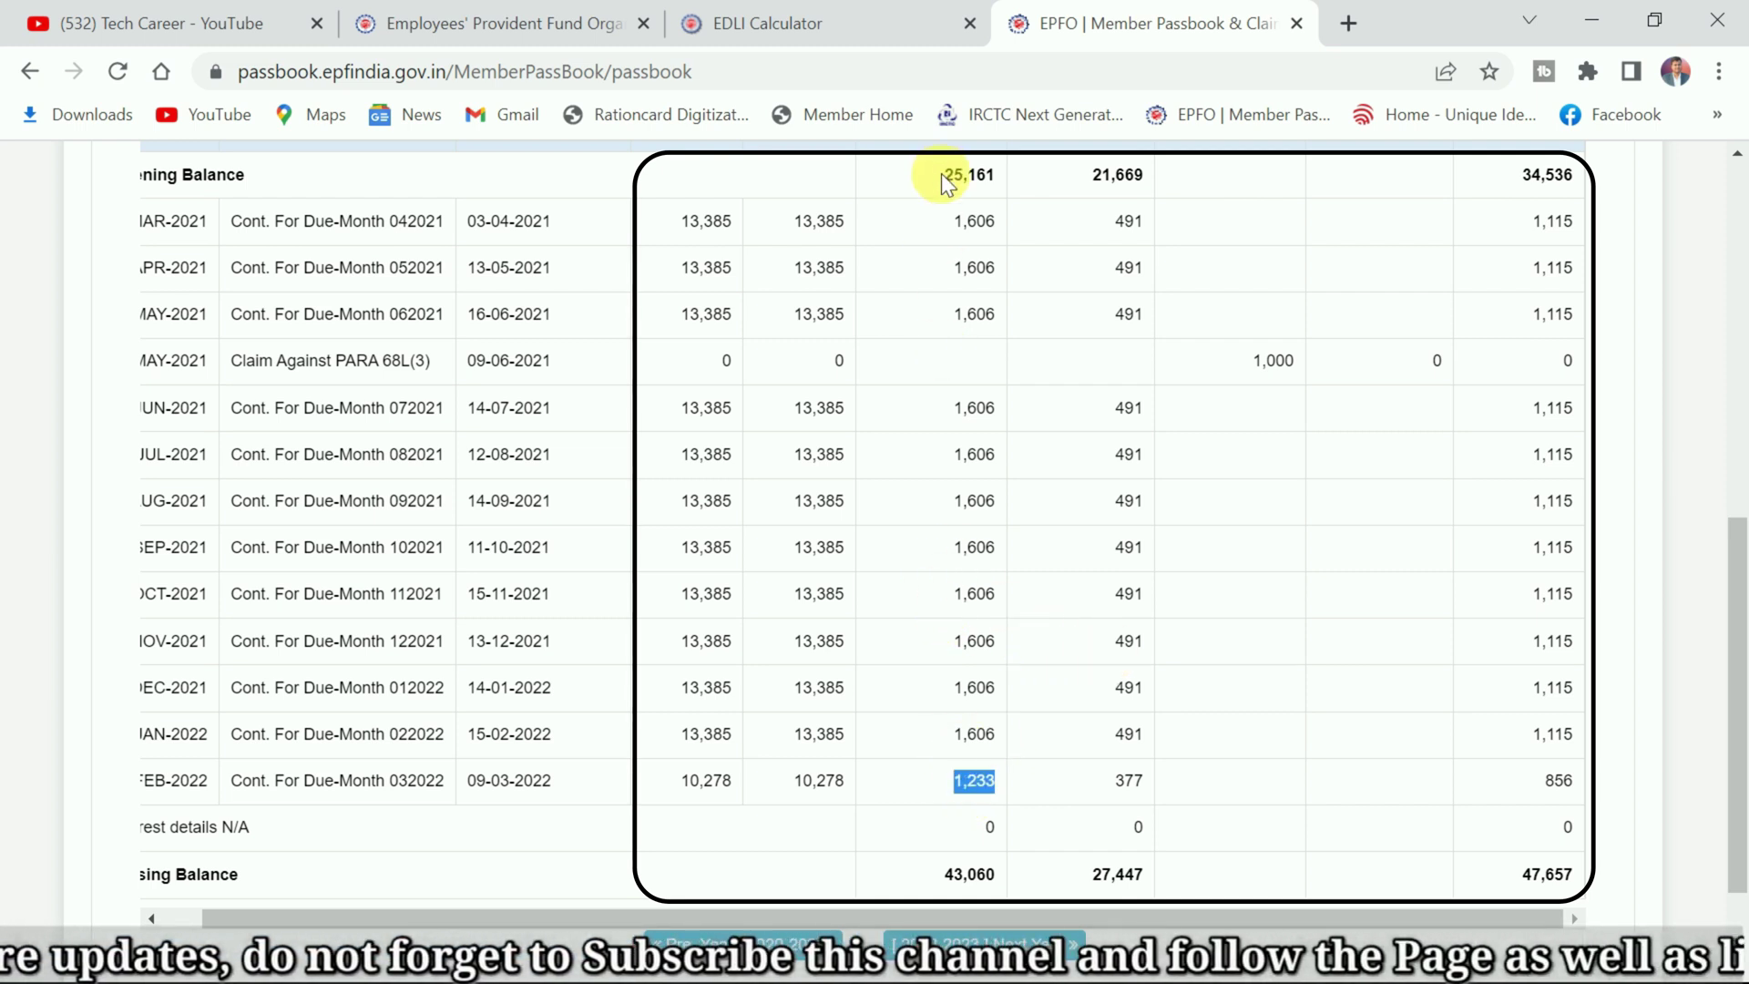
drag(950, 550, 981, 556)
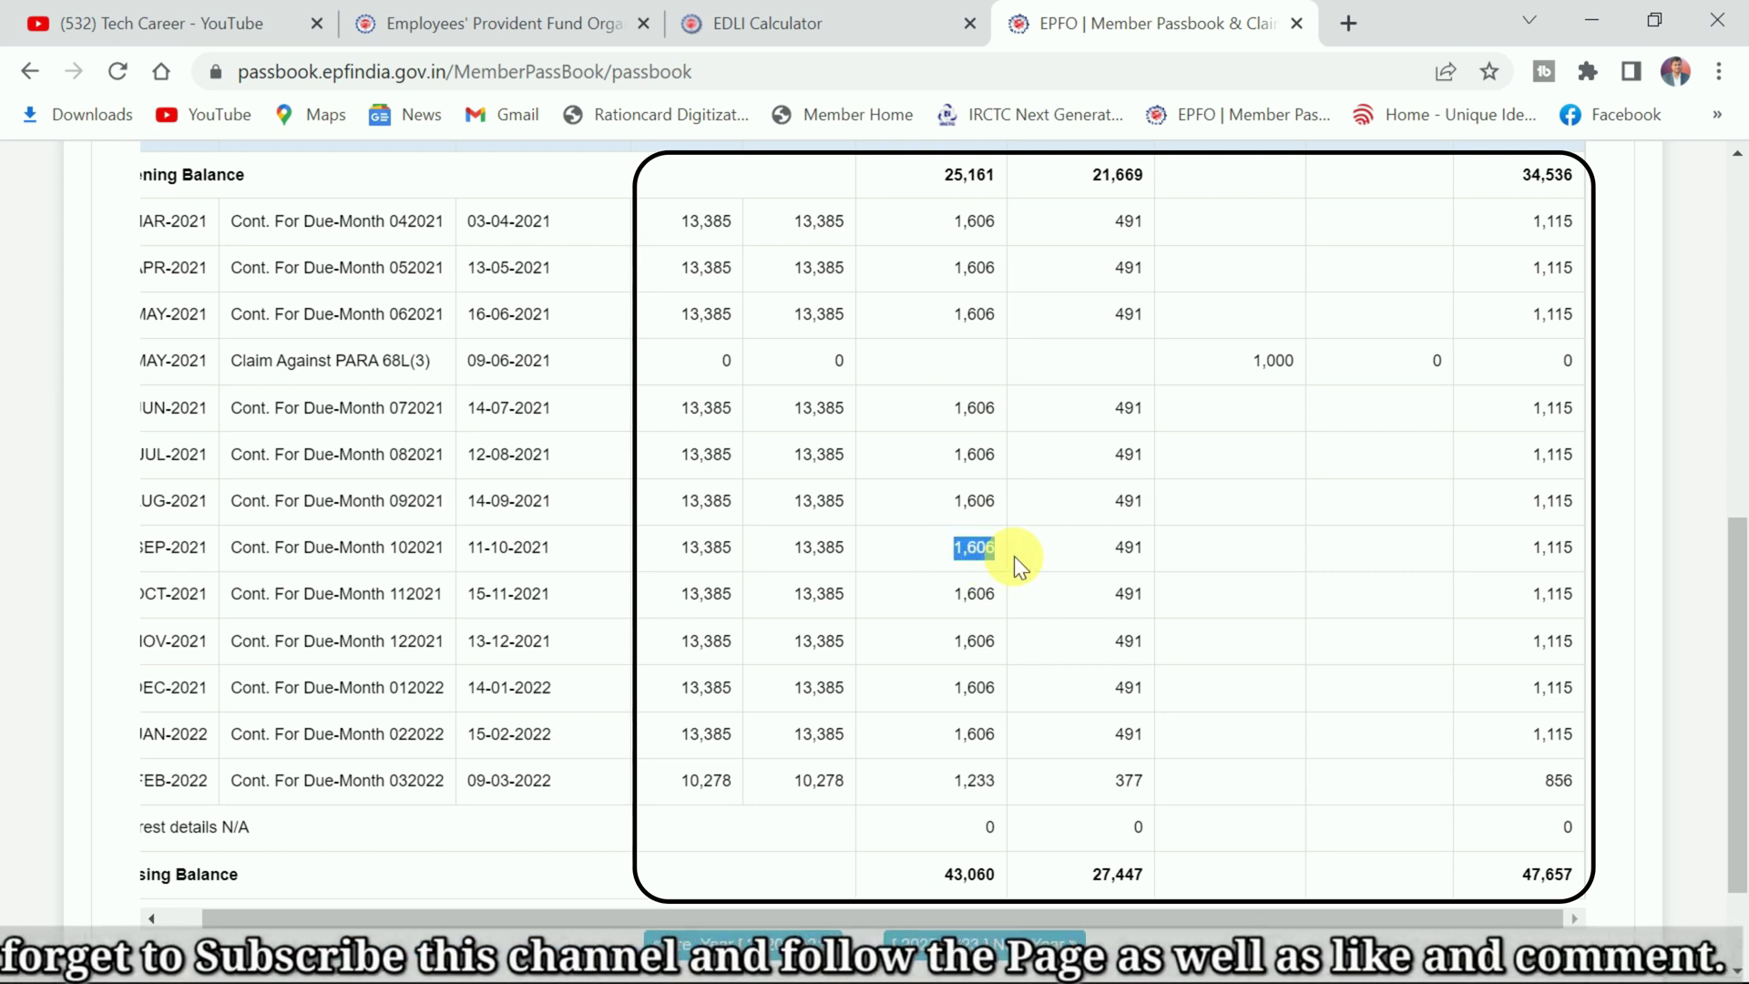
click(1132, 558)
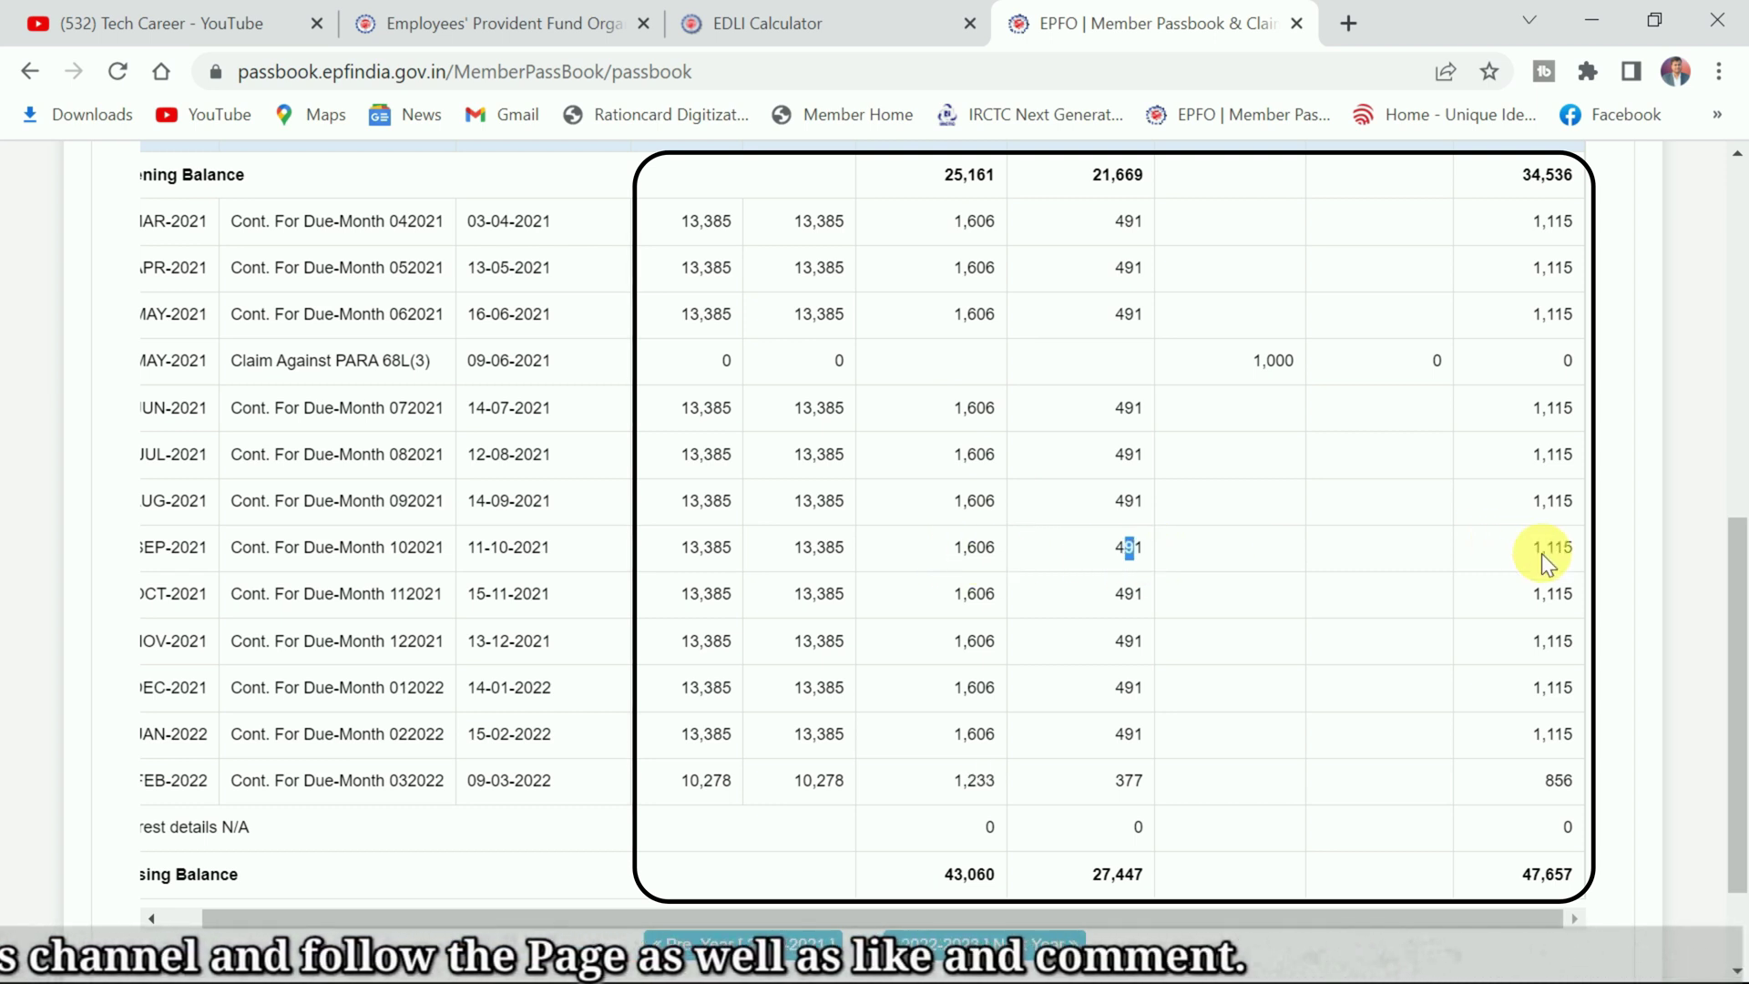
drag(1546, 549, 1558, 550)
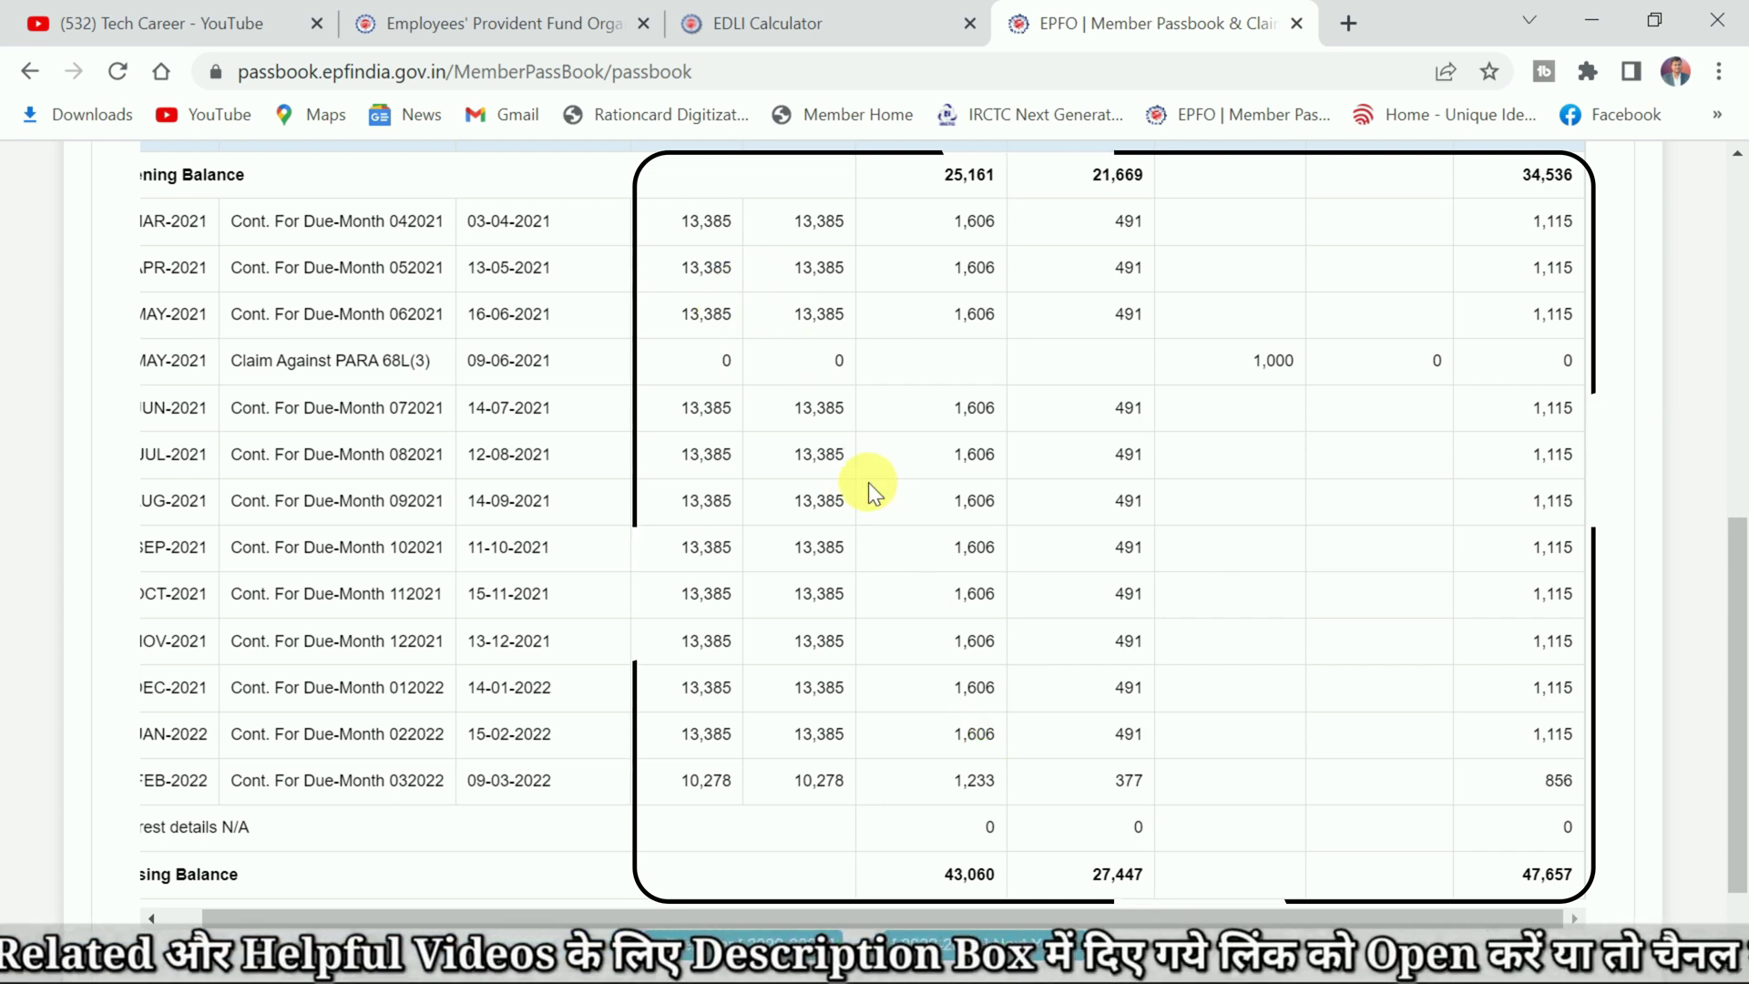
Return to the EDLI Calculator and set the Average Progressive Balance to 37798
click(780, 13)
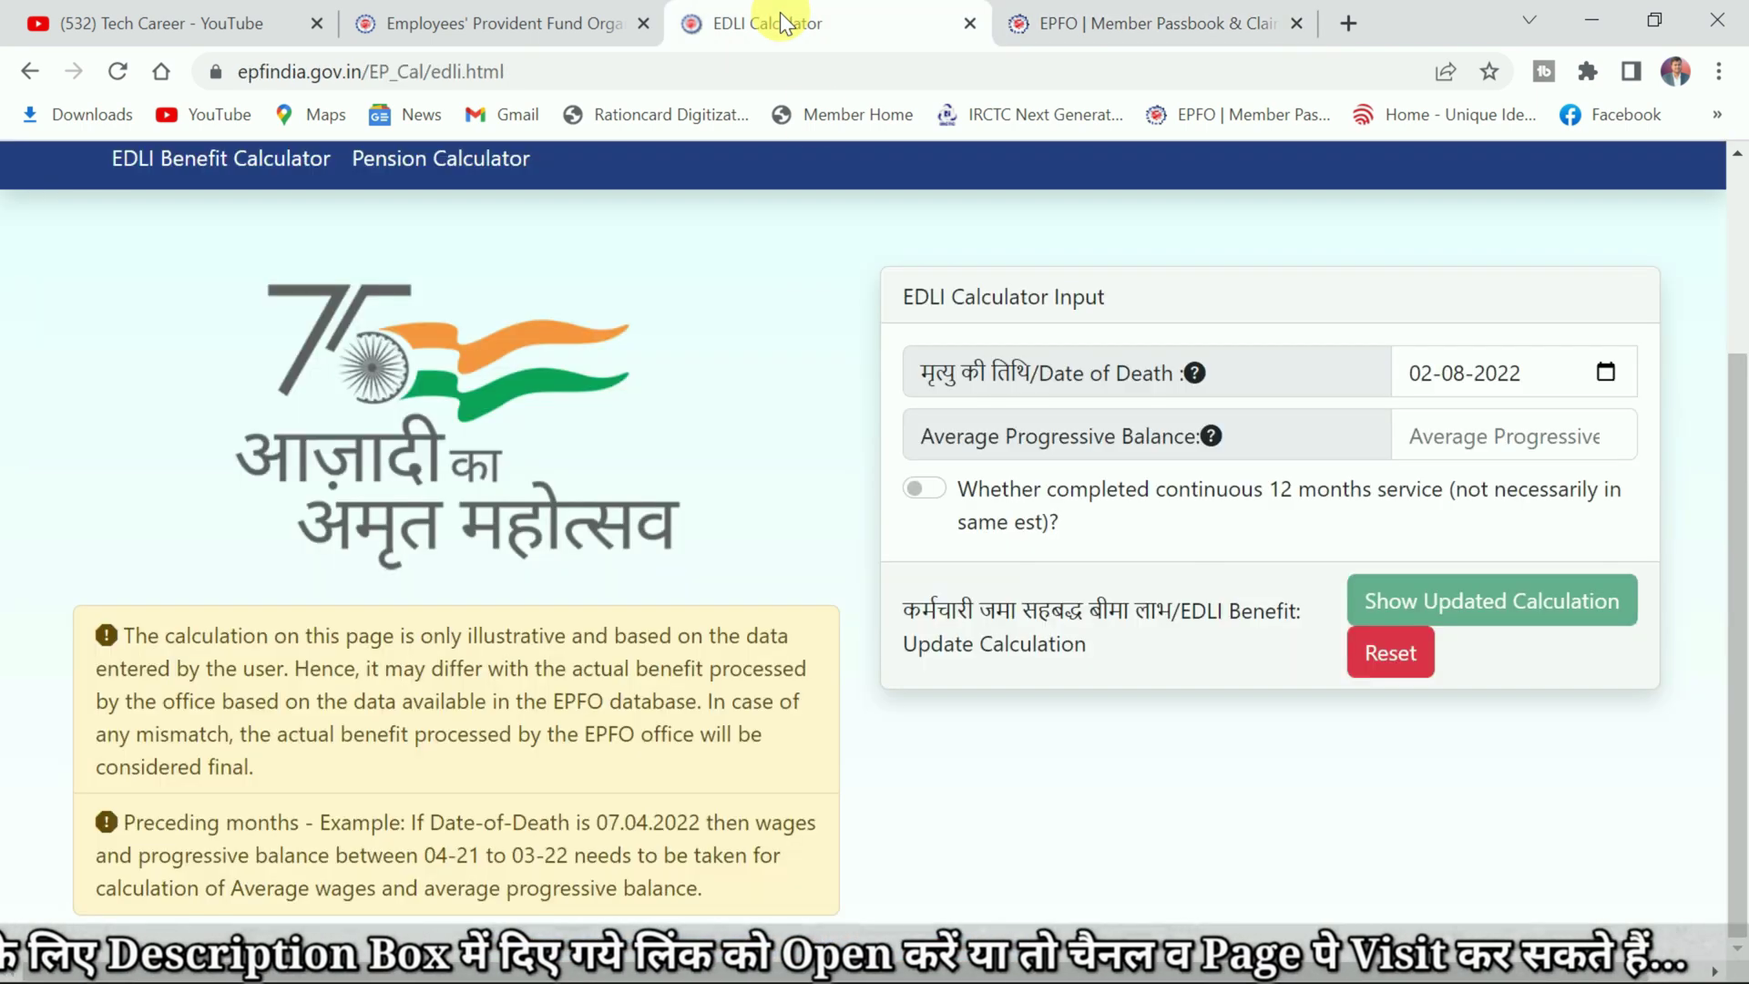
click(1485, 441)
text(37798)
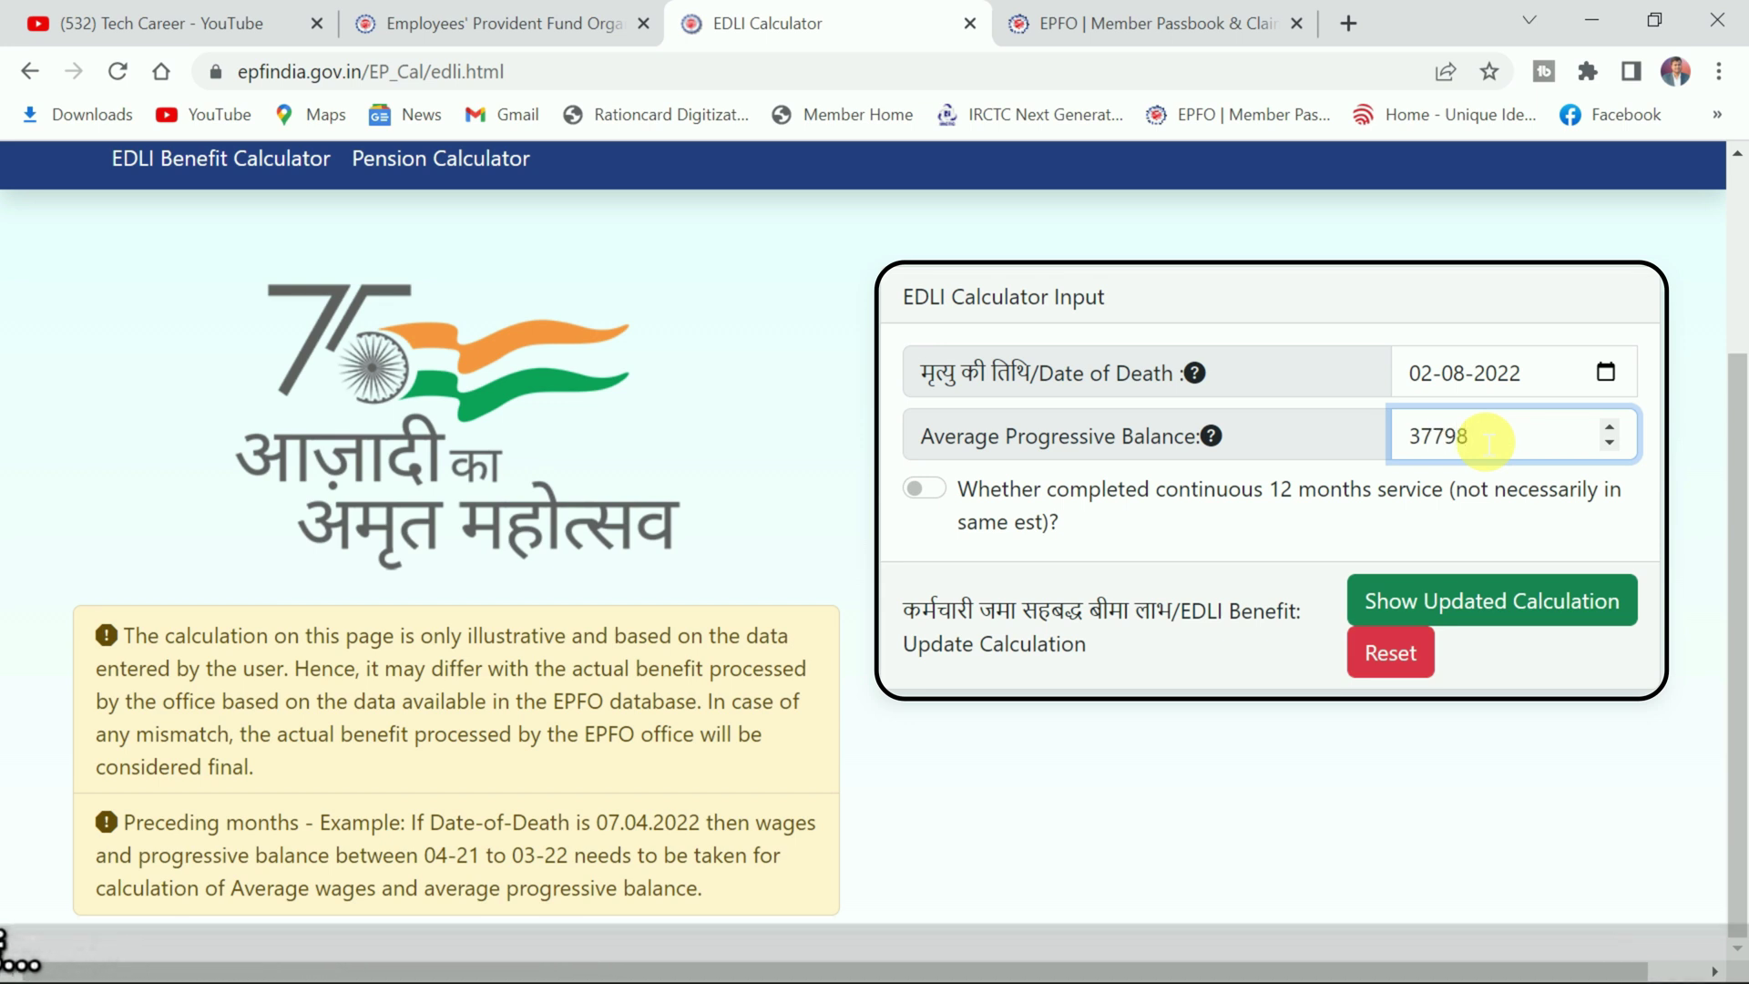
click(1311, 863)
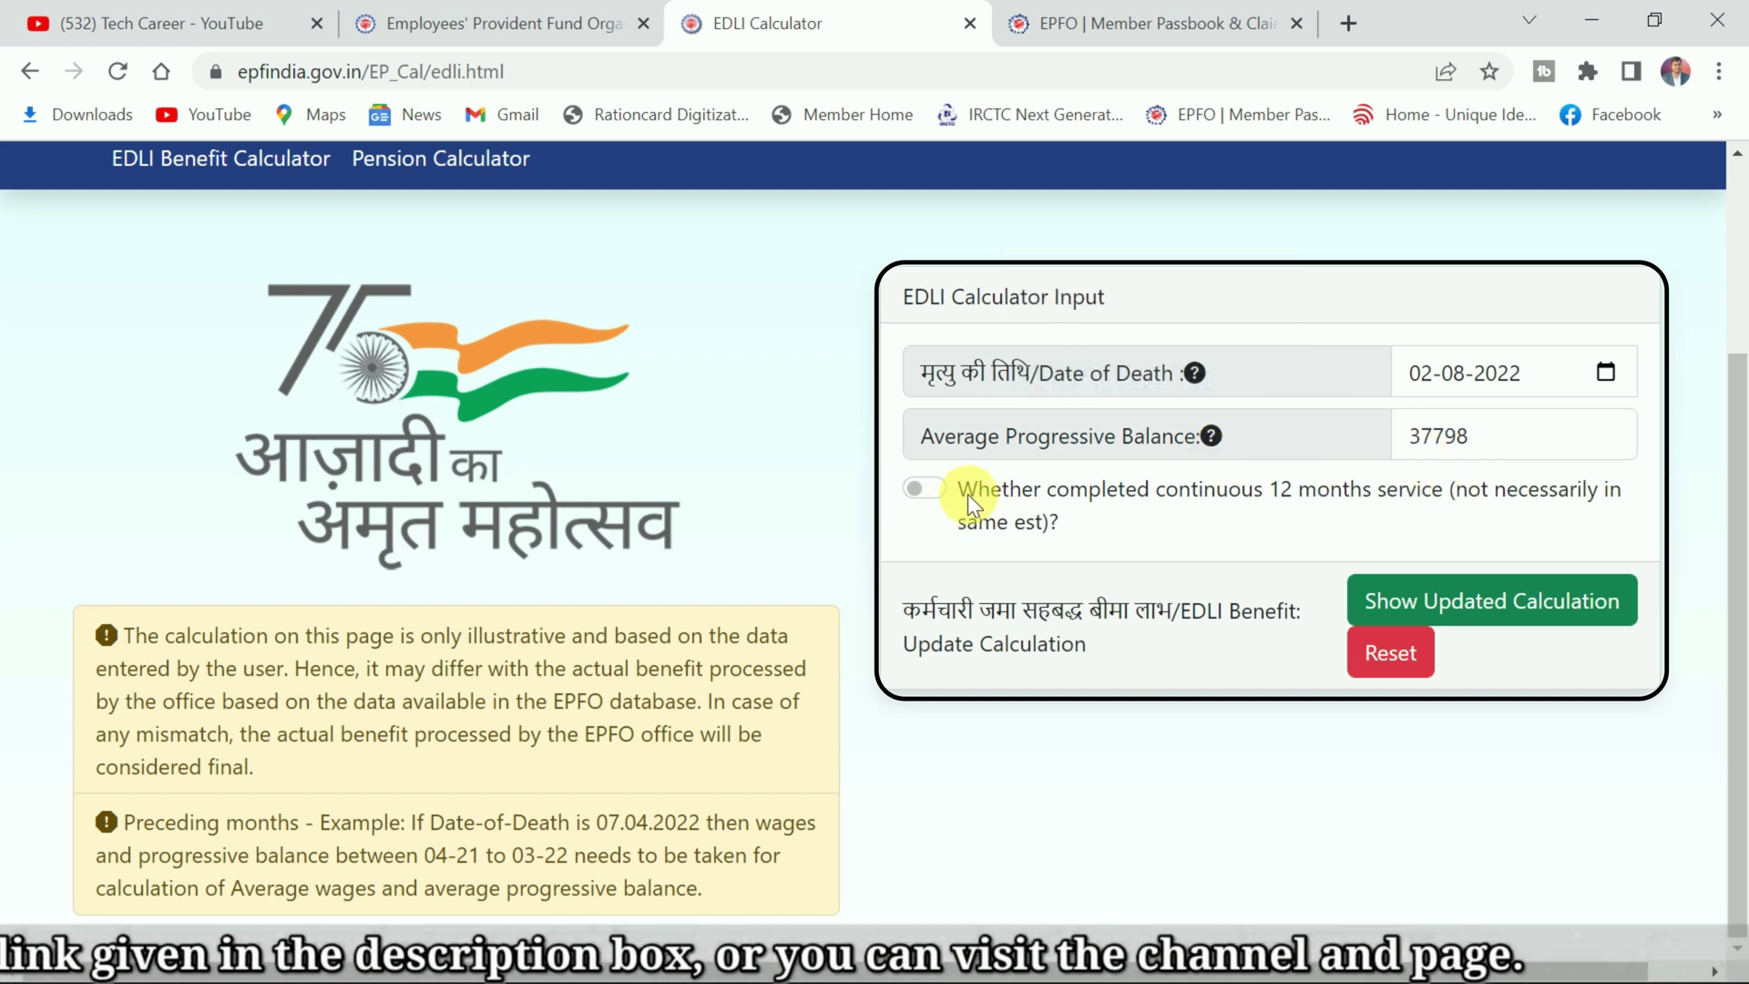
Read the continuous 12 months service question, check it against the member passbook, and enable that option in the EDLI Calculator
drag(961, 488, 1008, 518)
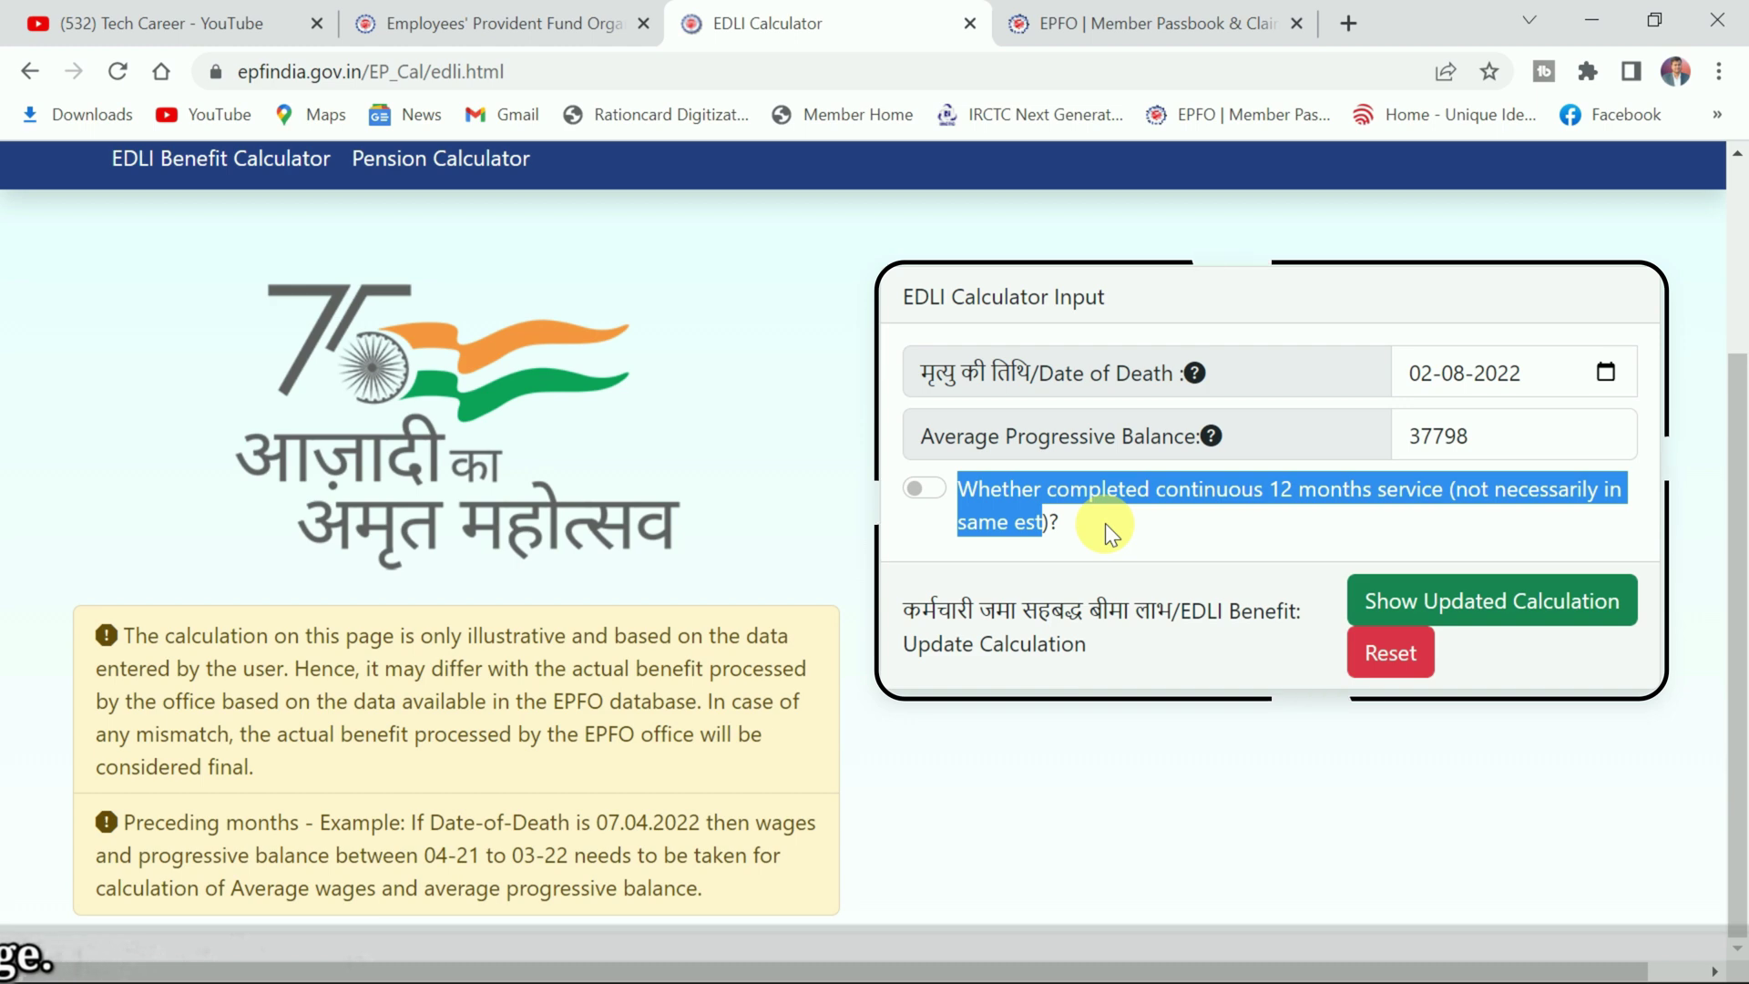
click(1195, 13)
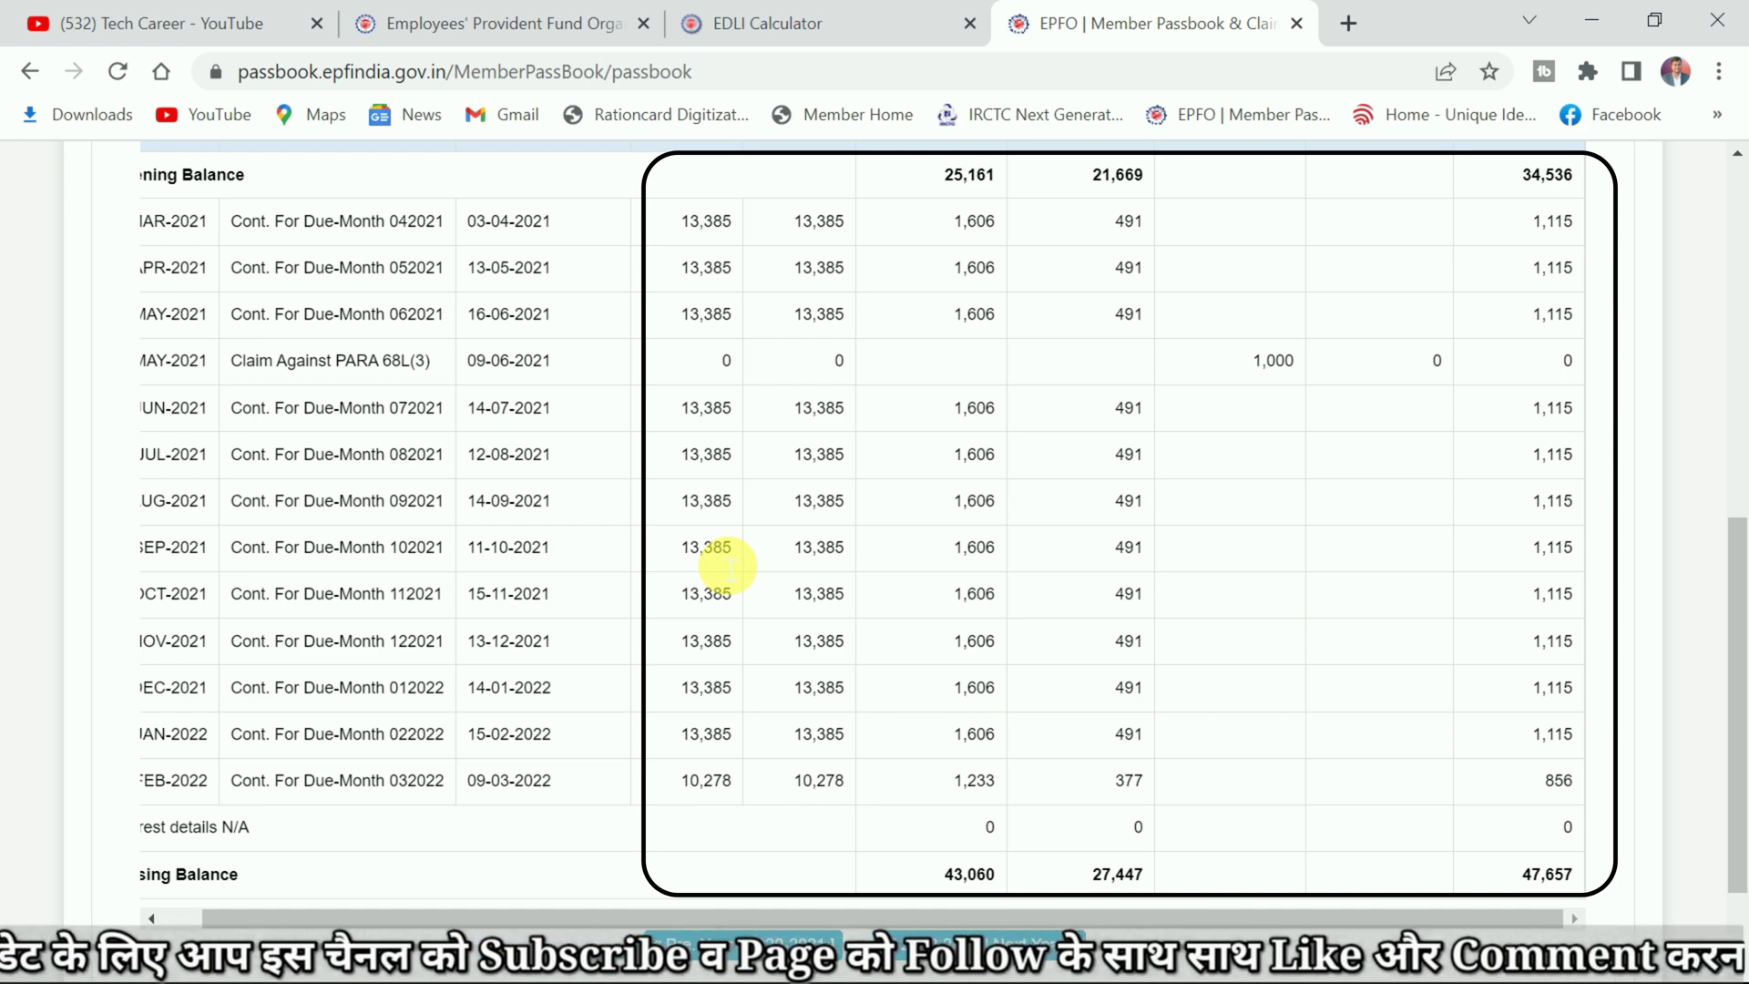
click(838, 20)
click(921, 488)
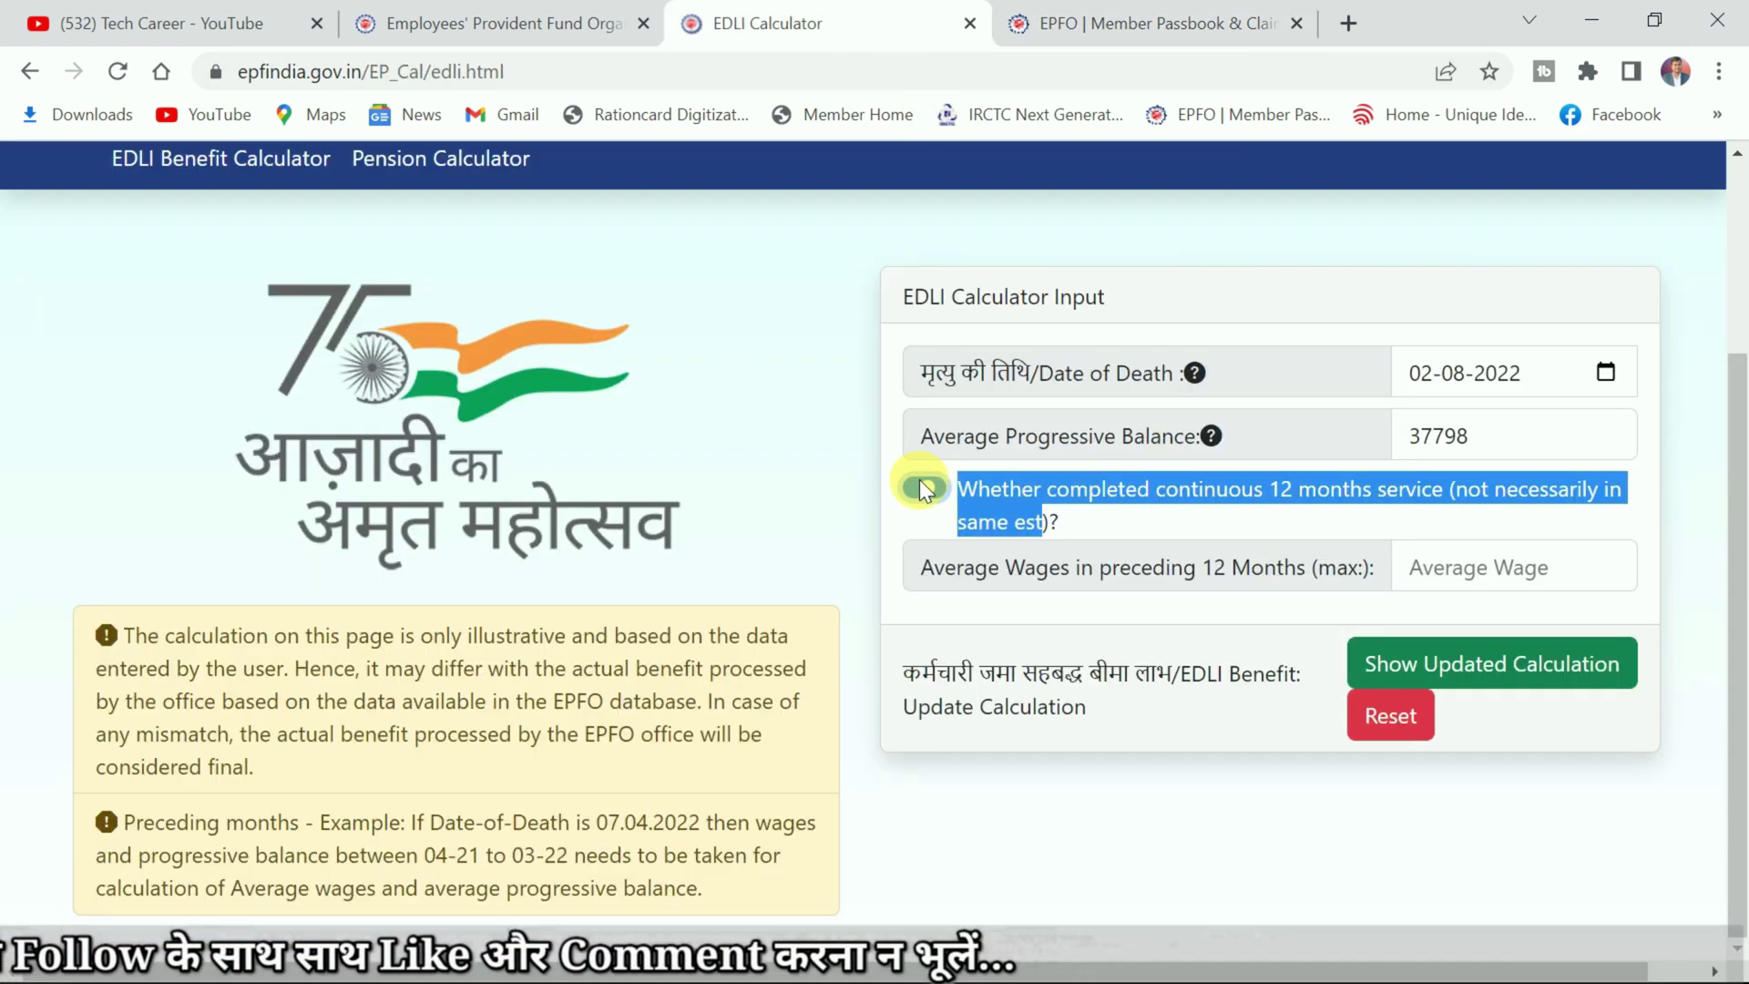
click(883, 499)
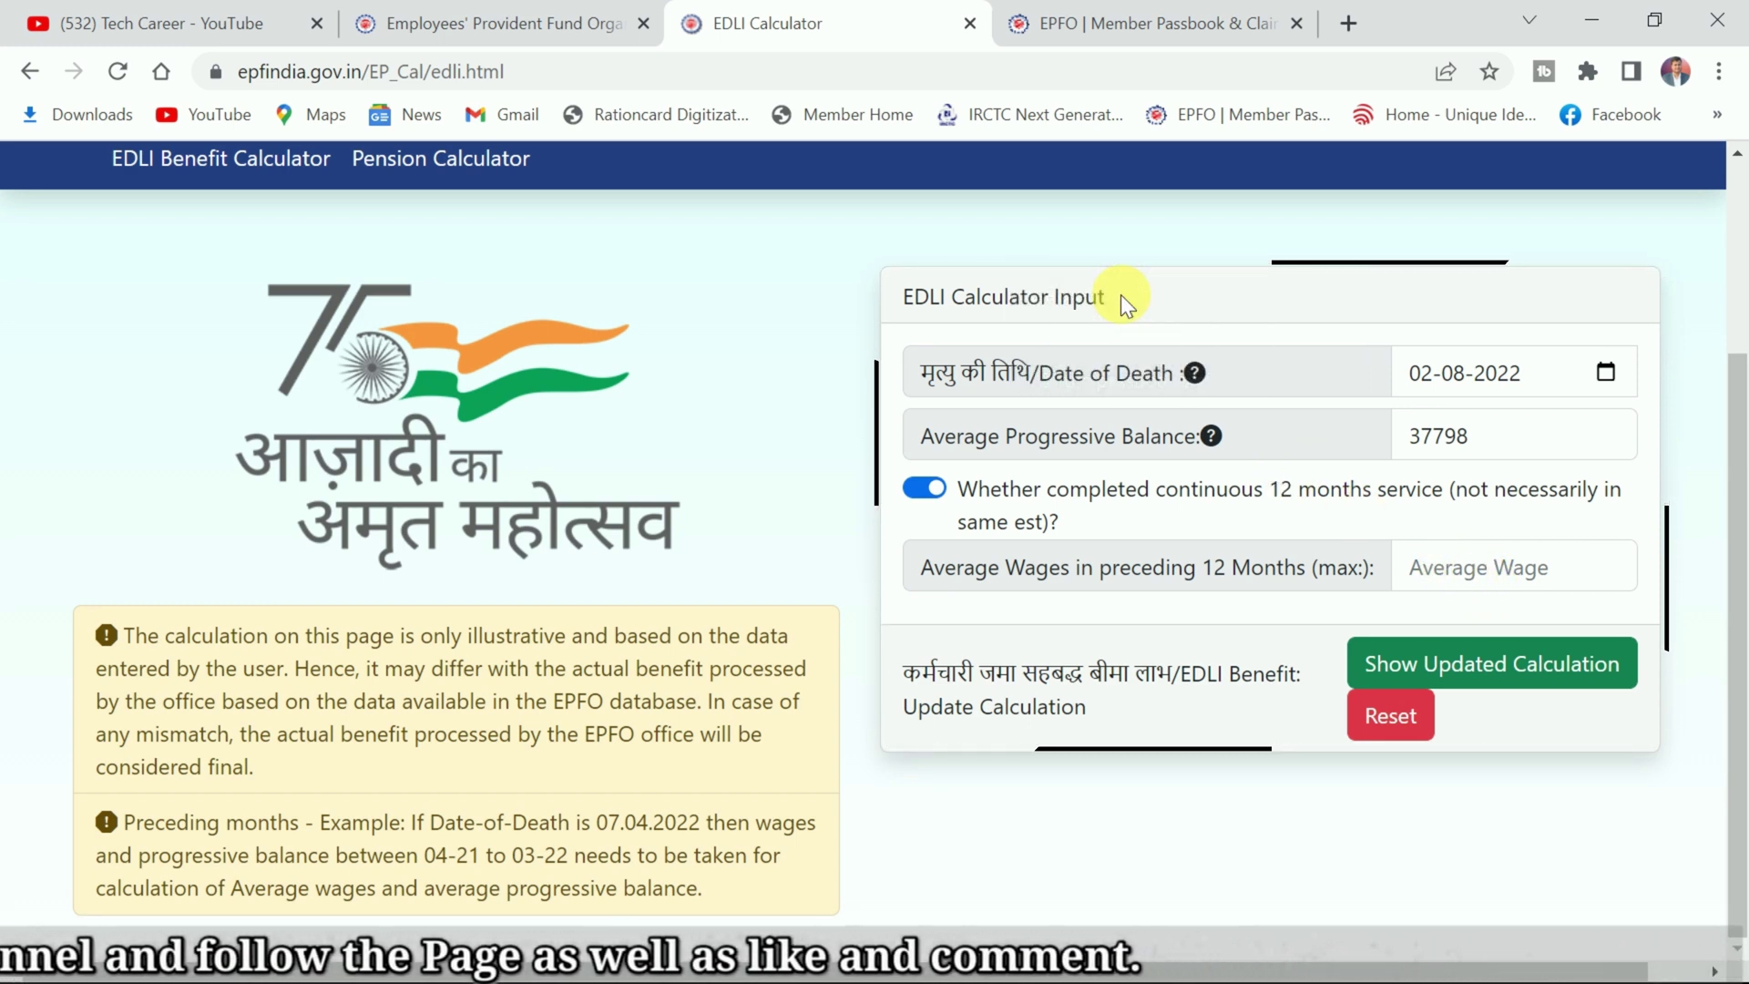
Look up the monthly wages columns in the member passbook for the average wages of the preceding 12 months
click(1065, 18)
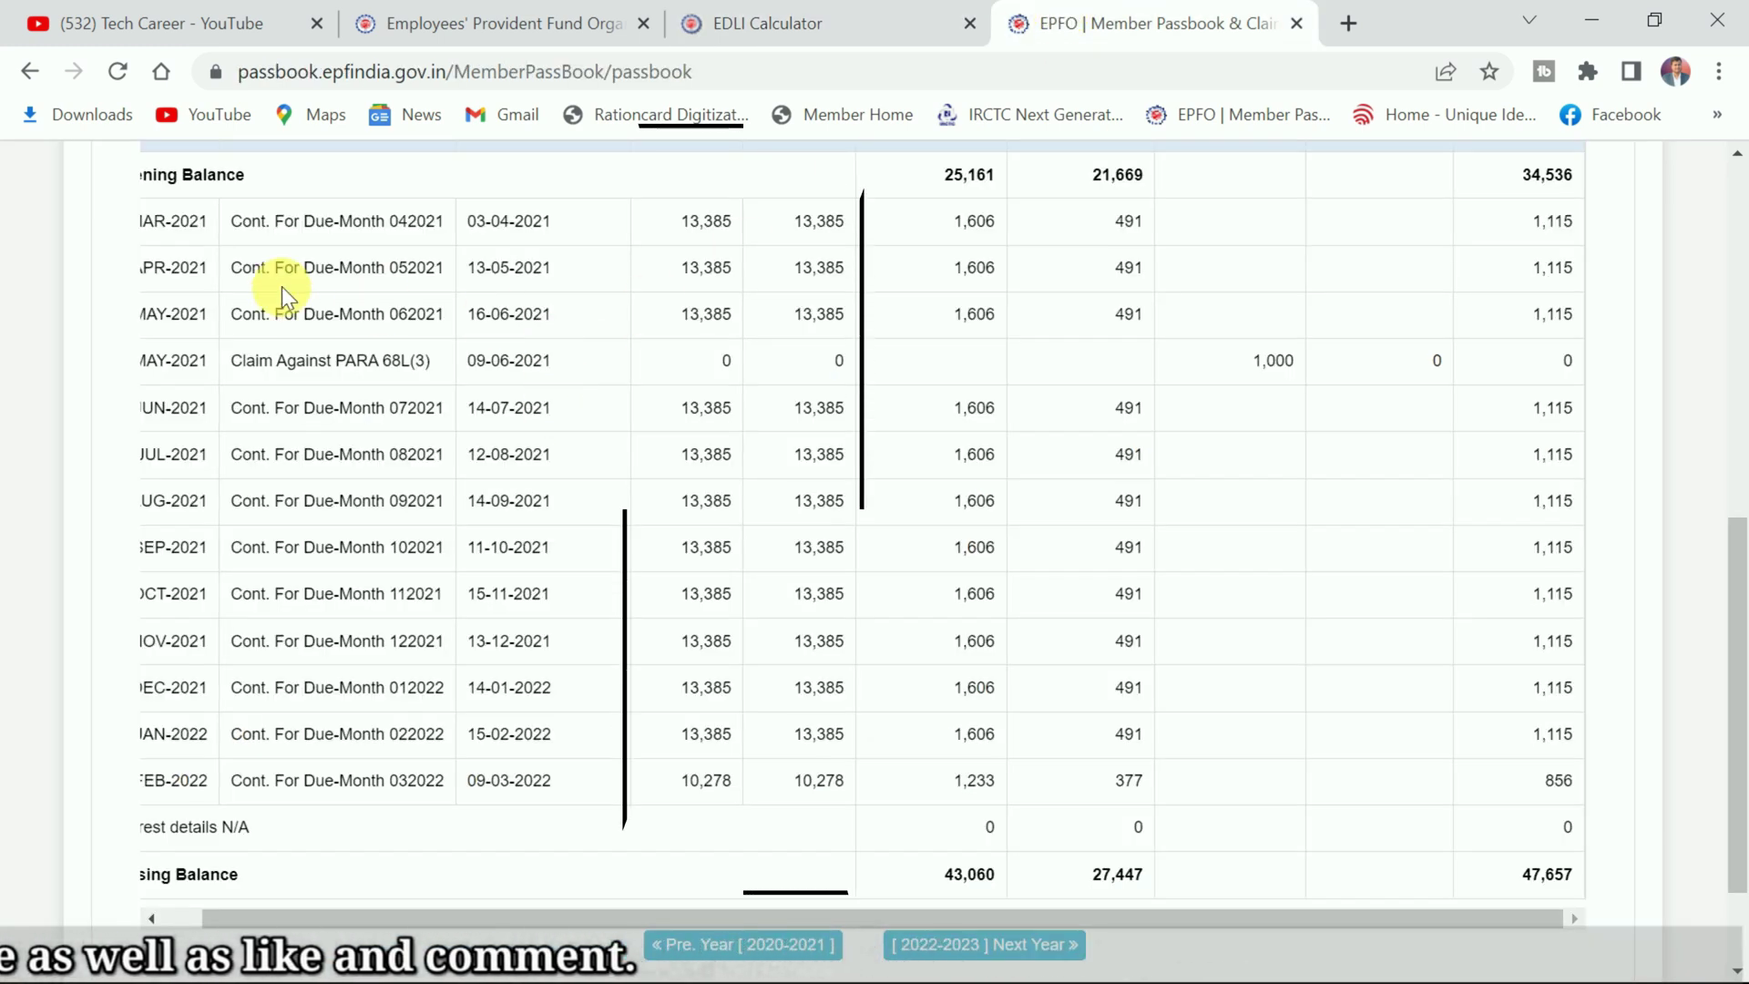
scroll(1738, 628, up, 1)
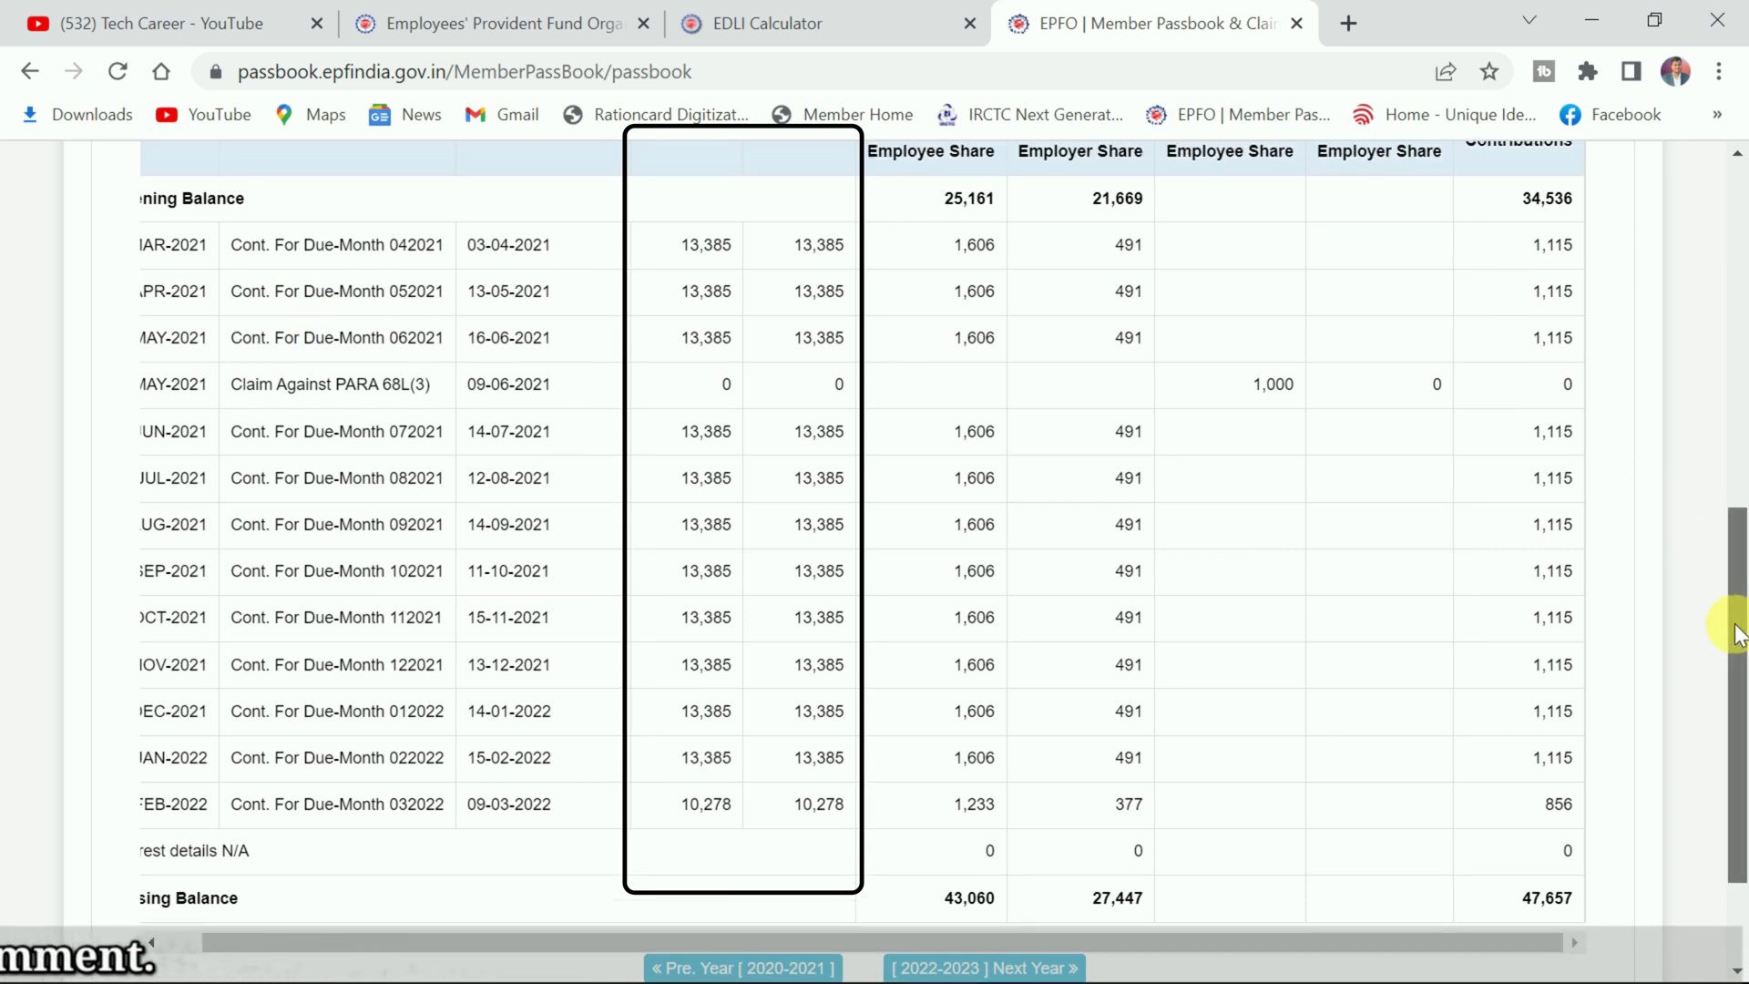
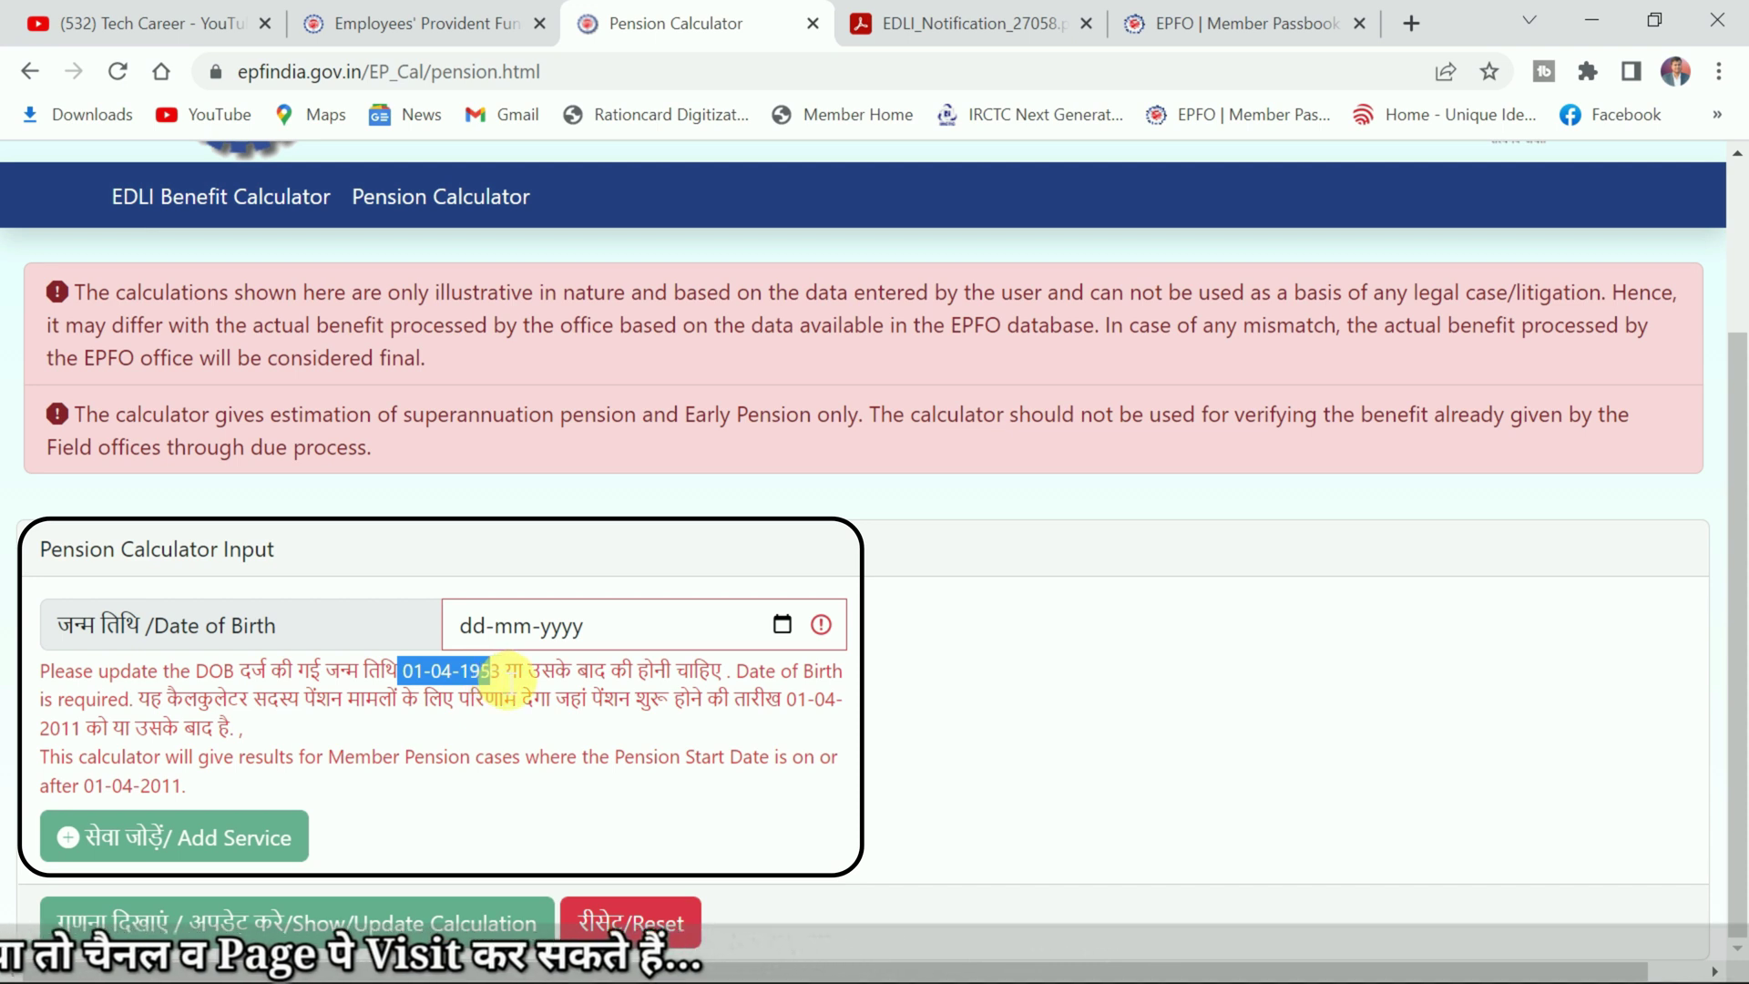
Read the date-of-birth requirement in the Pension Calculator and enter the member's date of birth
drag(497, 671, 503, 671)
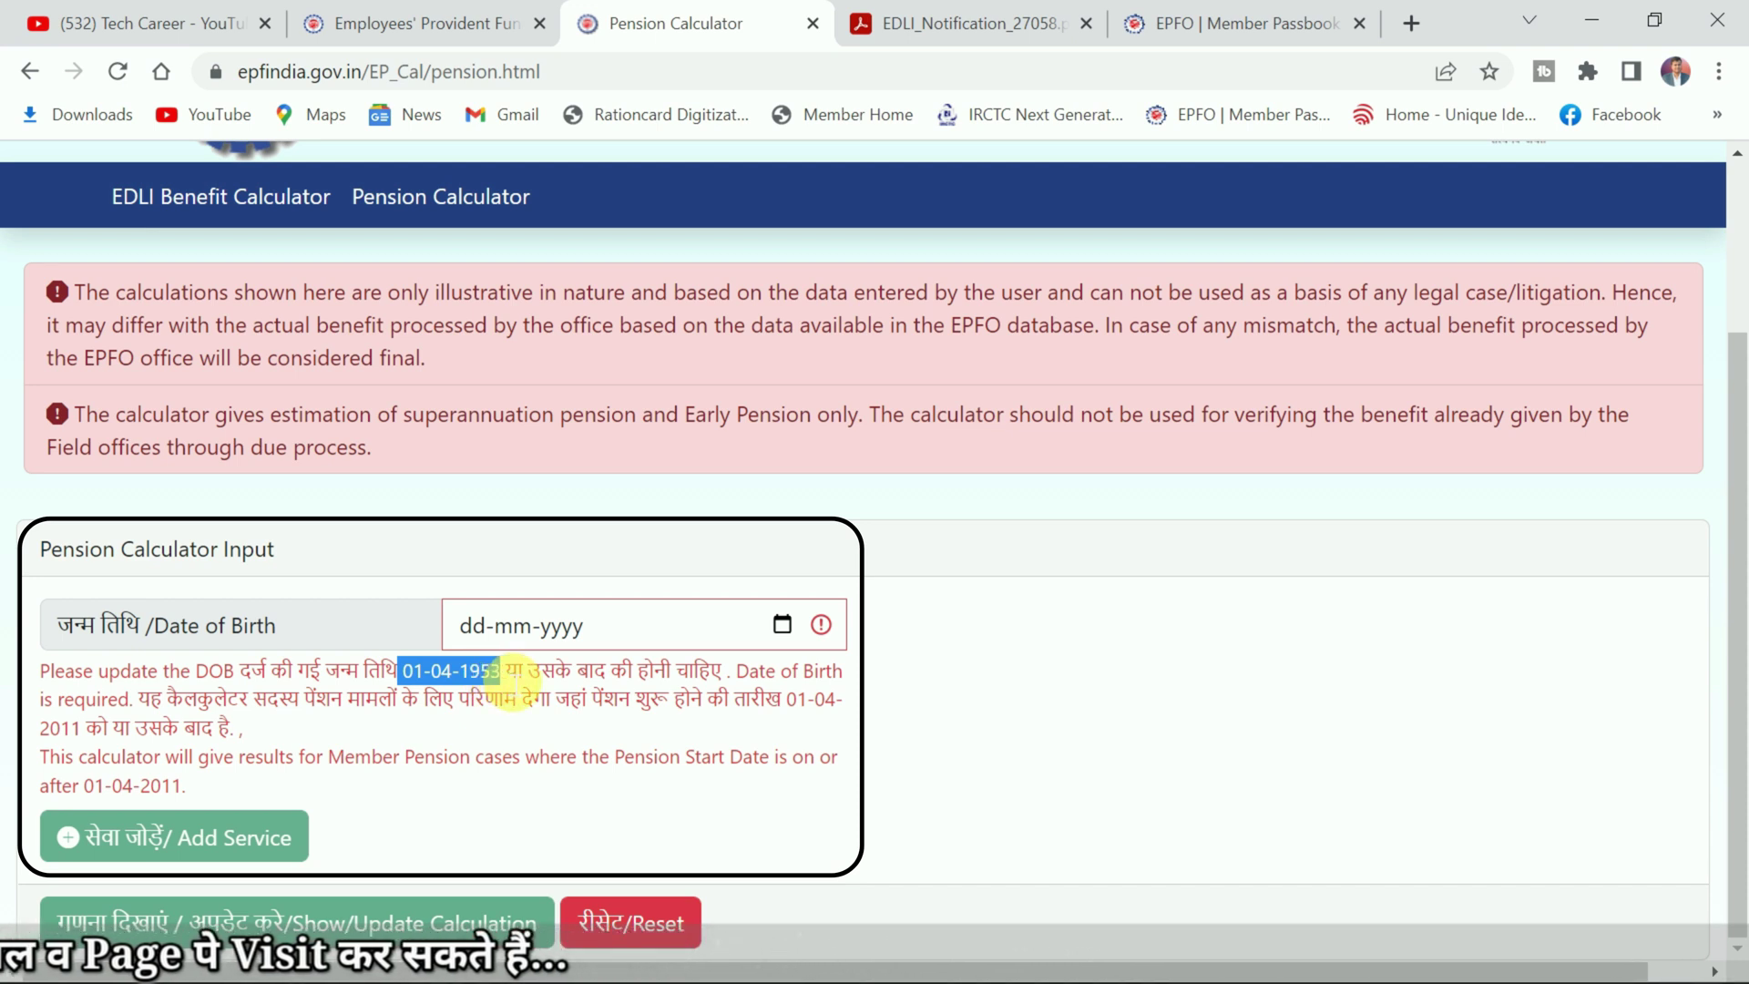
click(479, 625)
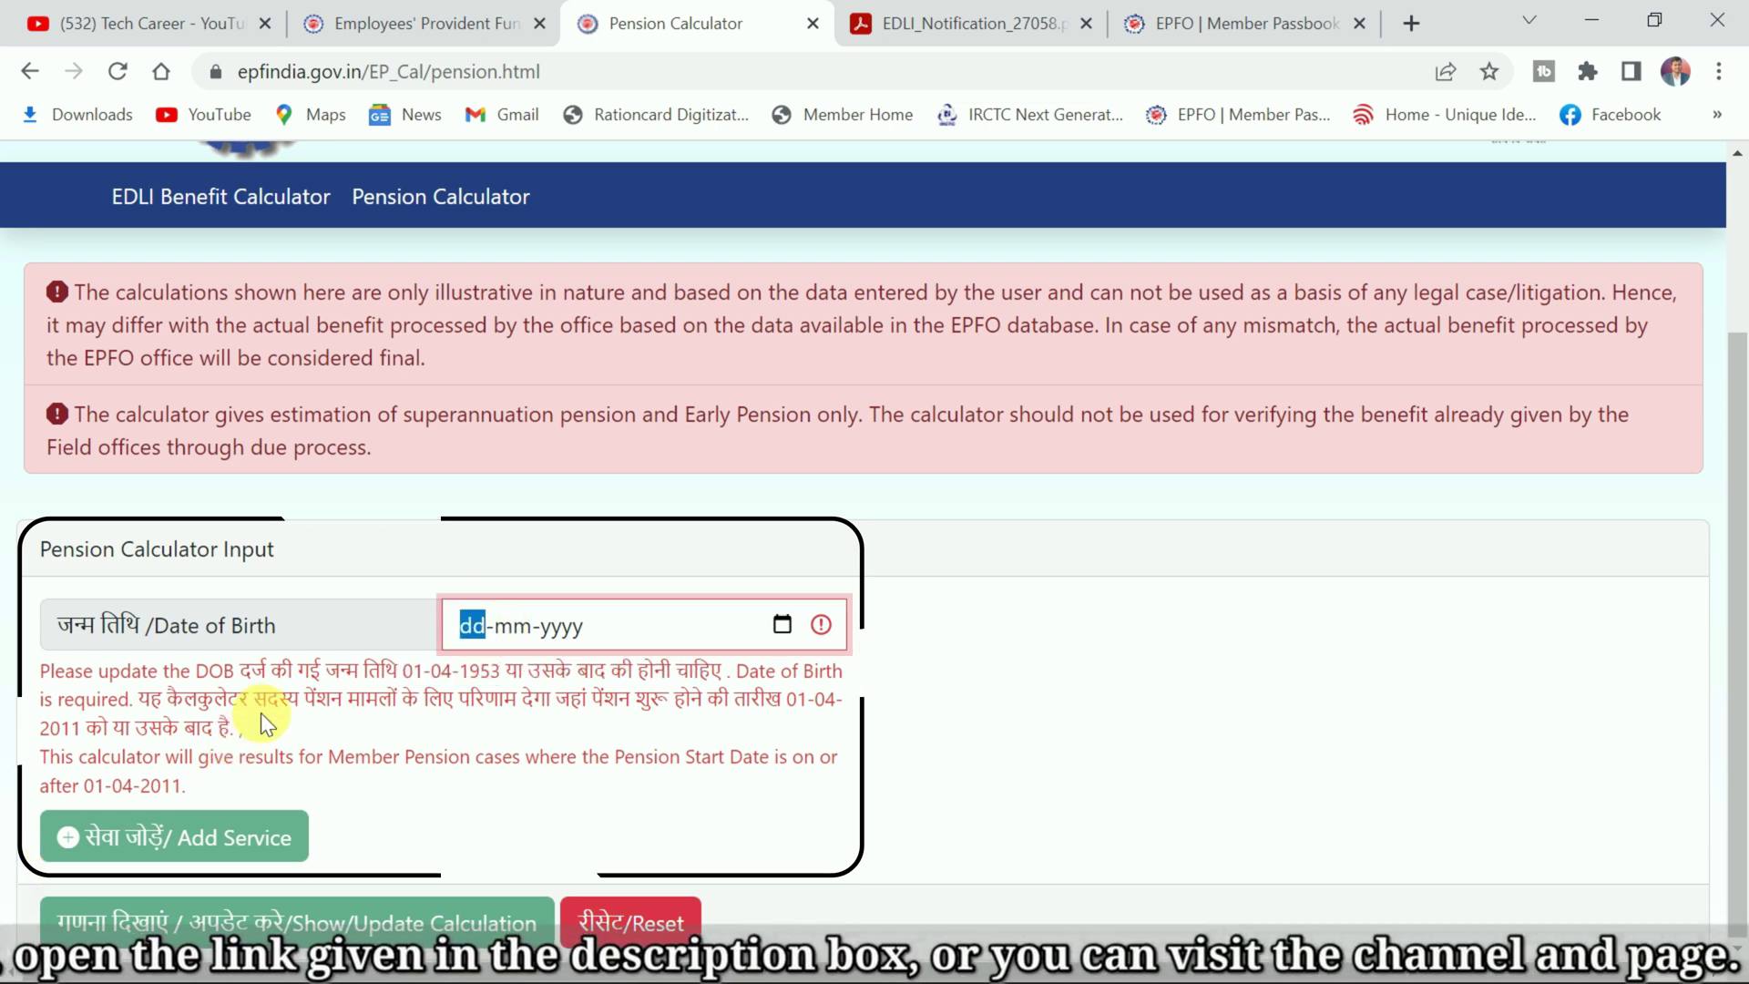
text(01-01-)
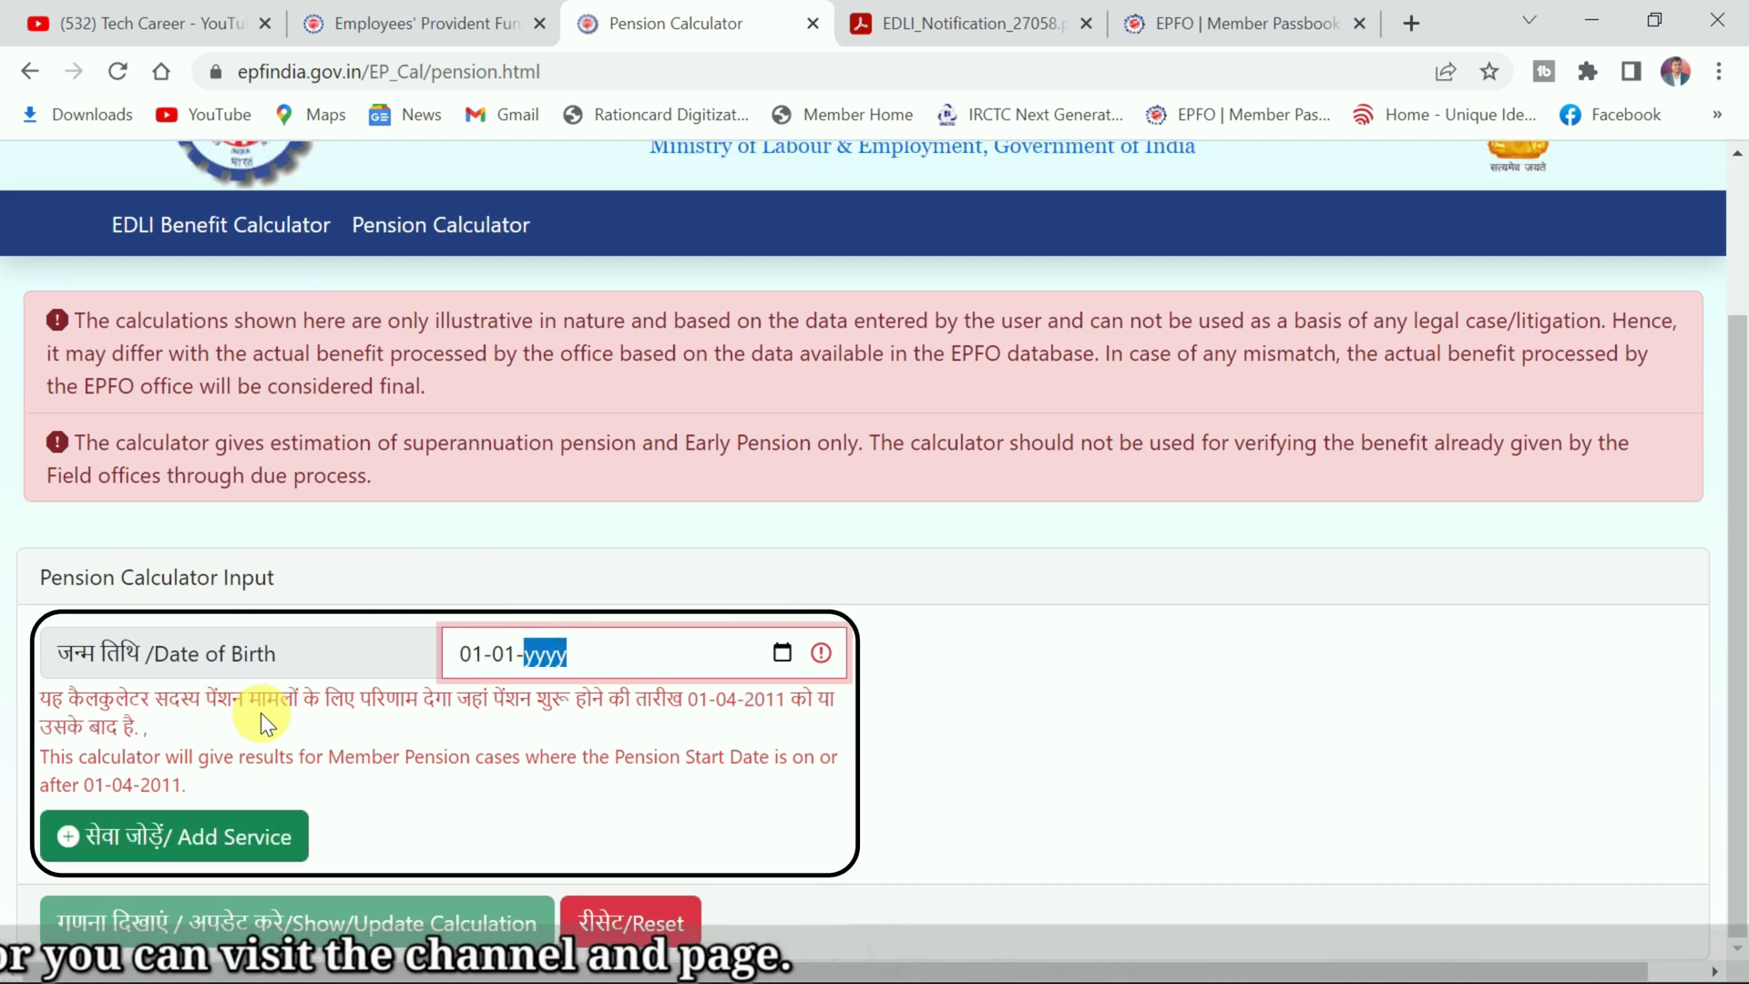
text(1970)
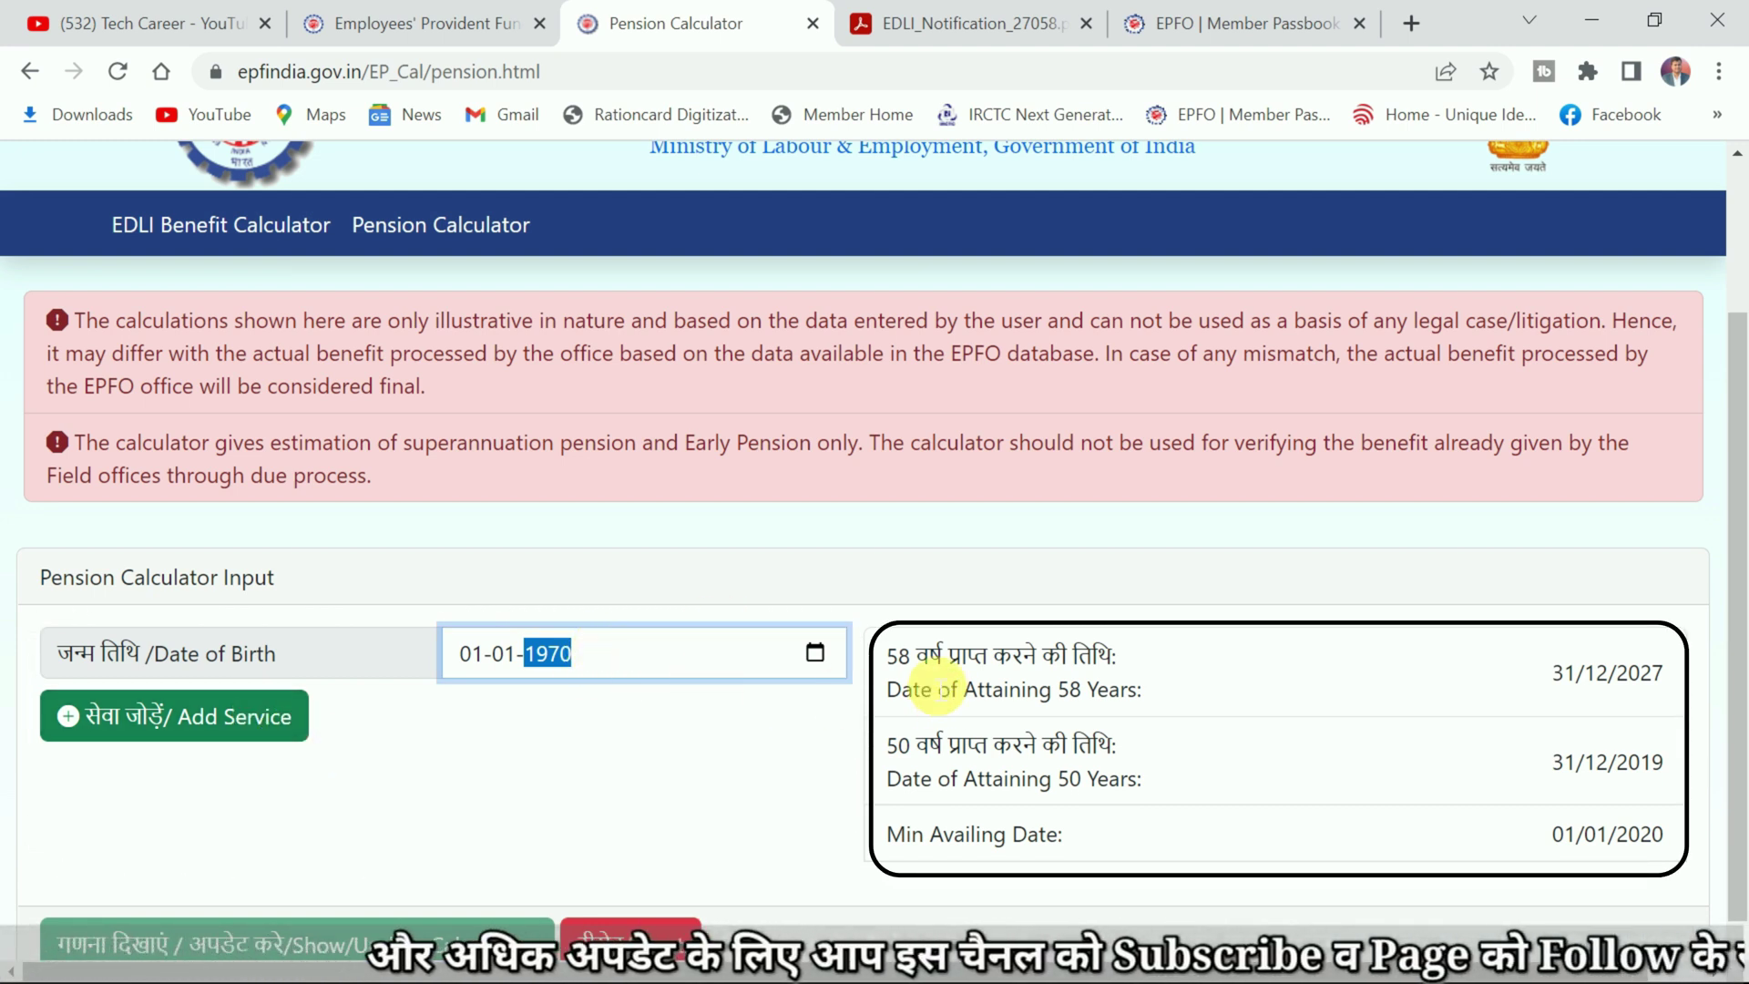
Examine the calculated dates of attaining 58 and 50 years and the minimum availing date
scroll(903, 662, down, 1)
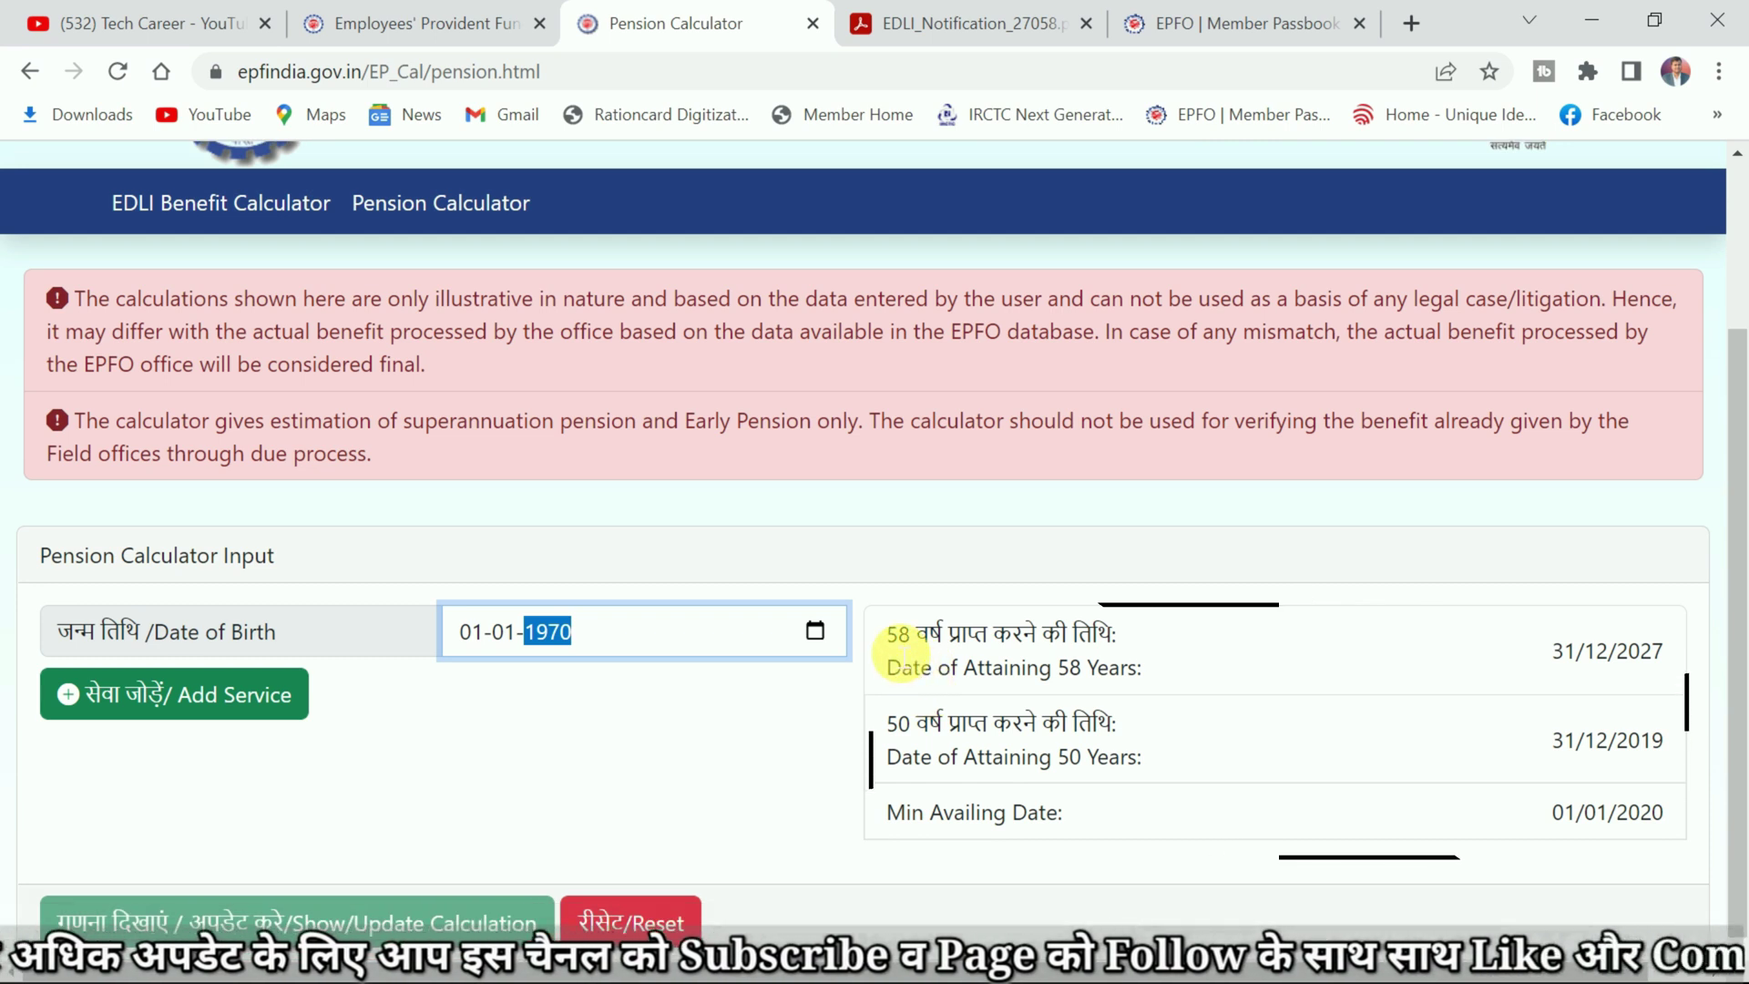
mouse_move(888, 634)
mouse_down()
mouse_move(948, 671)
mouse_move(967, 637)
mouse_up()
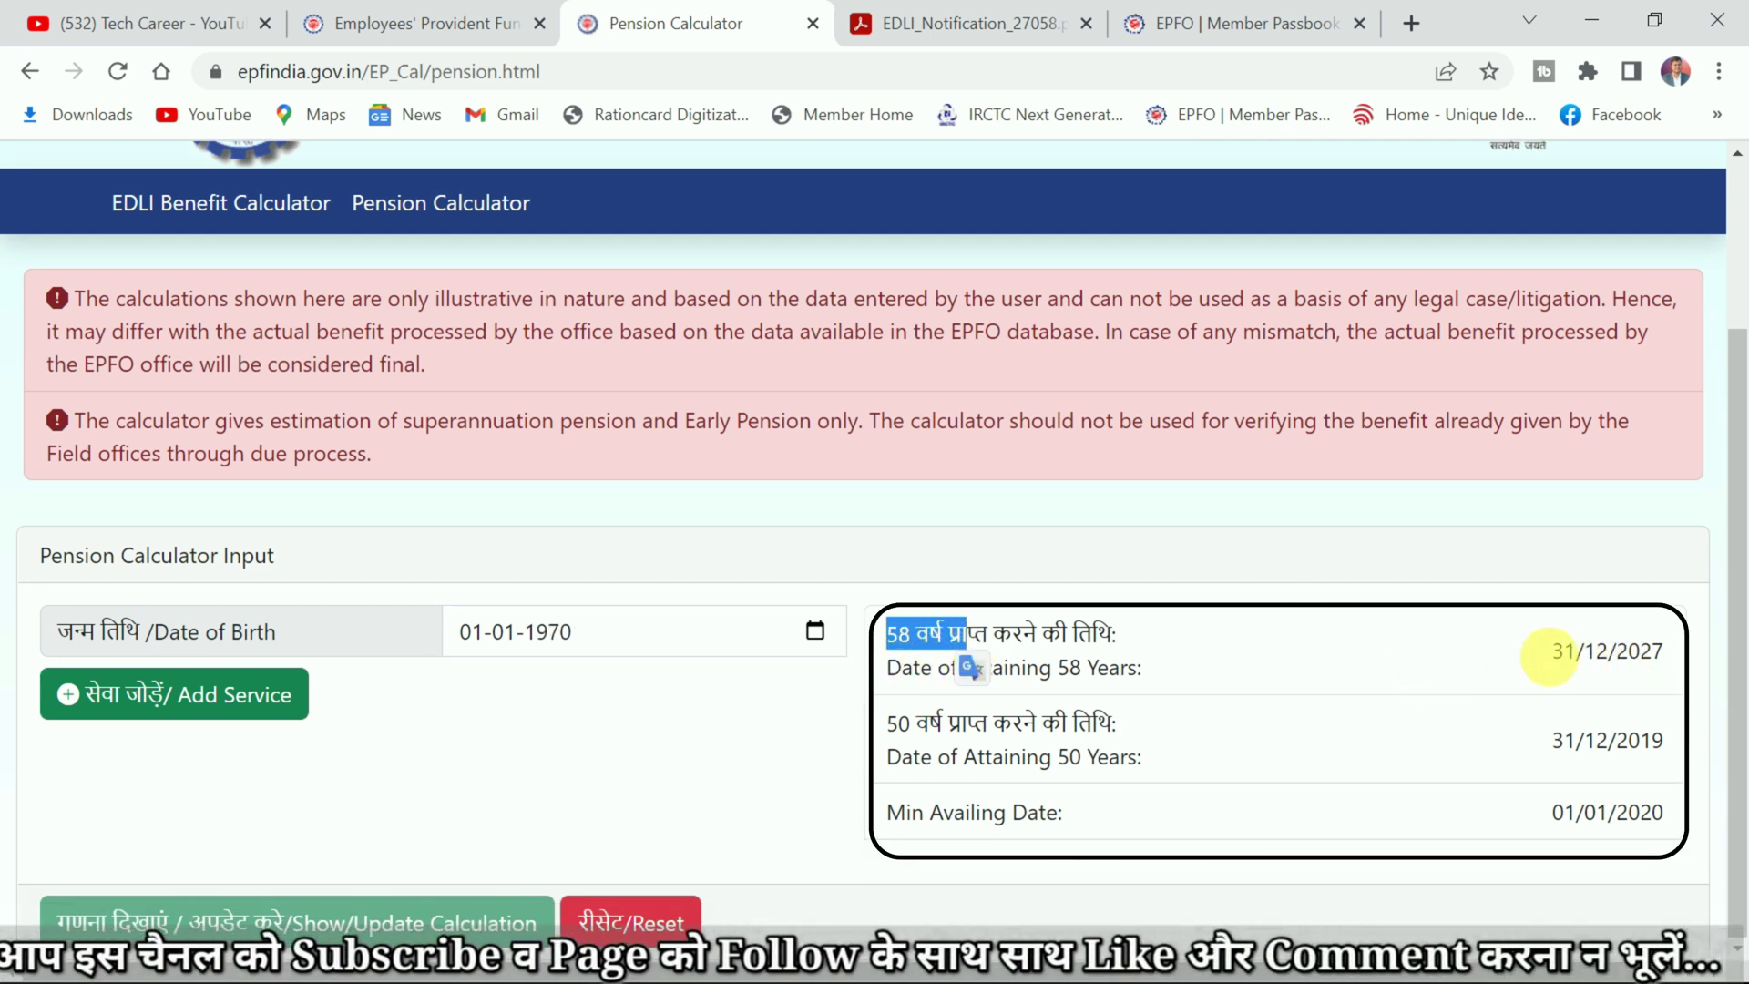
drag(1552, 651, 1663, 660)
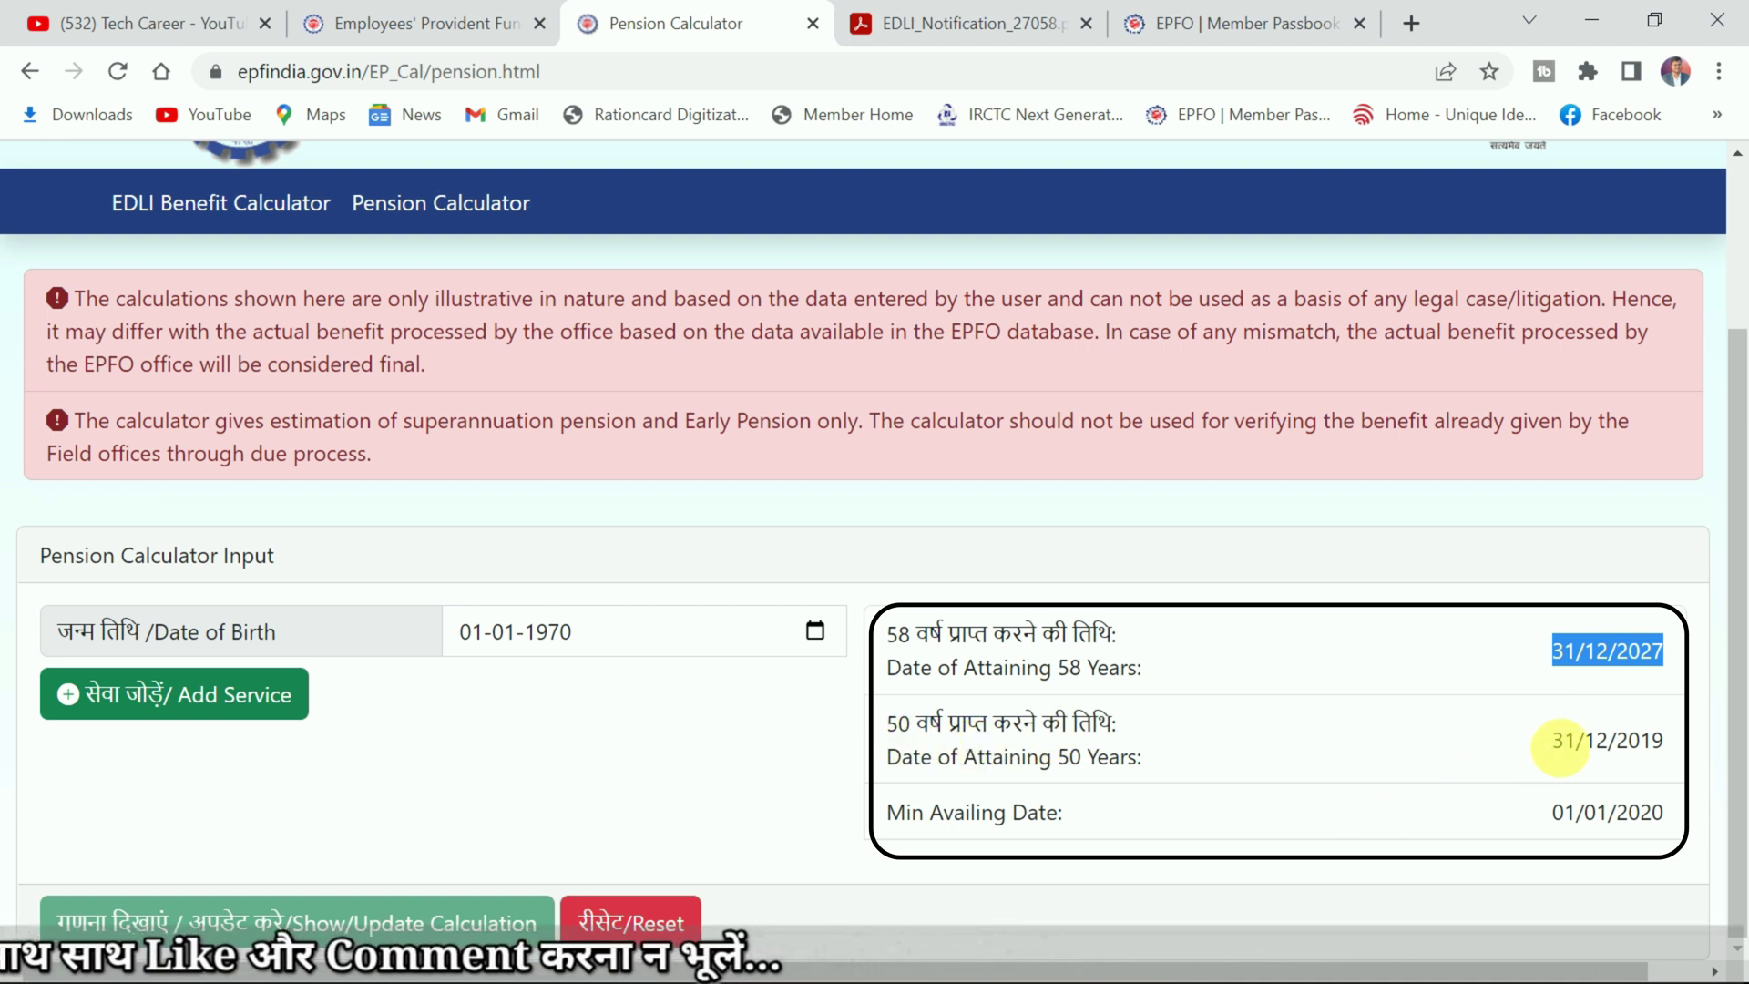
drag(1559, 745, 1685, 740)
click(1123, 805)
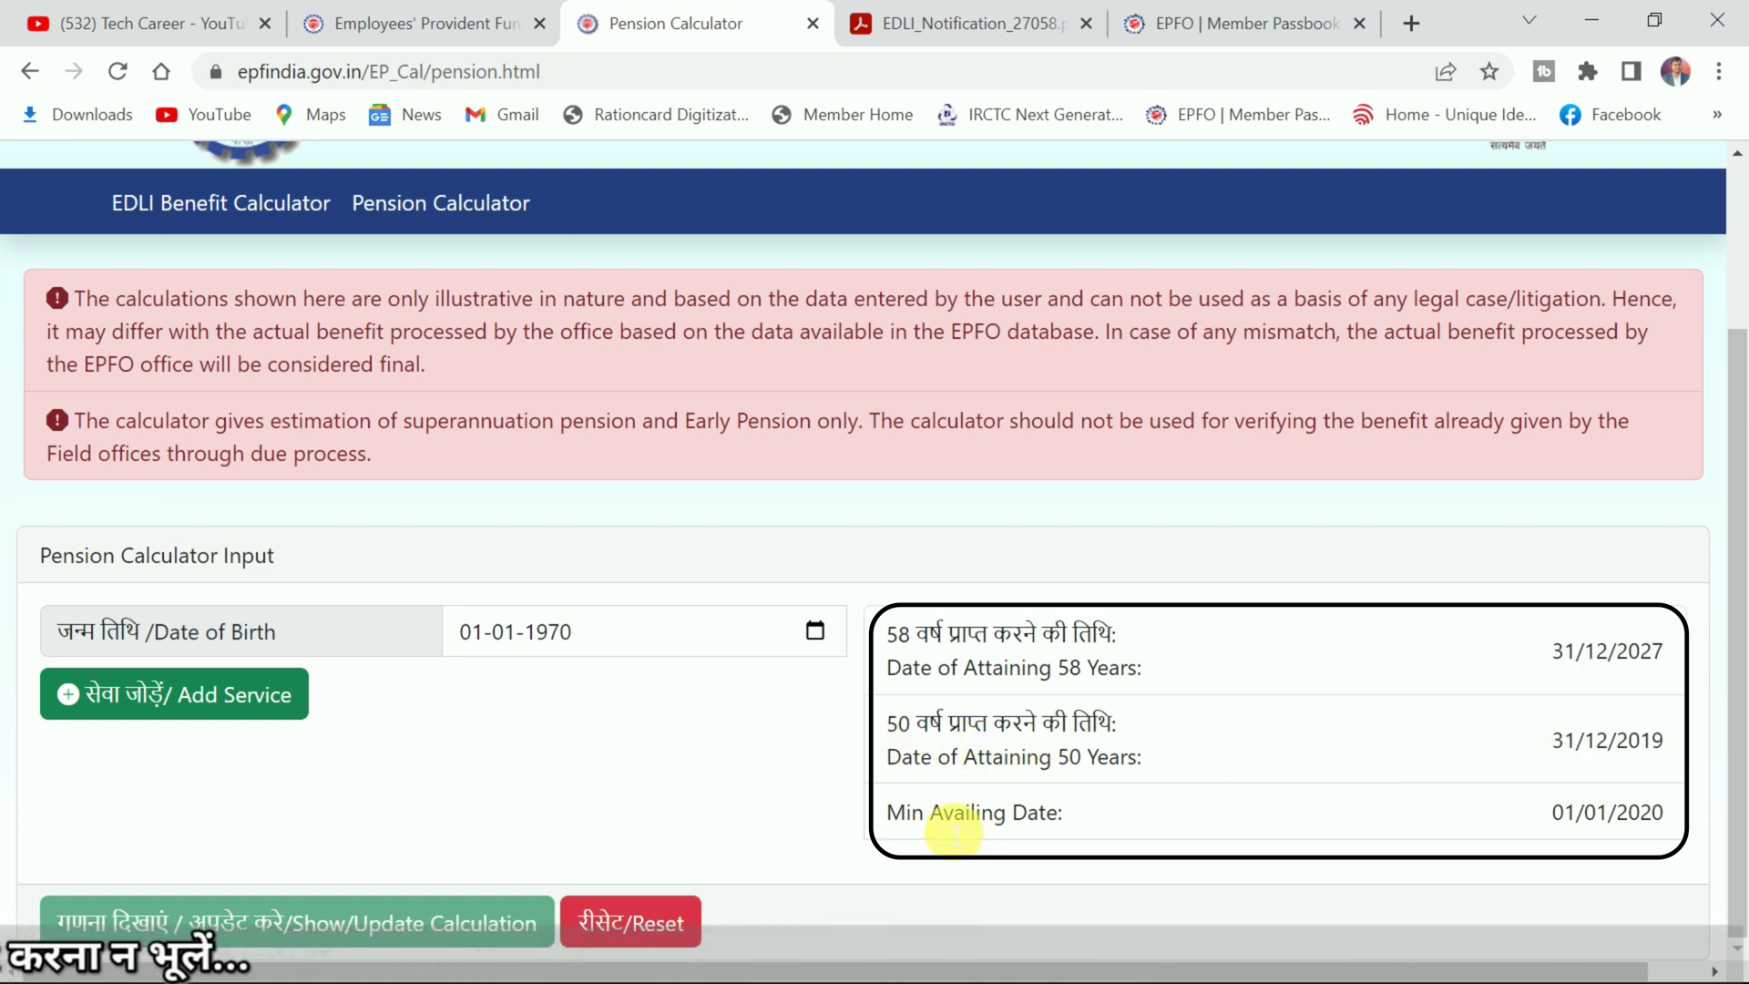
drag(1545, 815, 1570, 840)
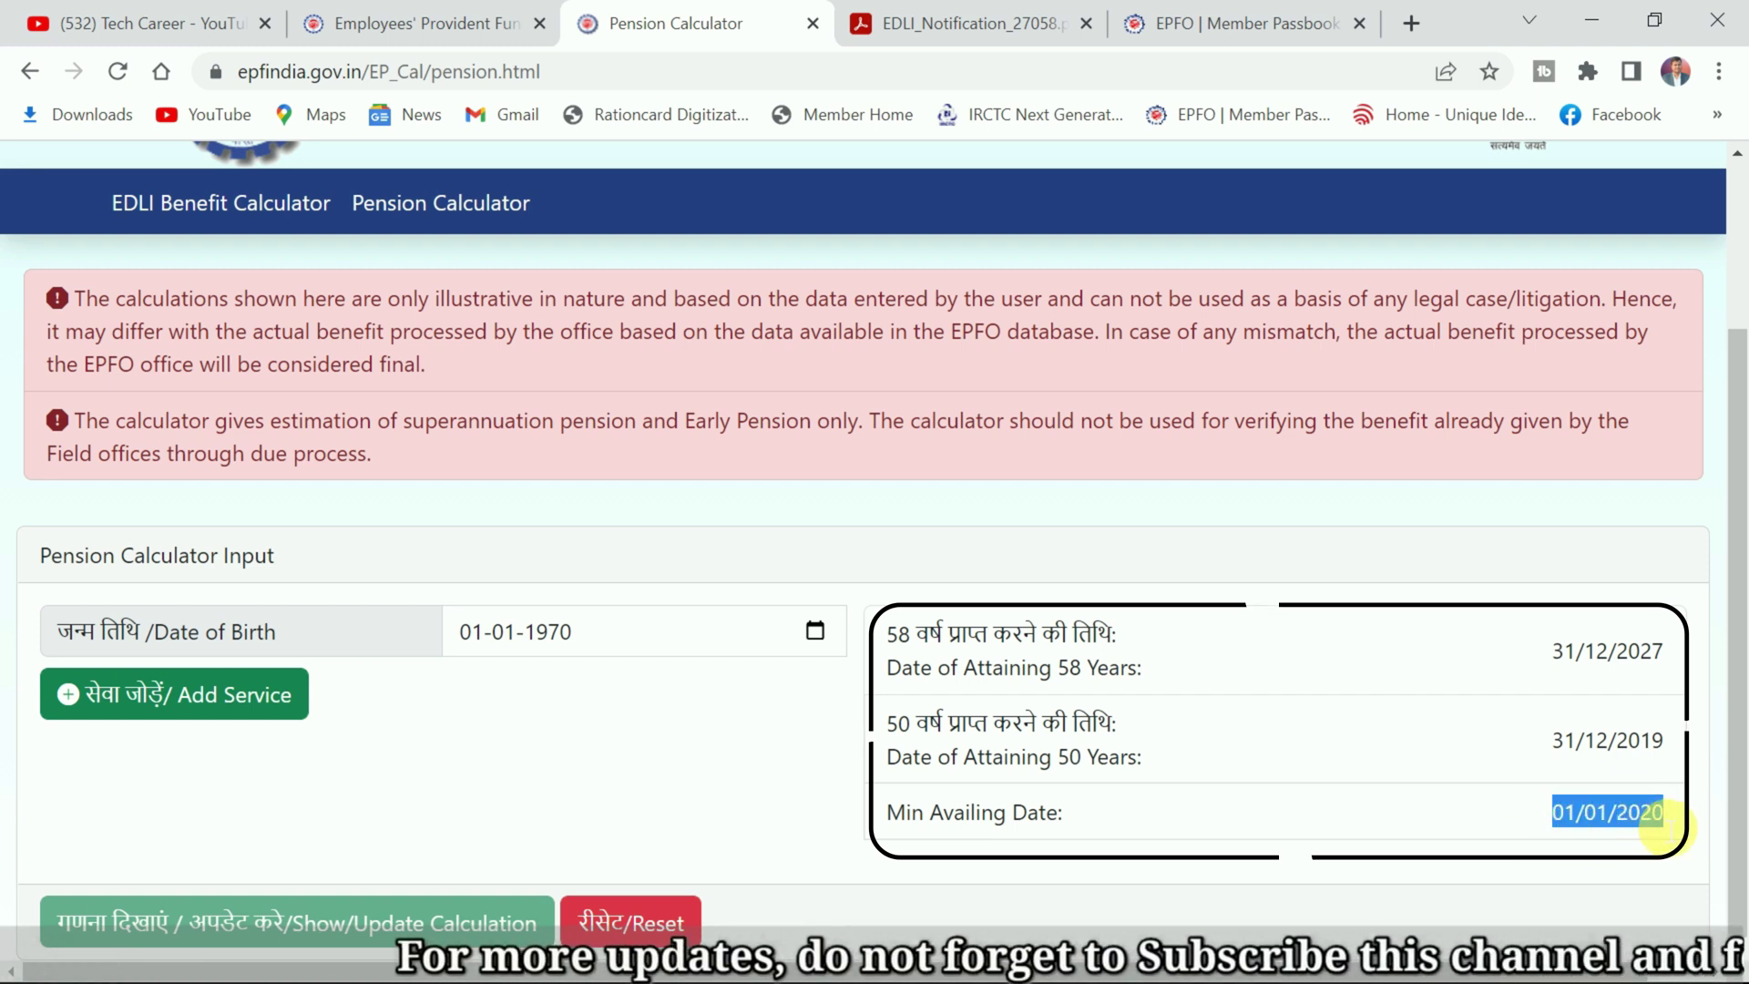
click(1522, 796)
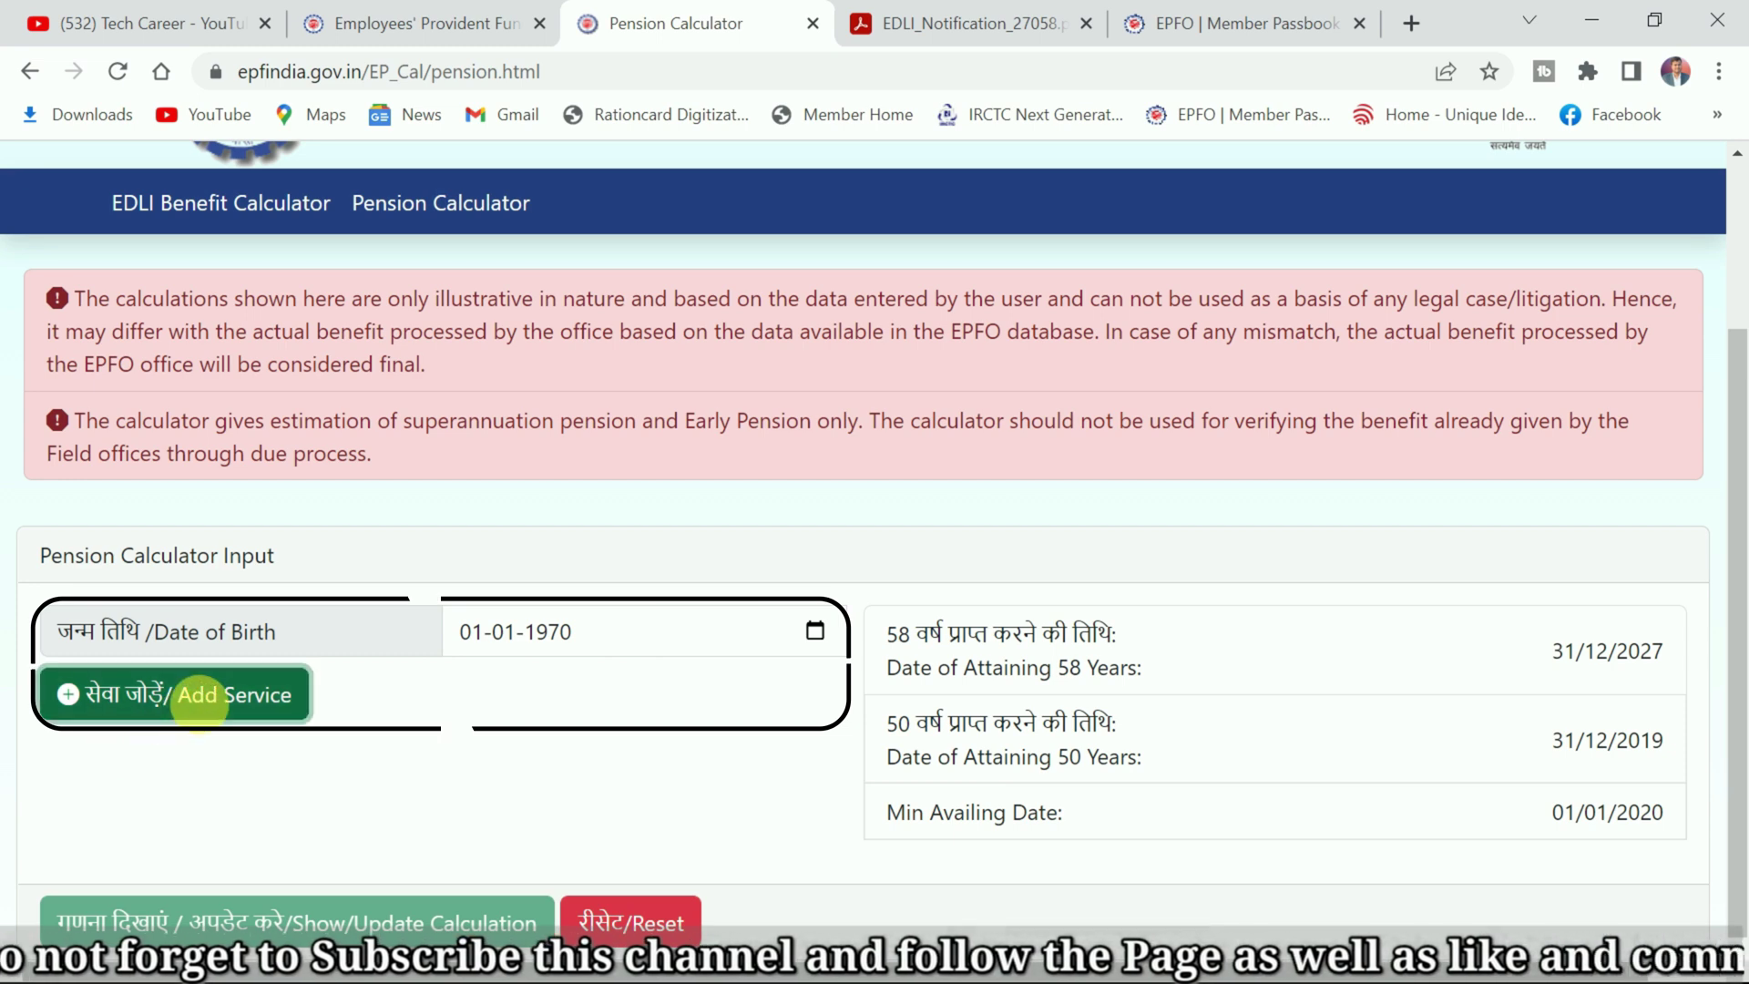
Start a new service entry in the Pension Calculator with 01-01-1996 as the date of joining
click(182, 697)
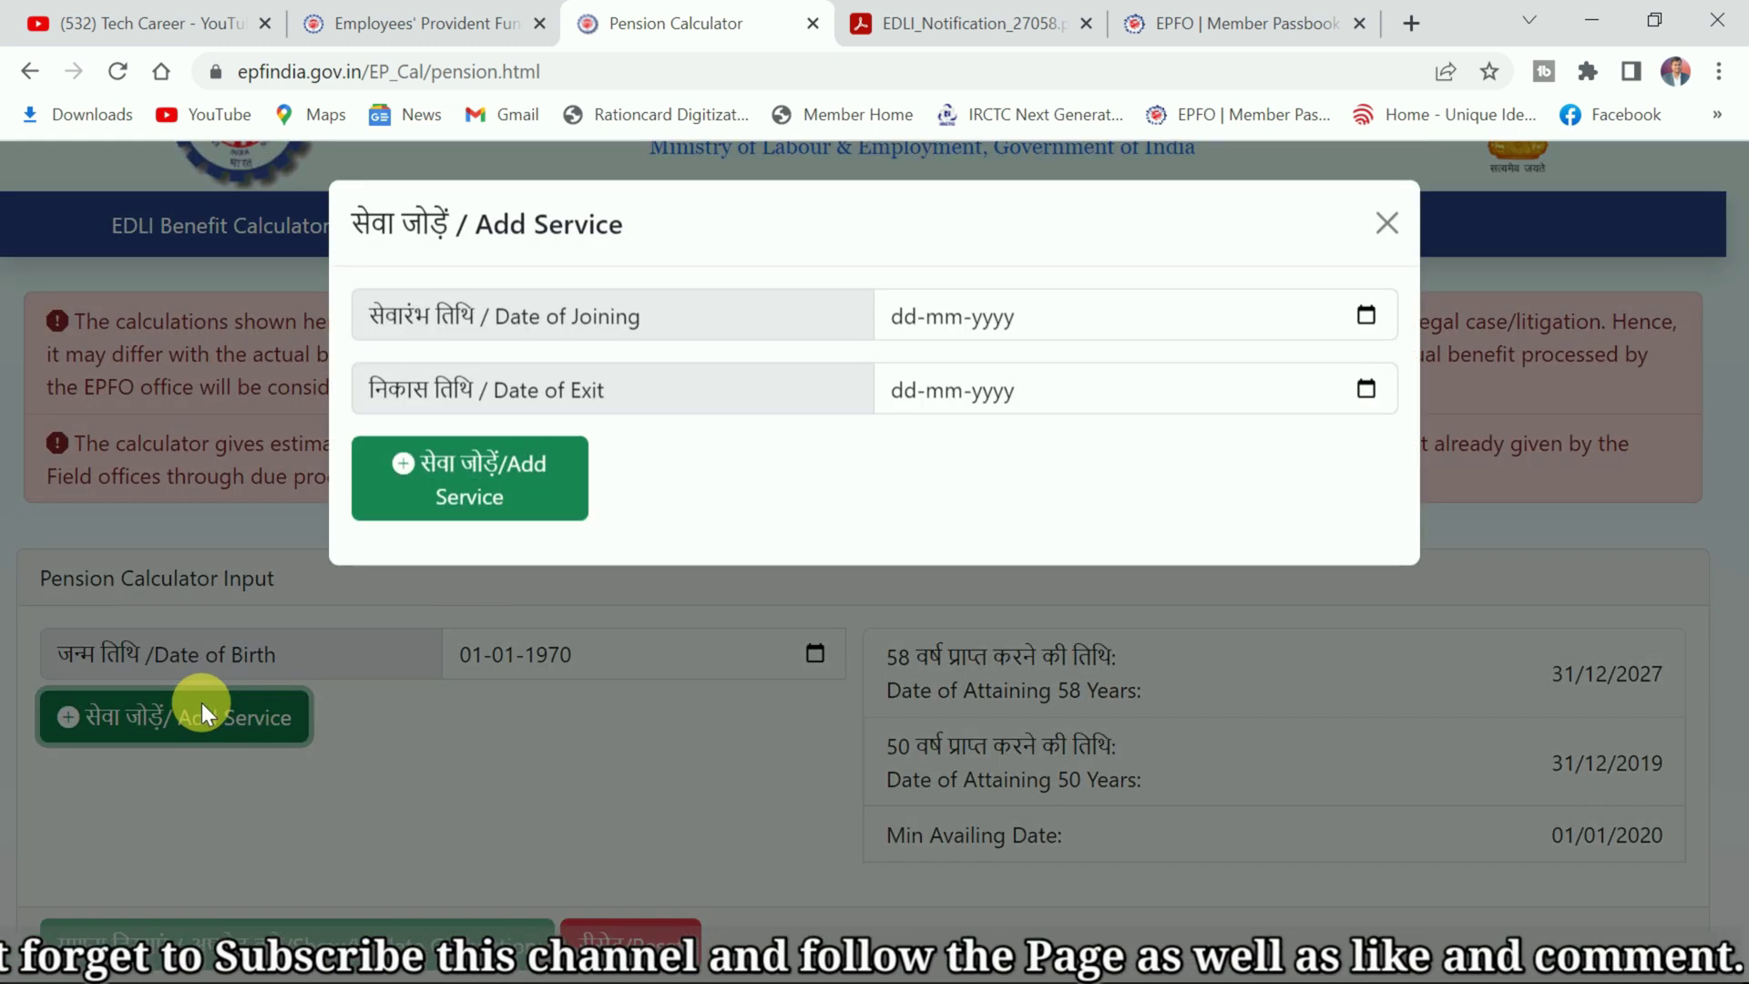
click(901, 317)
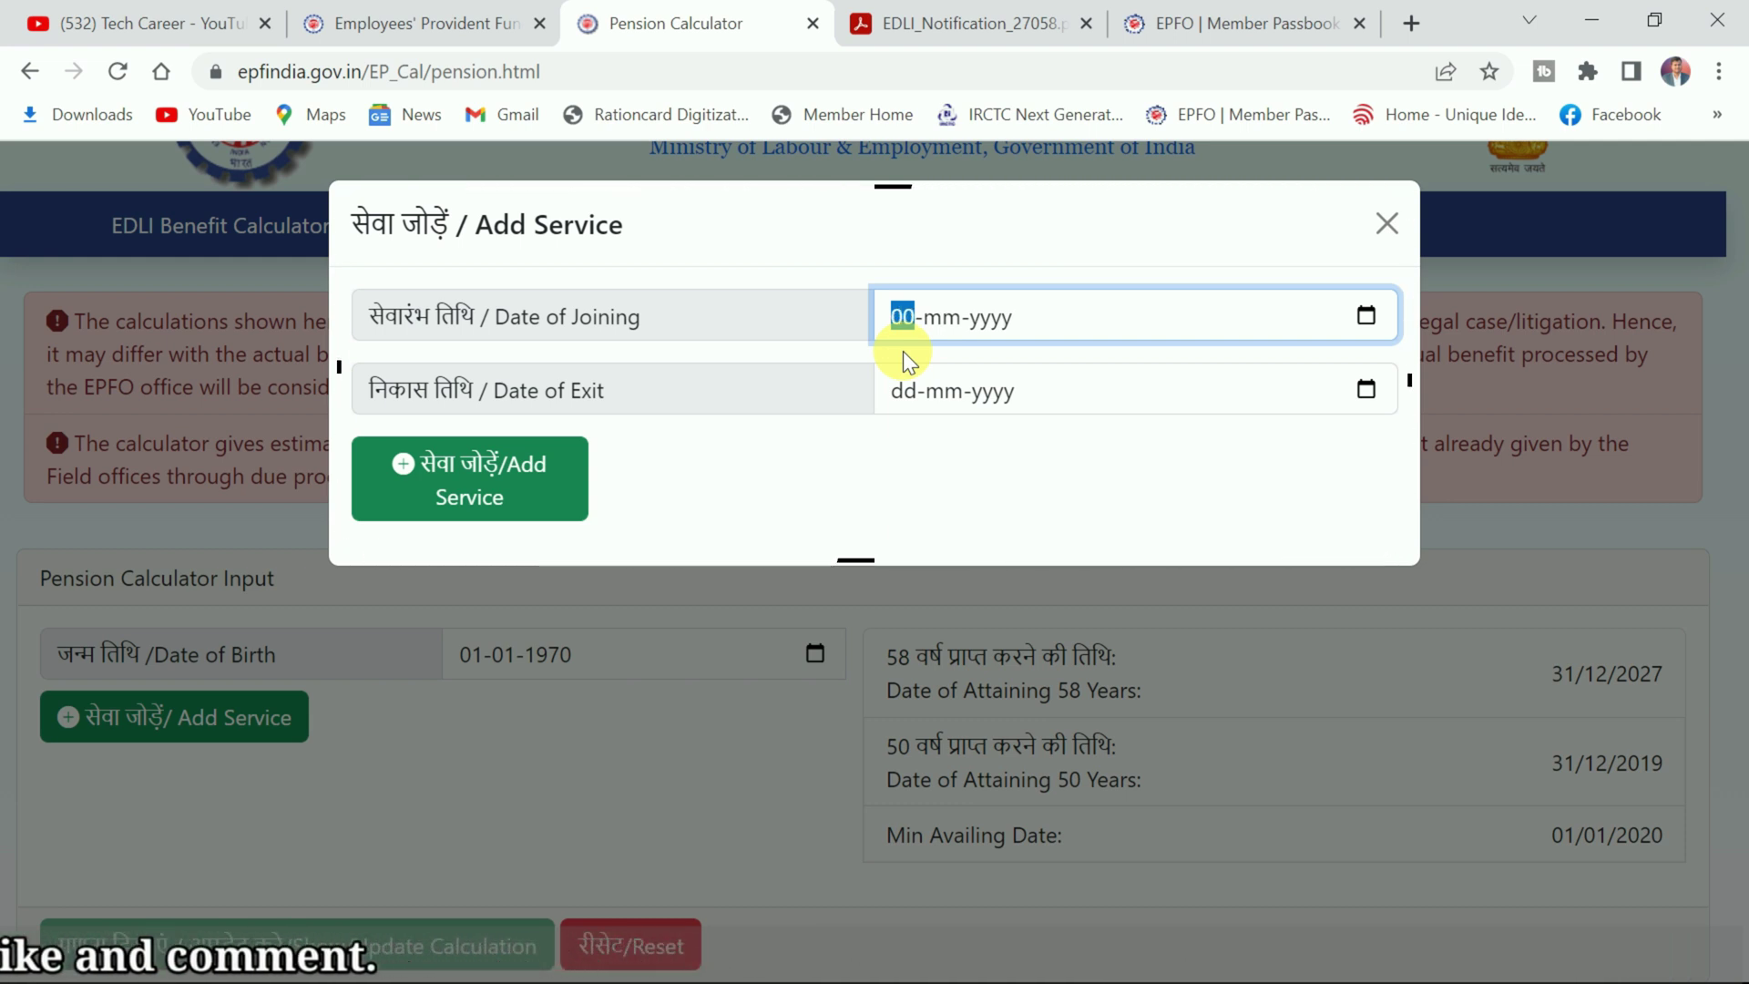
text(01-01-)
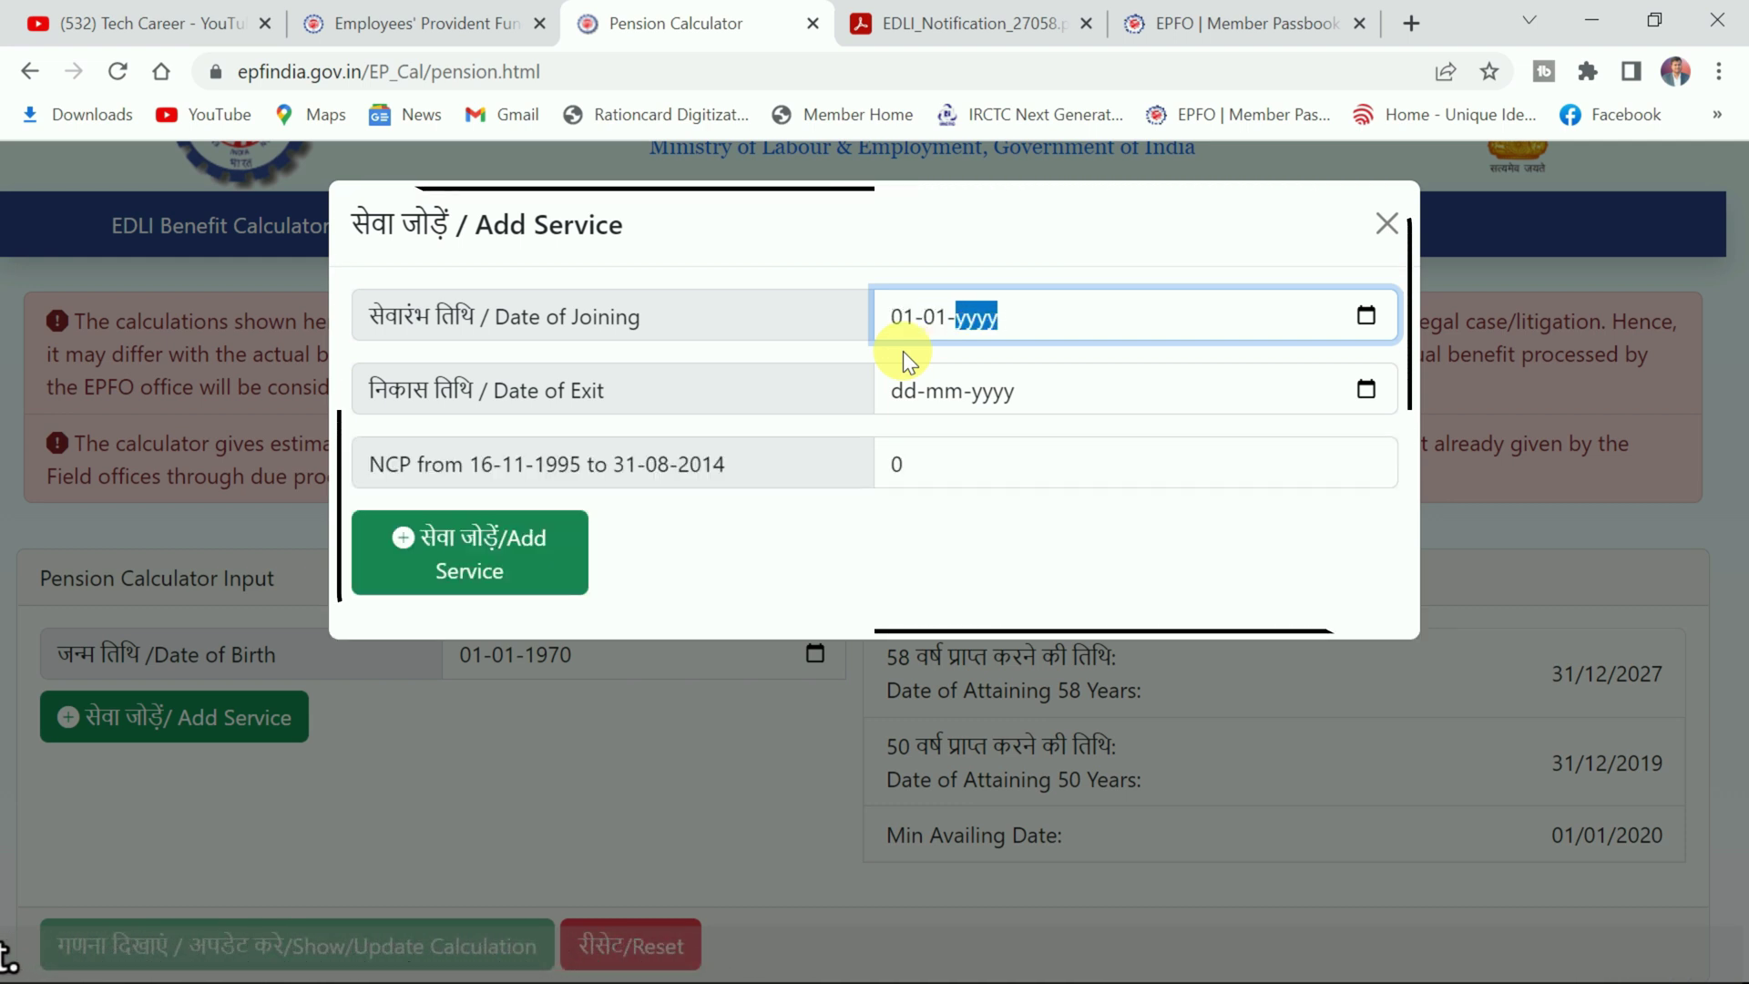
text(19)
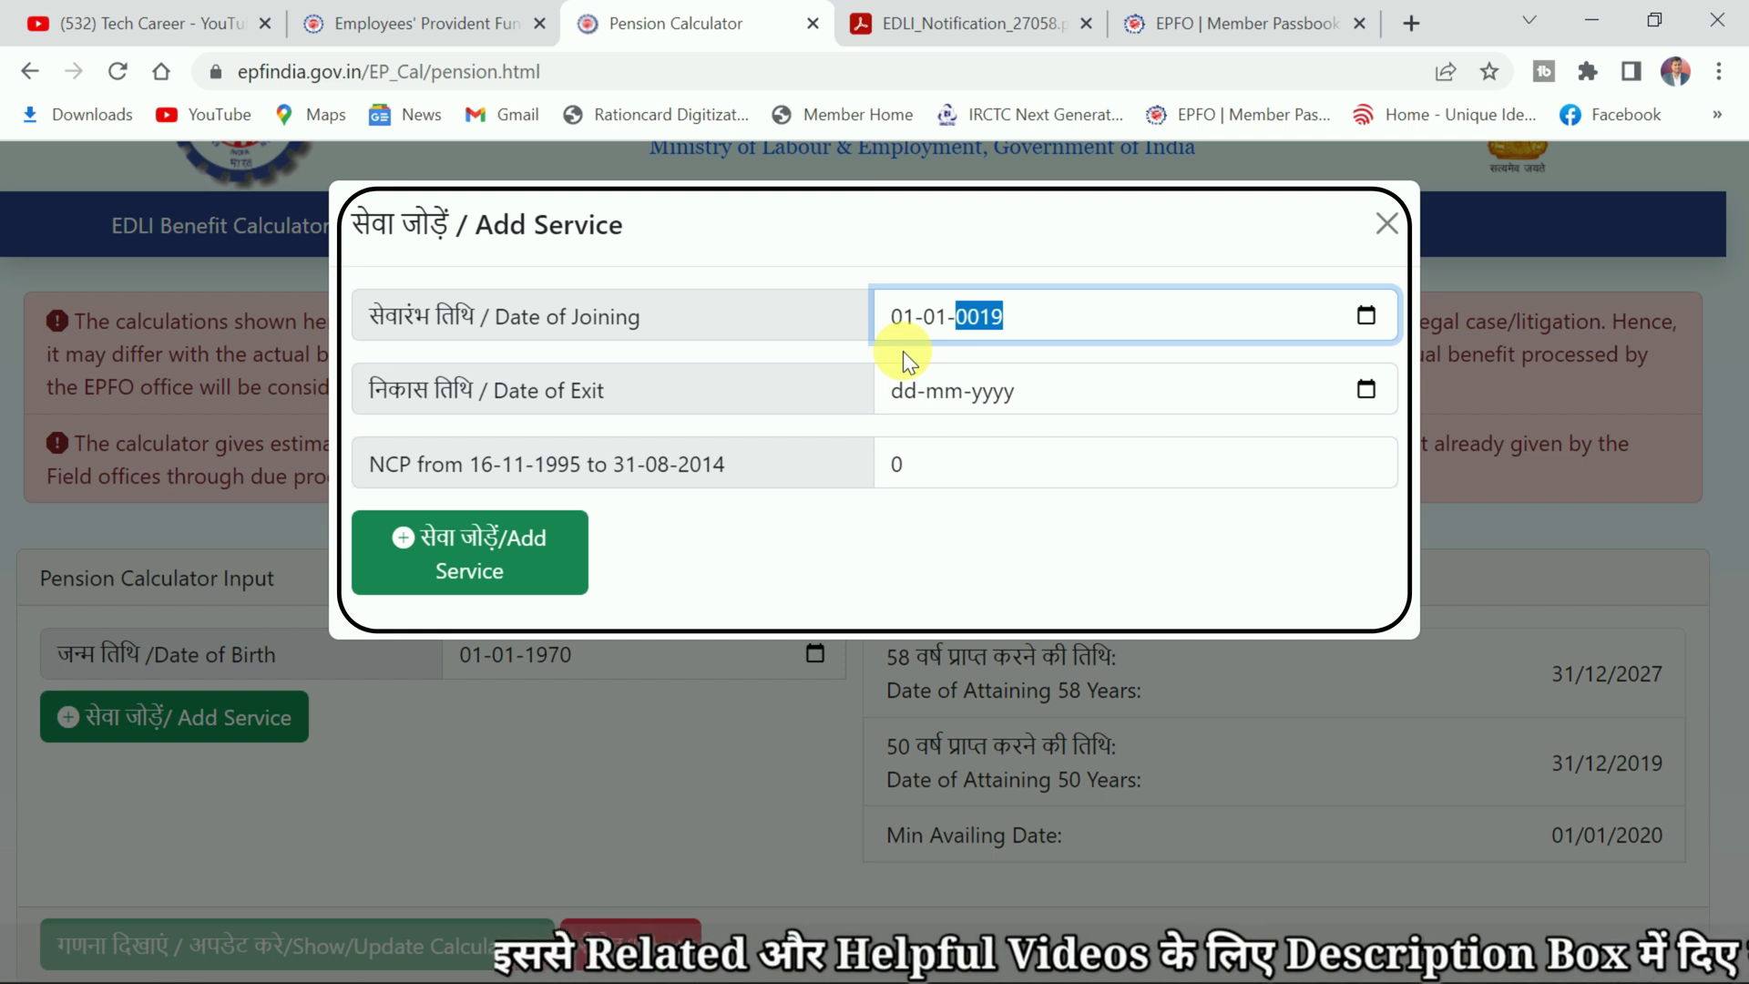
text(96)
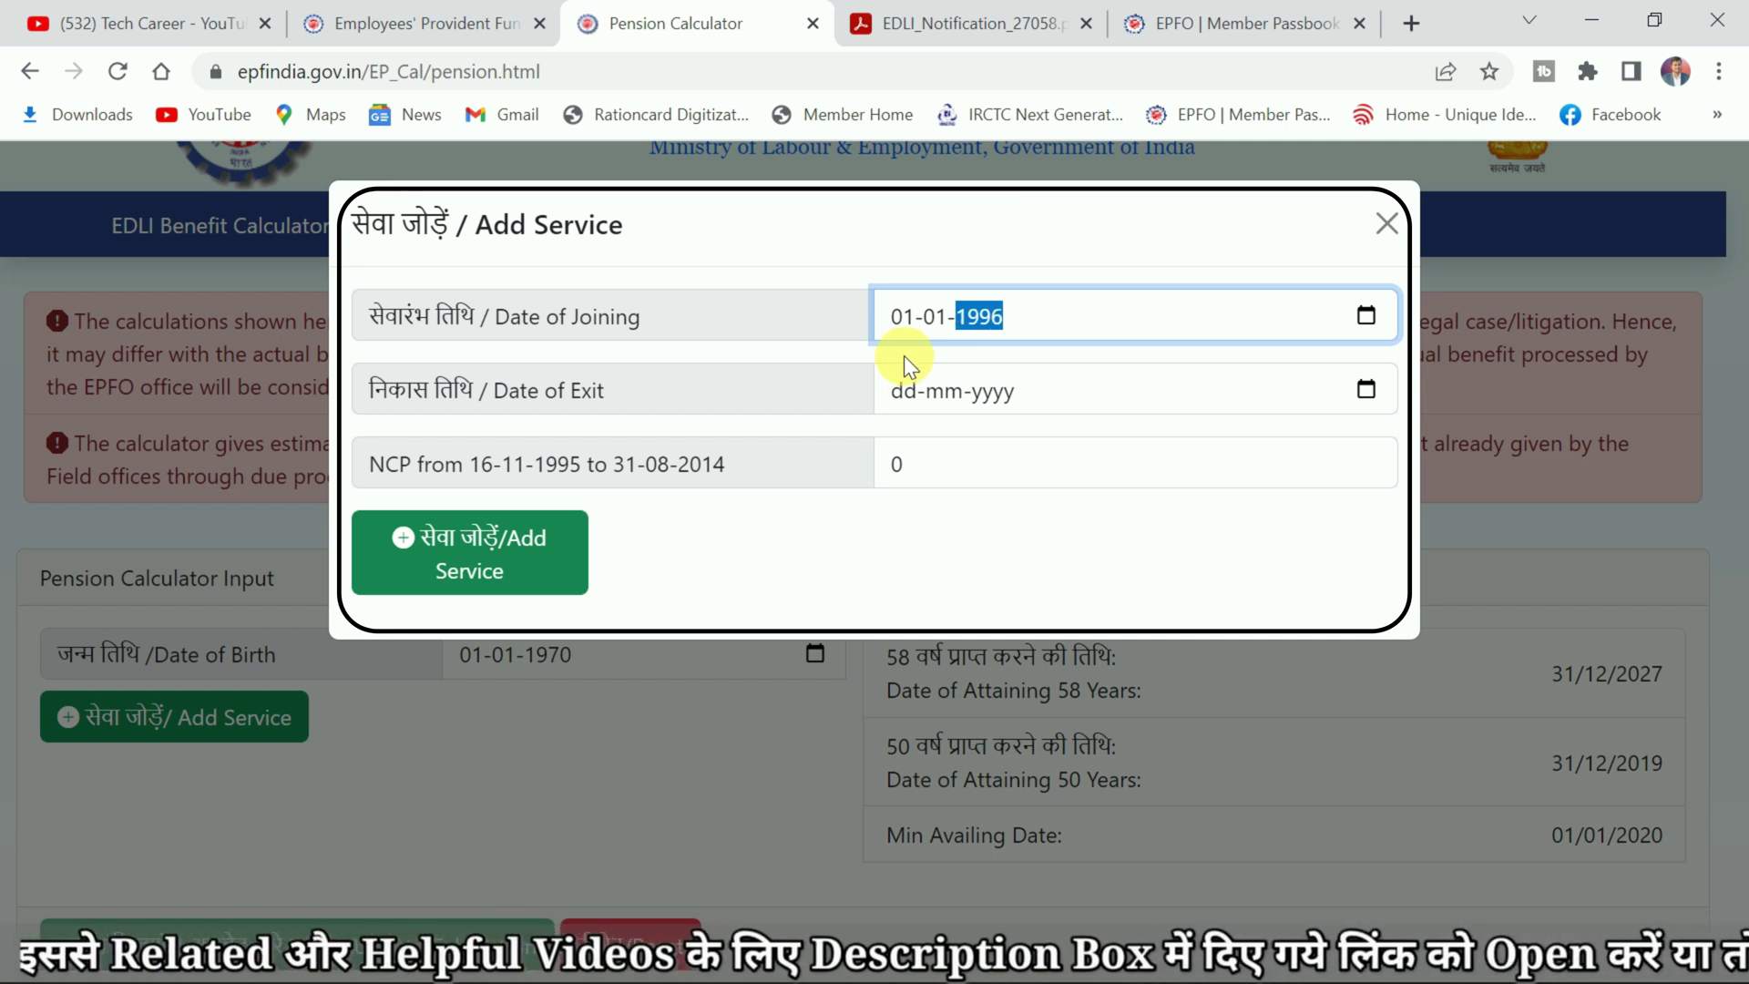
Set the date of exit to 01-01-2017 and add the service period, leaving both NCP values at 0
click(909, 395)
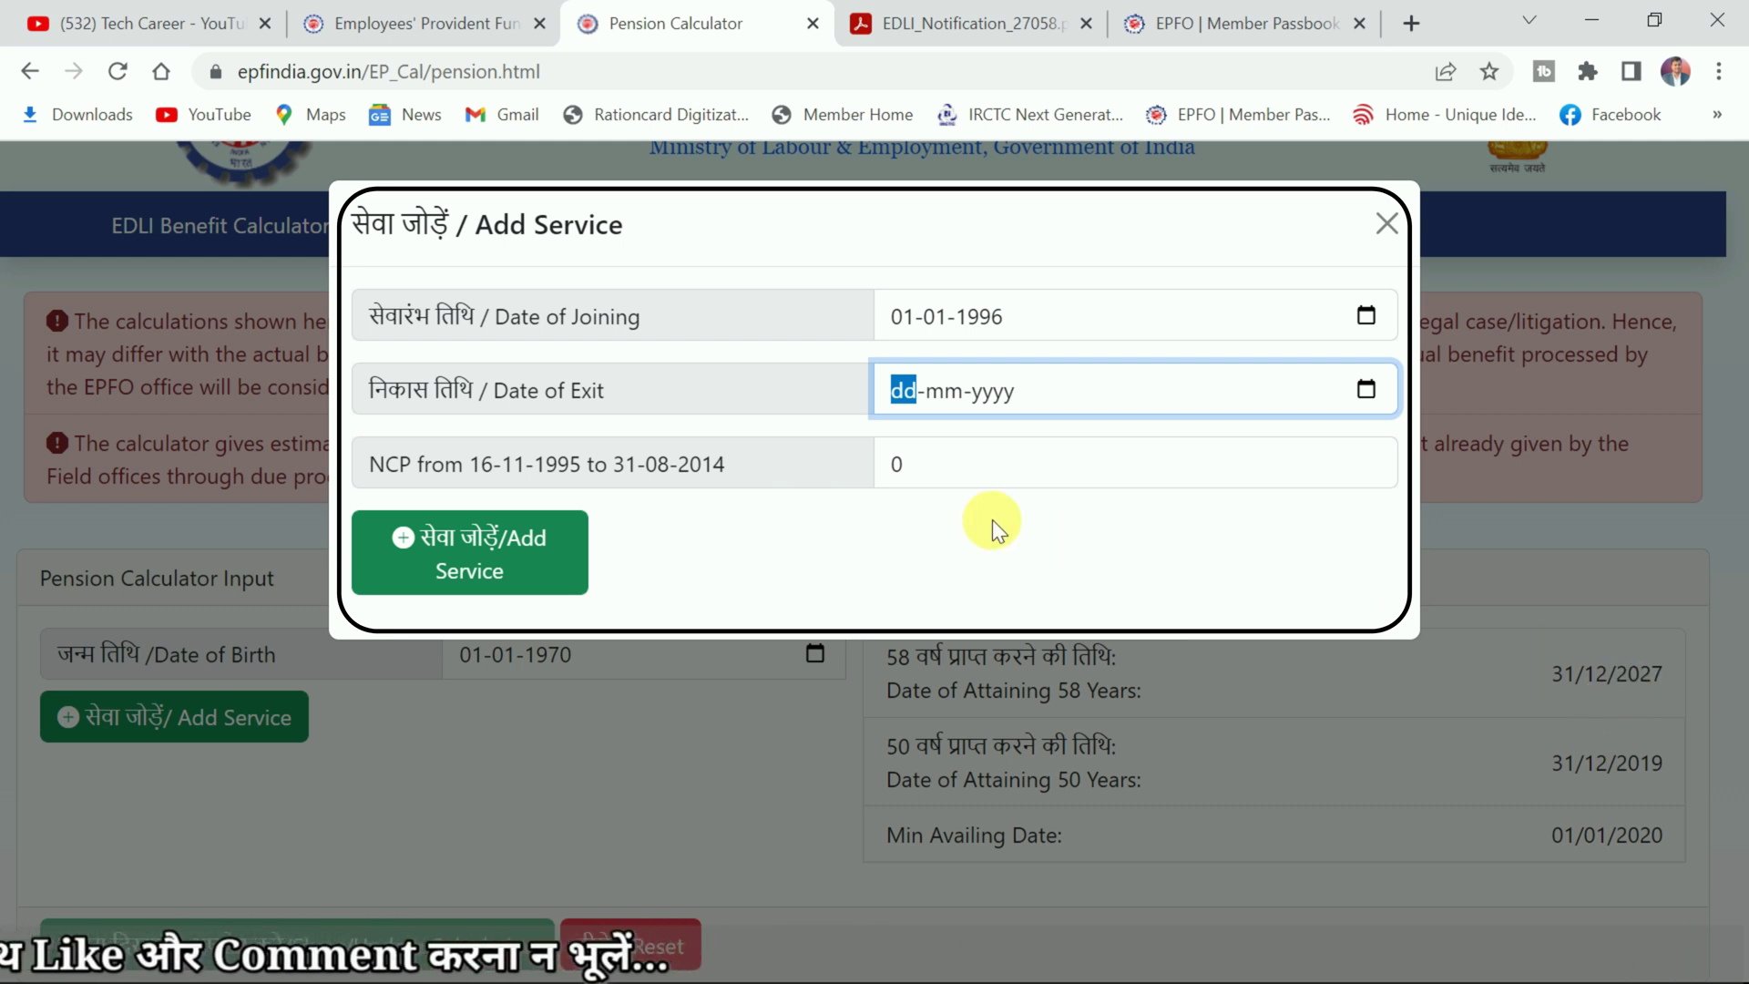
text(01-)
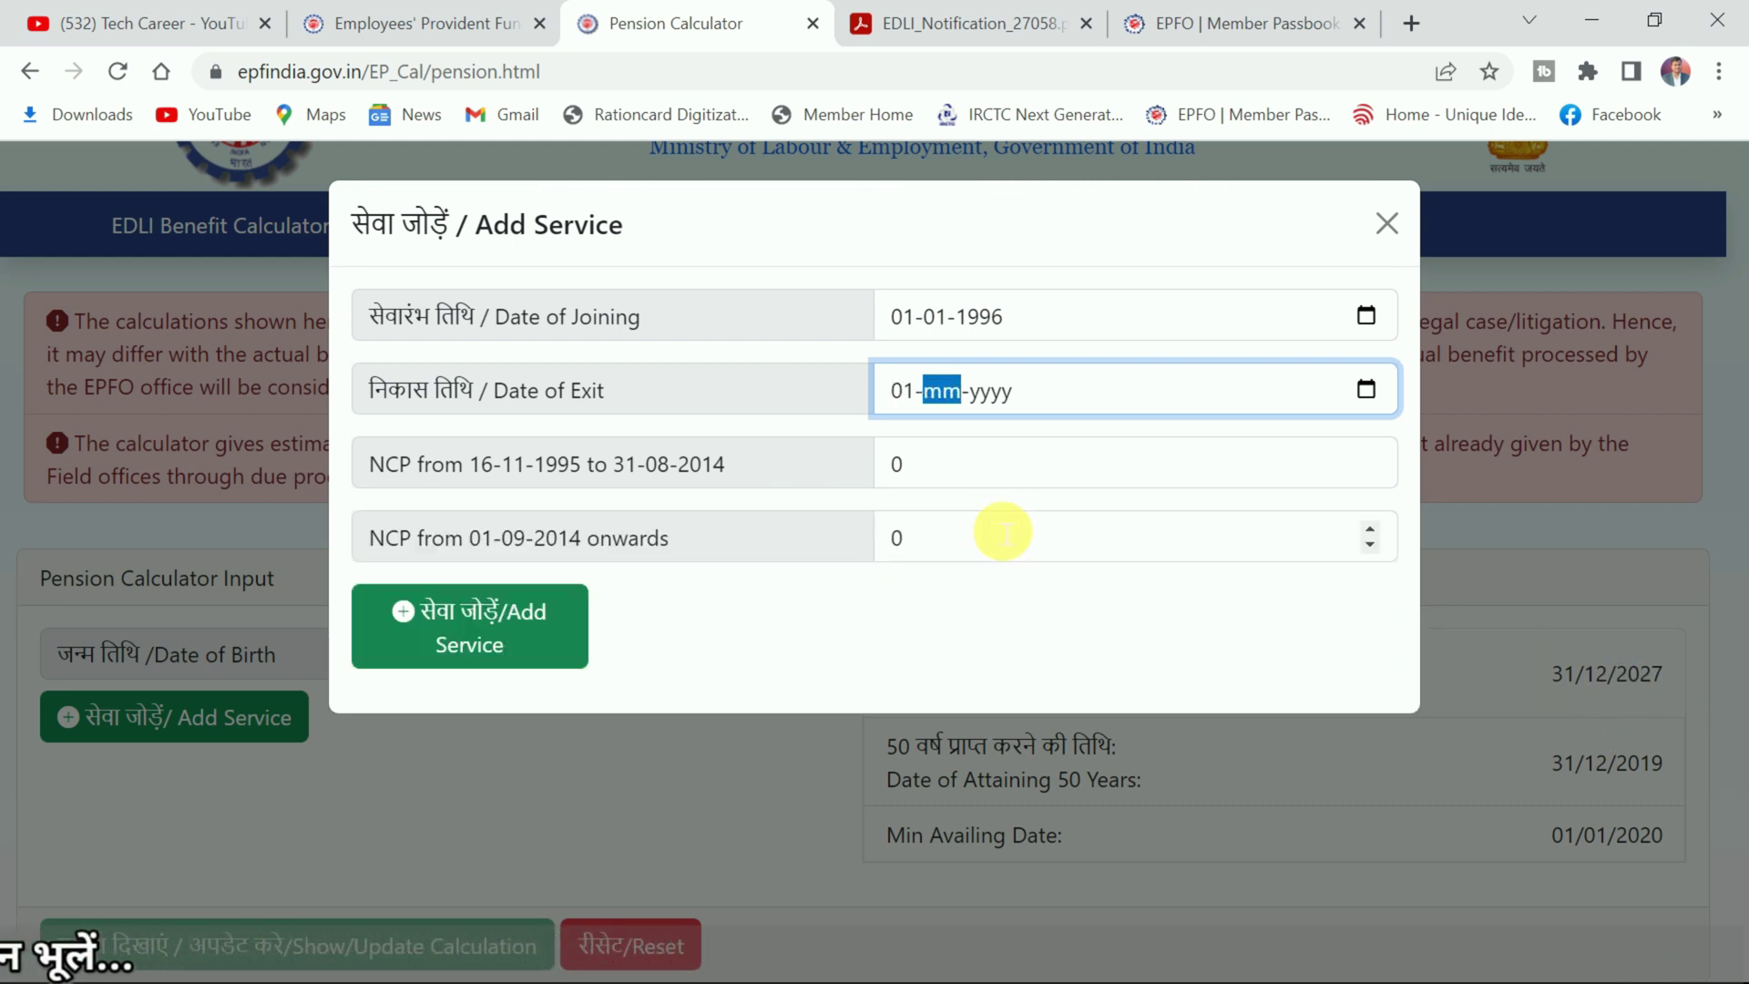
text(01-)
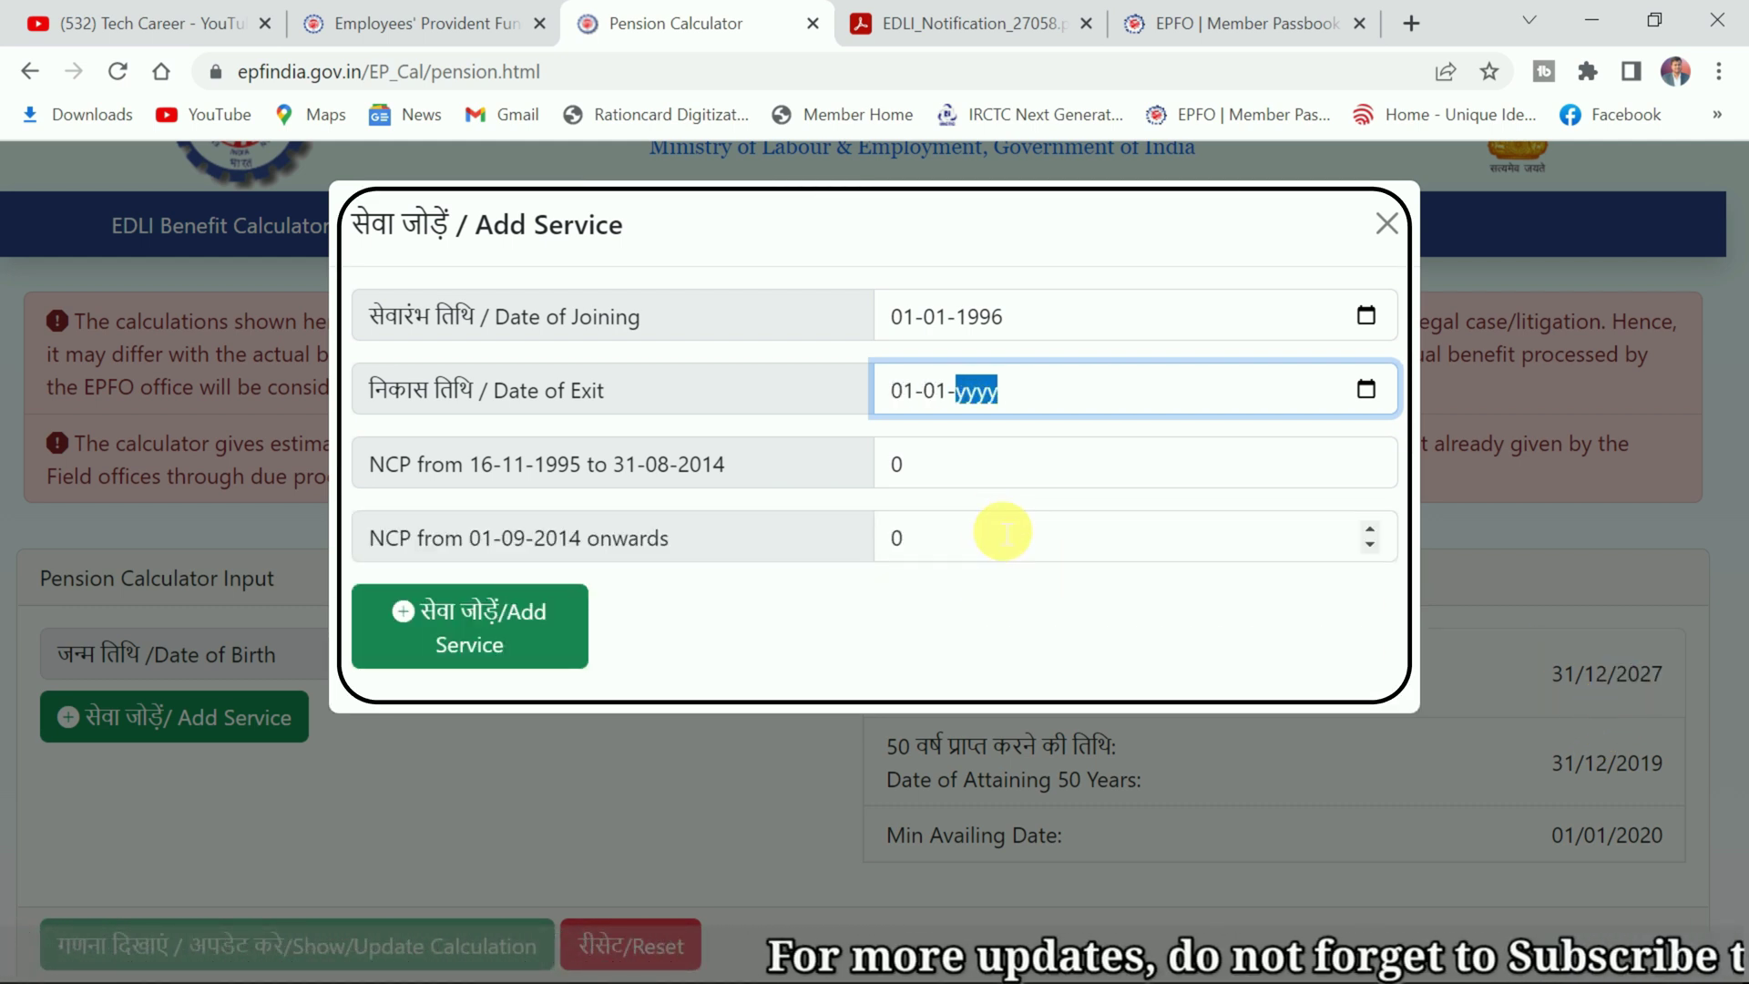
text(201)
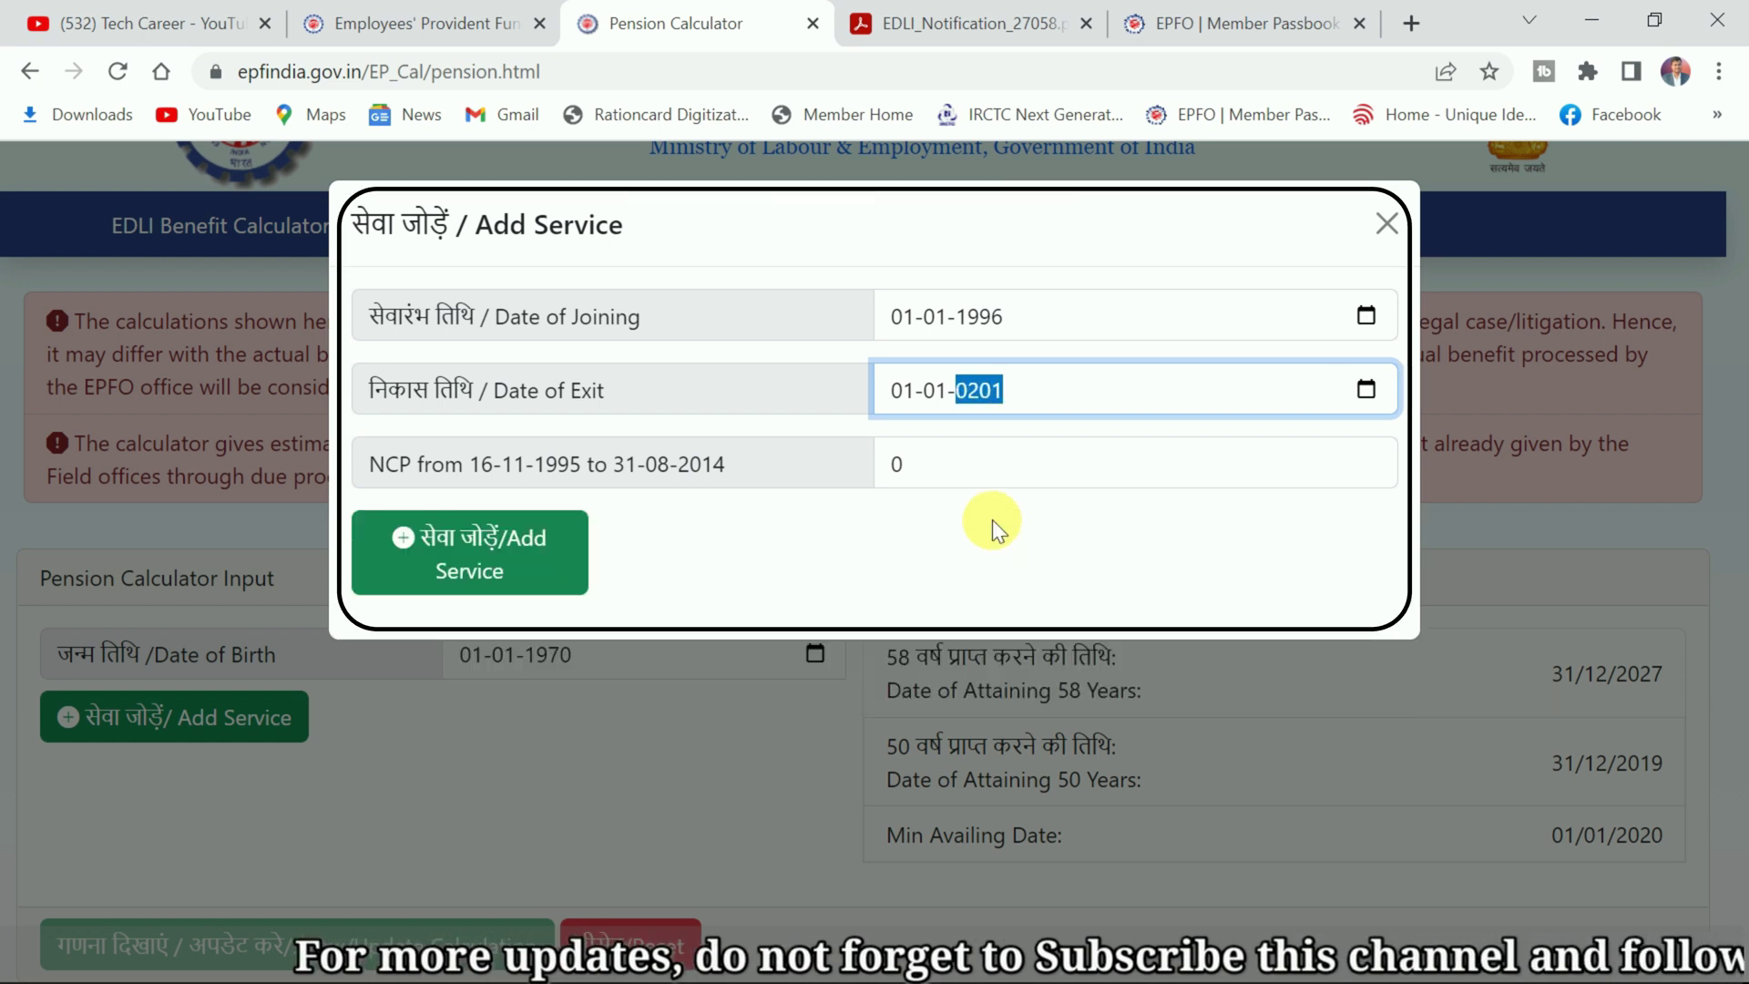
text(7)
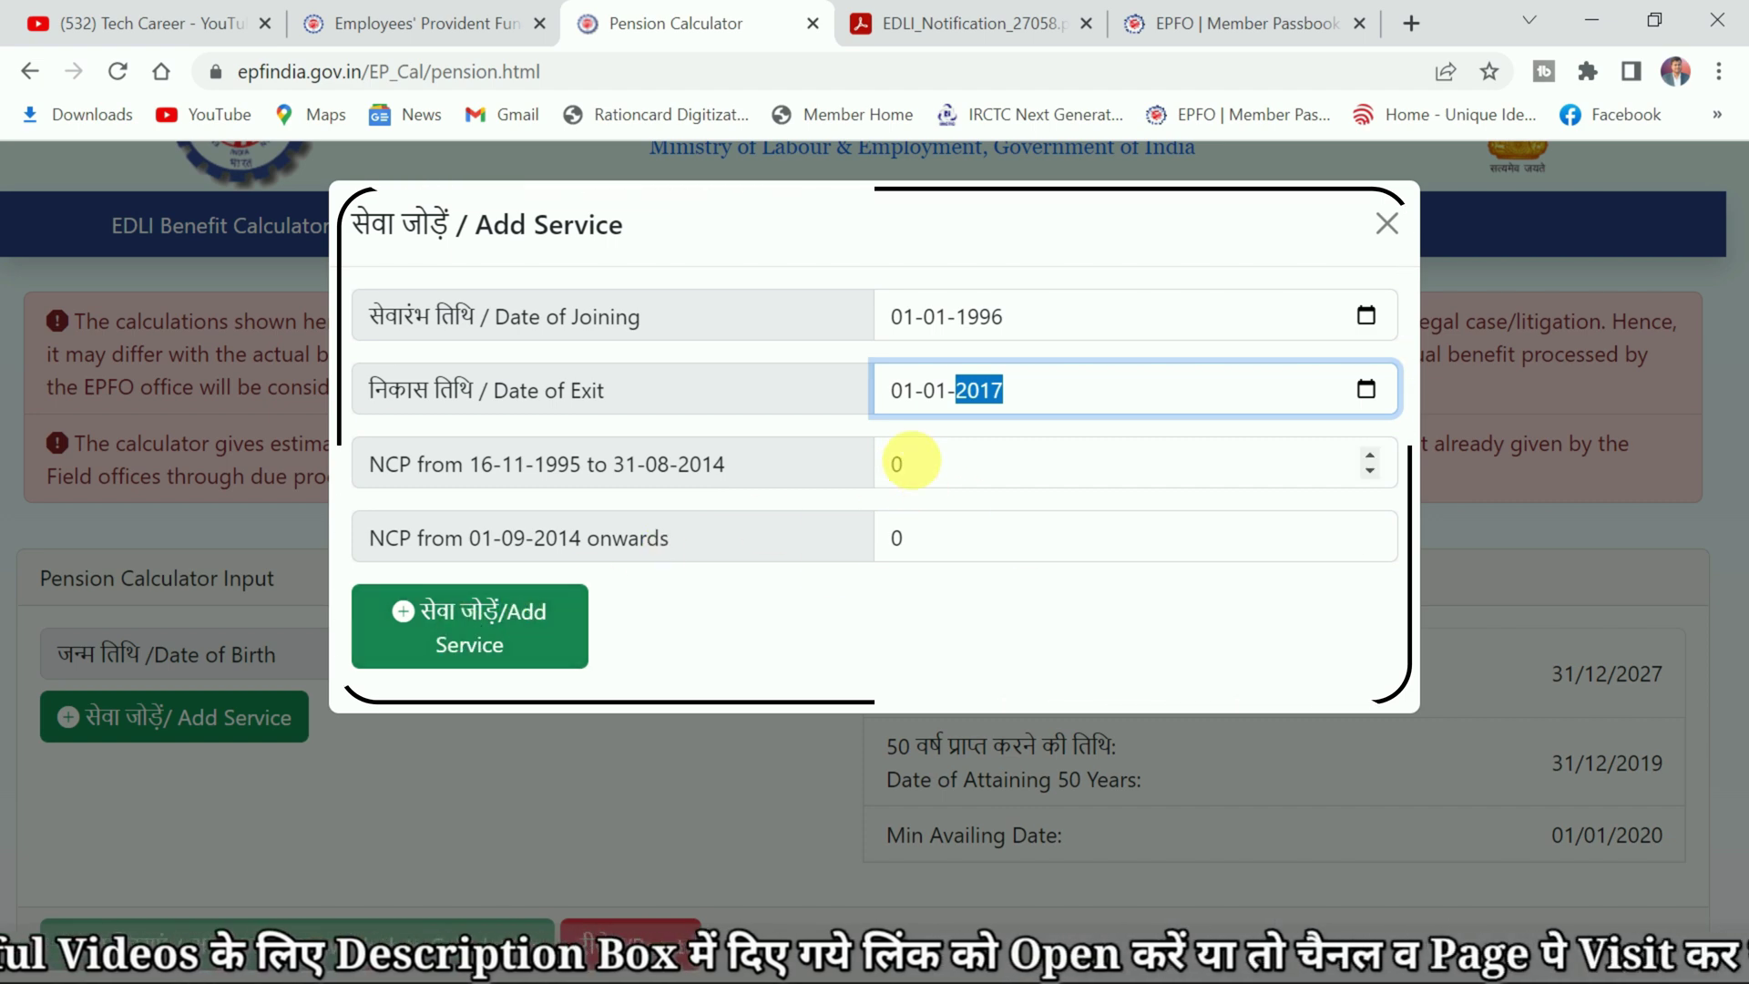
click(433, 620)
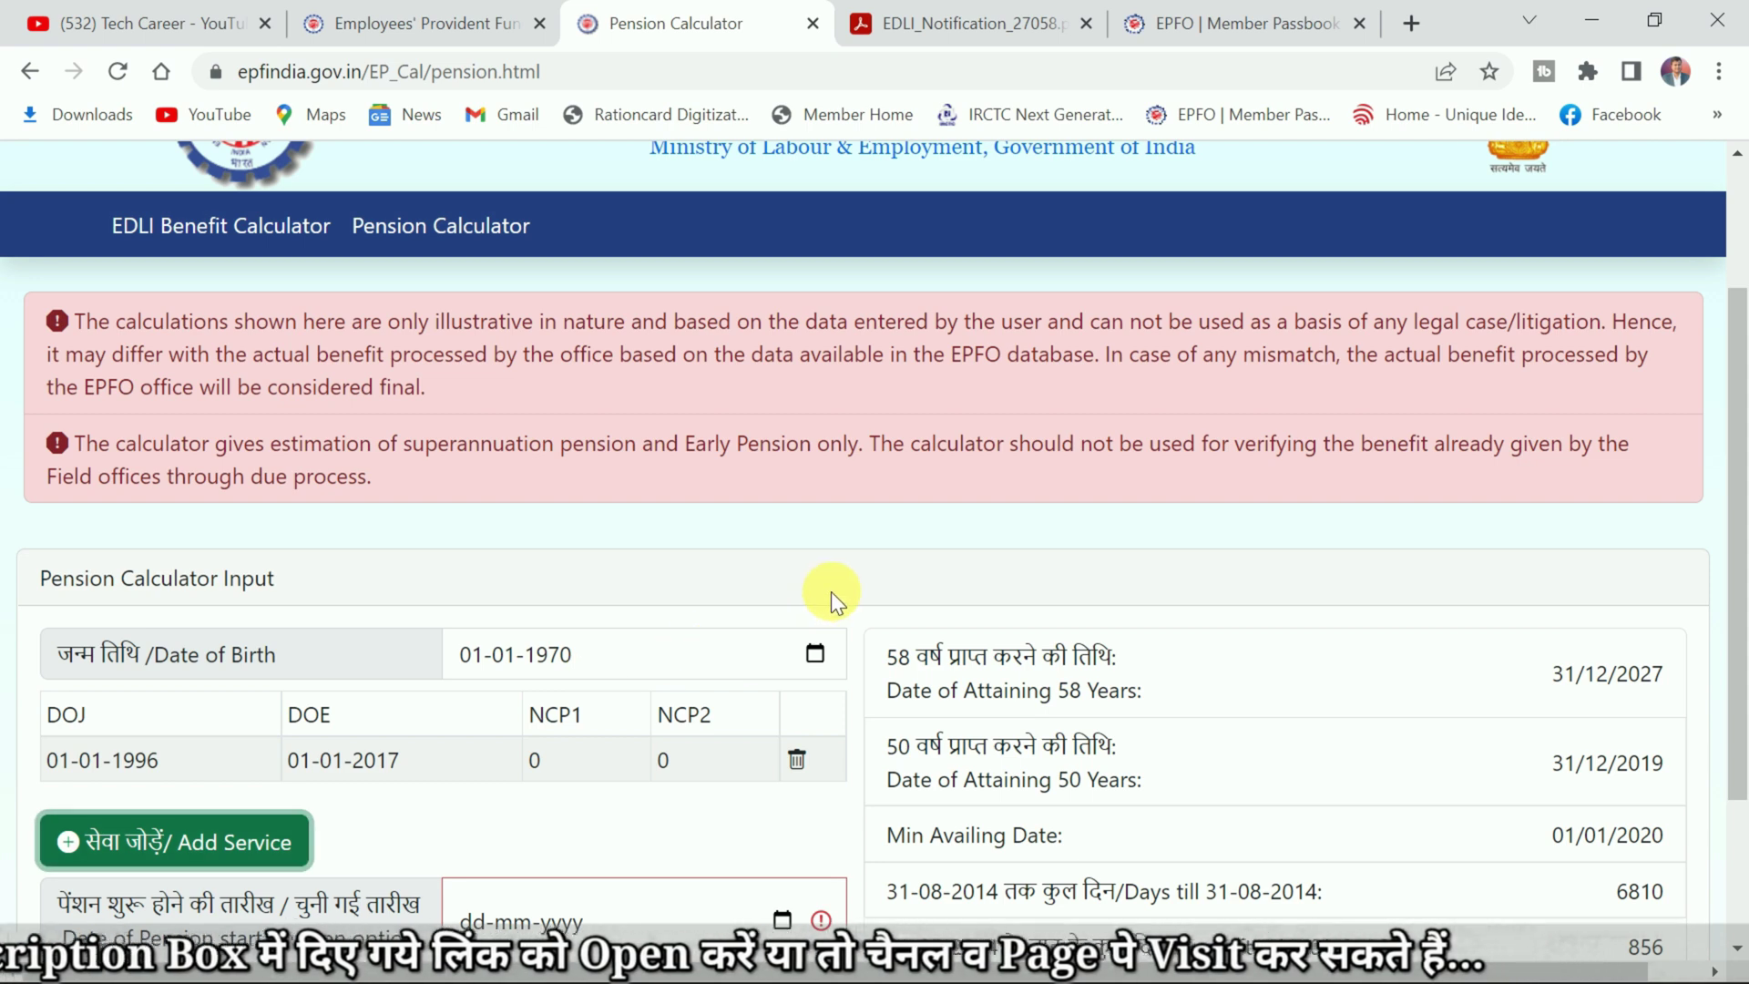
Read the pension start date requirement and compare it with the minimum availing date and the date of attaining 58 years
scroll(1204, 756, down, 2)
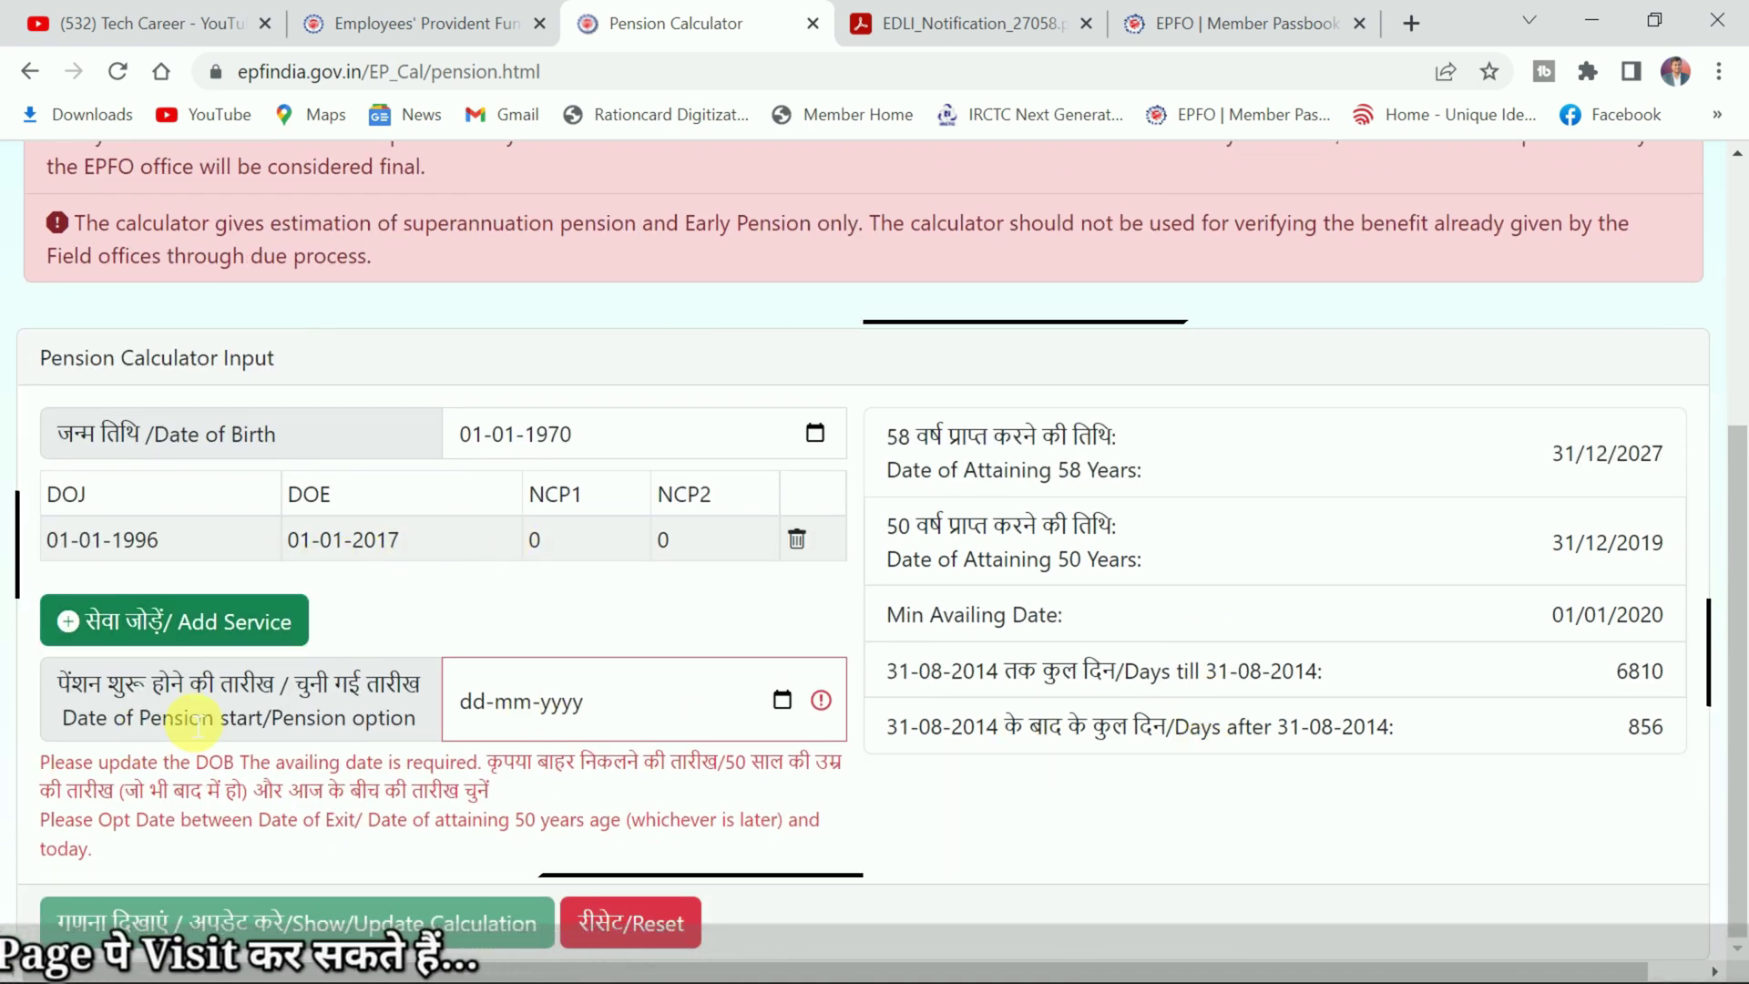
scroll(194, 720, up, 2)
scroll(196, 724, down, 2)
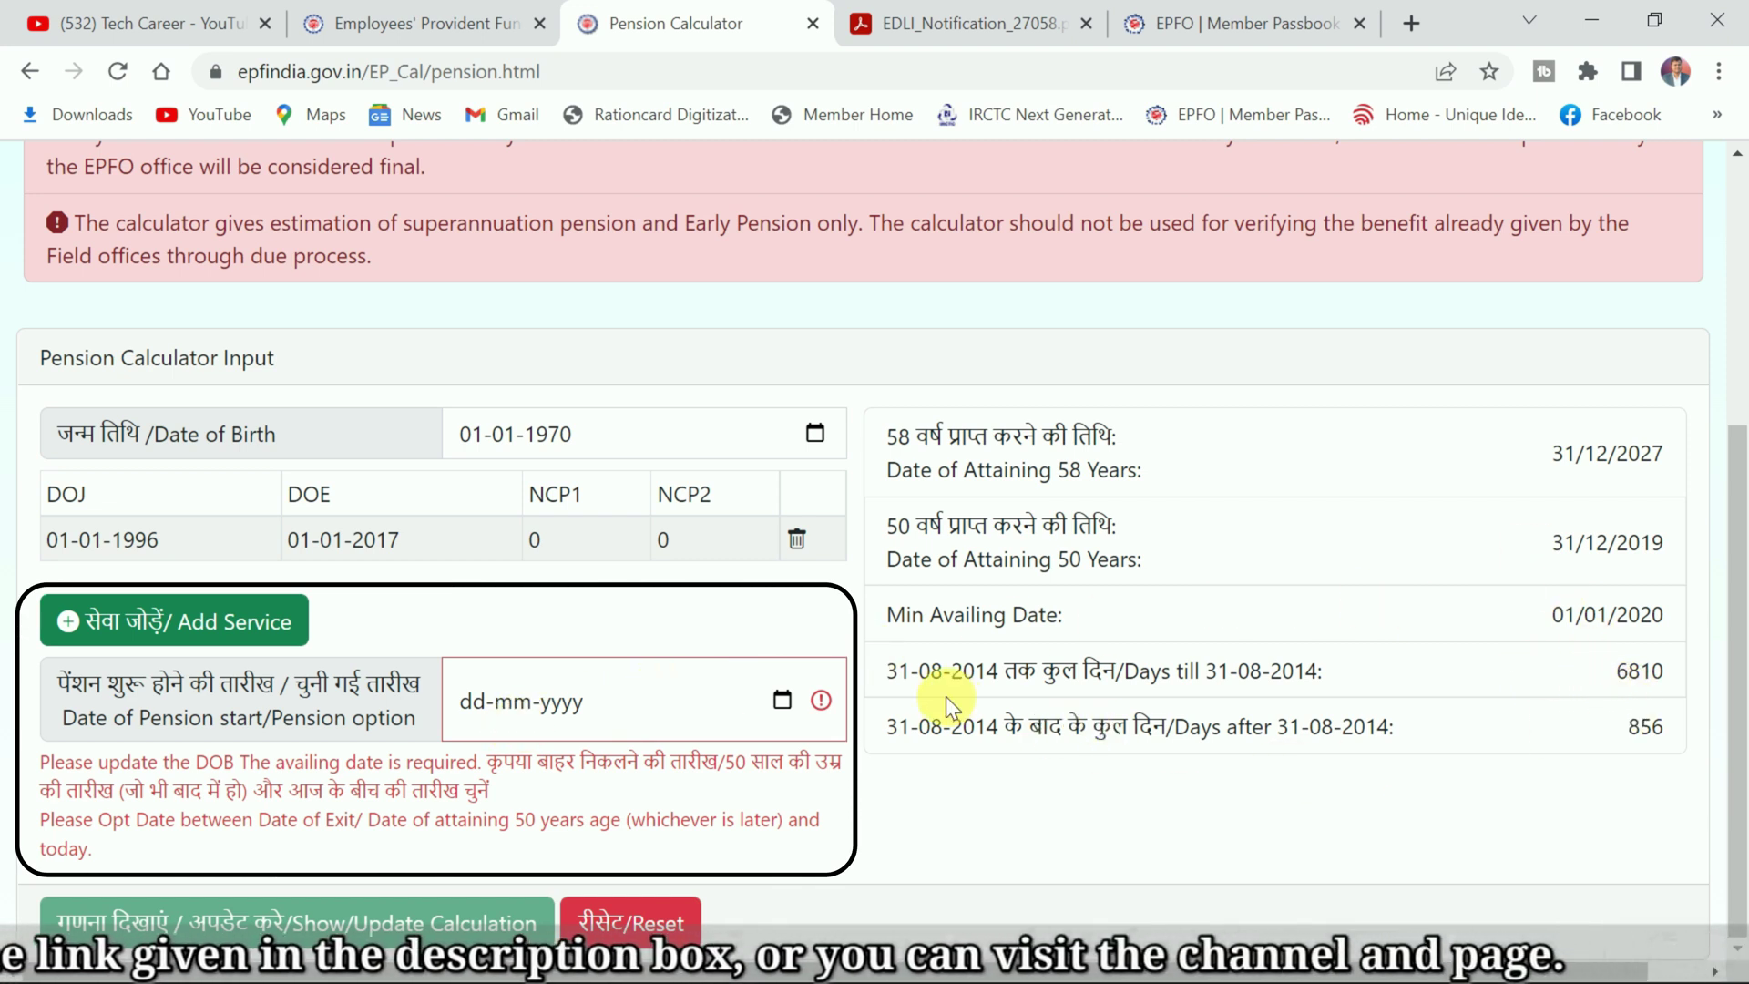
drag(1553, 615, 1674, 633)
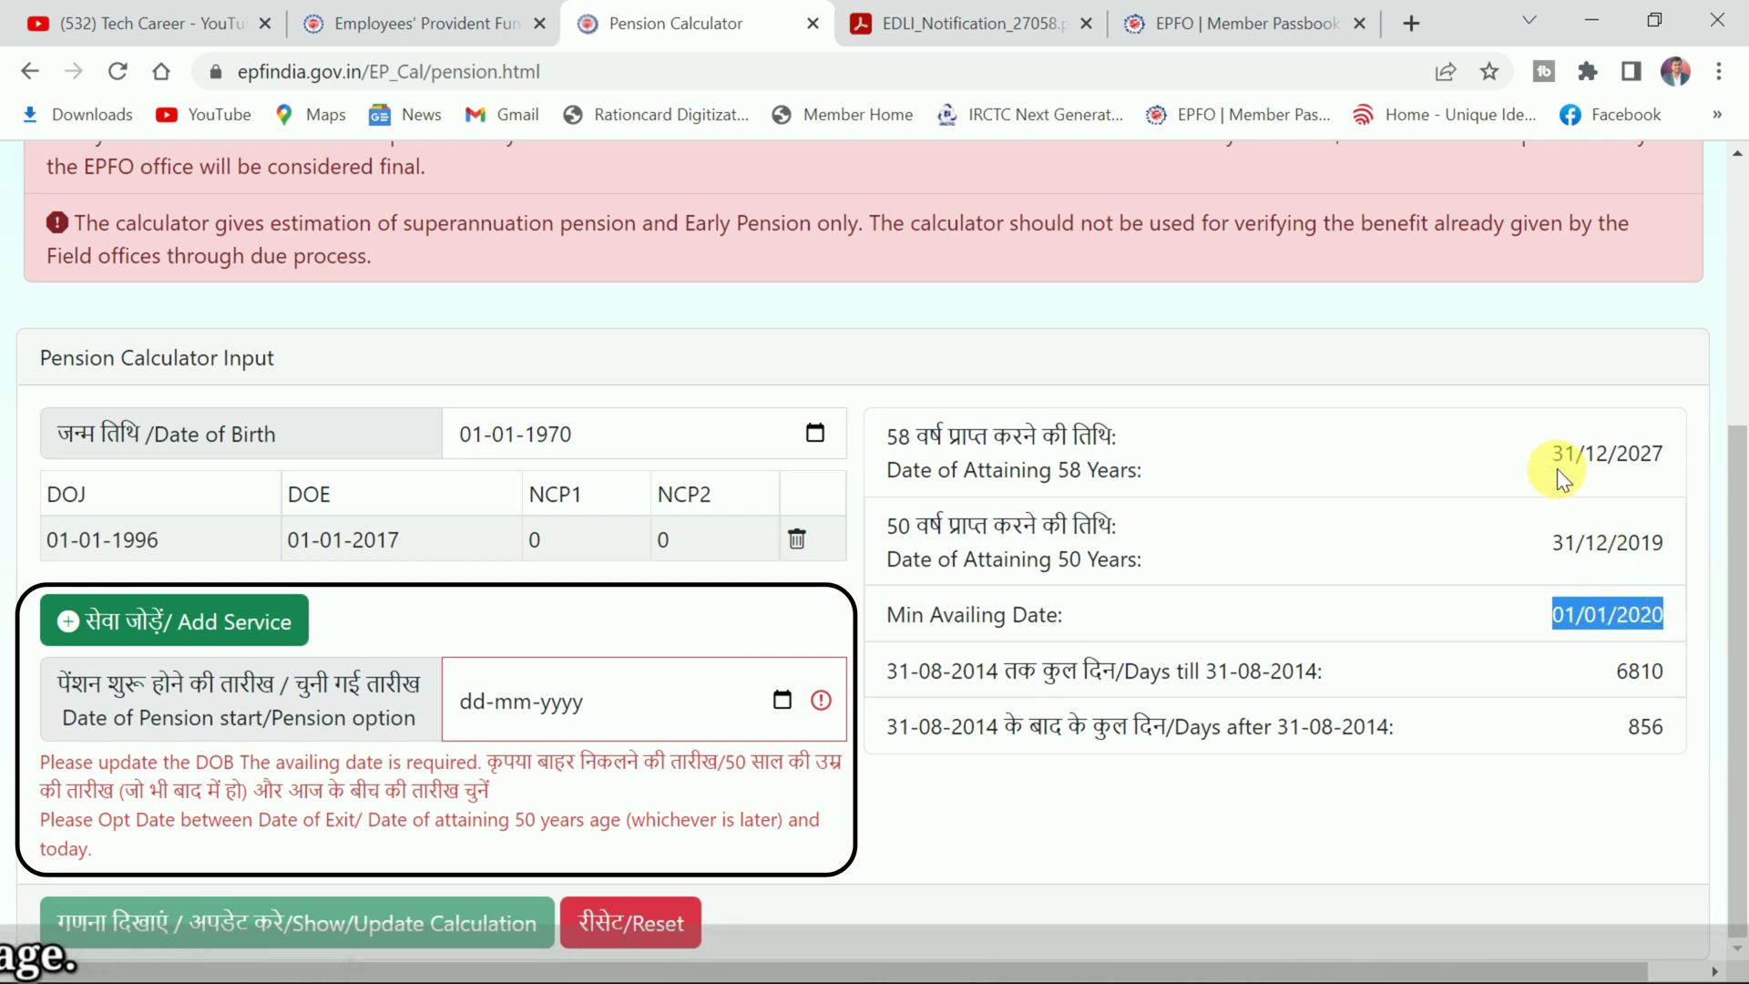
drag(1548, 453, 1668, 442)
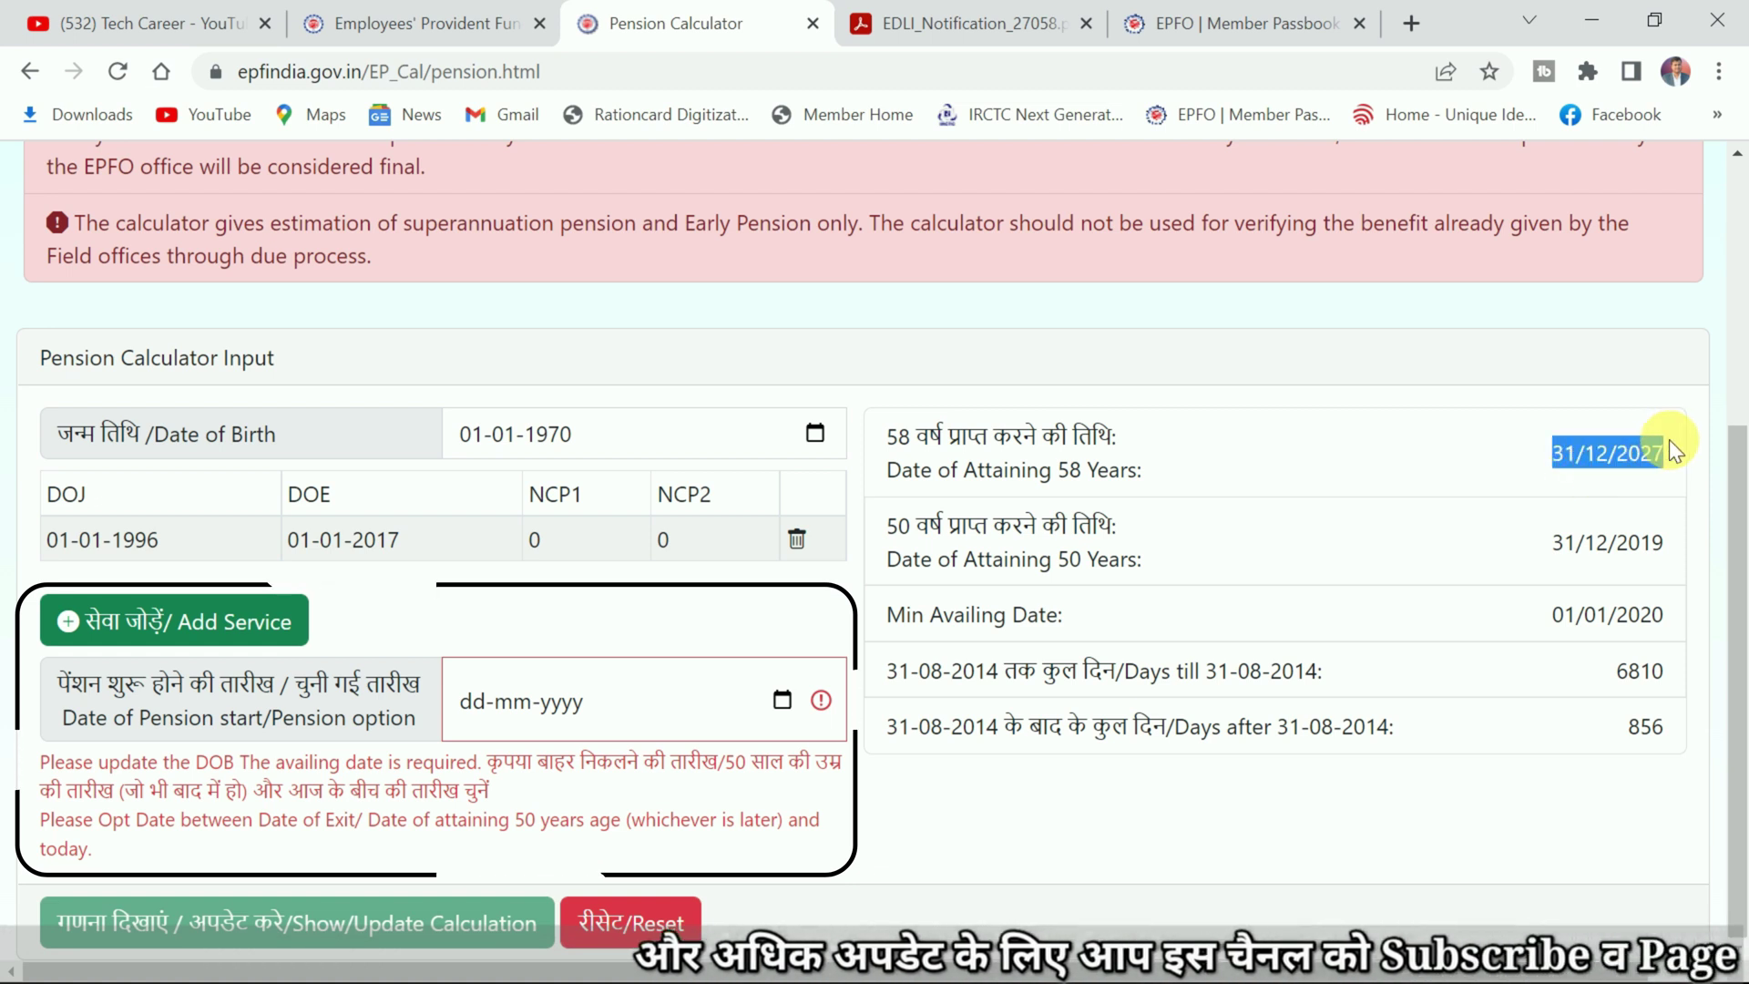
drag(880, 446, 1138, 440)
click(1527, 468)
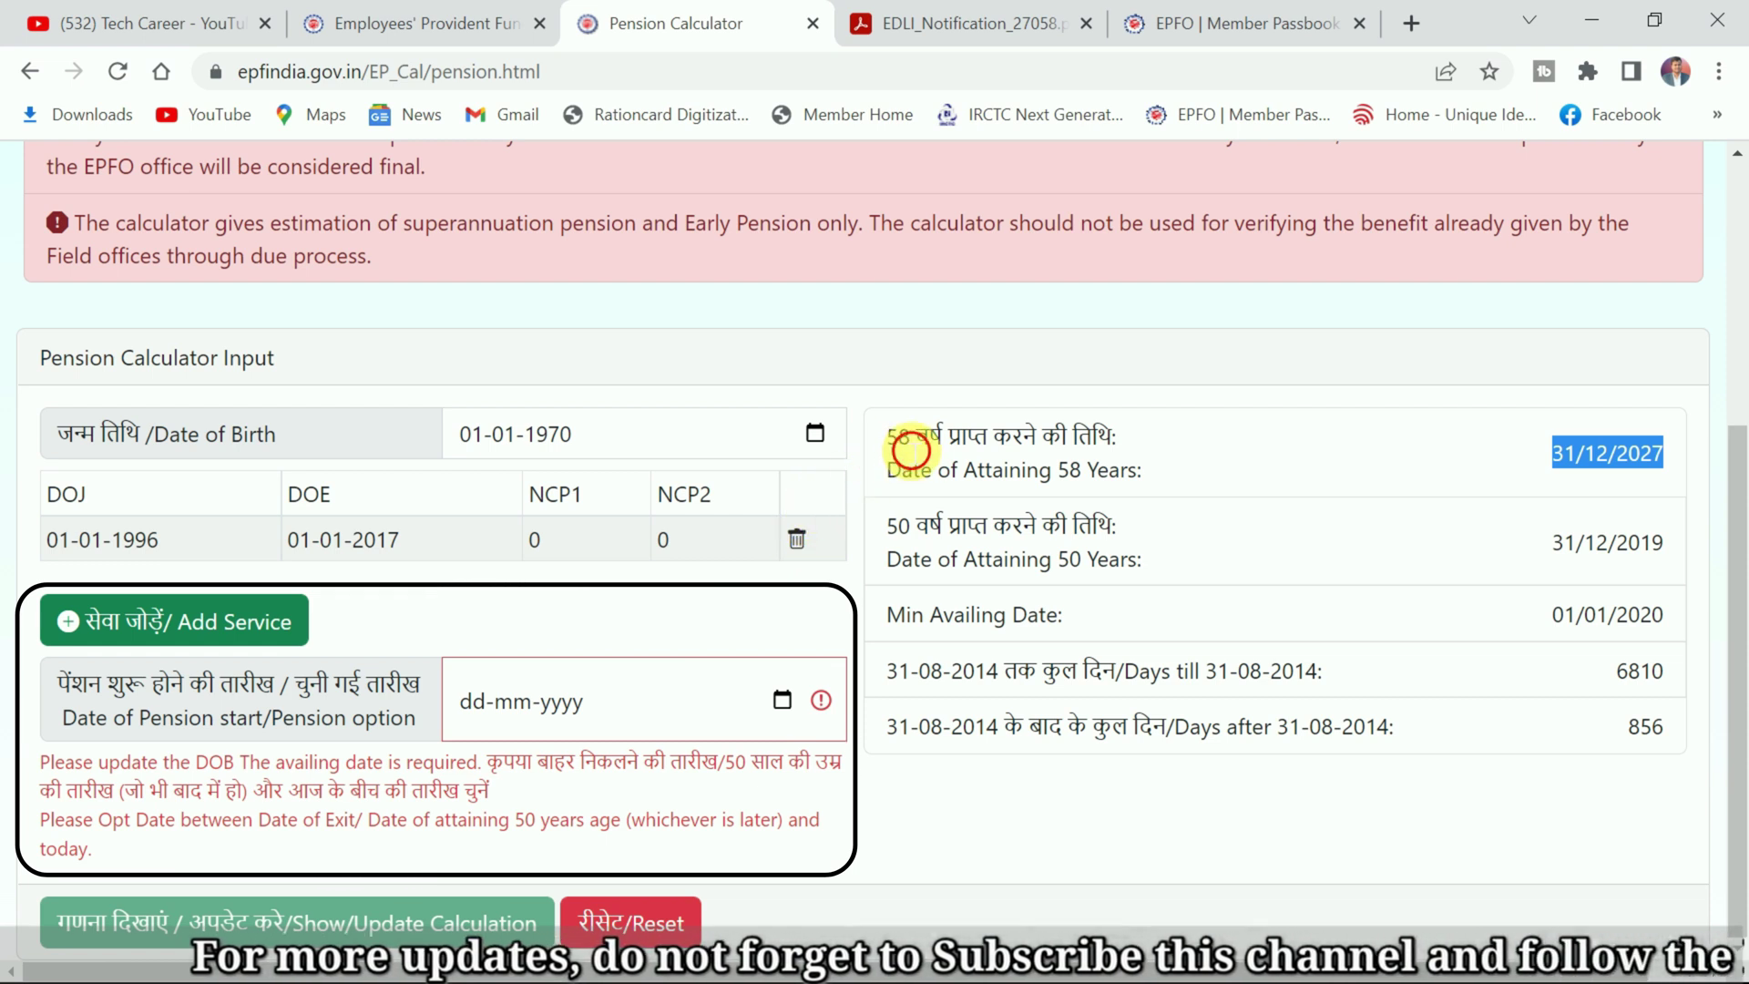
drag(910, 450, 1074, 401)
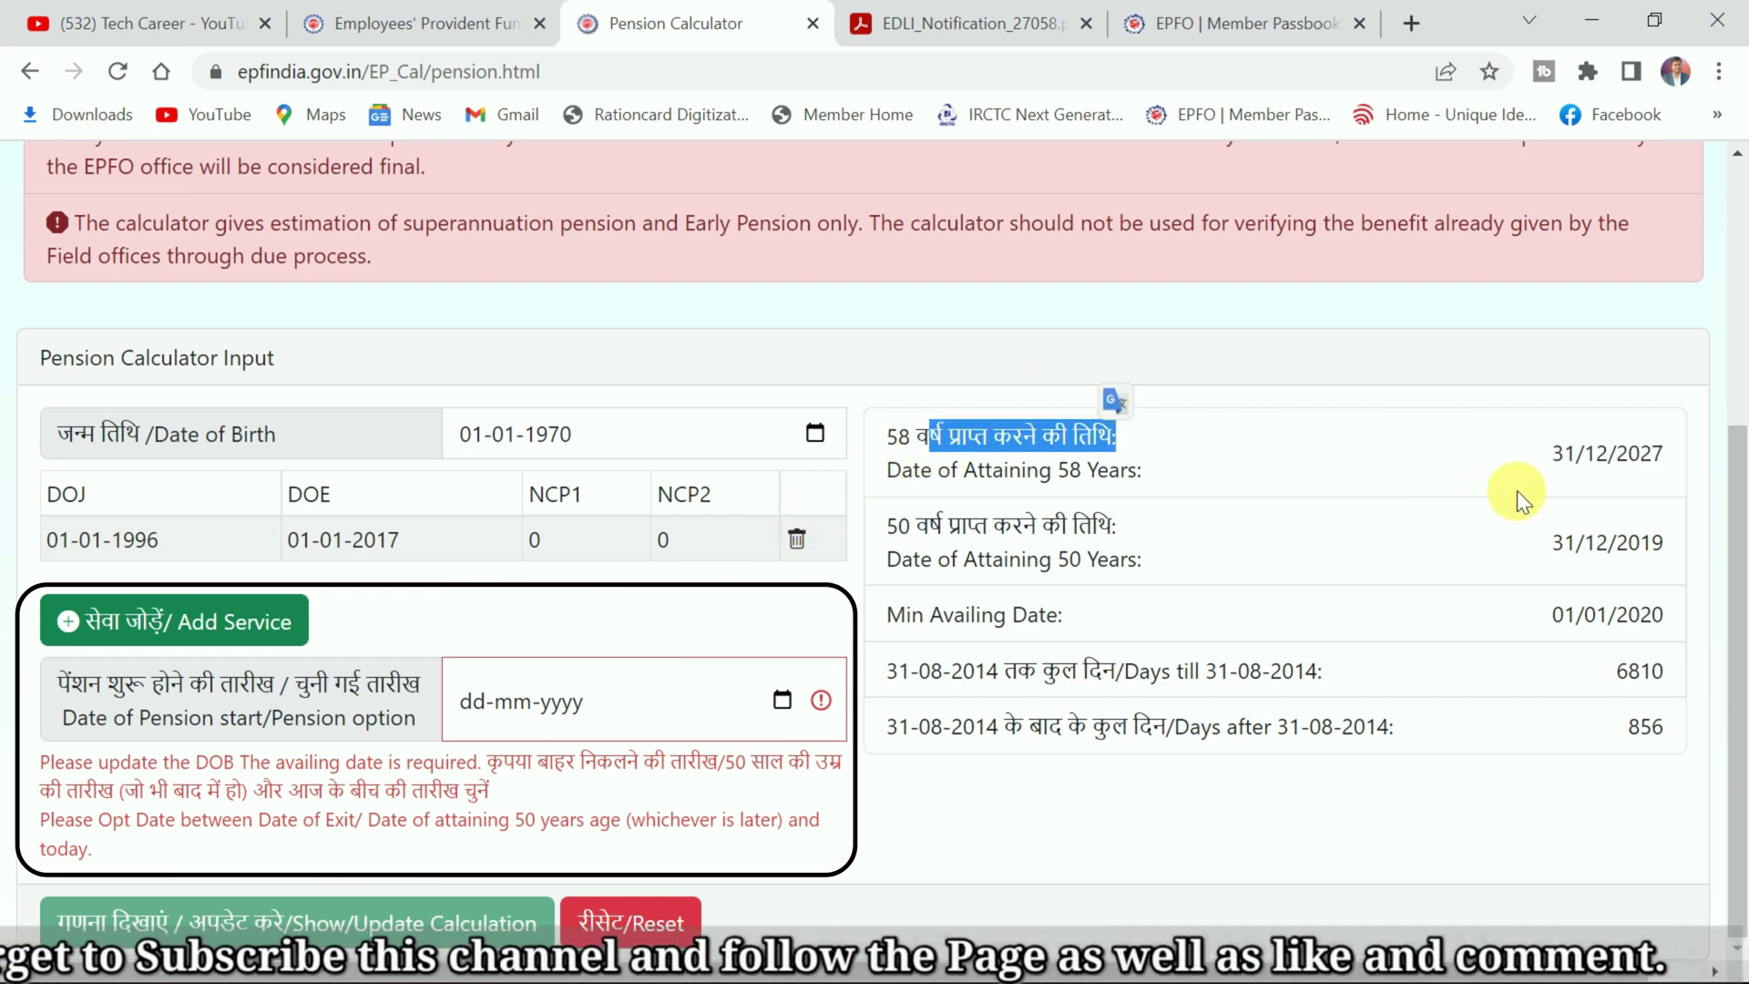
click(1610, 629)
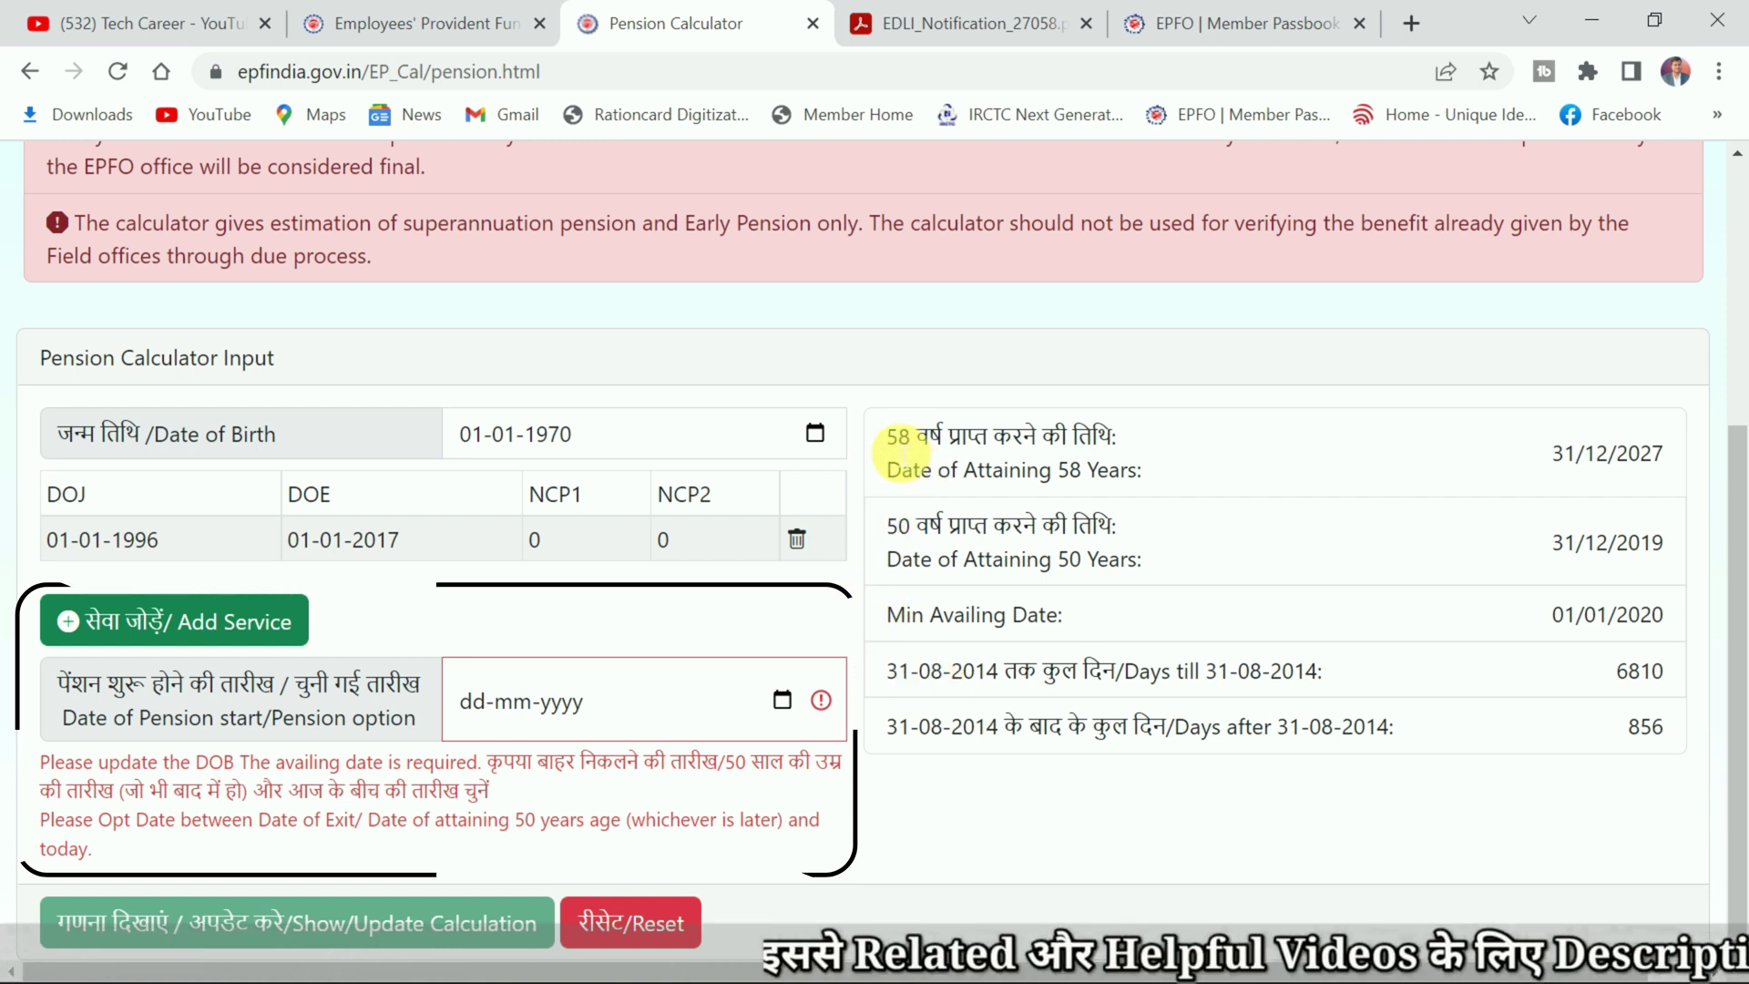
drag(887, 437, 1126, 435)
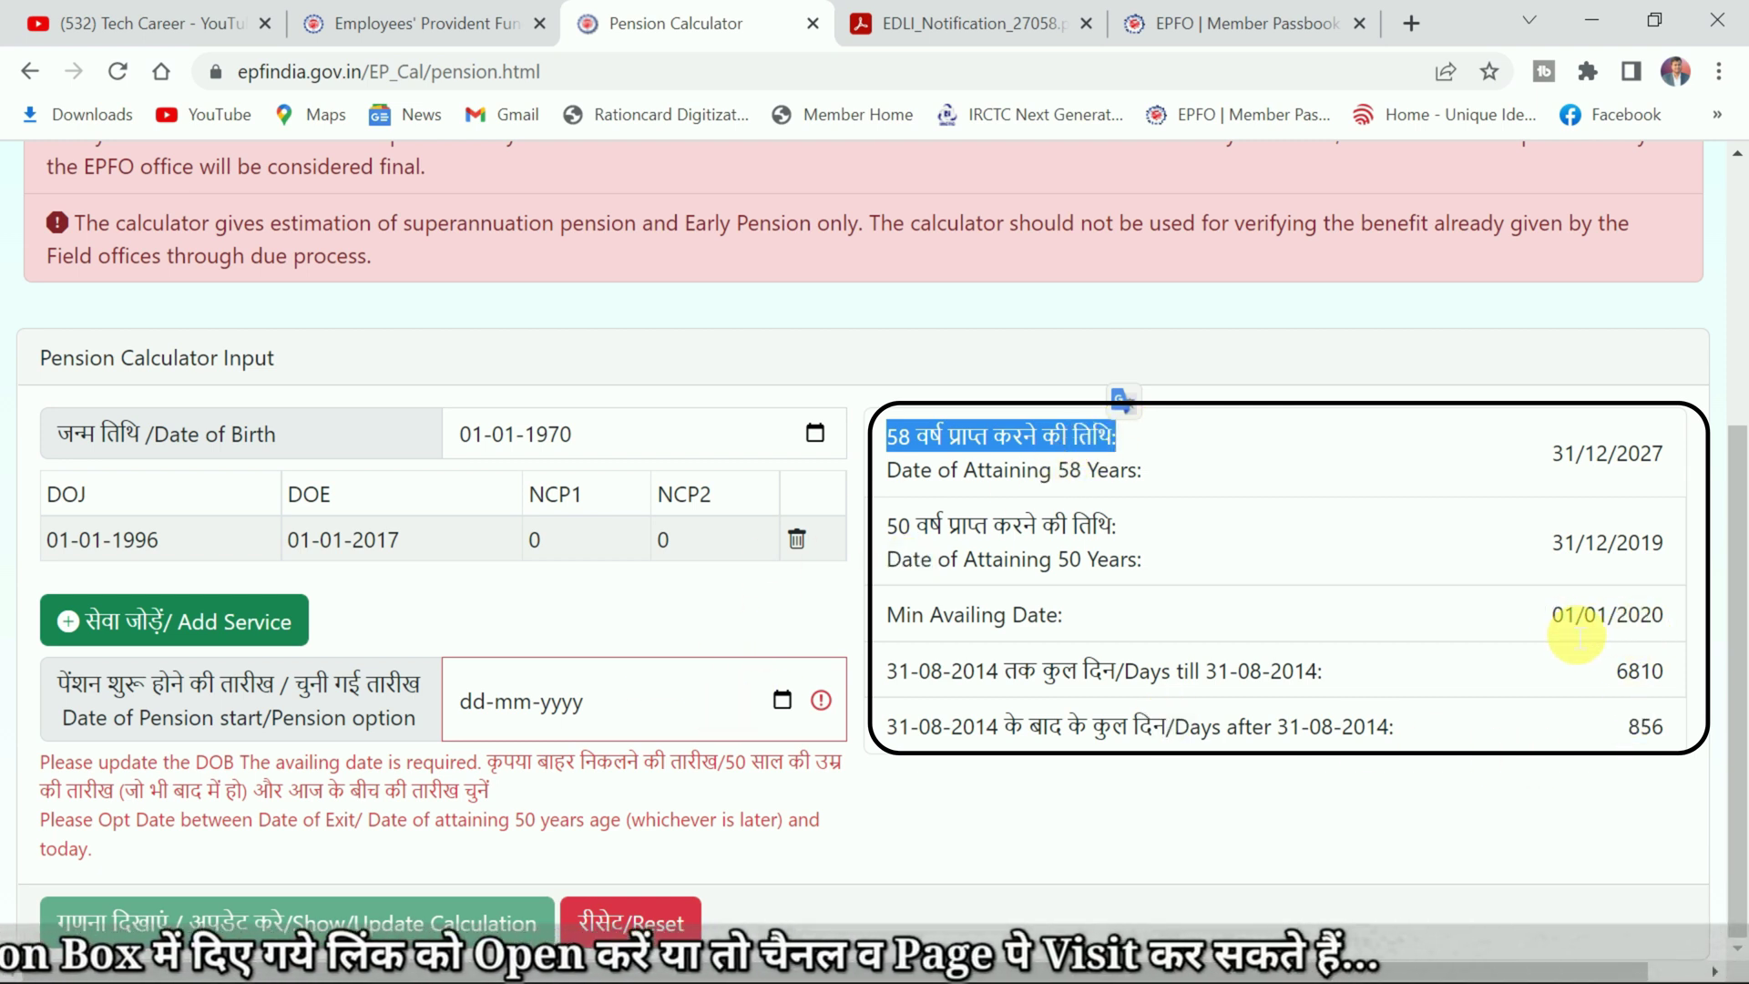
Set the pension start date to 01-01-2020 and the pensionable salary to 15000
click(475, 701)
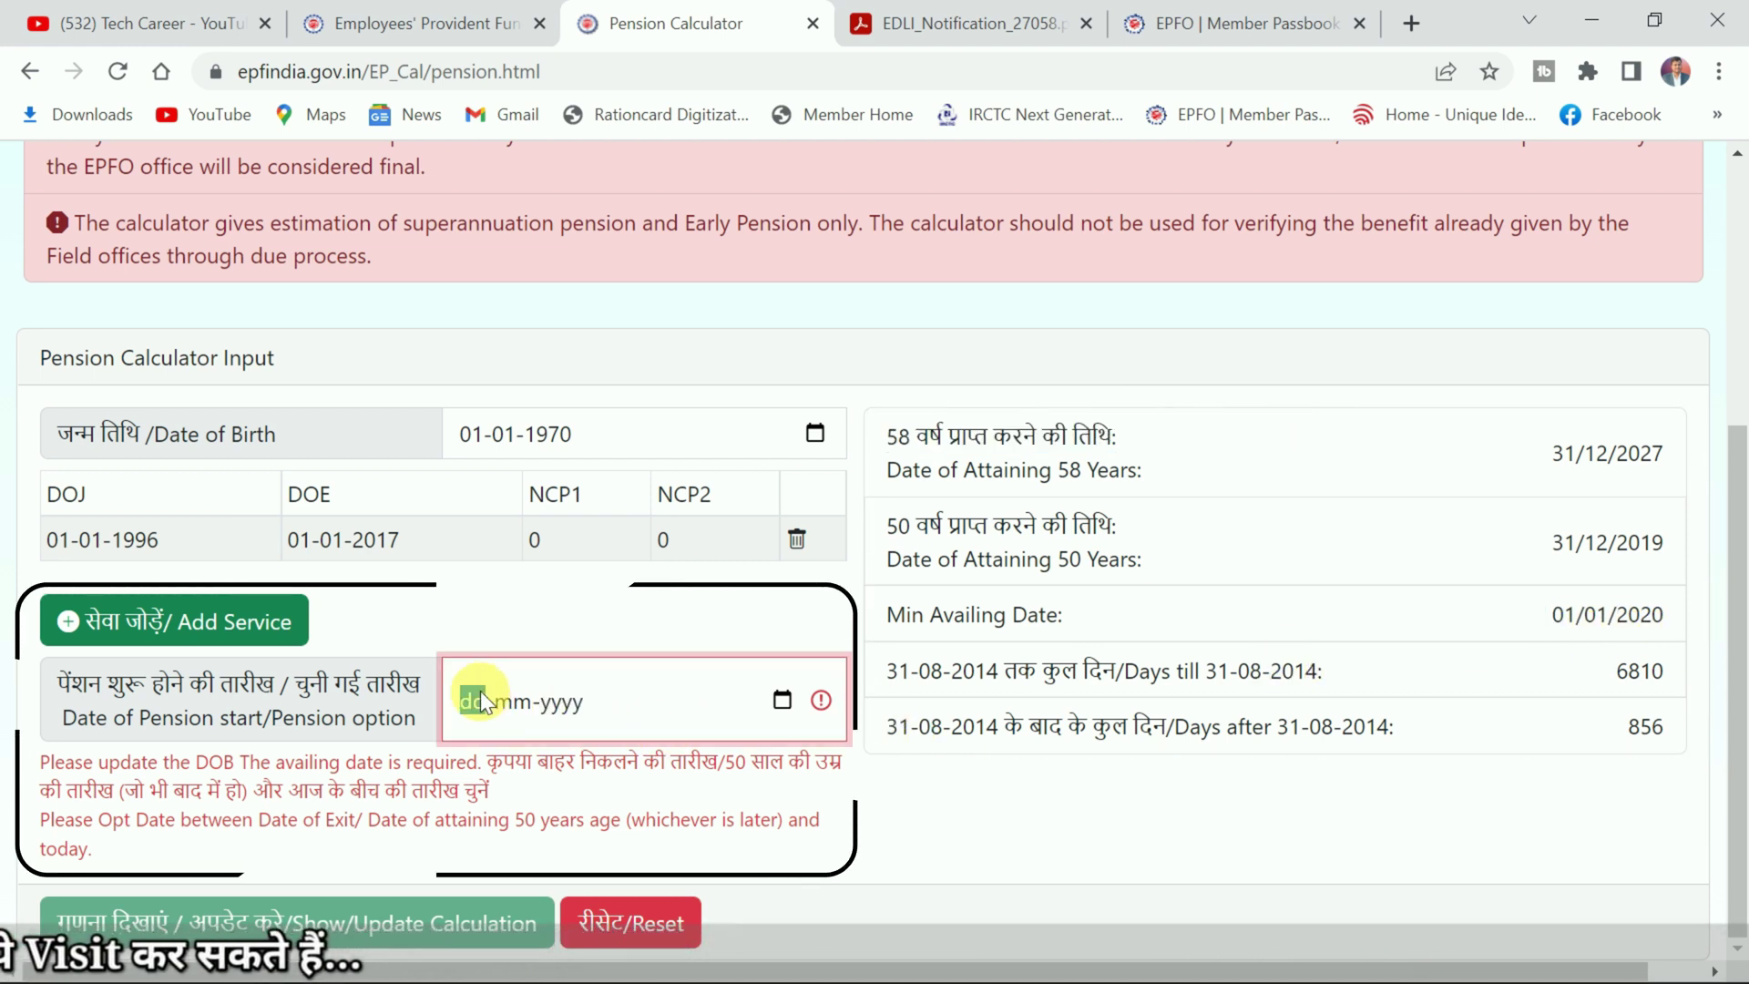
text(01-01-)
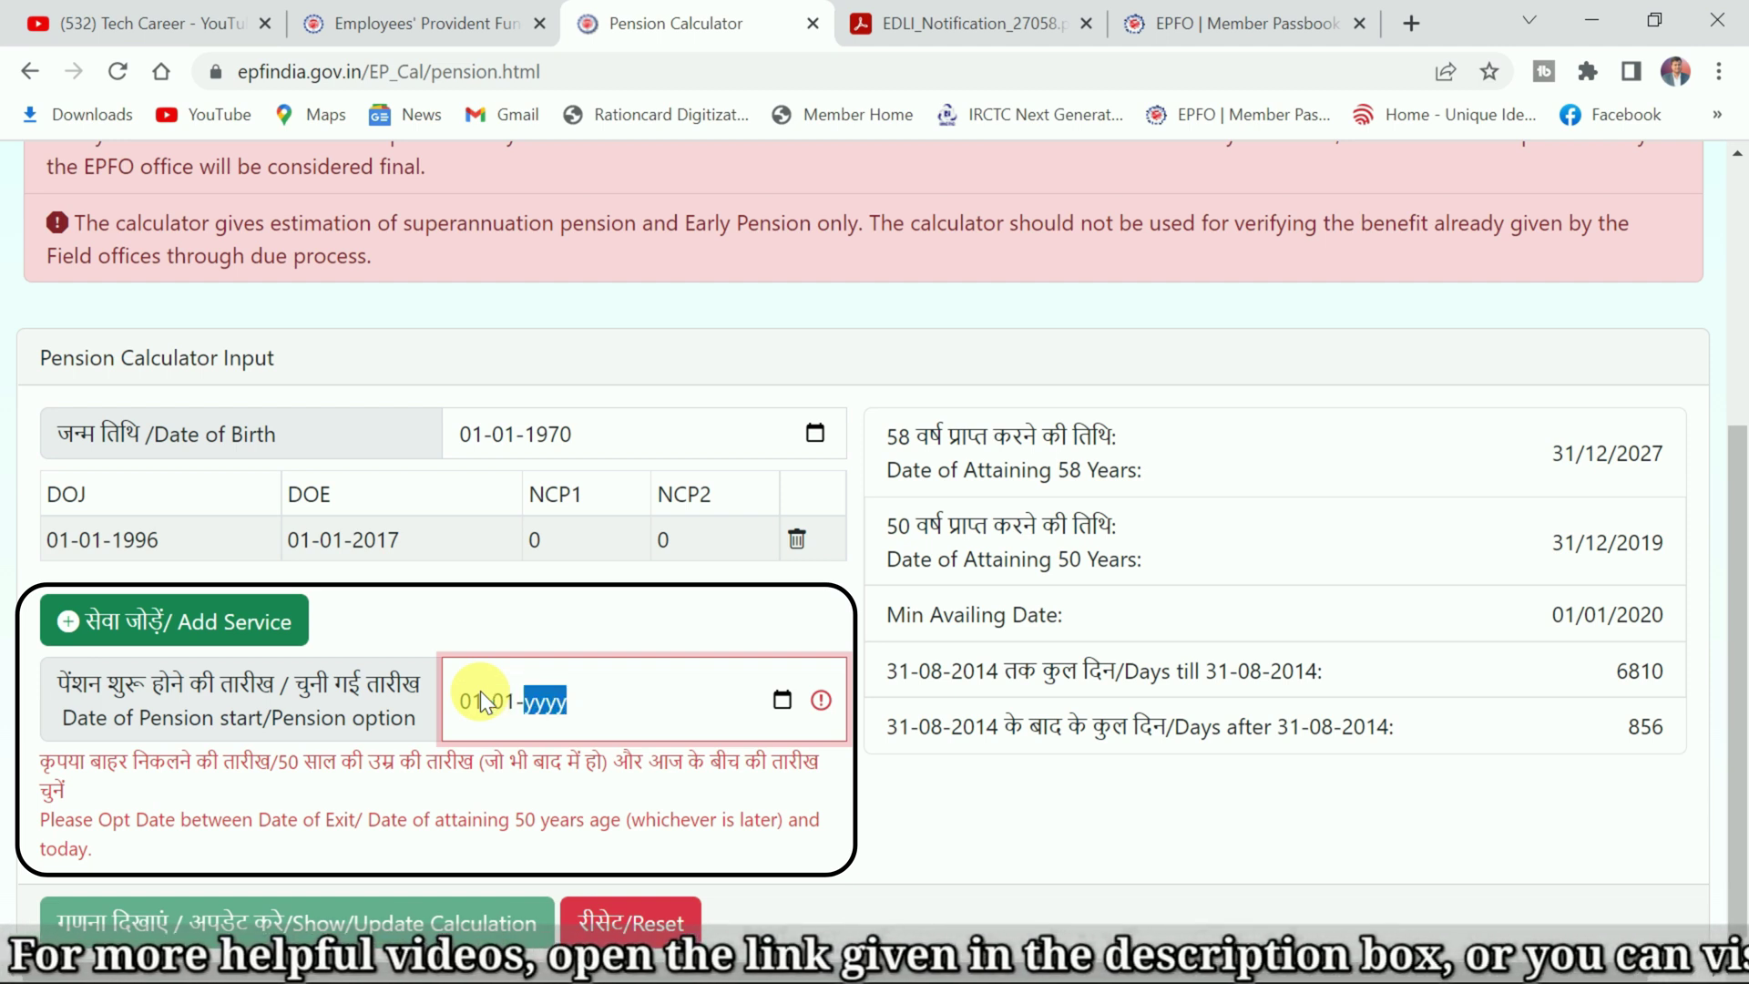
text(2020)
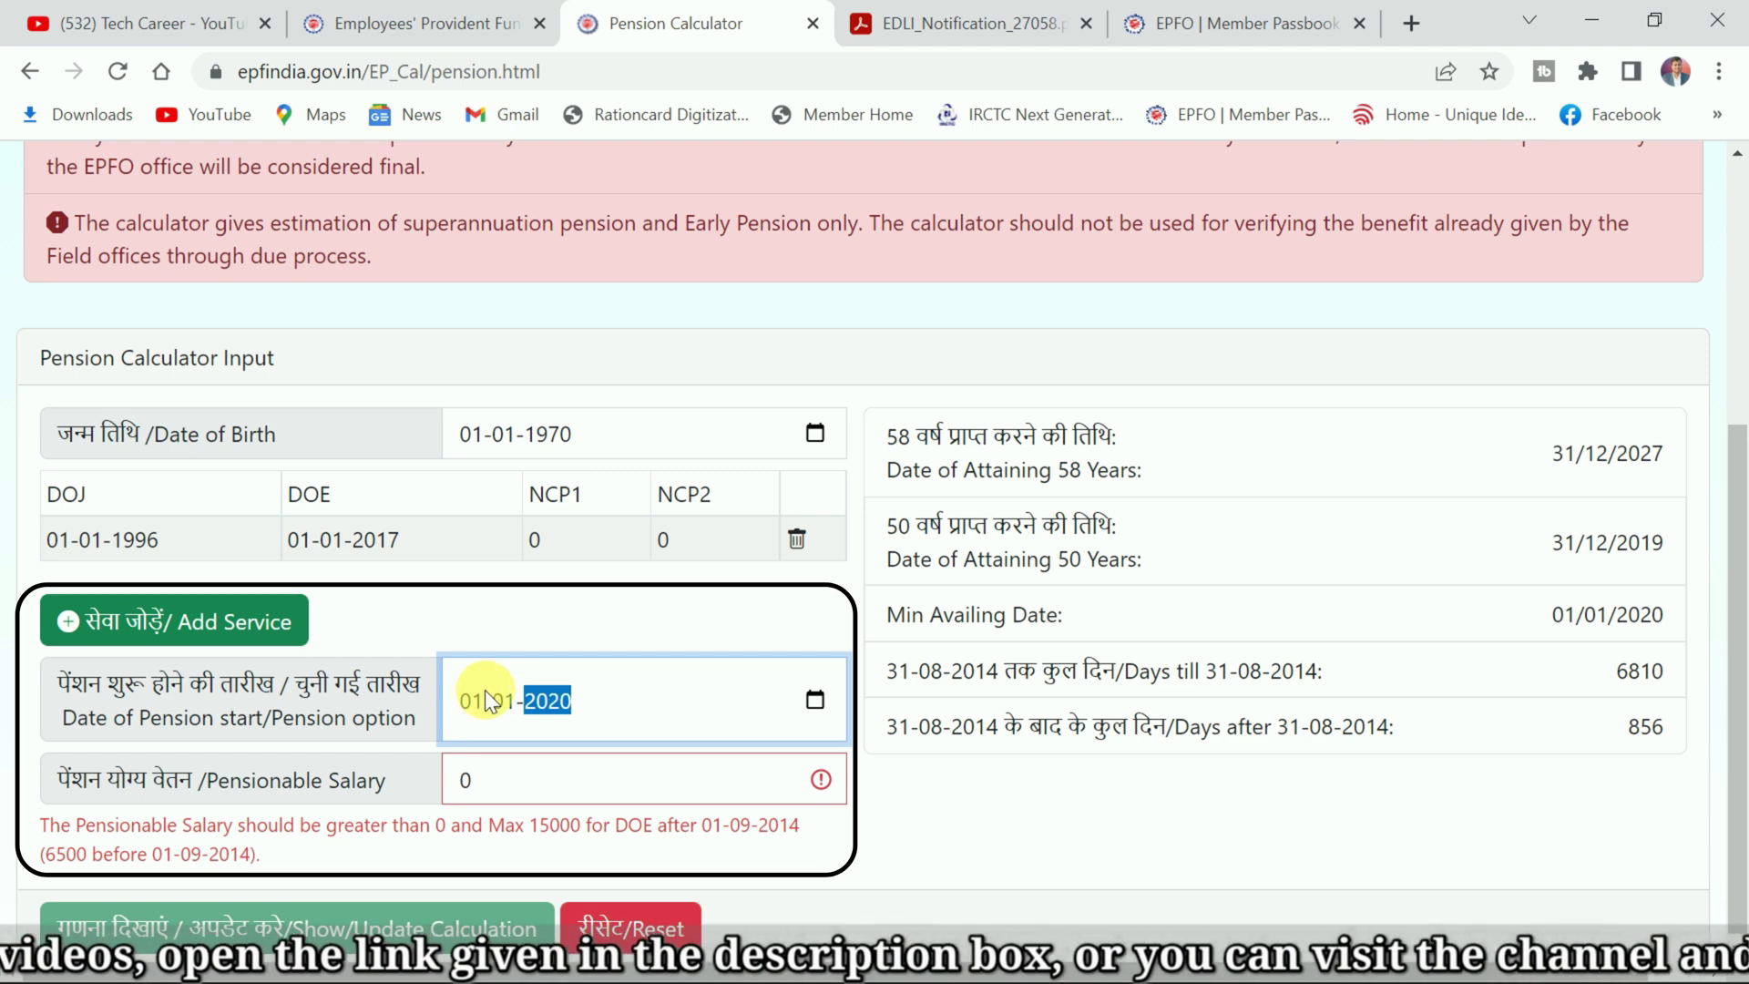
click(533, 785)
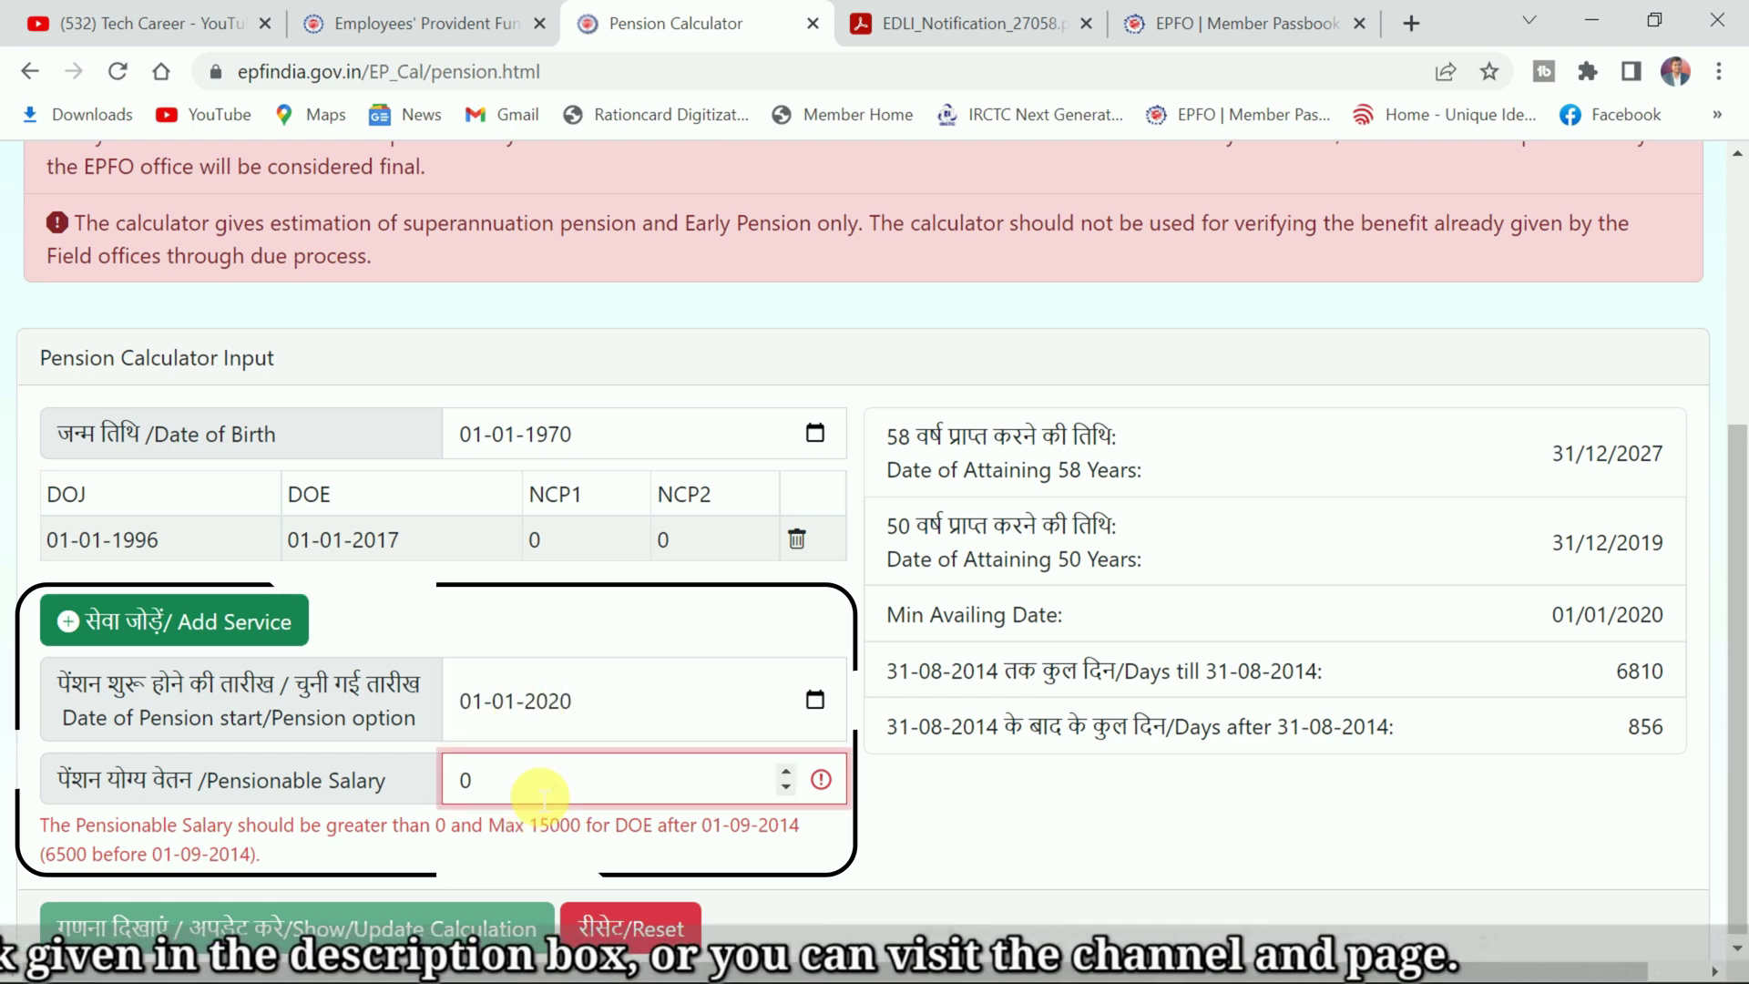
key(BackSpace)
text(15000)
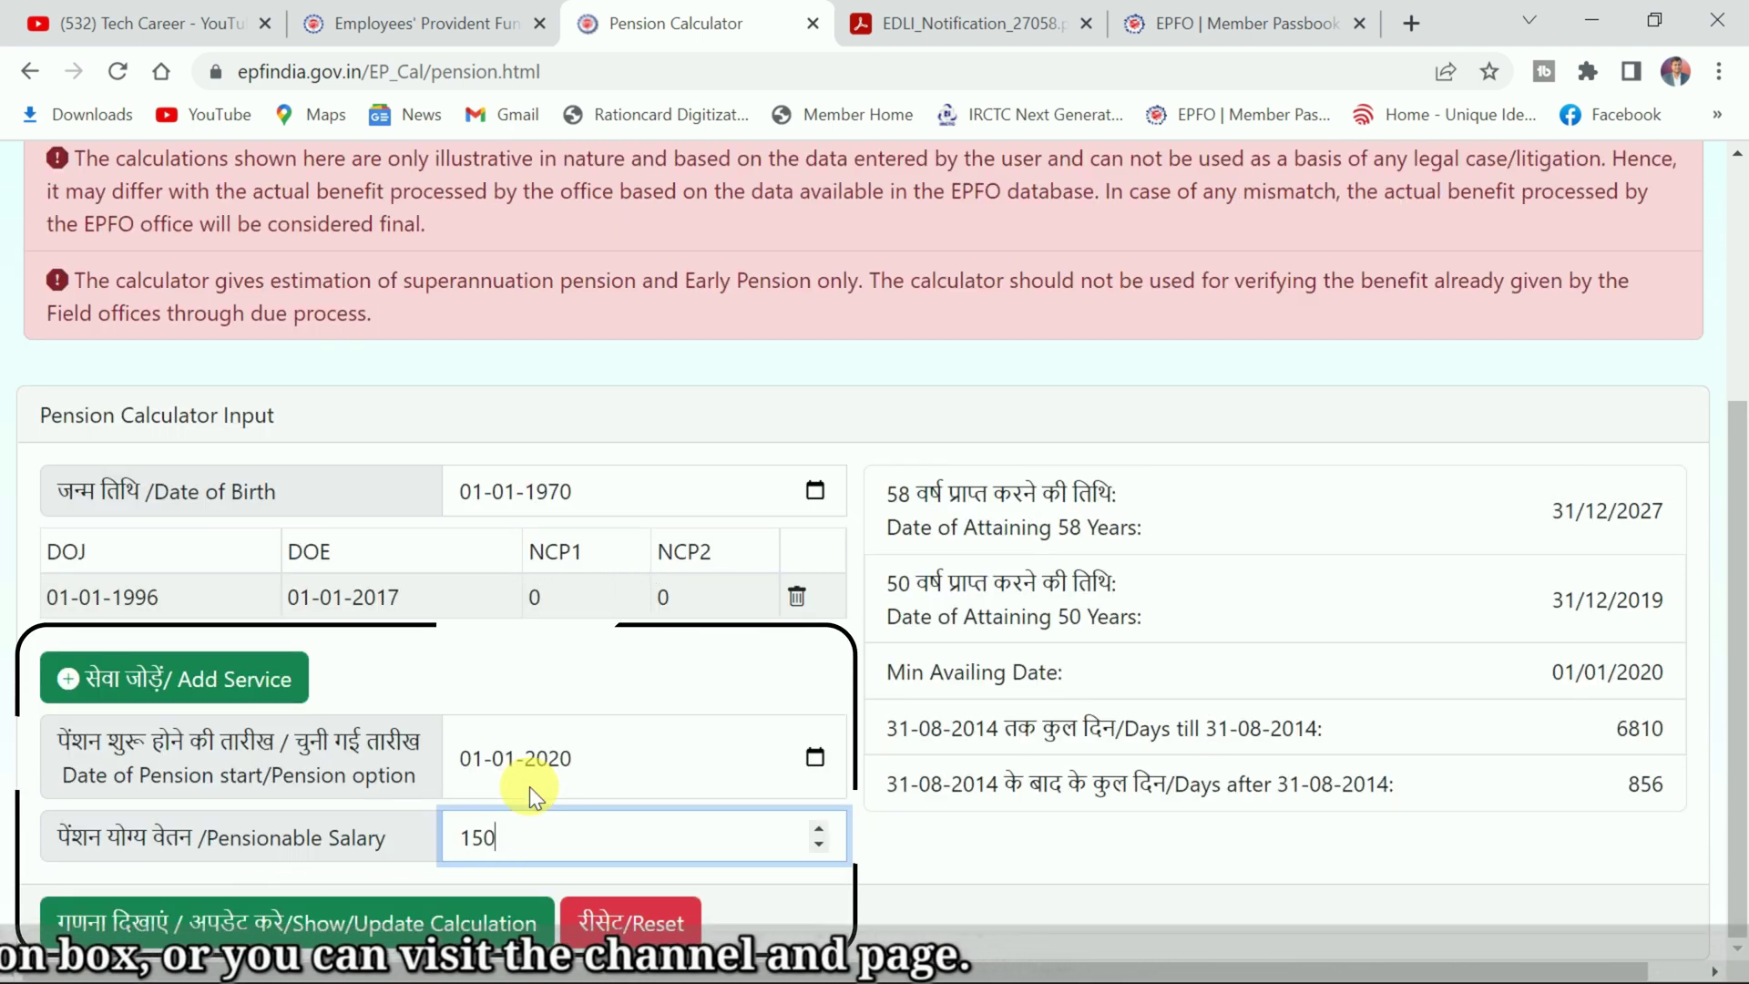
click(965, 907)
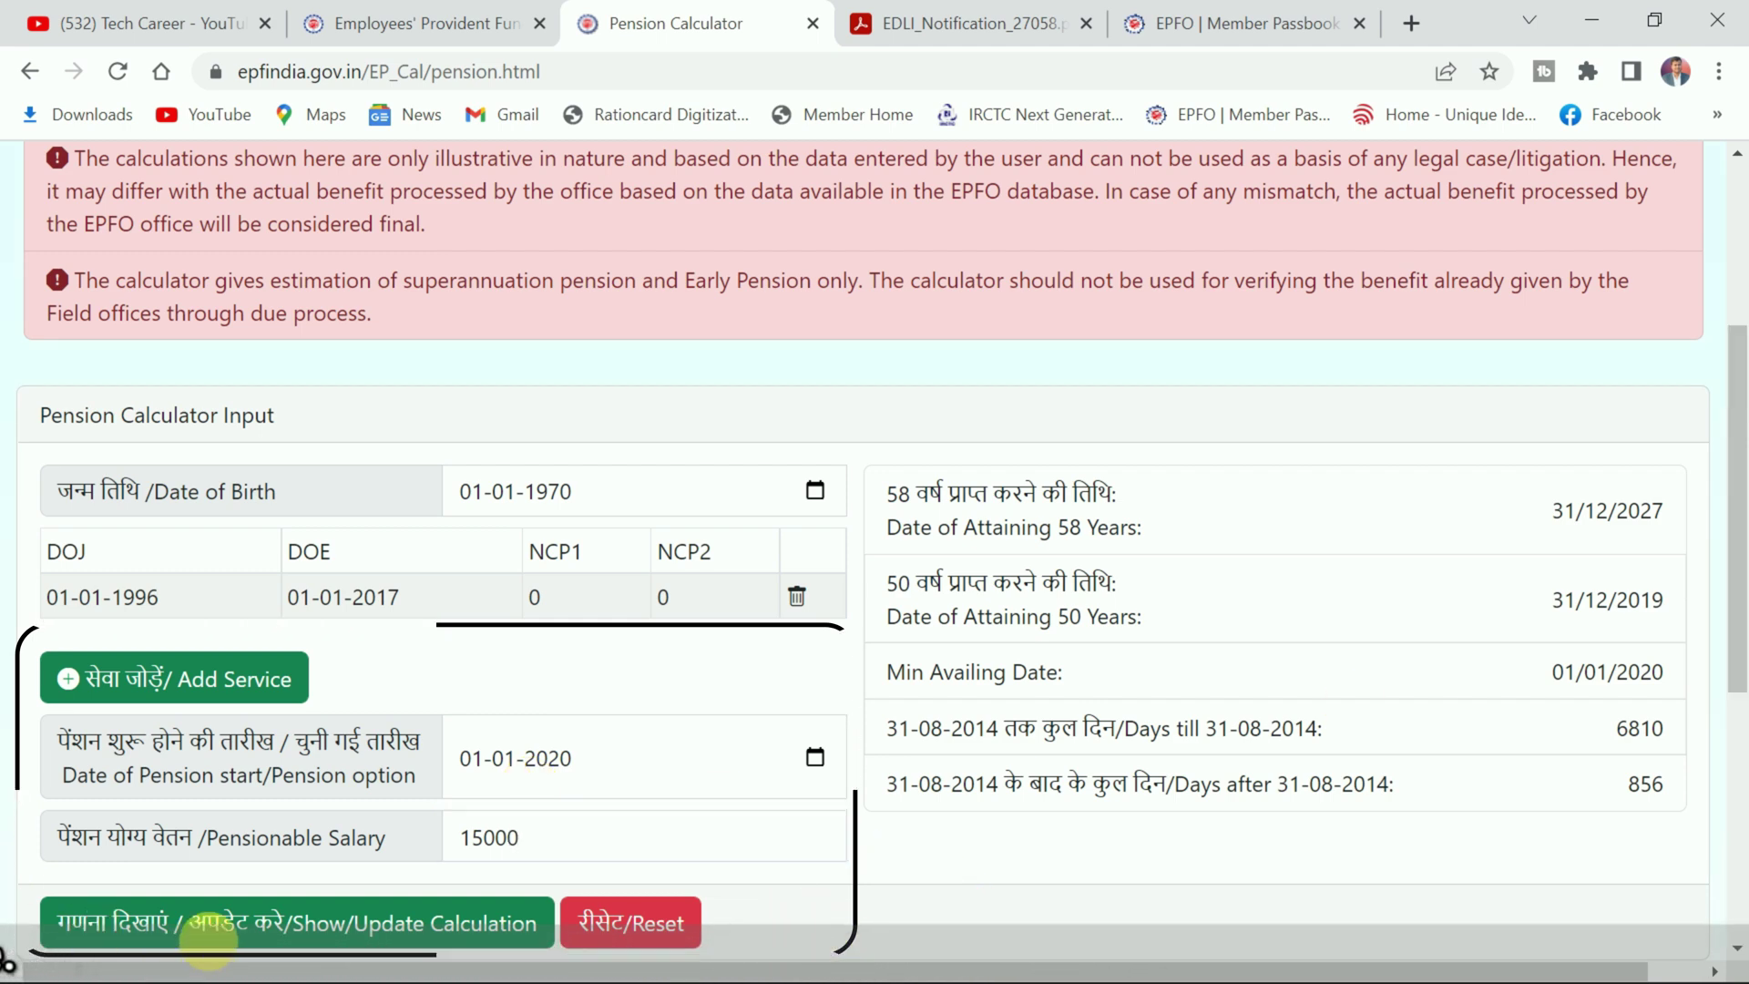
Show the pension calculation and examine the superannuation pension, the reduction due to early pension and the early pension
click(296, 923)
scroll(351, 911, down, 5)
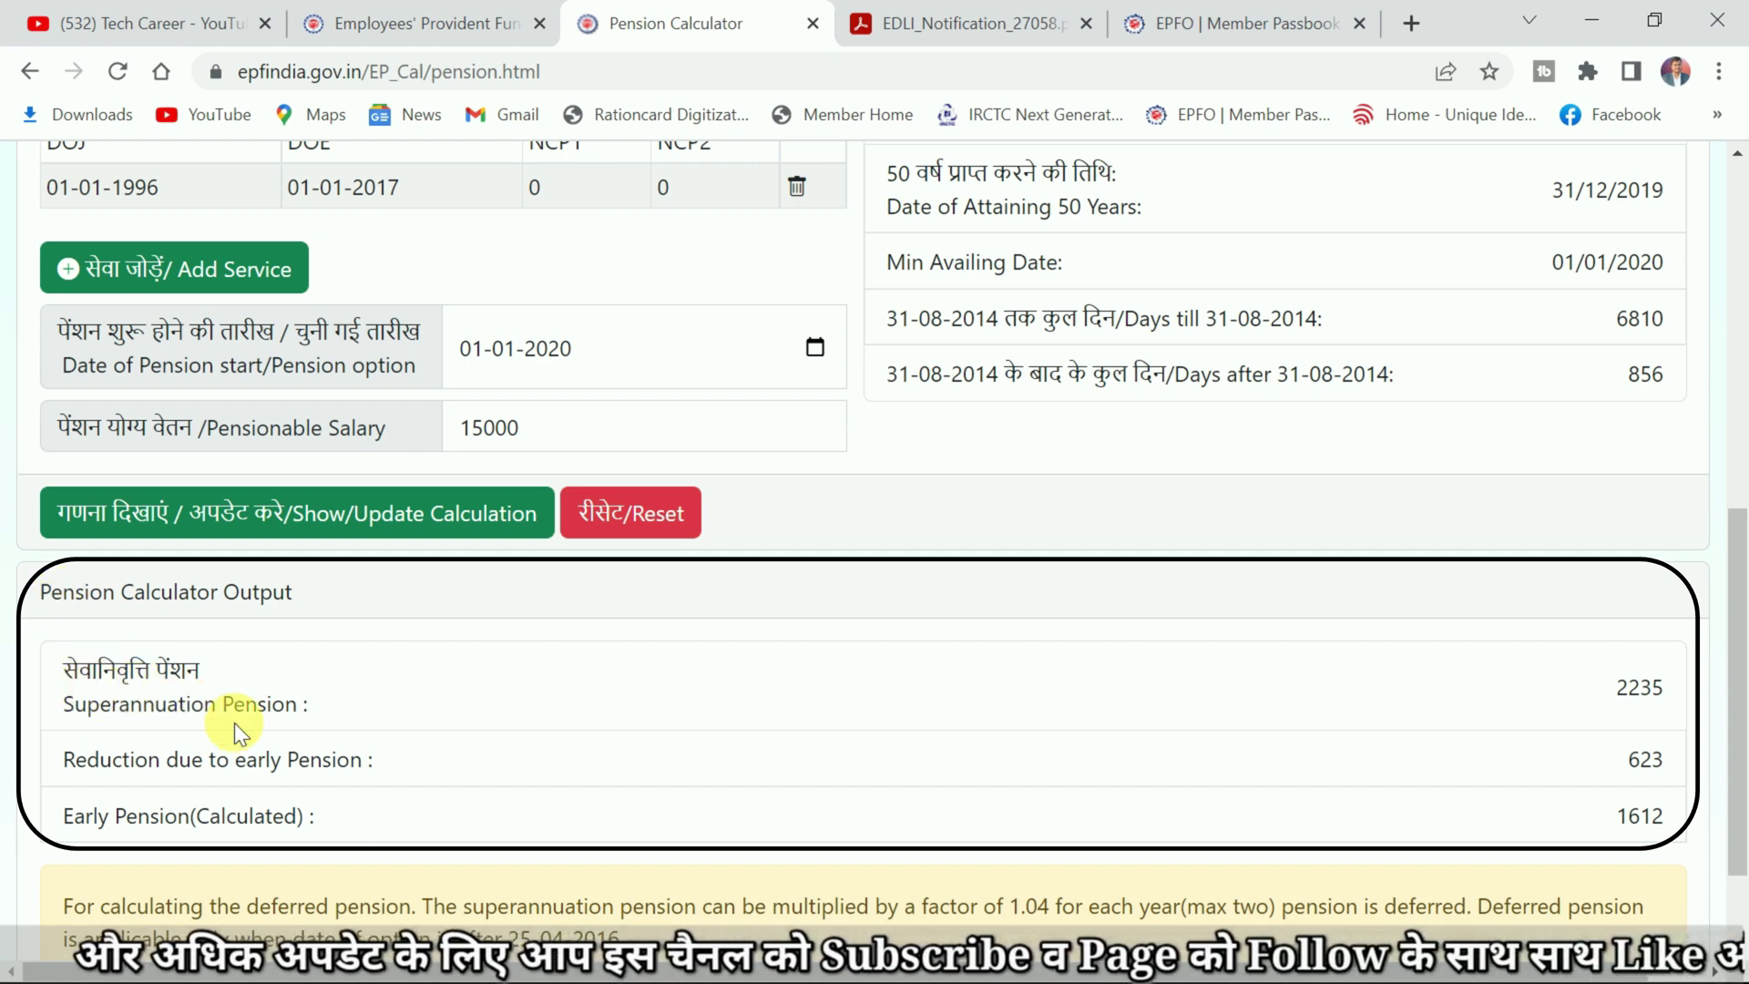
scroll(233, 723, down, 2)
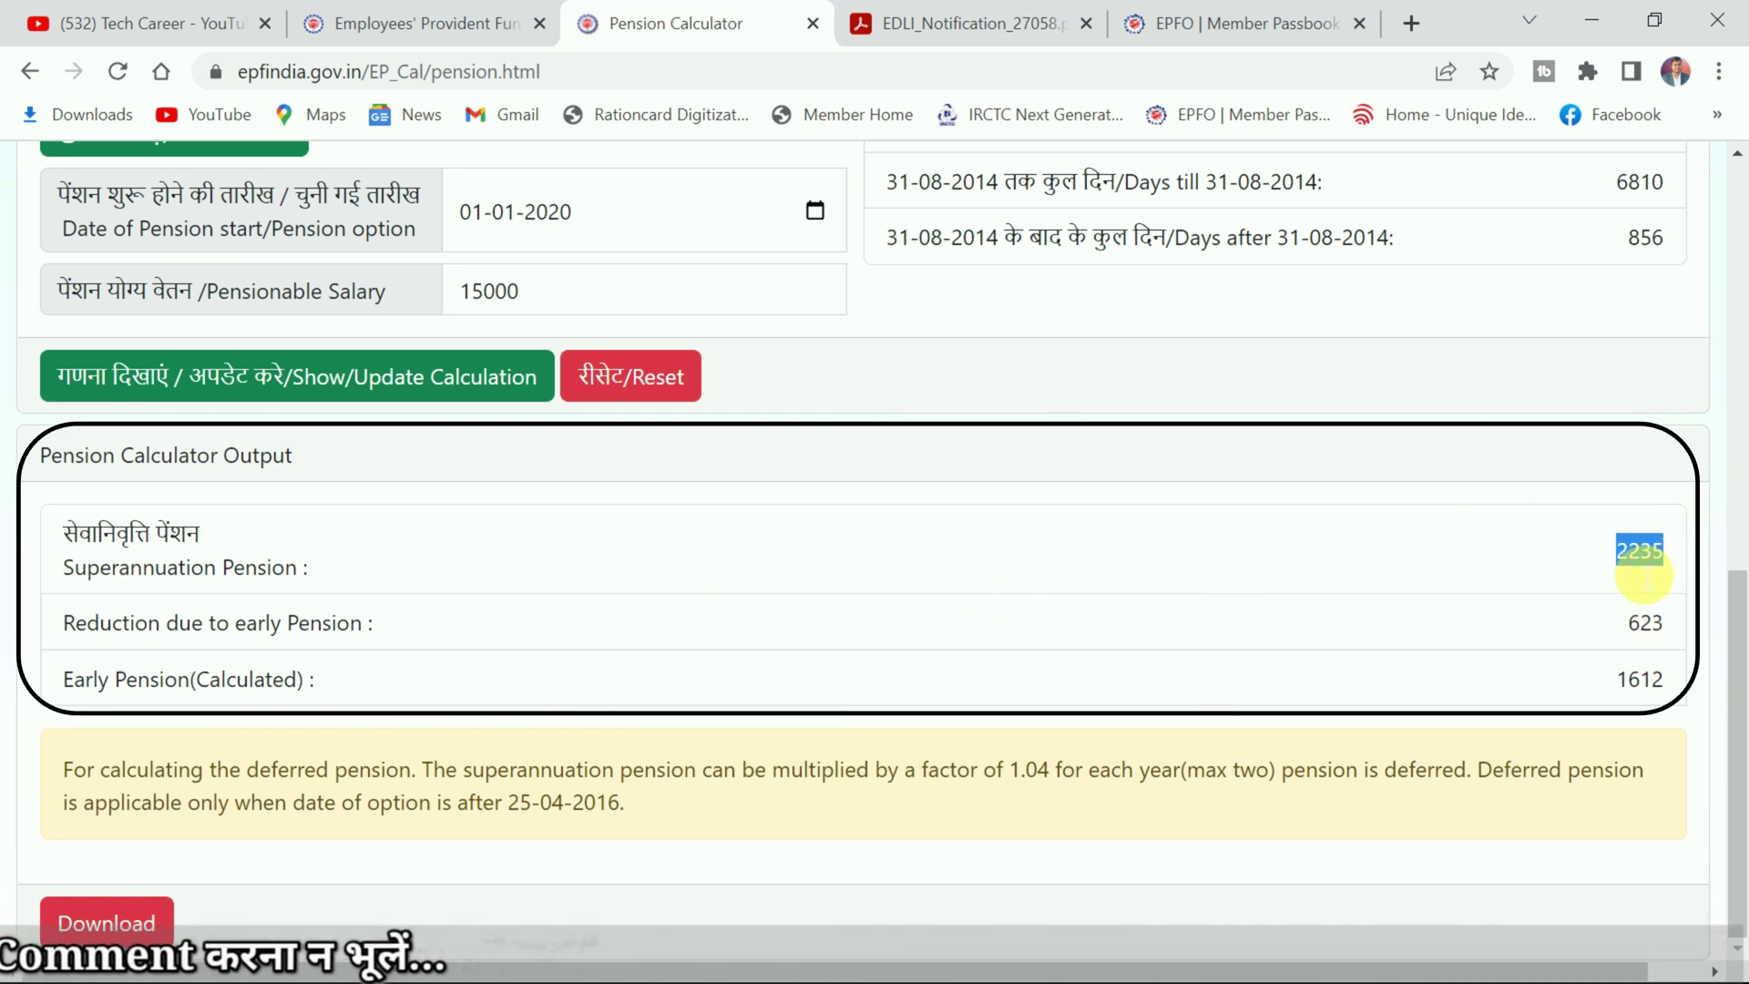
click(1599, 566)
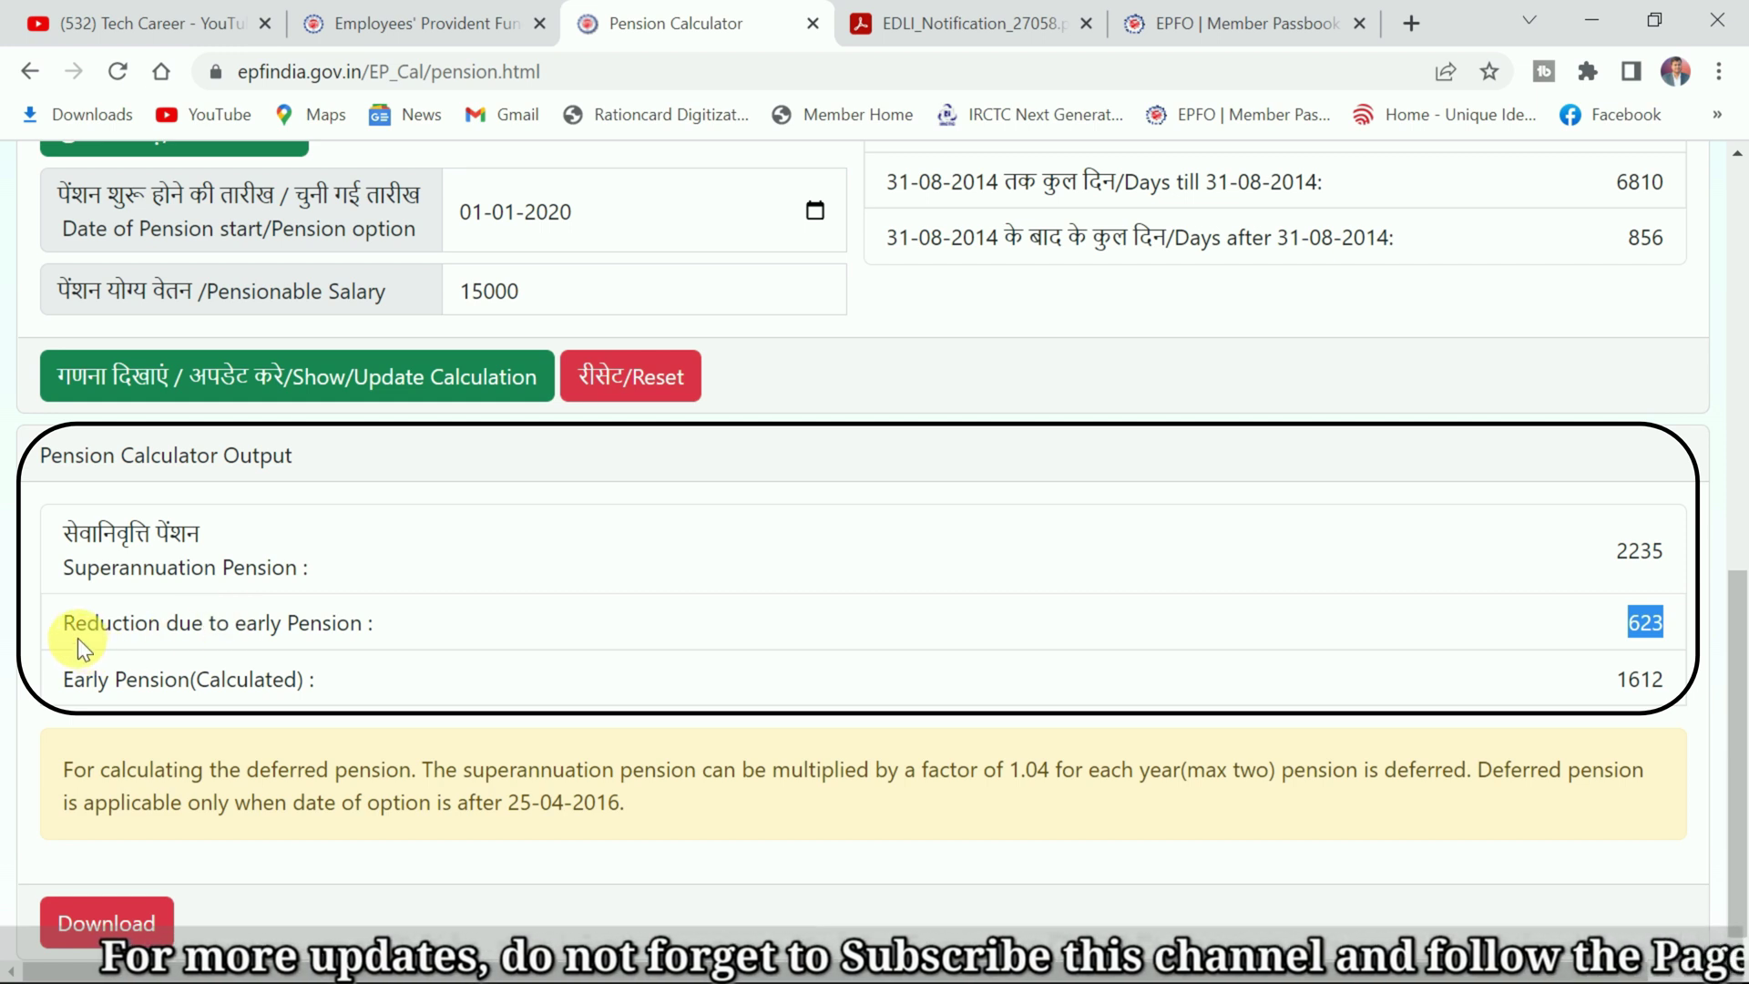
drag(63, 637, 366, 645)
drag(1614, 681, 1680, 697)
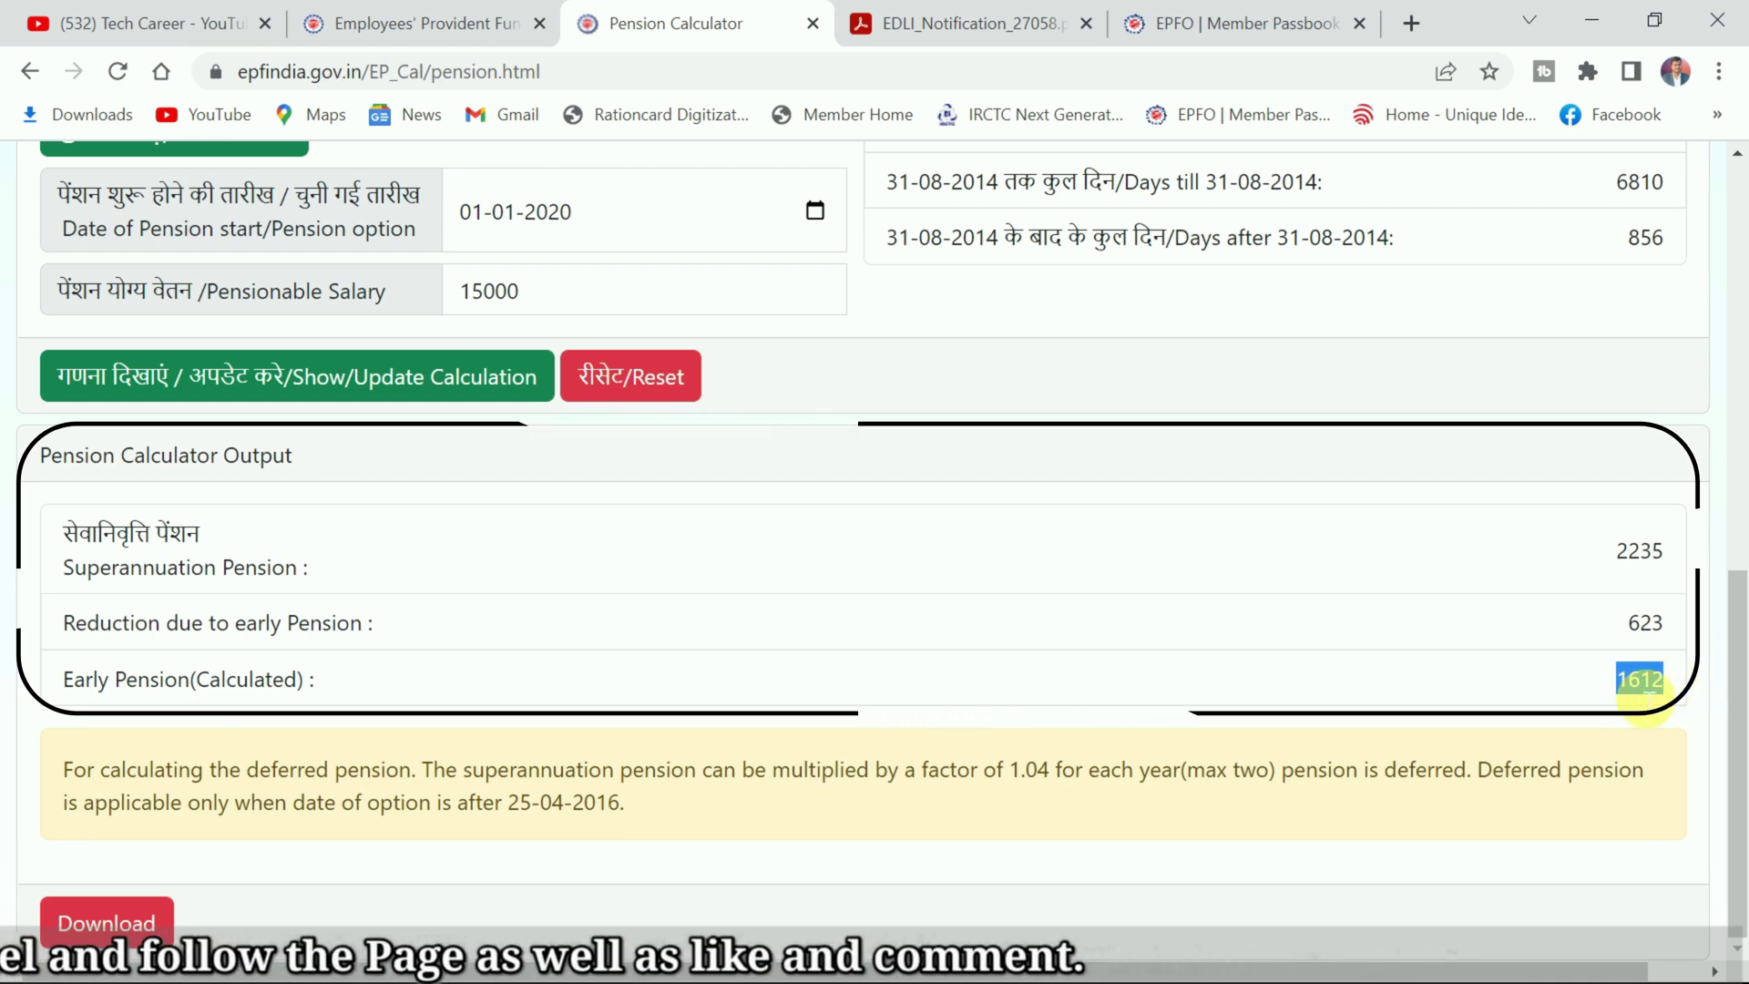
Change the pension start date to 01-01-2025
scroll(1513, 663, up, 3)
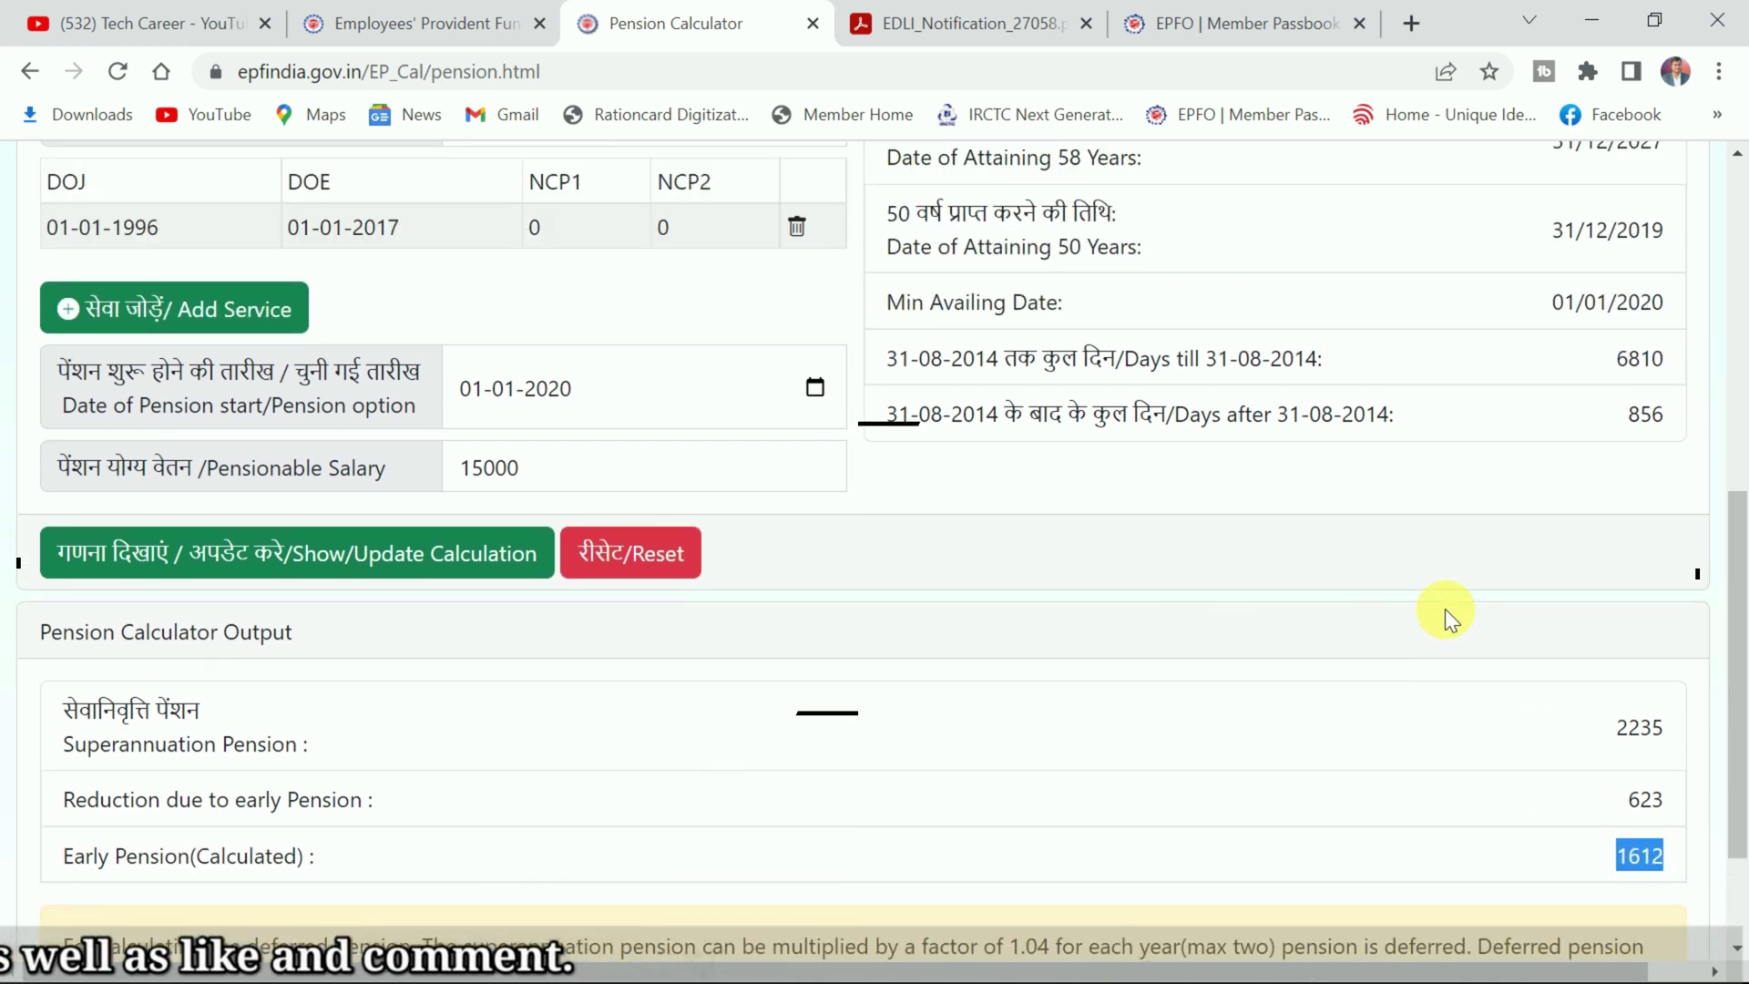
click(570, 490)
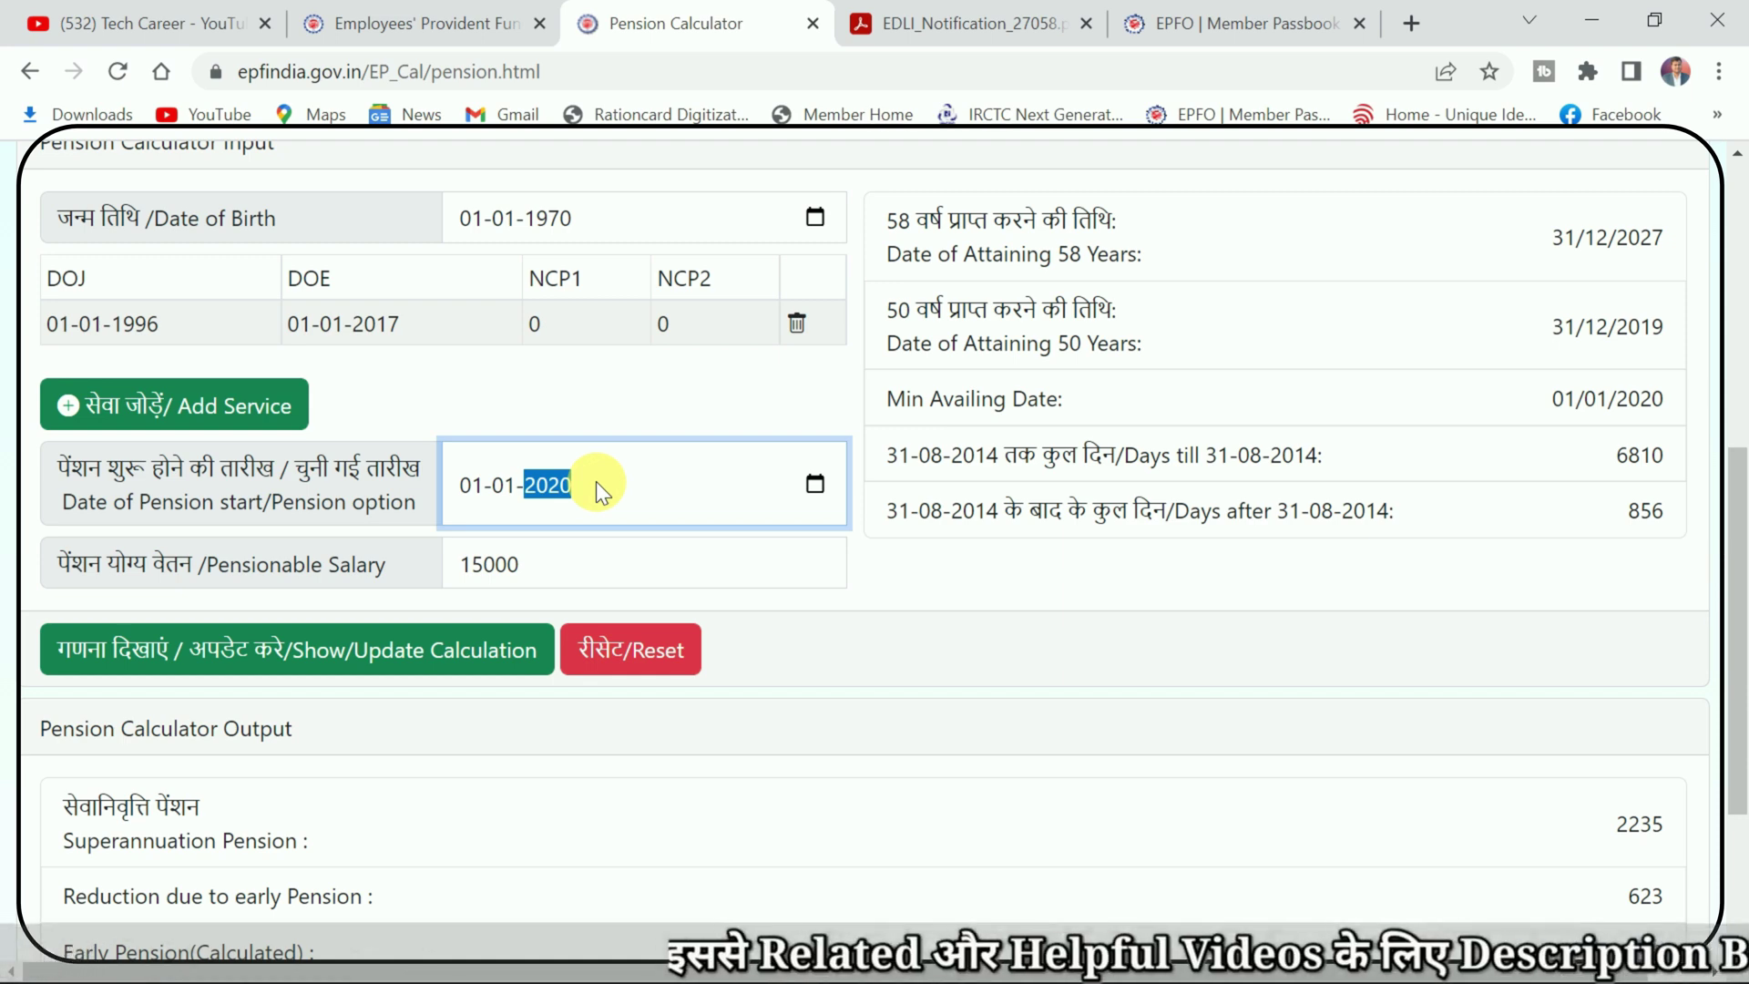
text(2)
scroll(595, 480, up, 3)
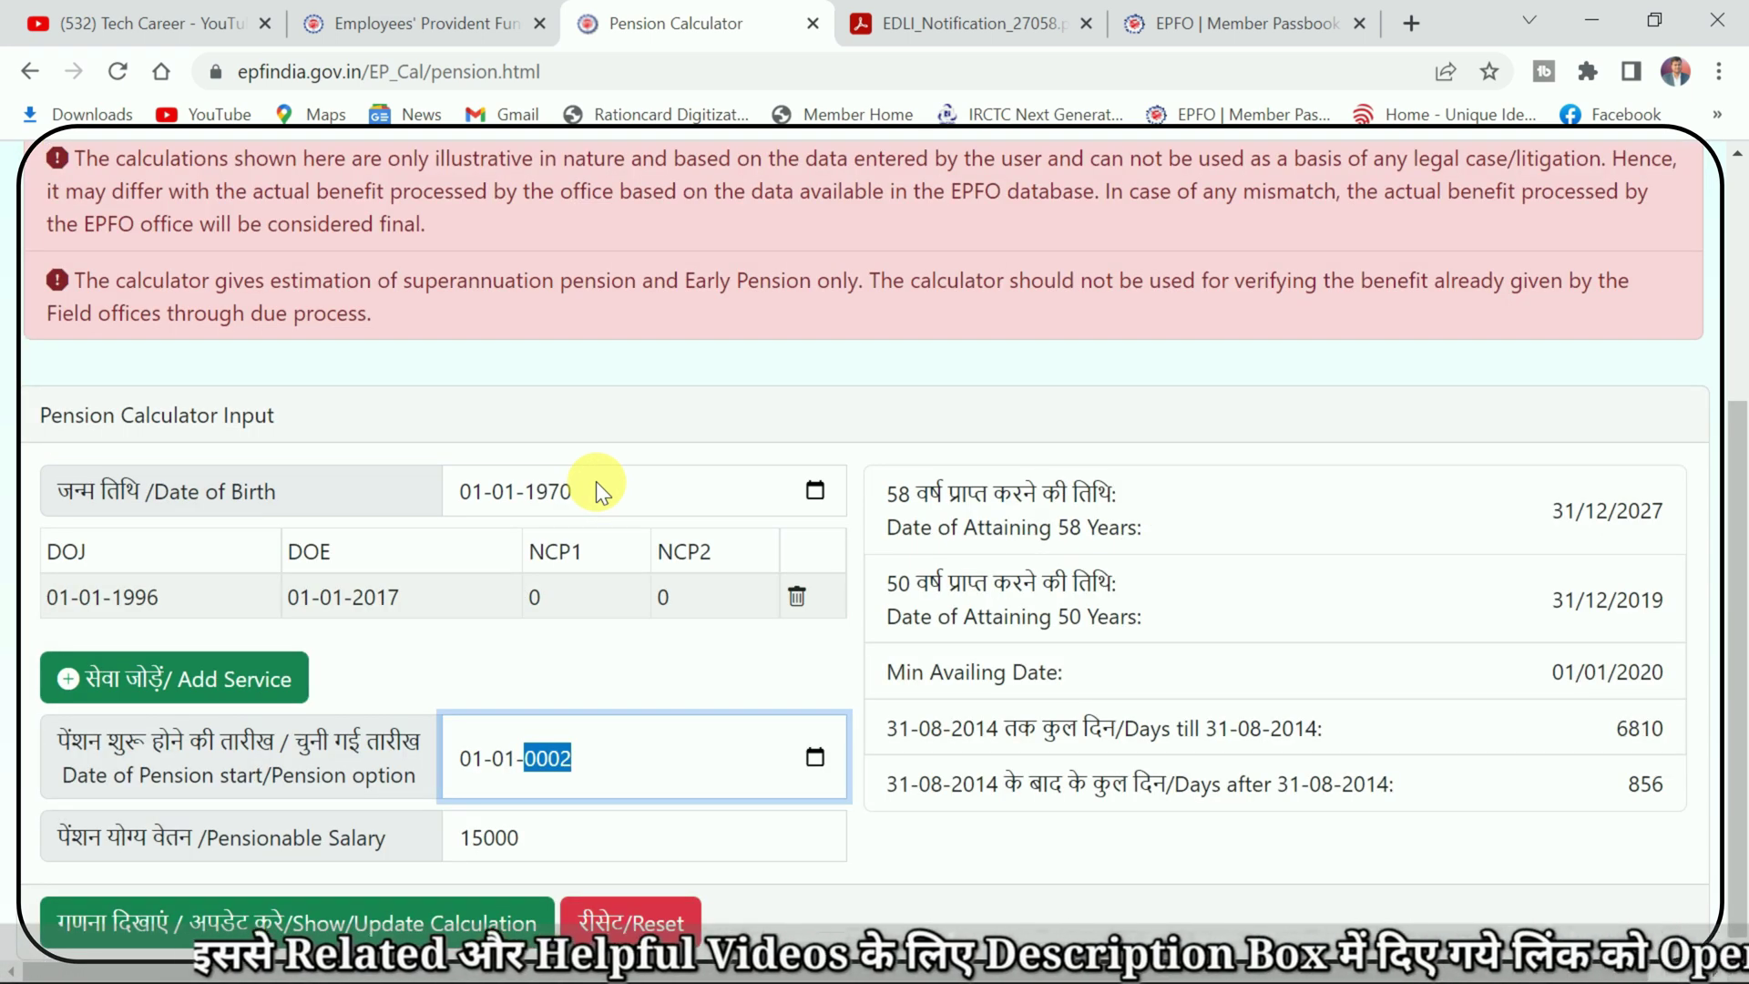
text(025)
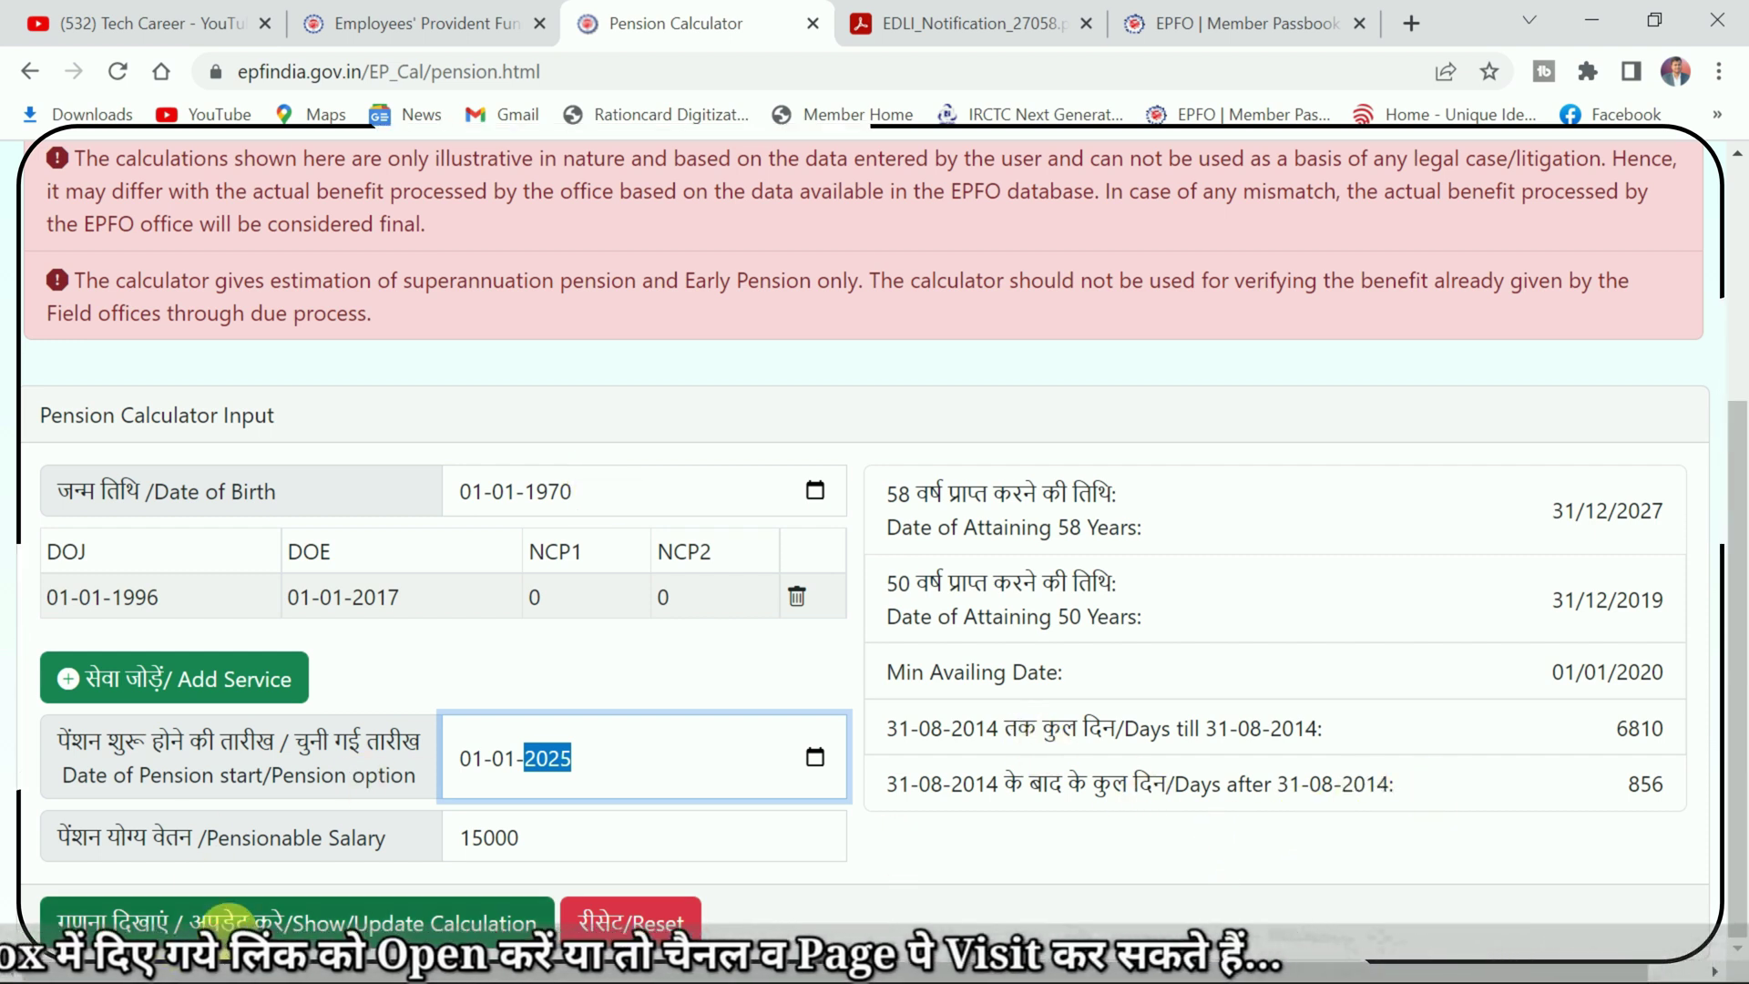
Update the pension calculation and check the calculated early pension amount in the output
click(273, 919)
scroll(1215, 816, down, 5)
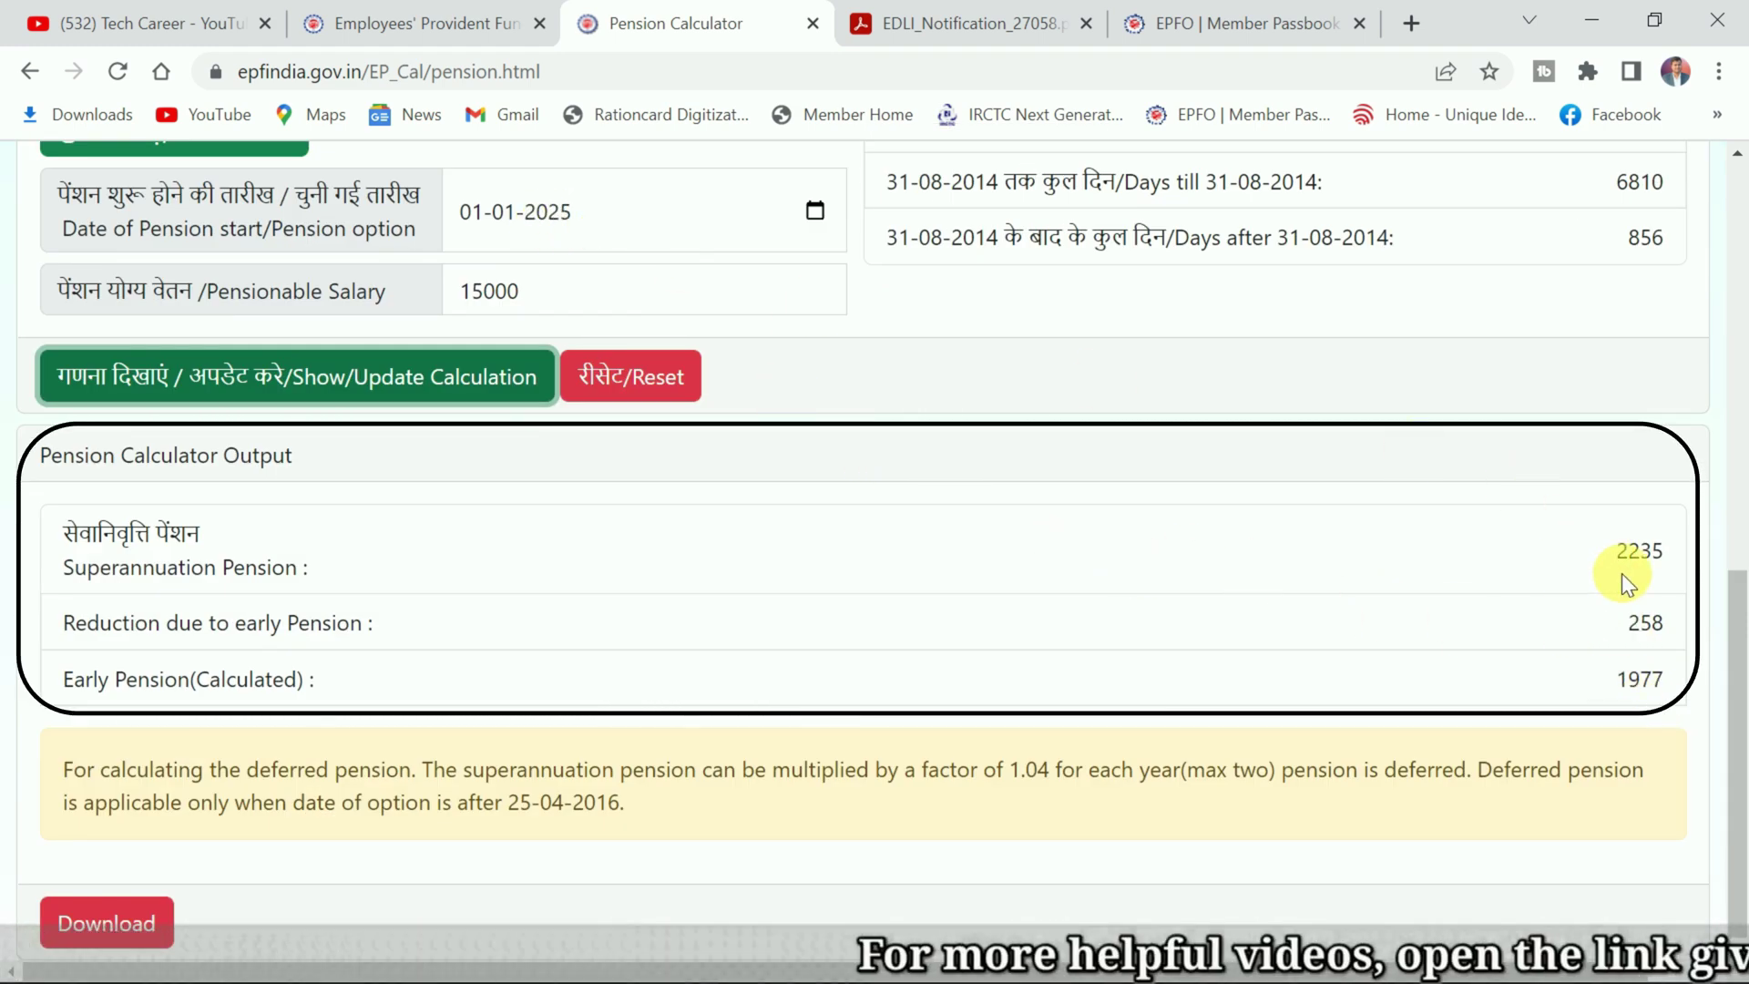
double_click(1639, 679)
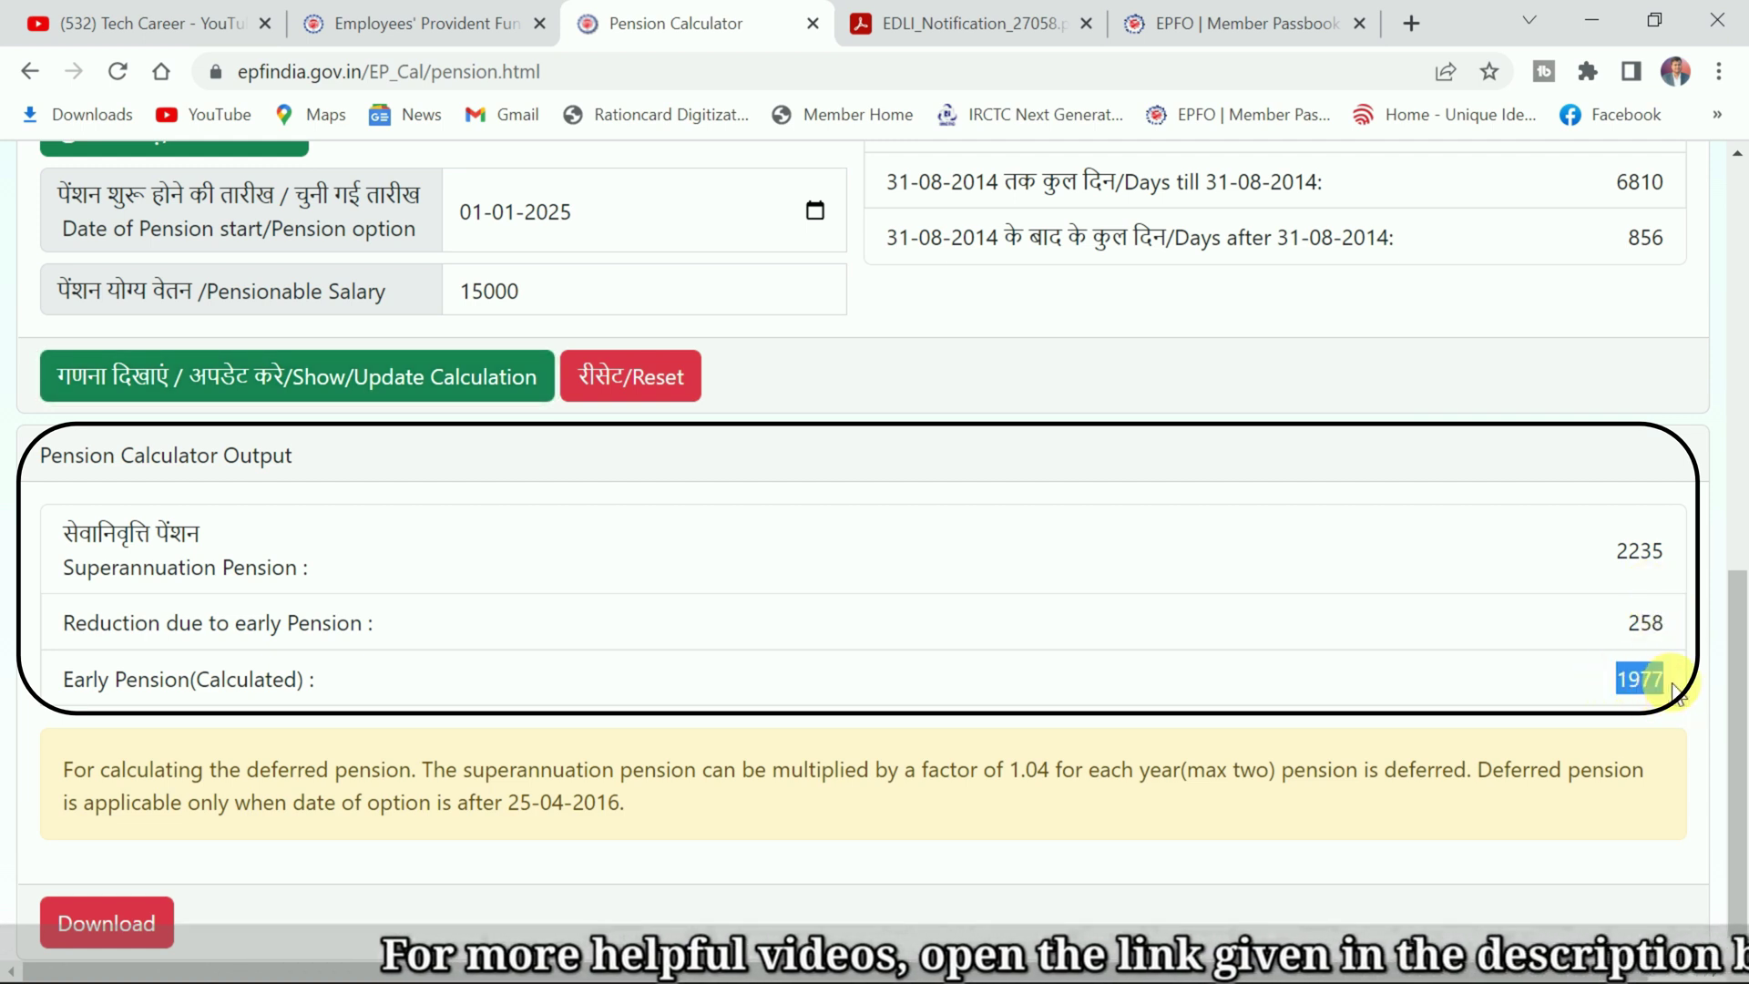
Check the reduction due to early pension in the output and the date of attaining 58 years
click(1621, 645)
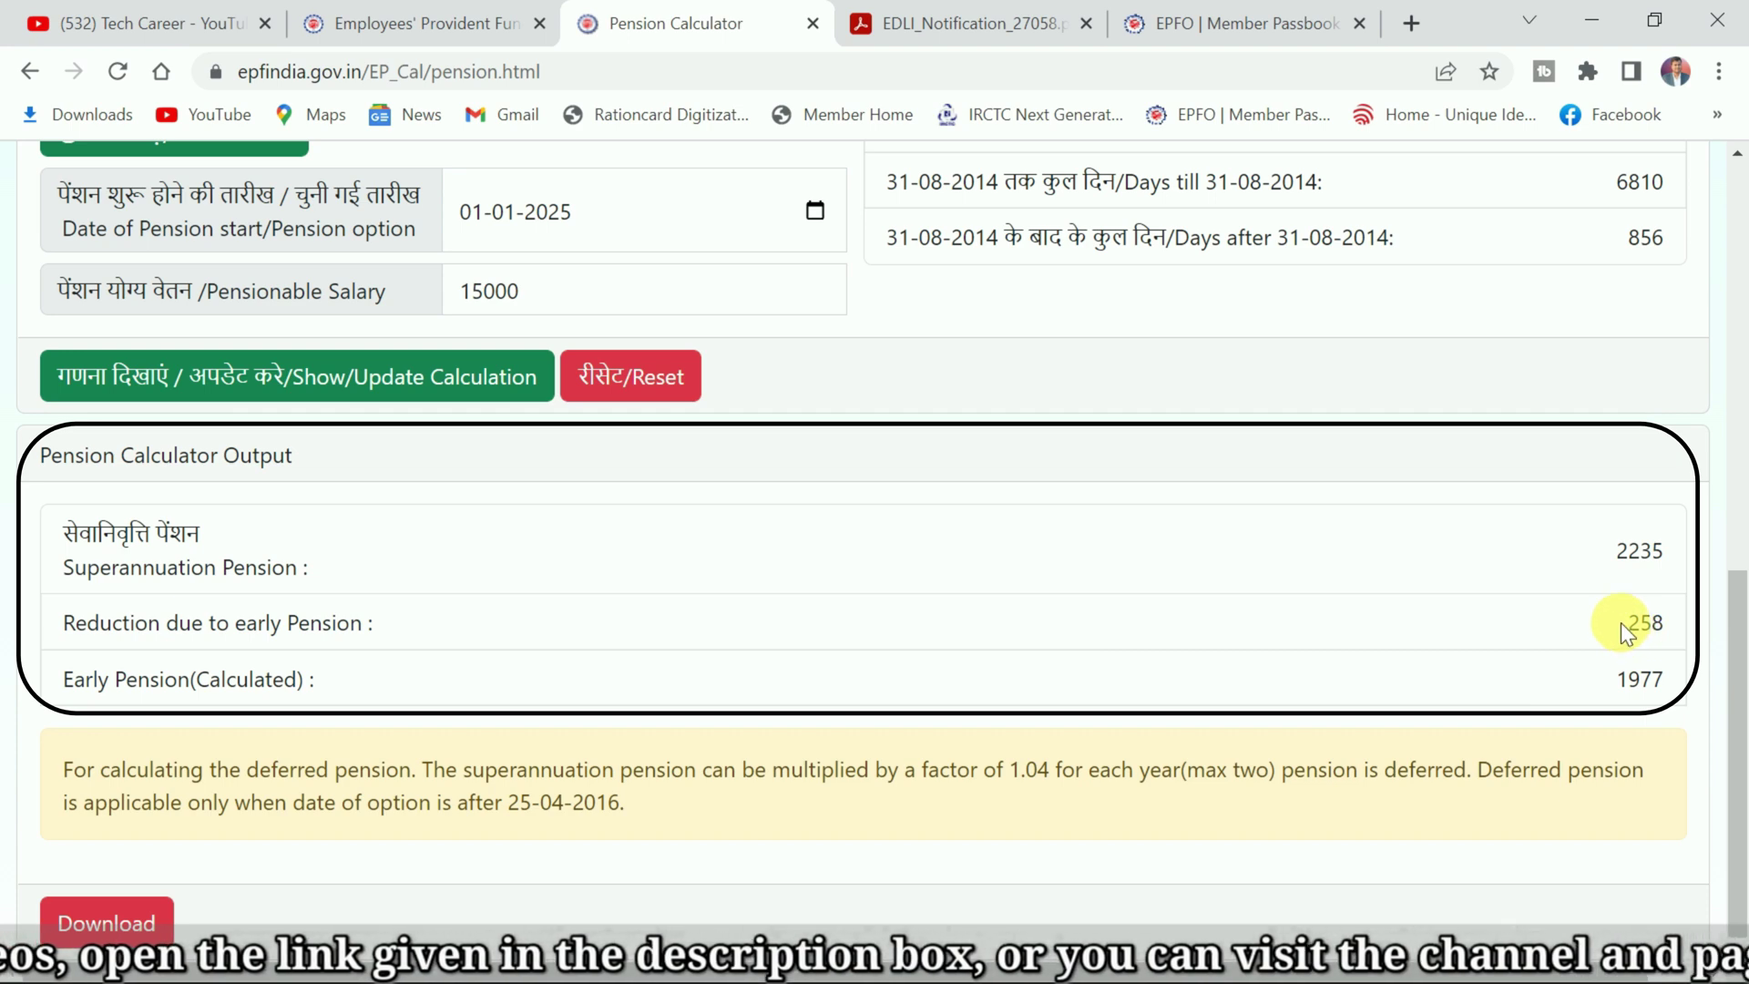
drag(1620, 621, 1670, 621)
scroll(1276, 593, up, 5)
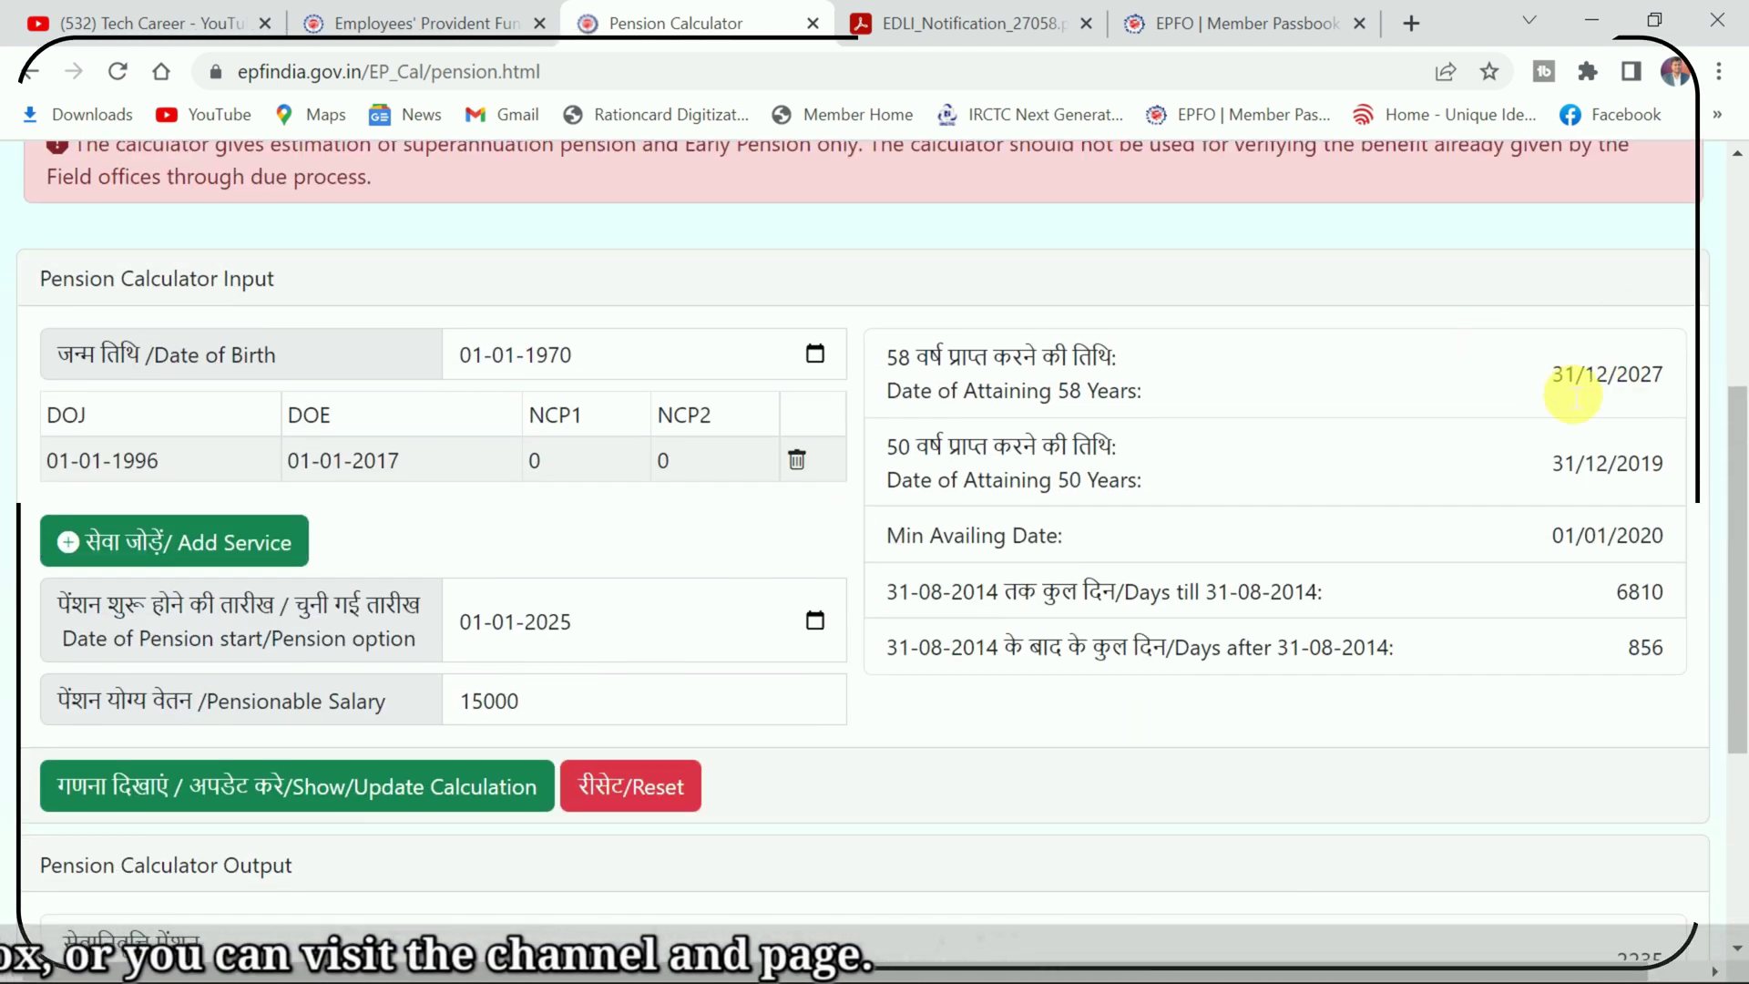
double_click(1637, 382)
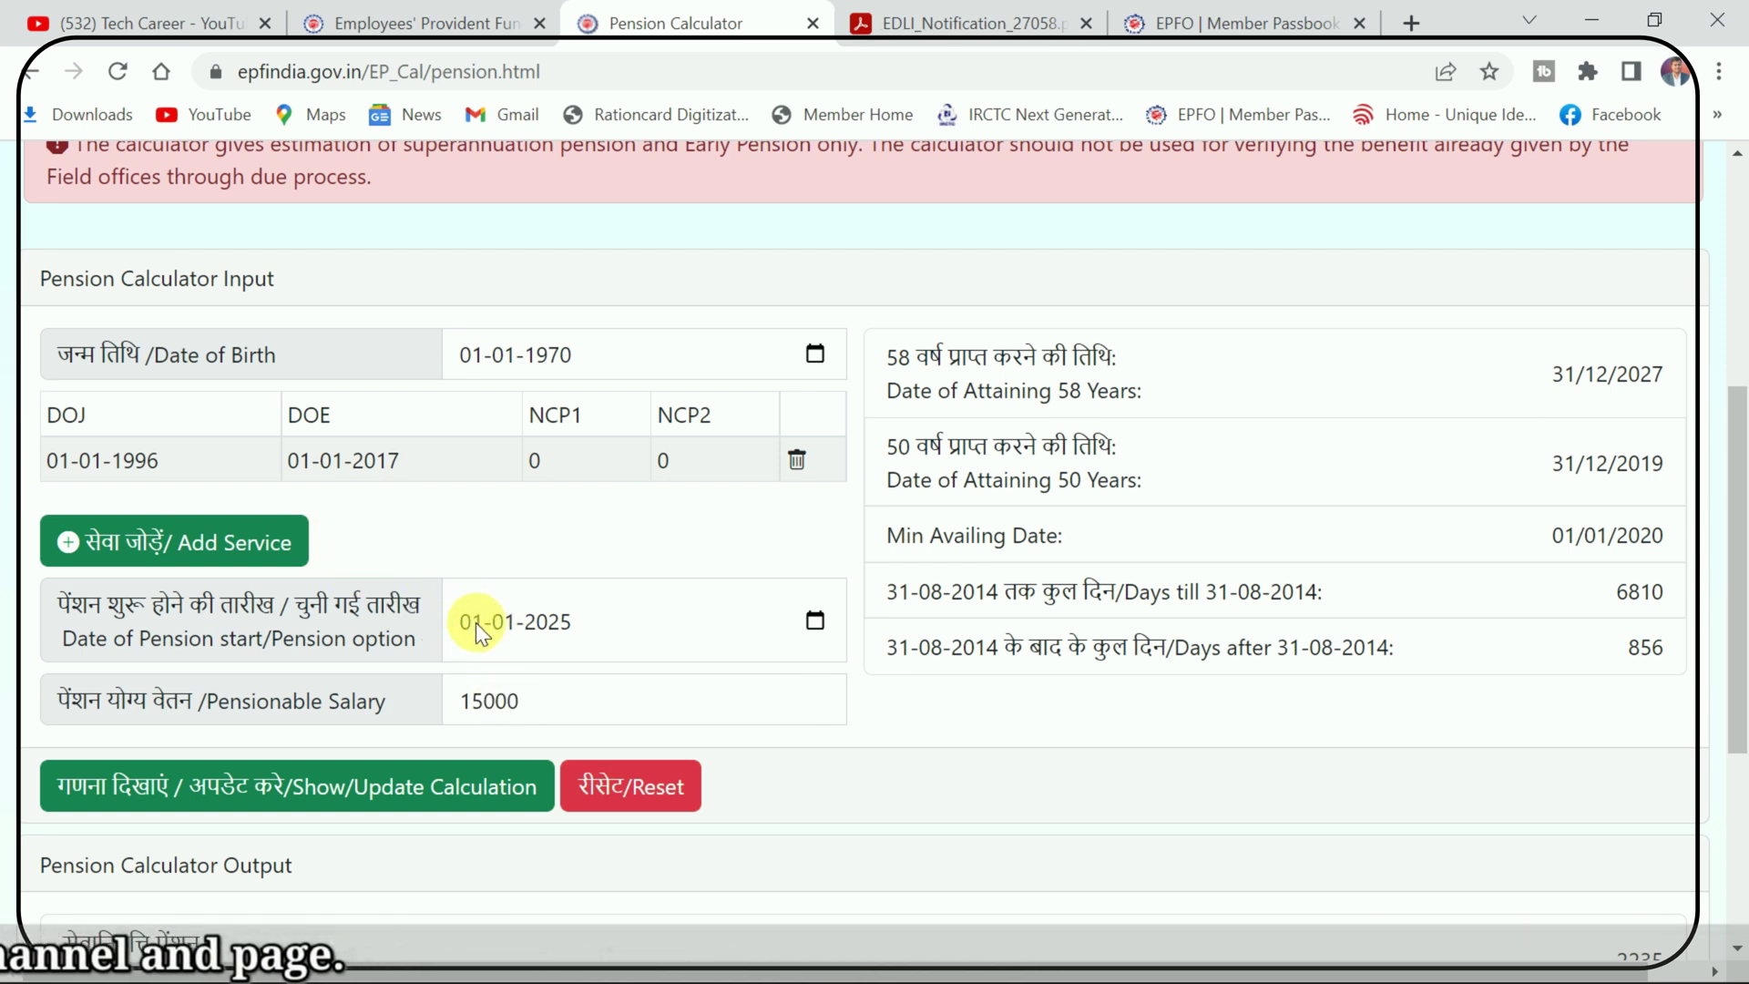
Change the pension start date to 31-12-2027
click(564, 625)
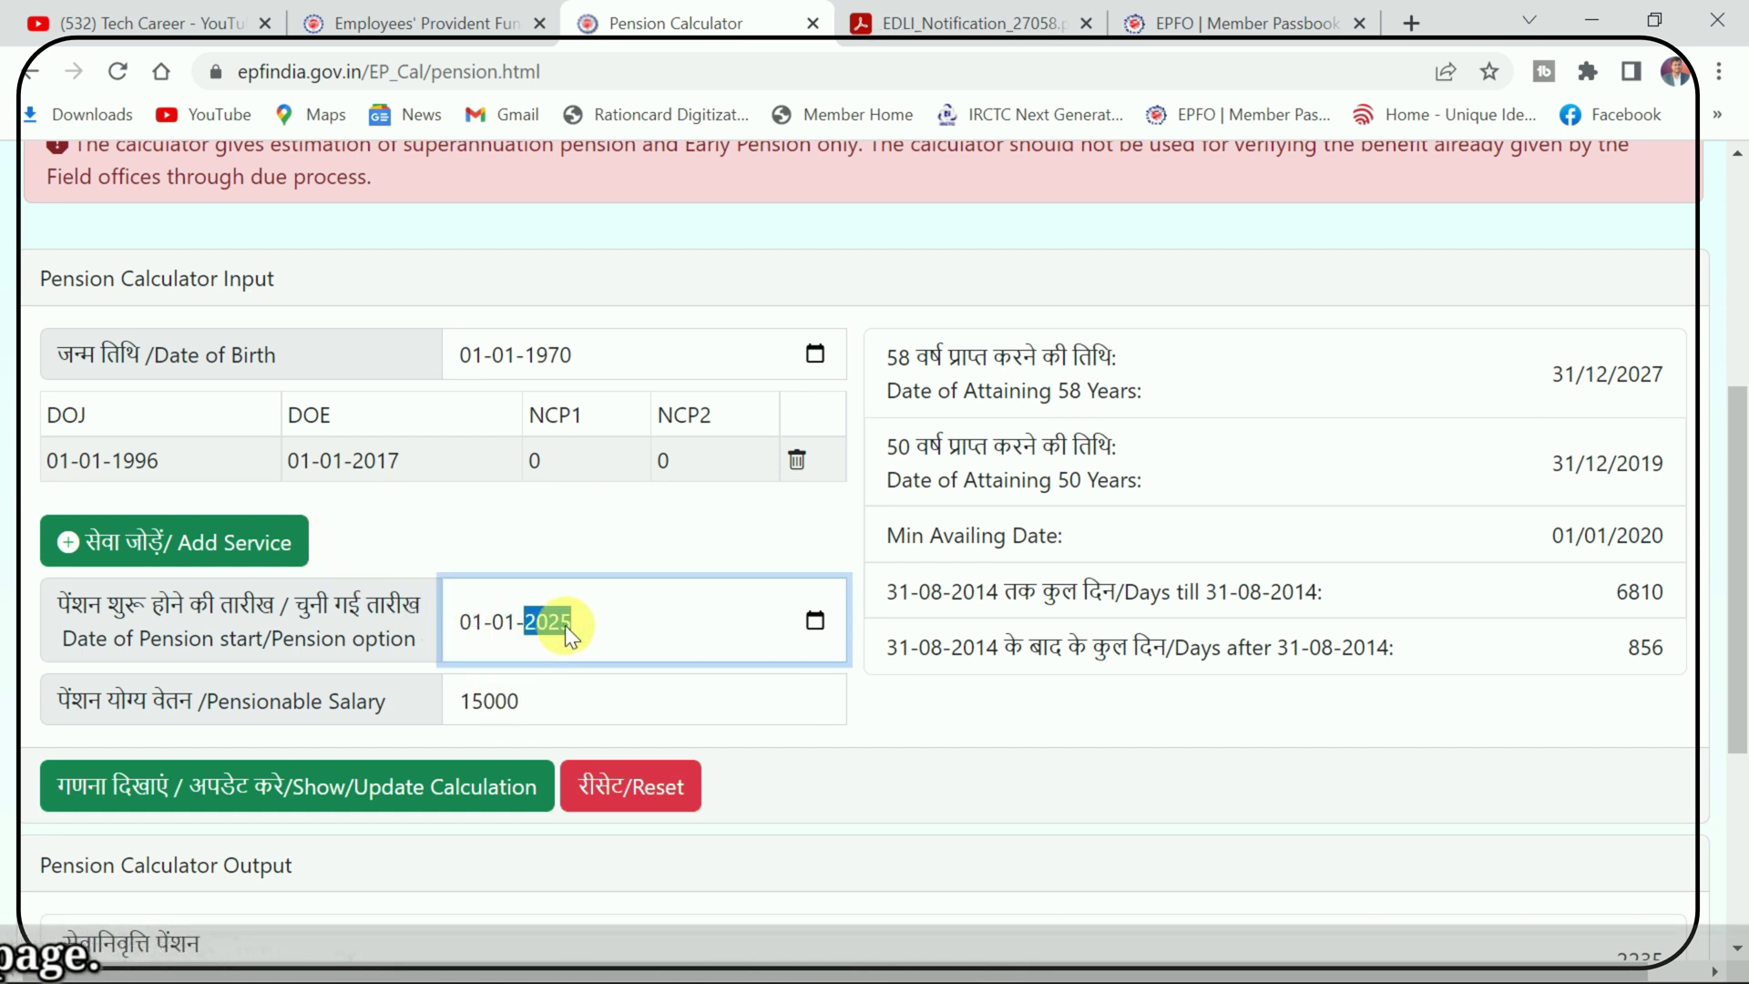
click(469, 626)
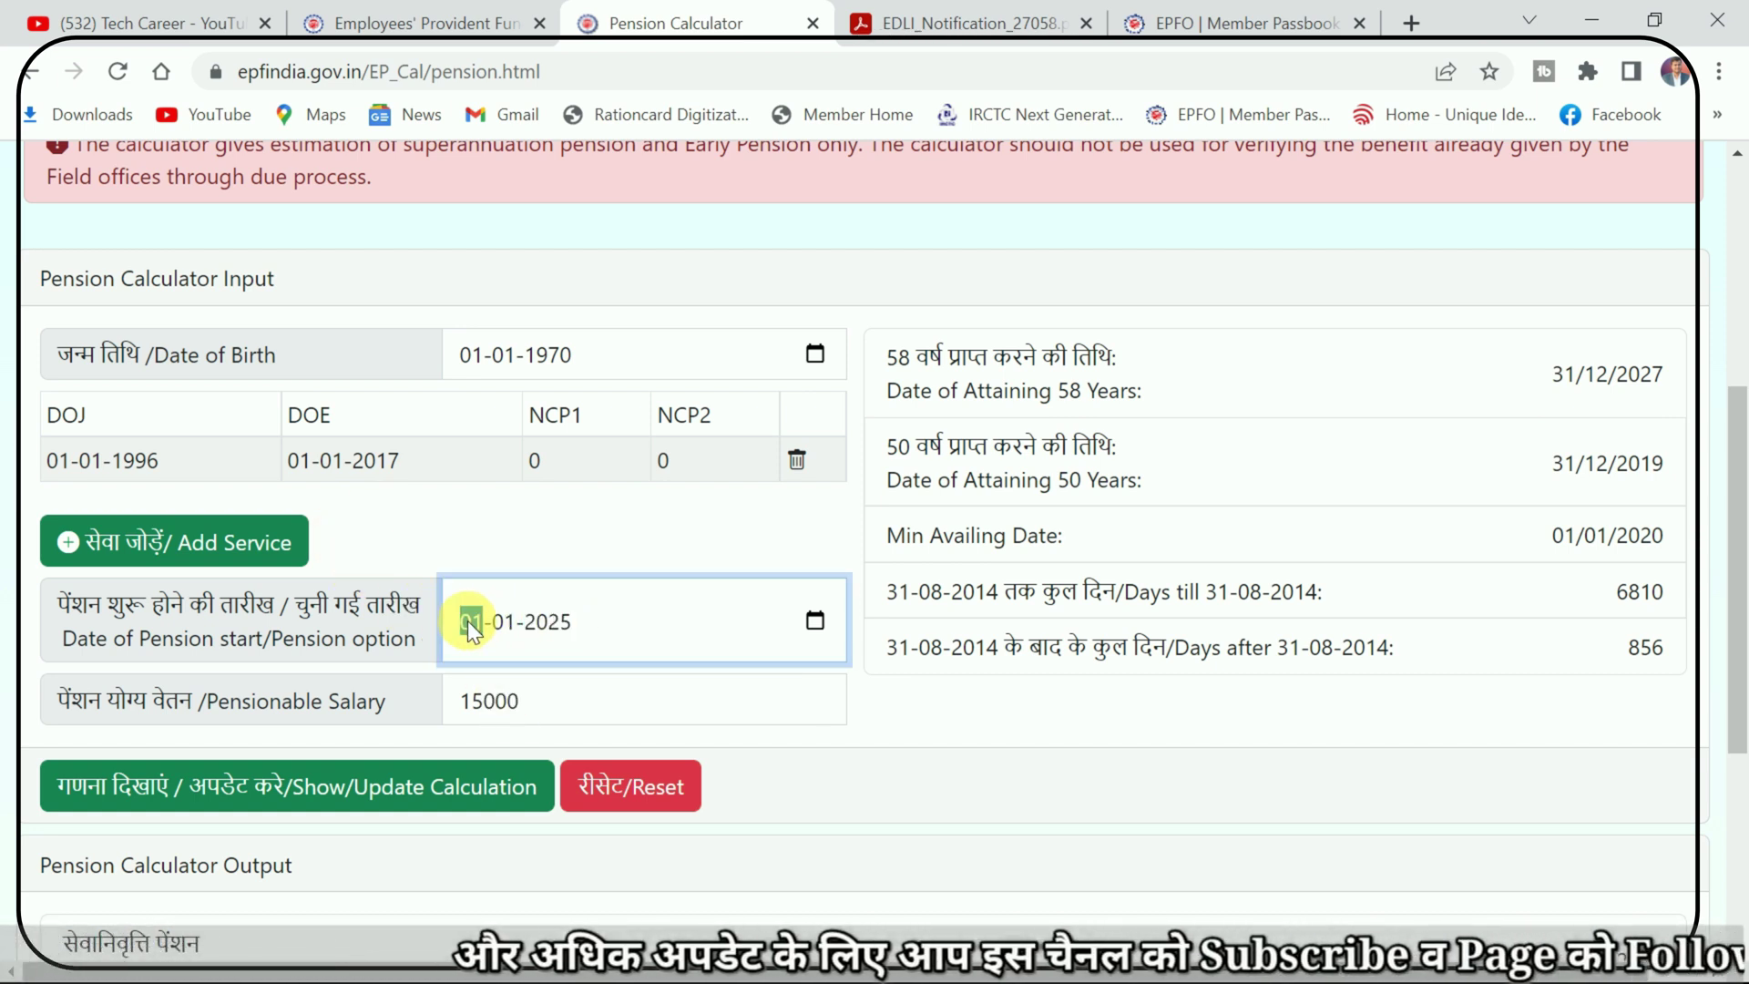
scroll(471, 628, up, 1)
text(31-12-0)
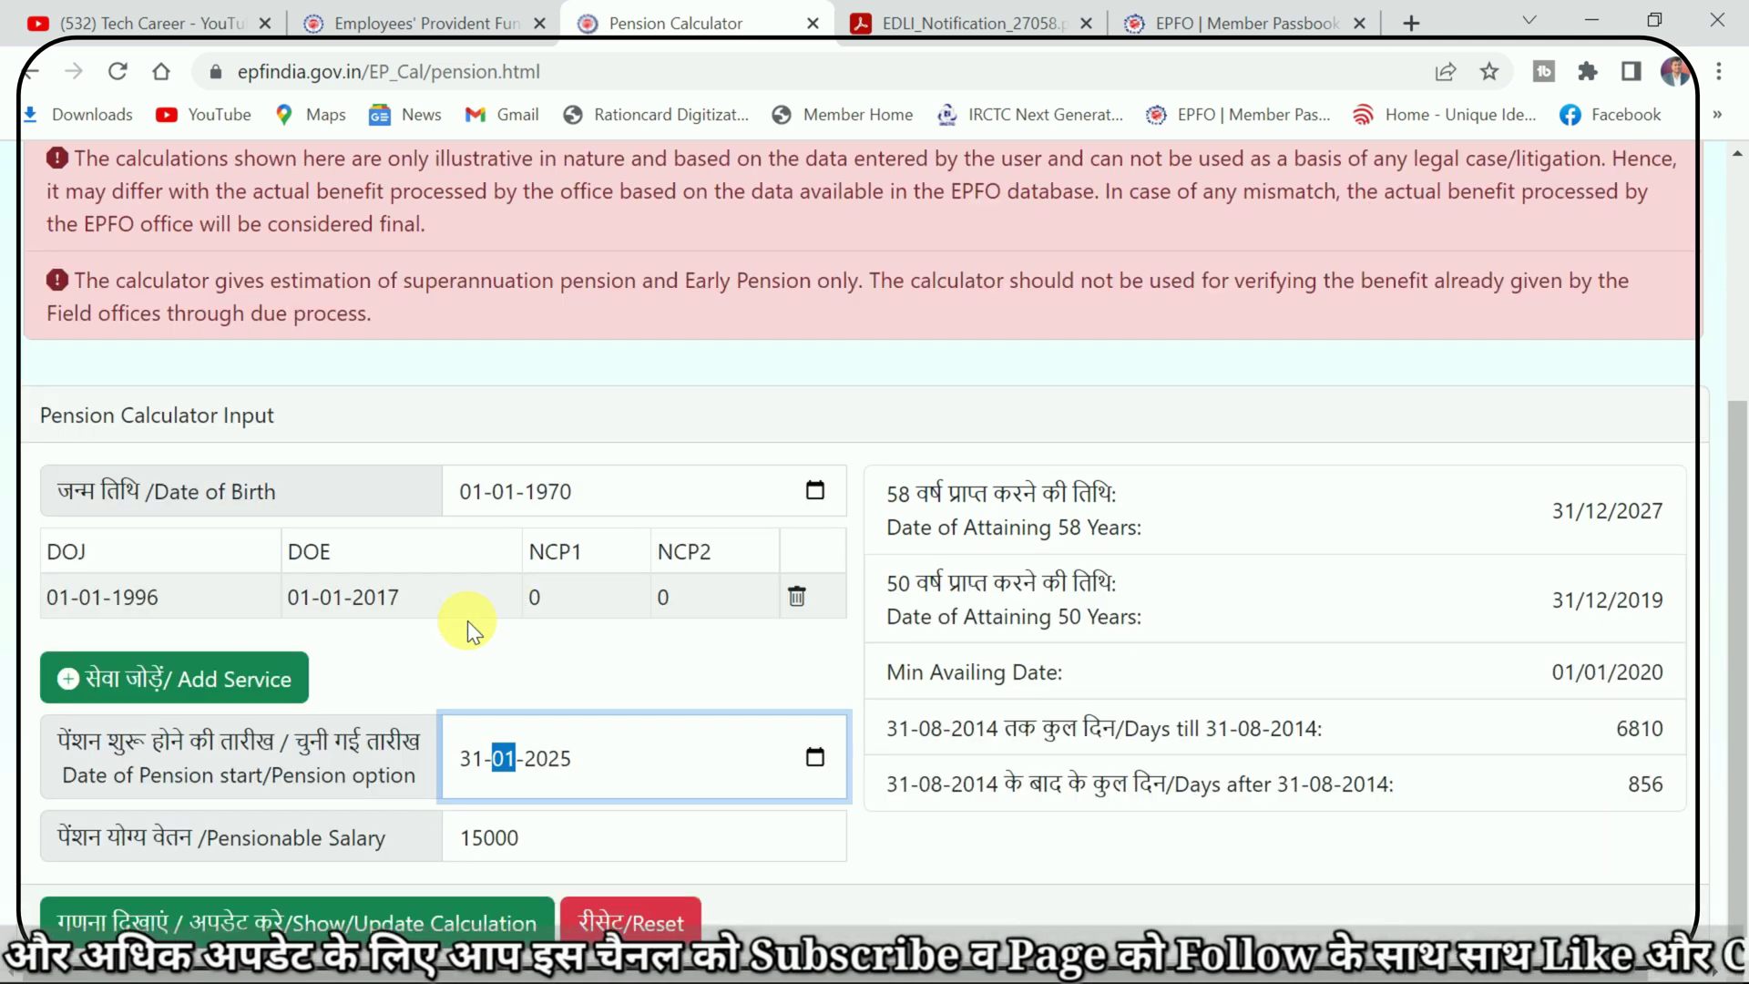
text(201)
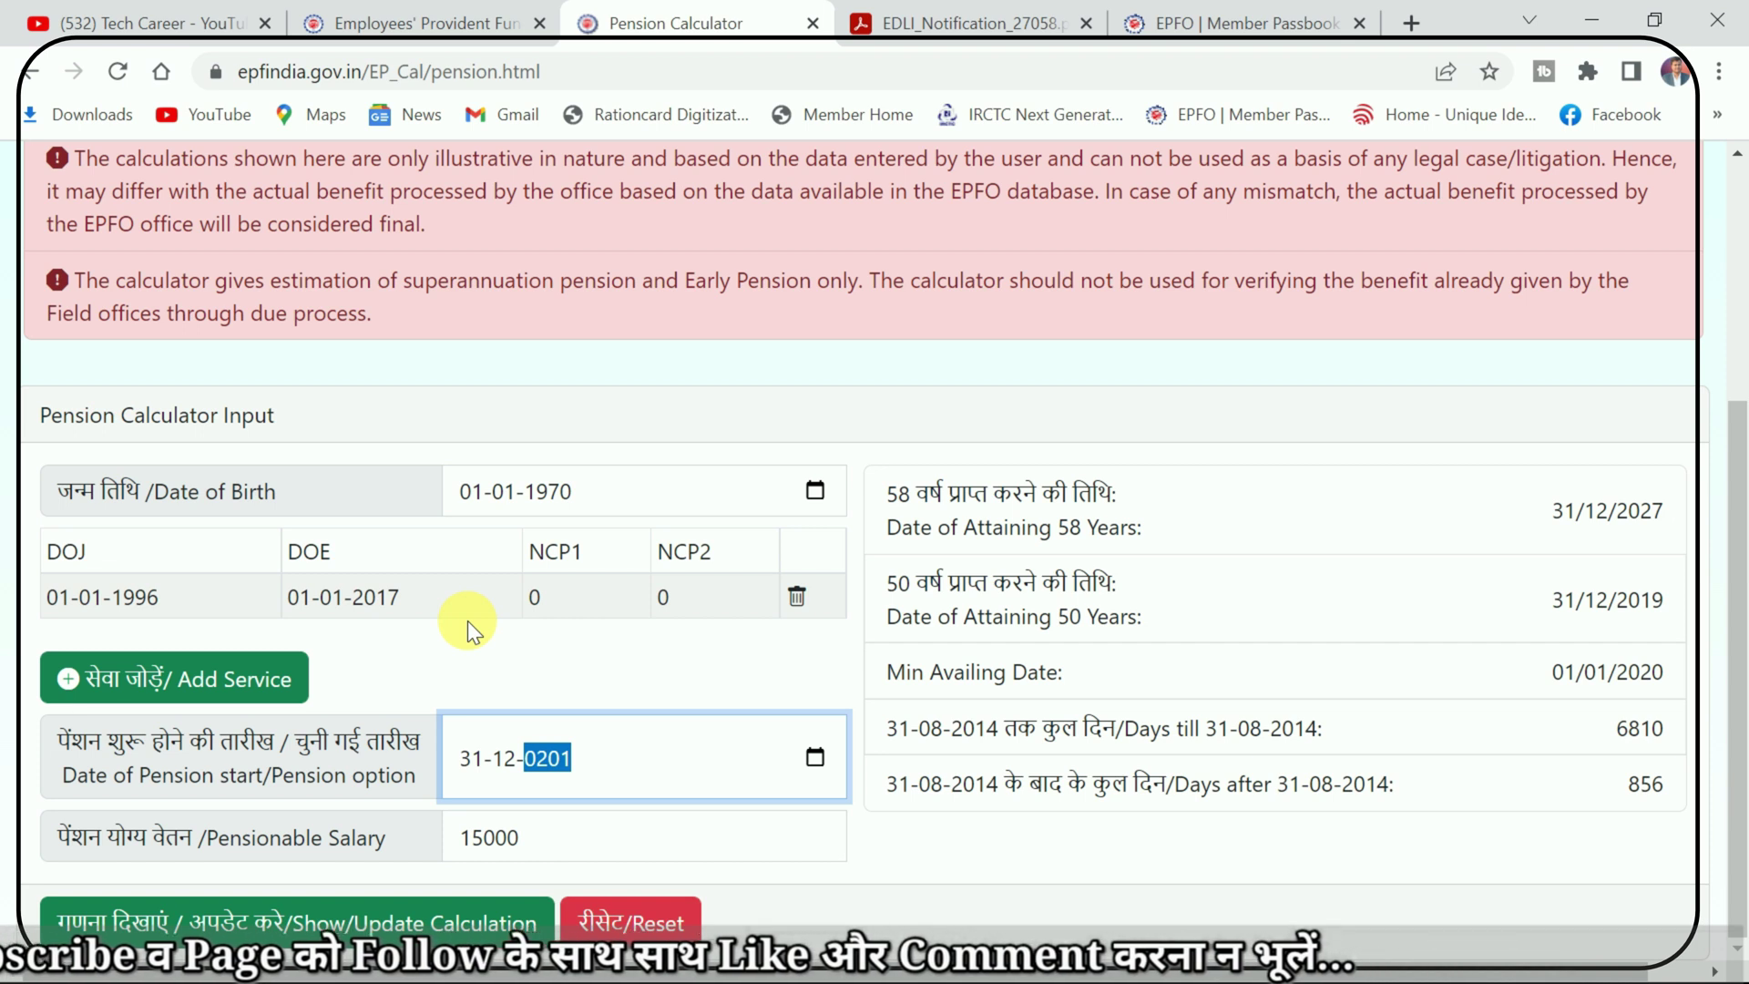
key(BackSpace)
text(2)
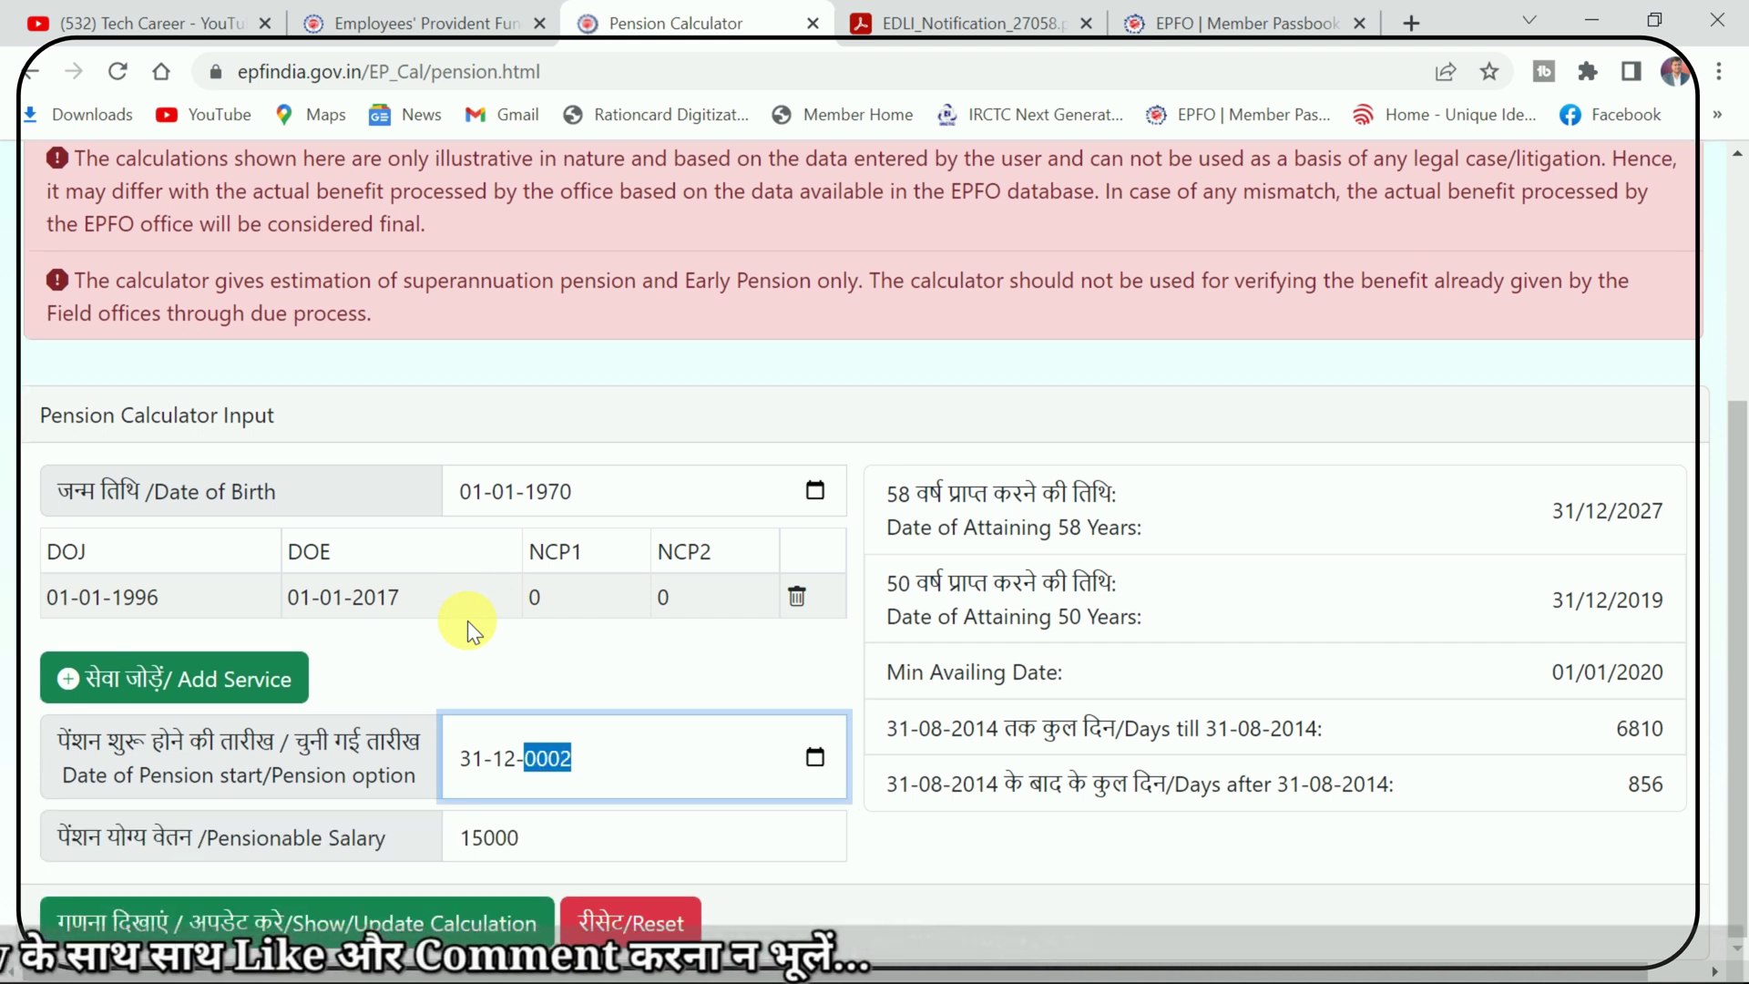
text(027)
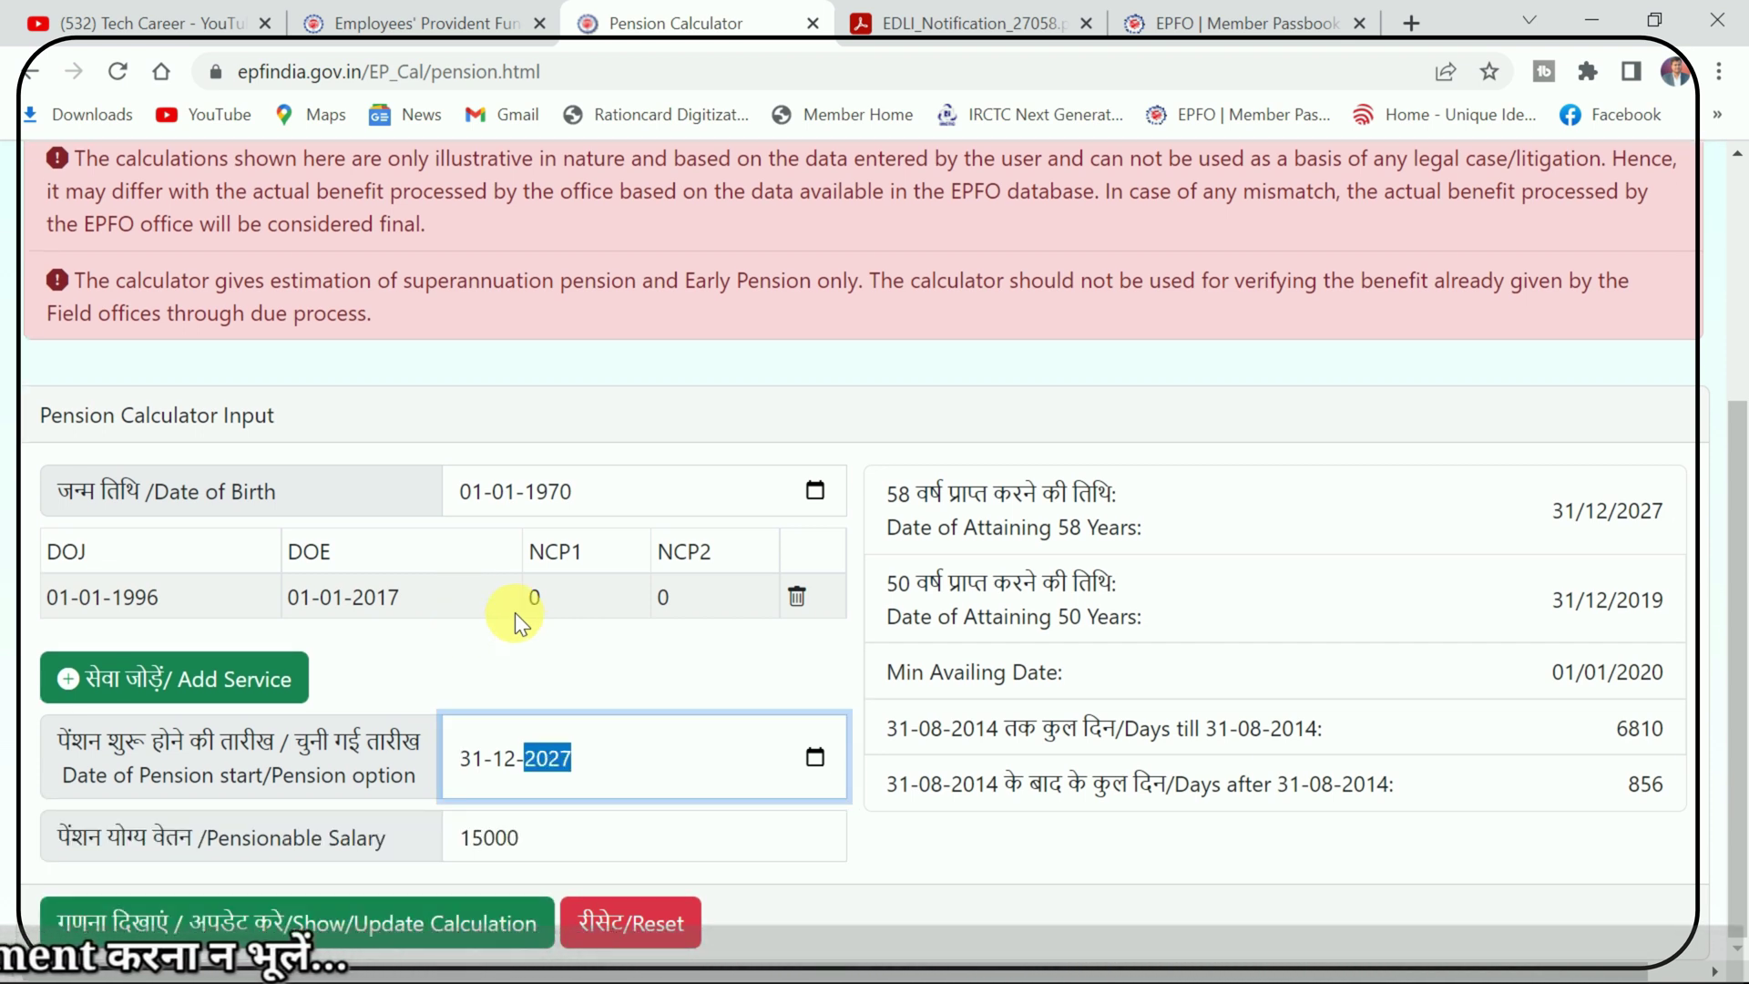
Update the pension calculation for the new start date and check the superannuation pension in the output
click(373, 921)
scroll(819, 788, down, 5)
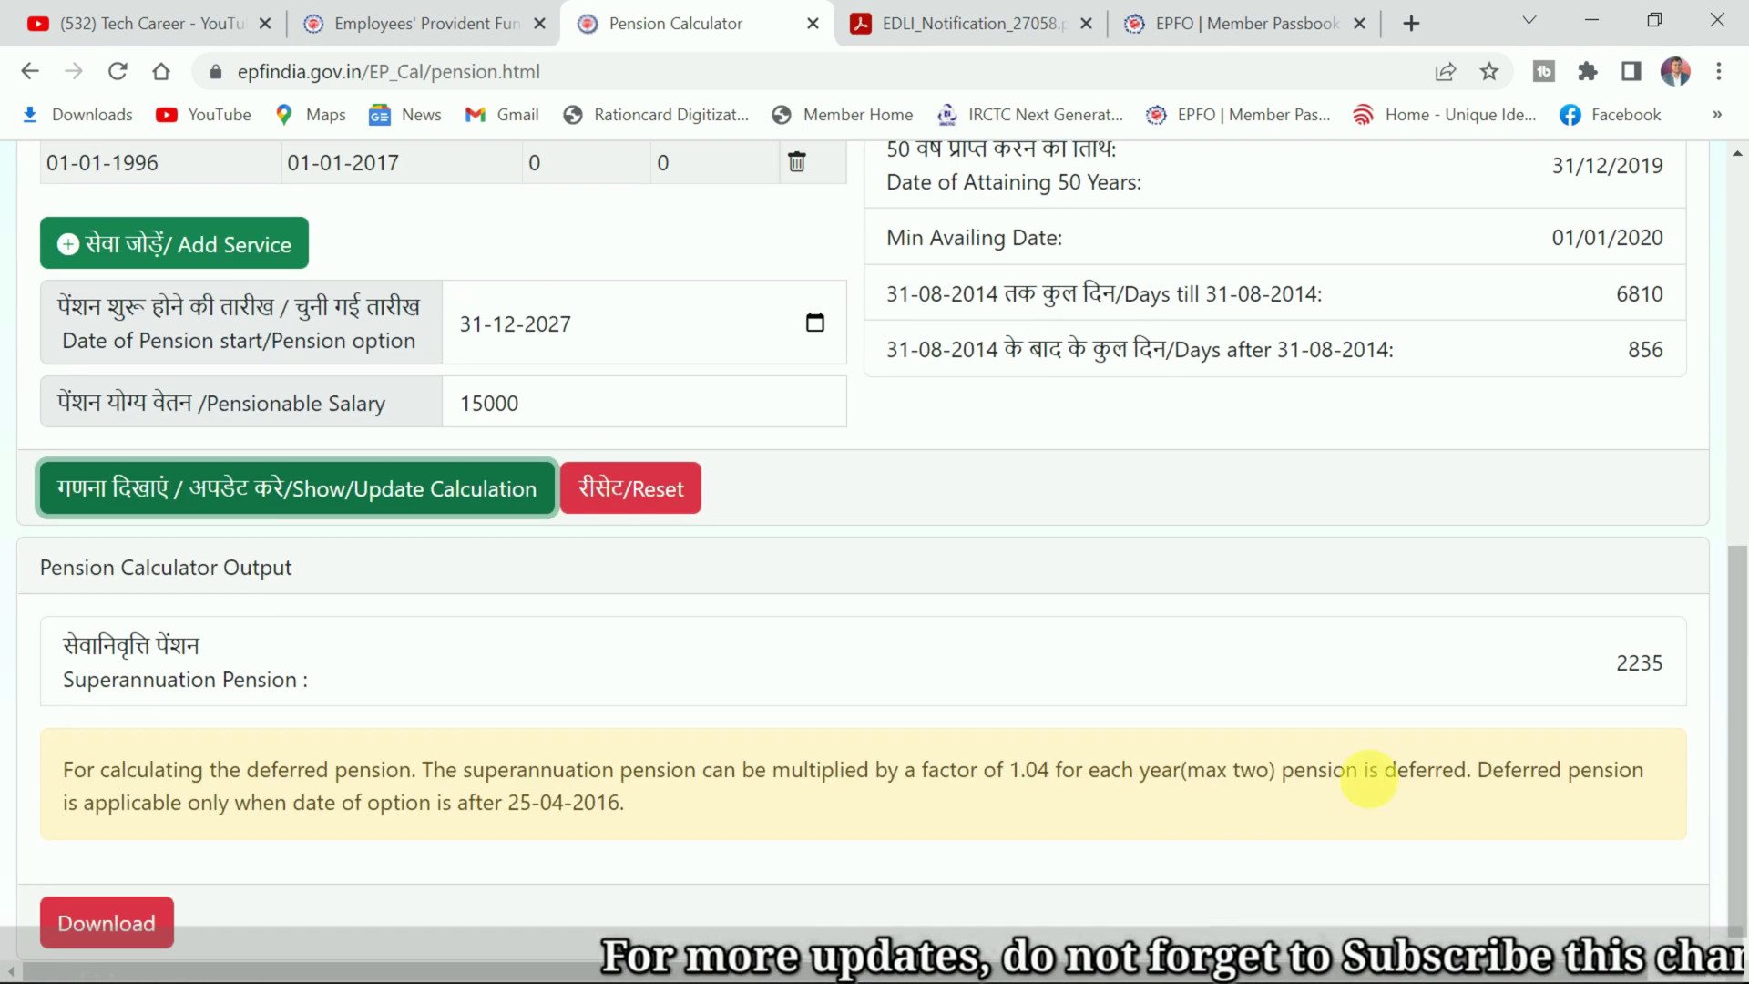
drag(1609, 665, 1663, 676)
click(1609, 674)
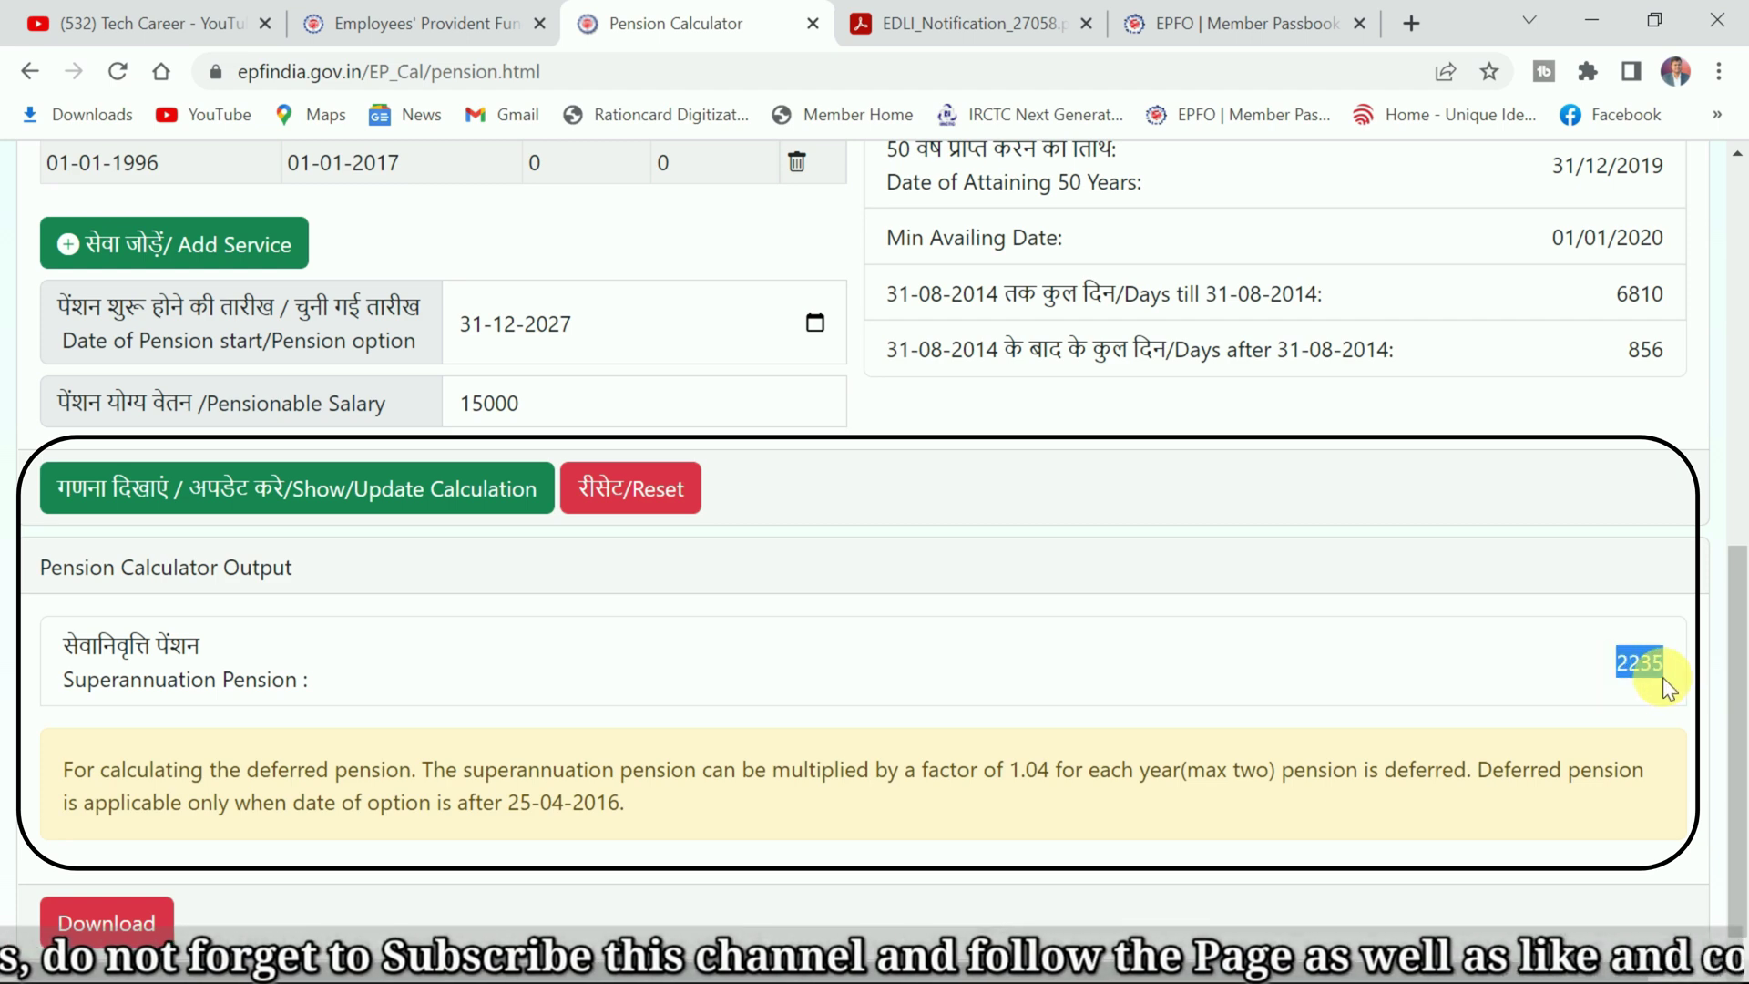
click(1604, 672)
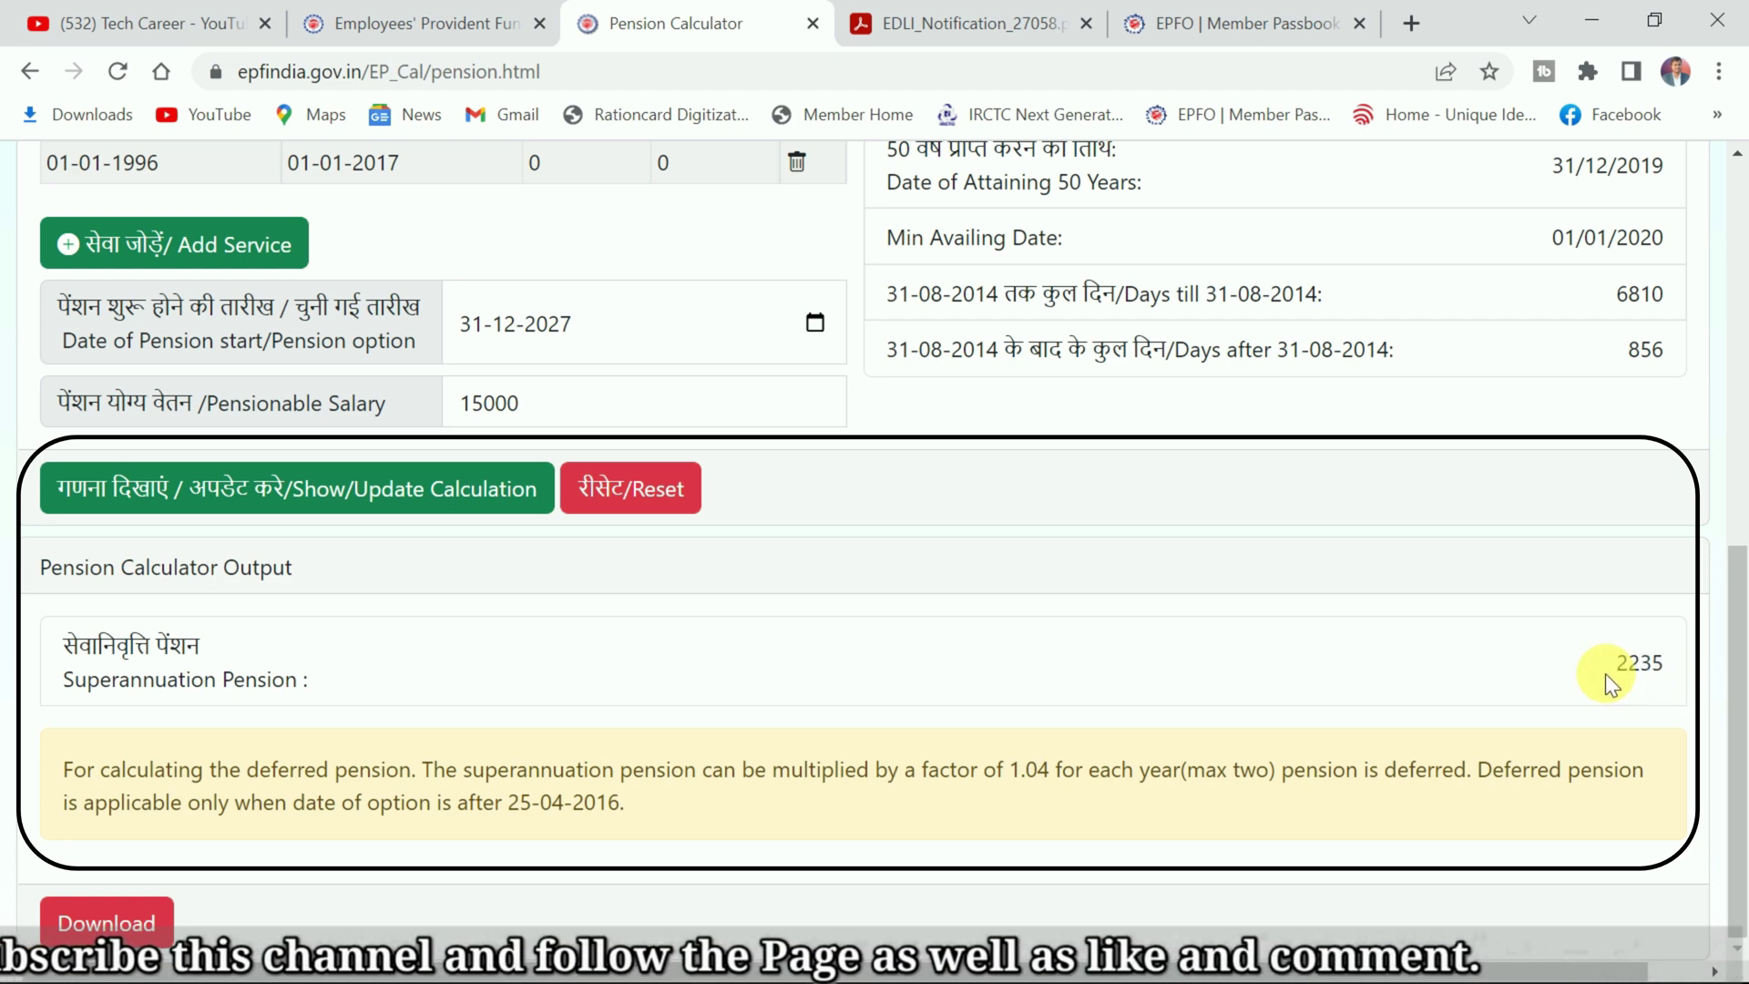
Change the pension start date to 31-12-2029, keeping the same day and month
scroll(1609, 674, up, 3)
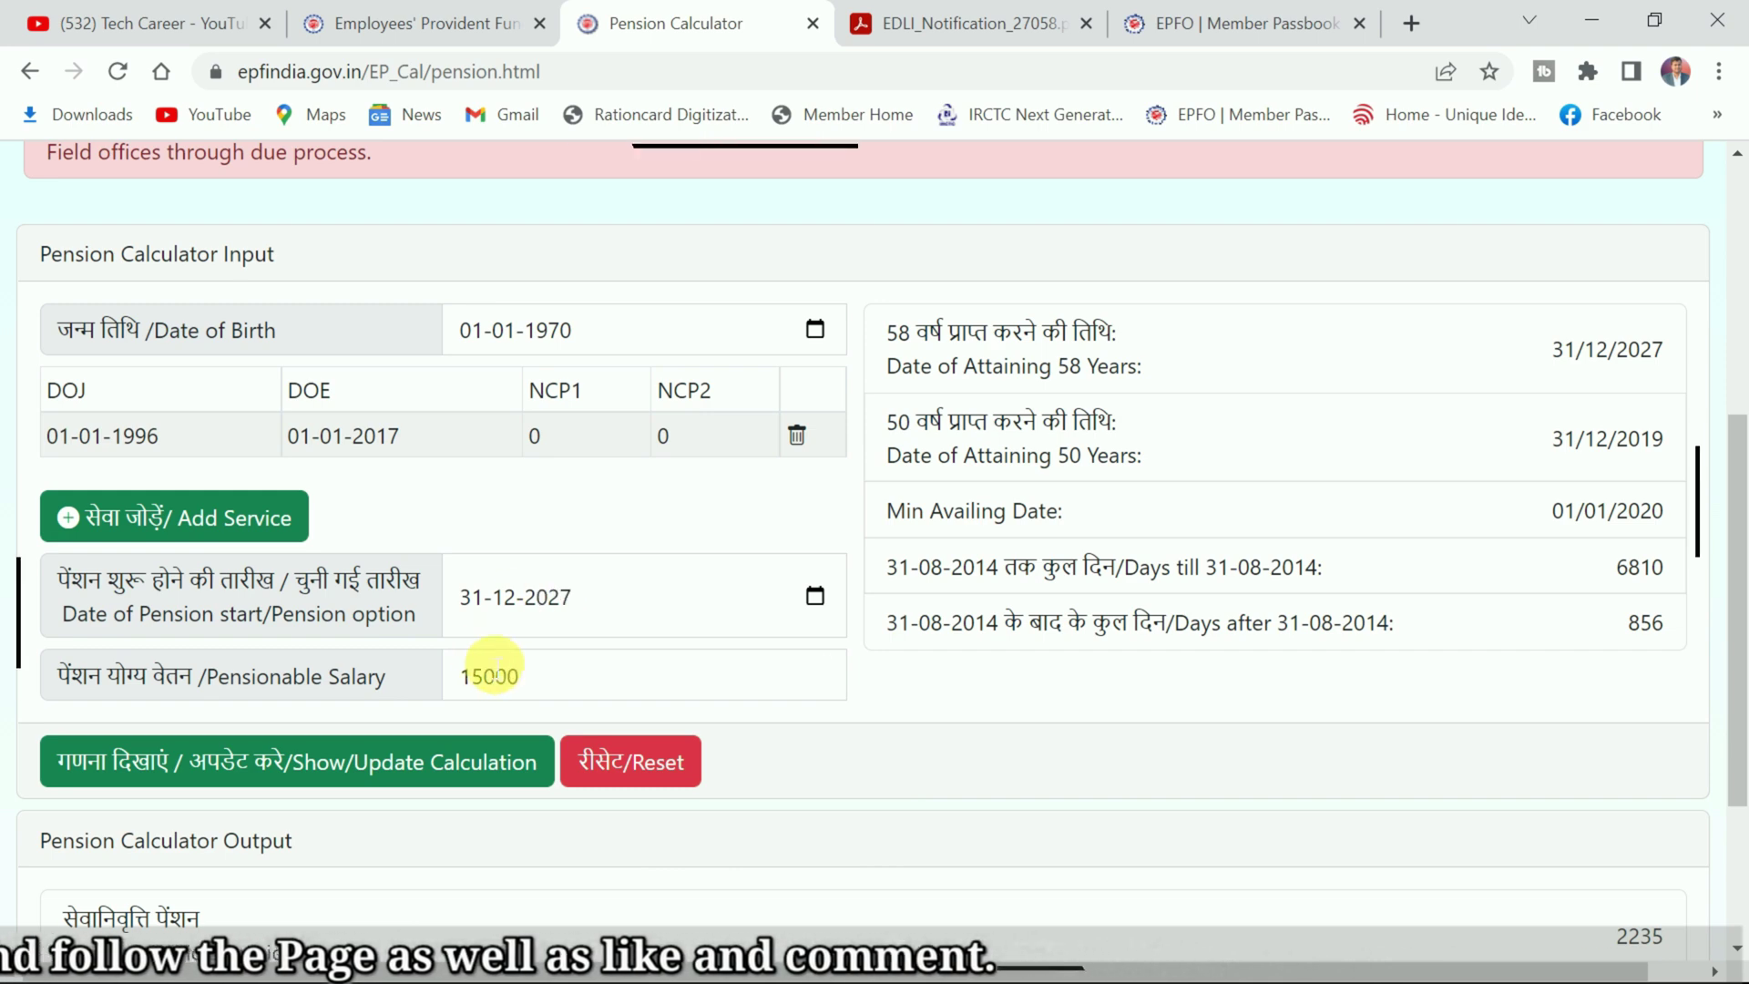
click(556, 600)
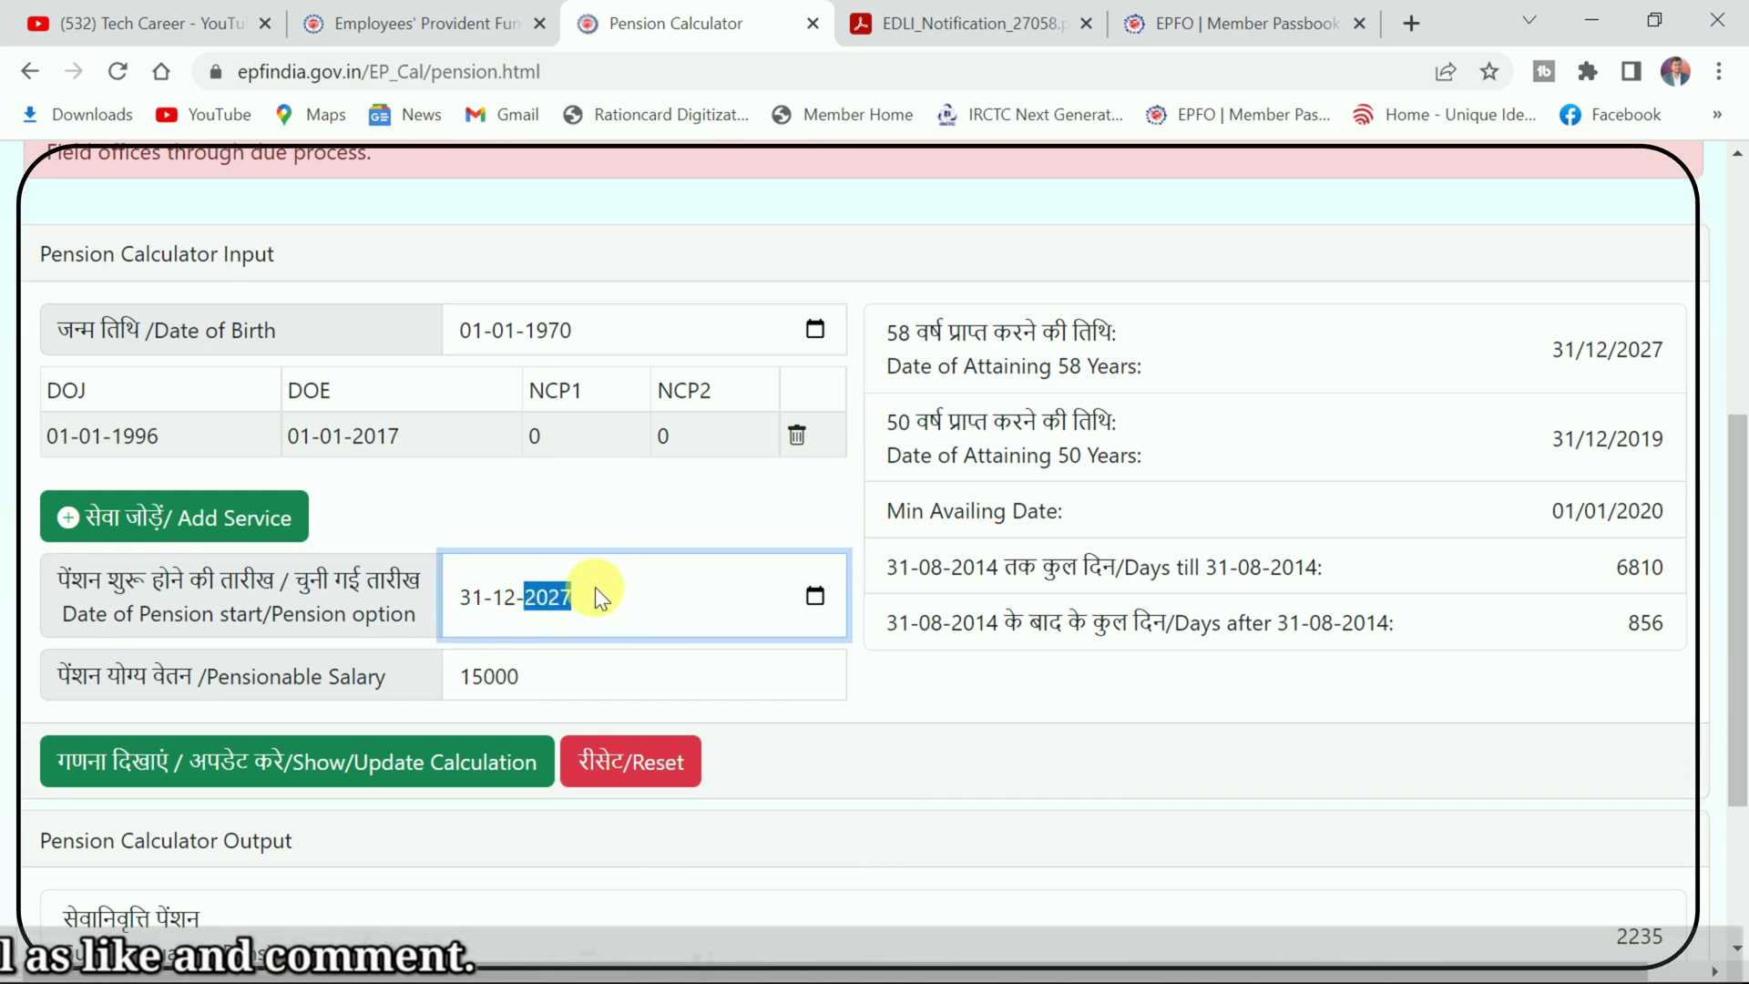
text(2)
scroll(581, 590, up, 2)
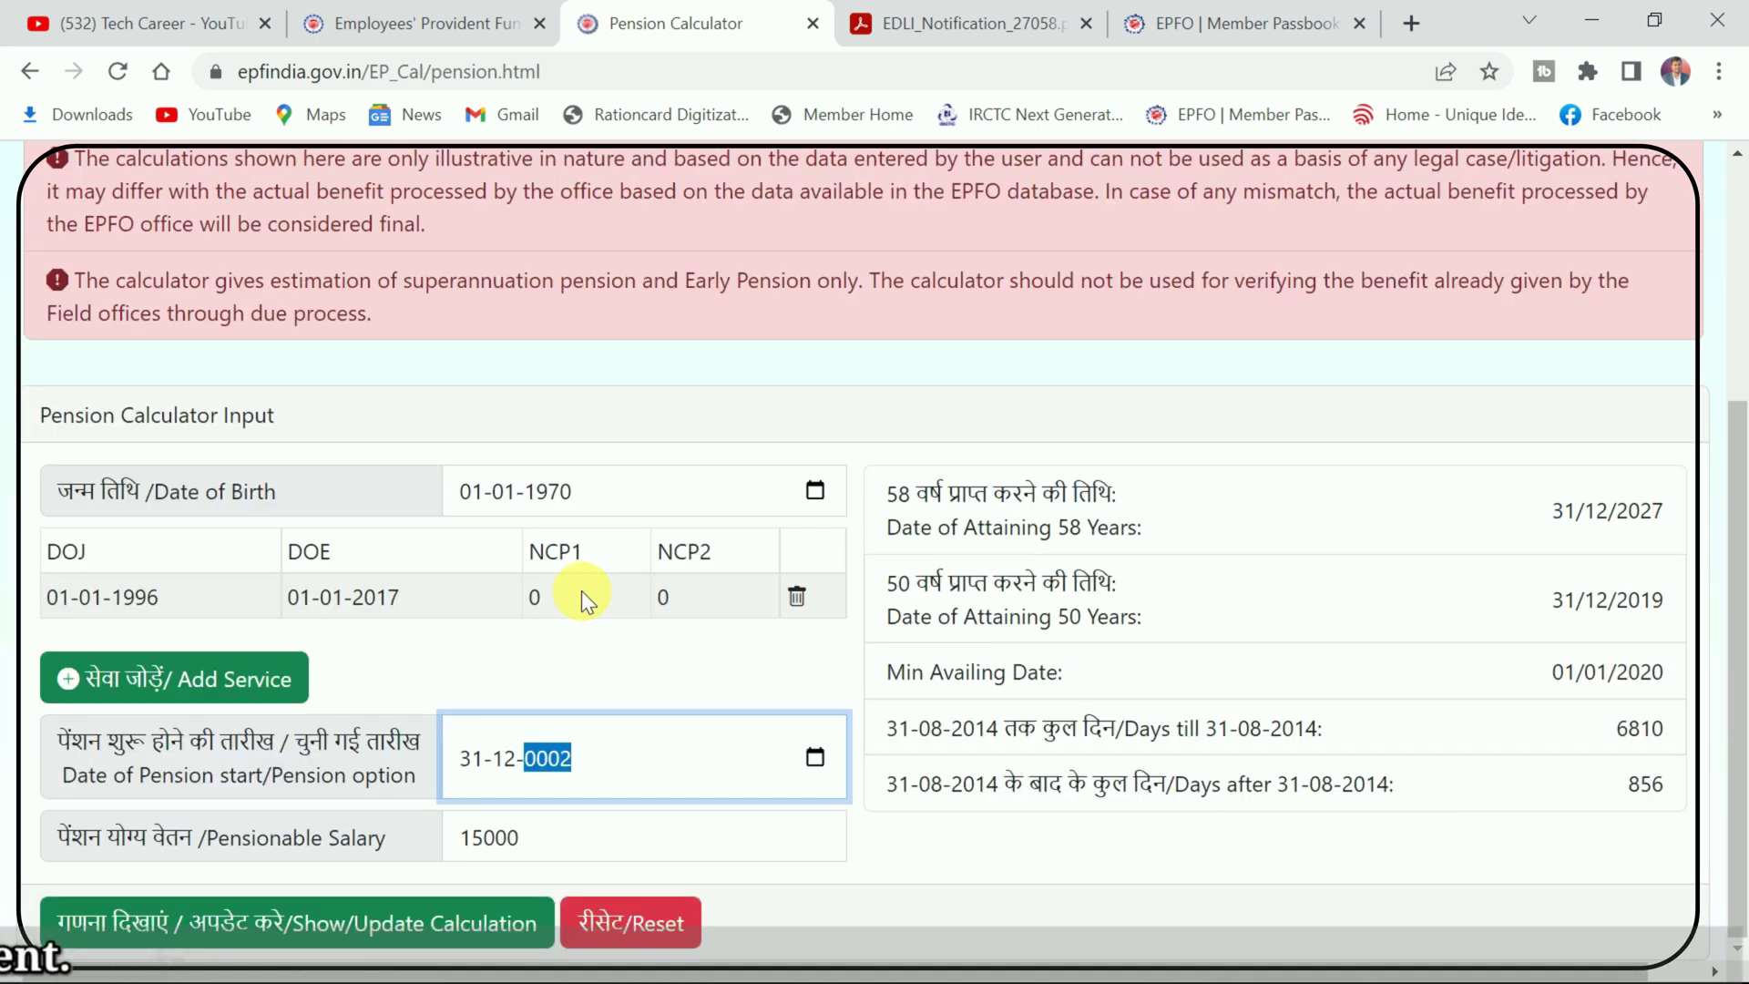
text(02)
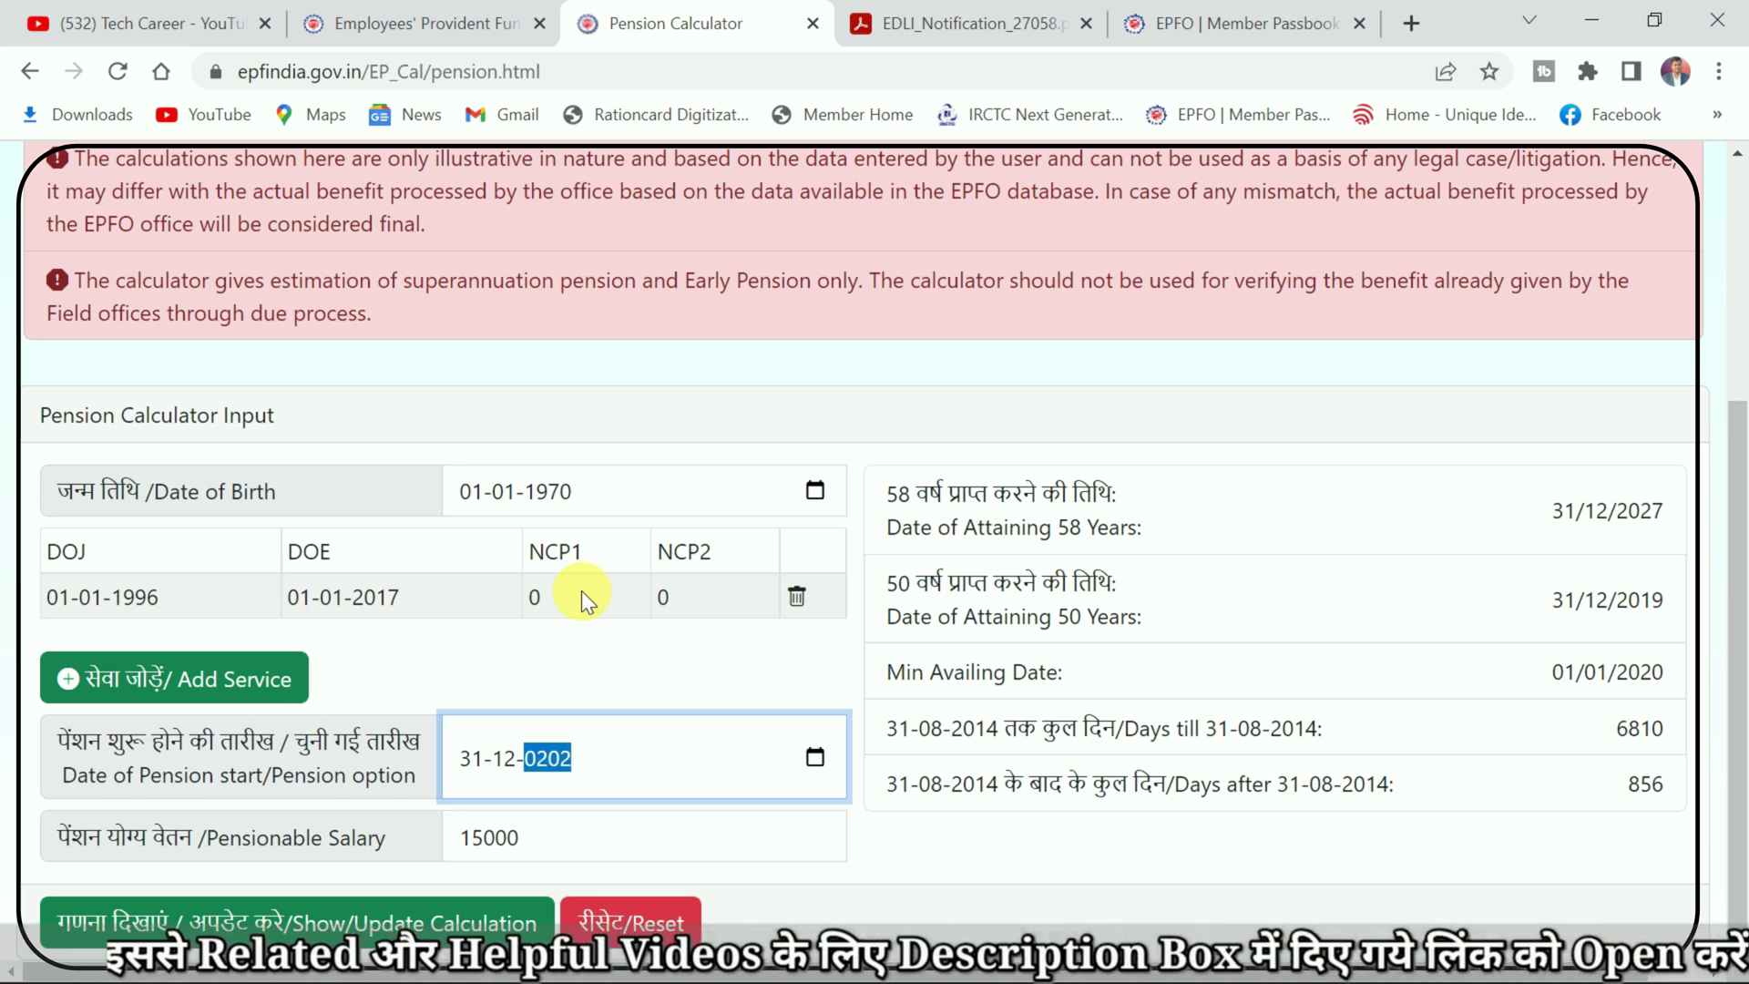
text(9)
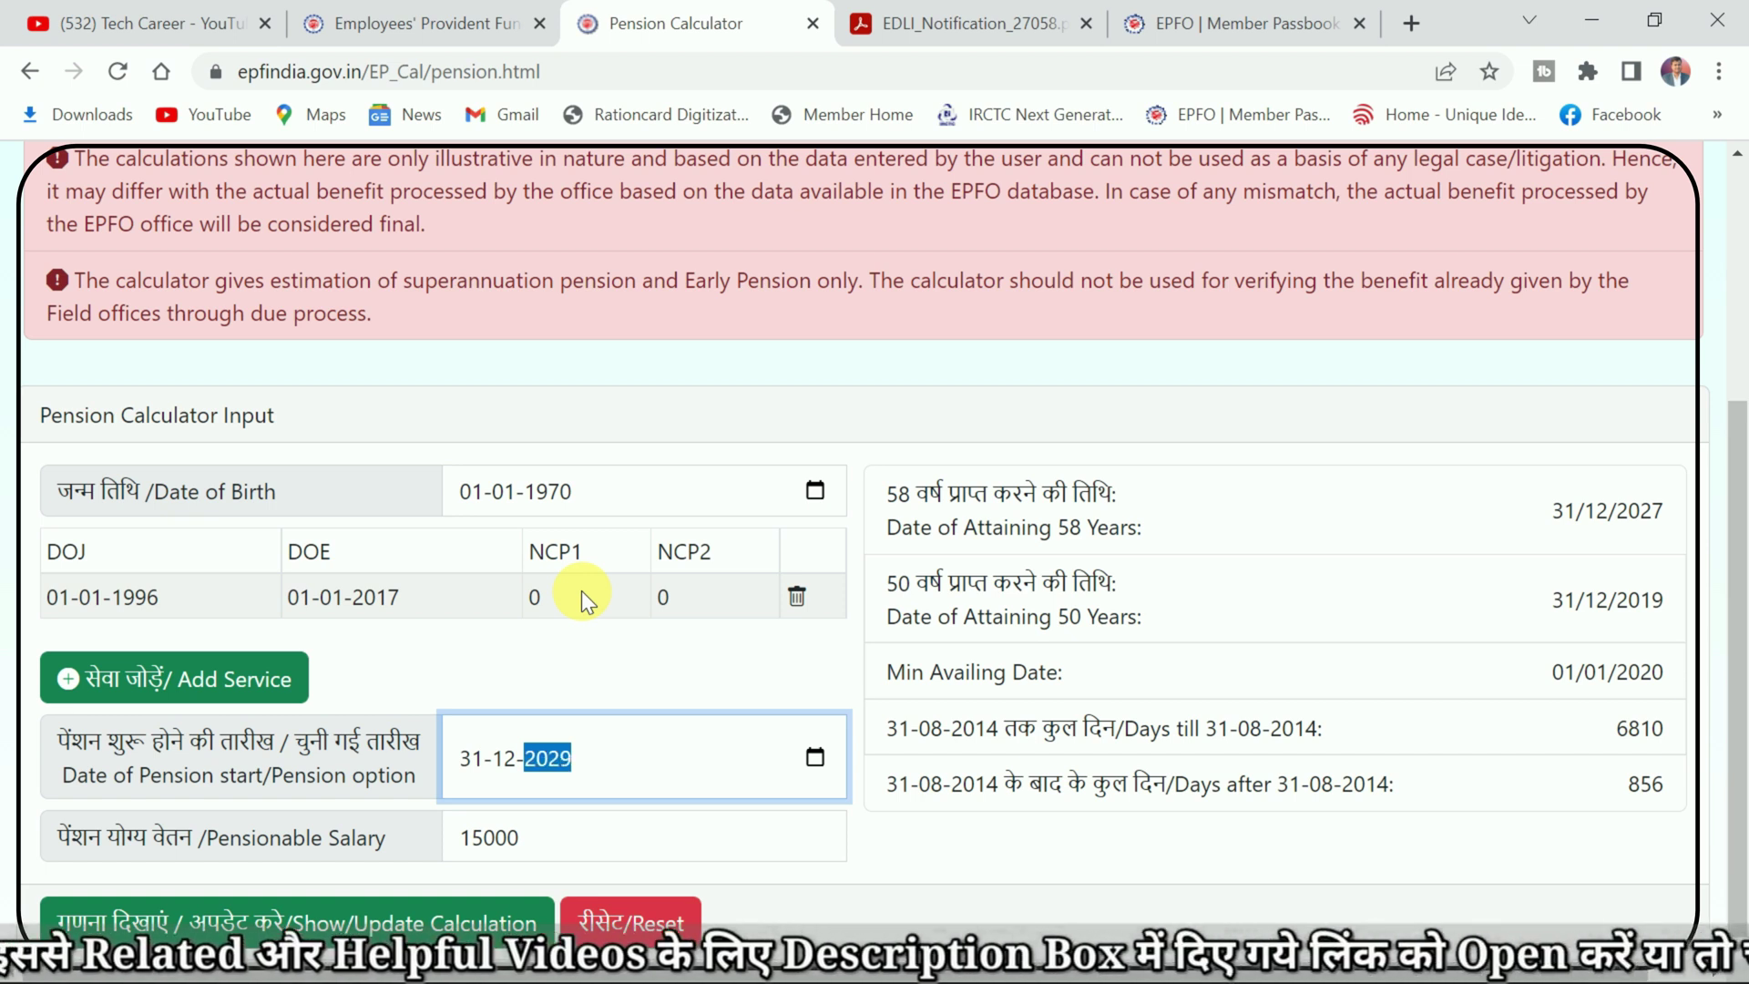
click(1303, 839)
Update the calculation for the deferred pension and compare the superannuation pension with the calculated early pension
click(441, 916)
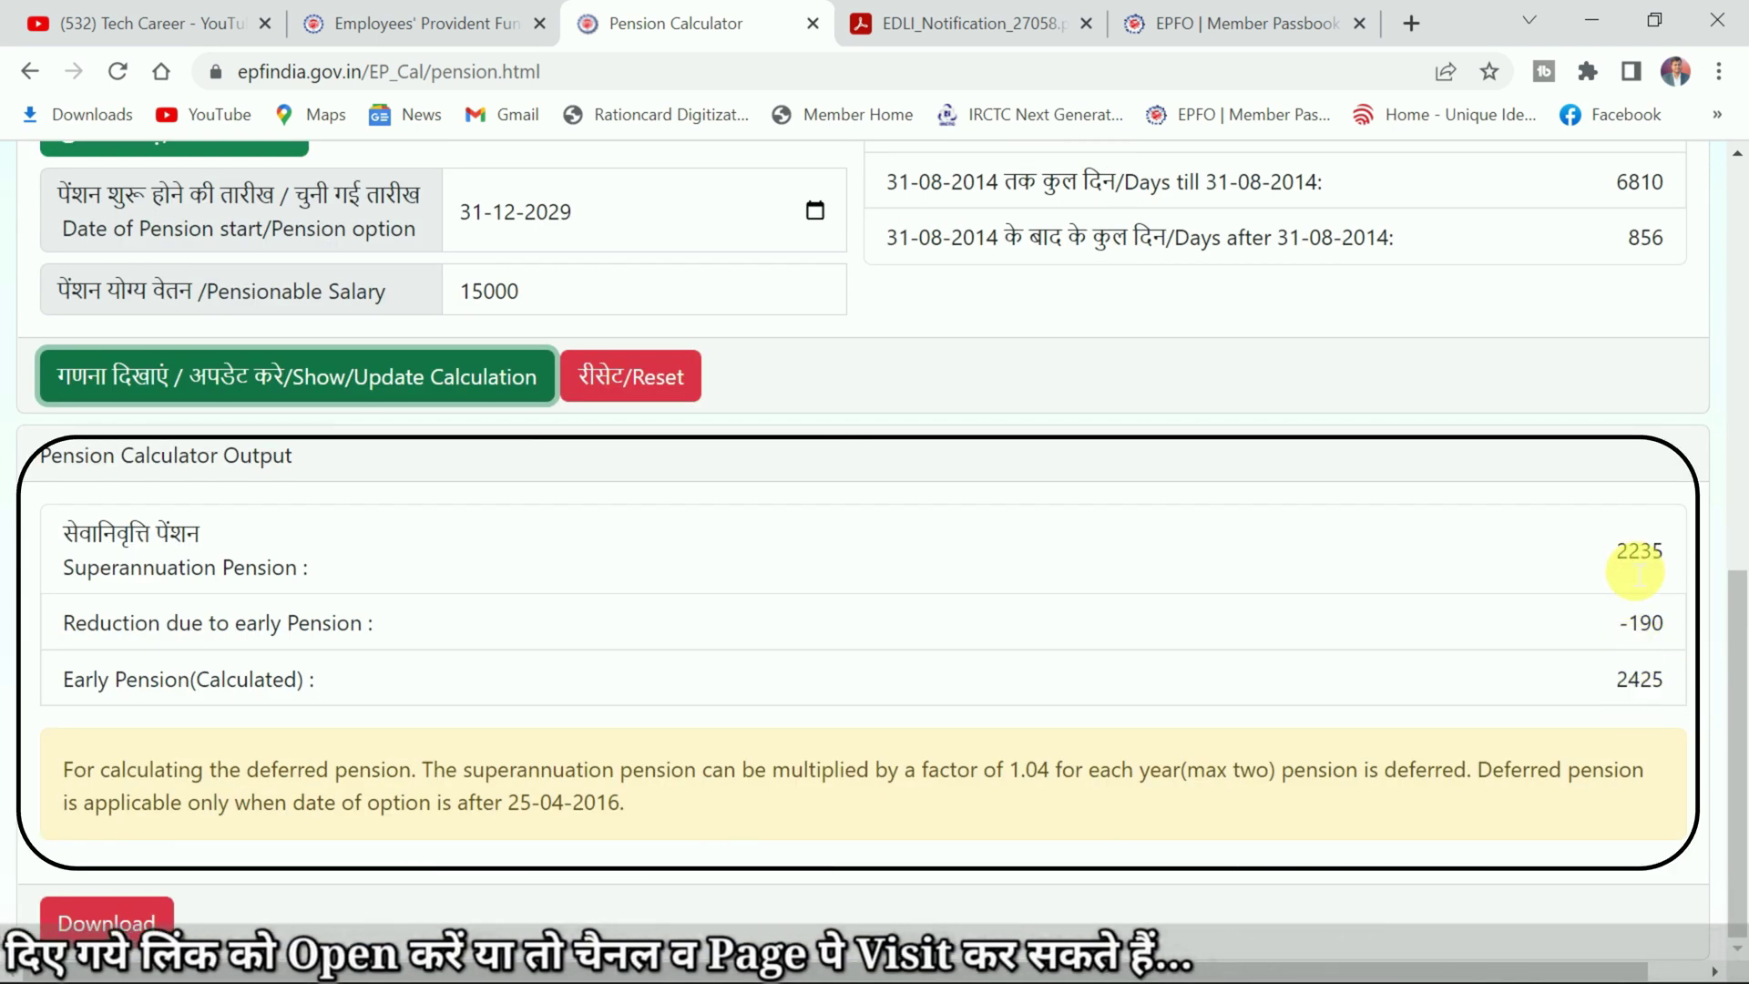
drag(1619, 553, 1669, 558)
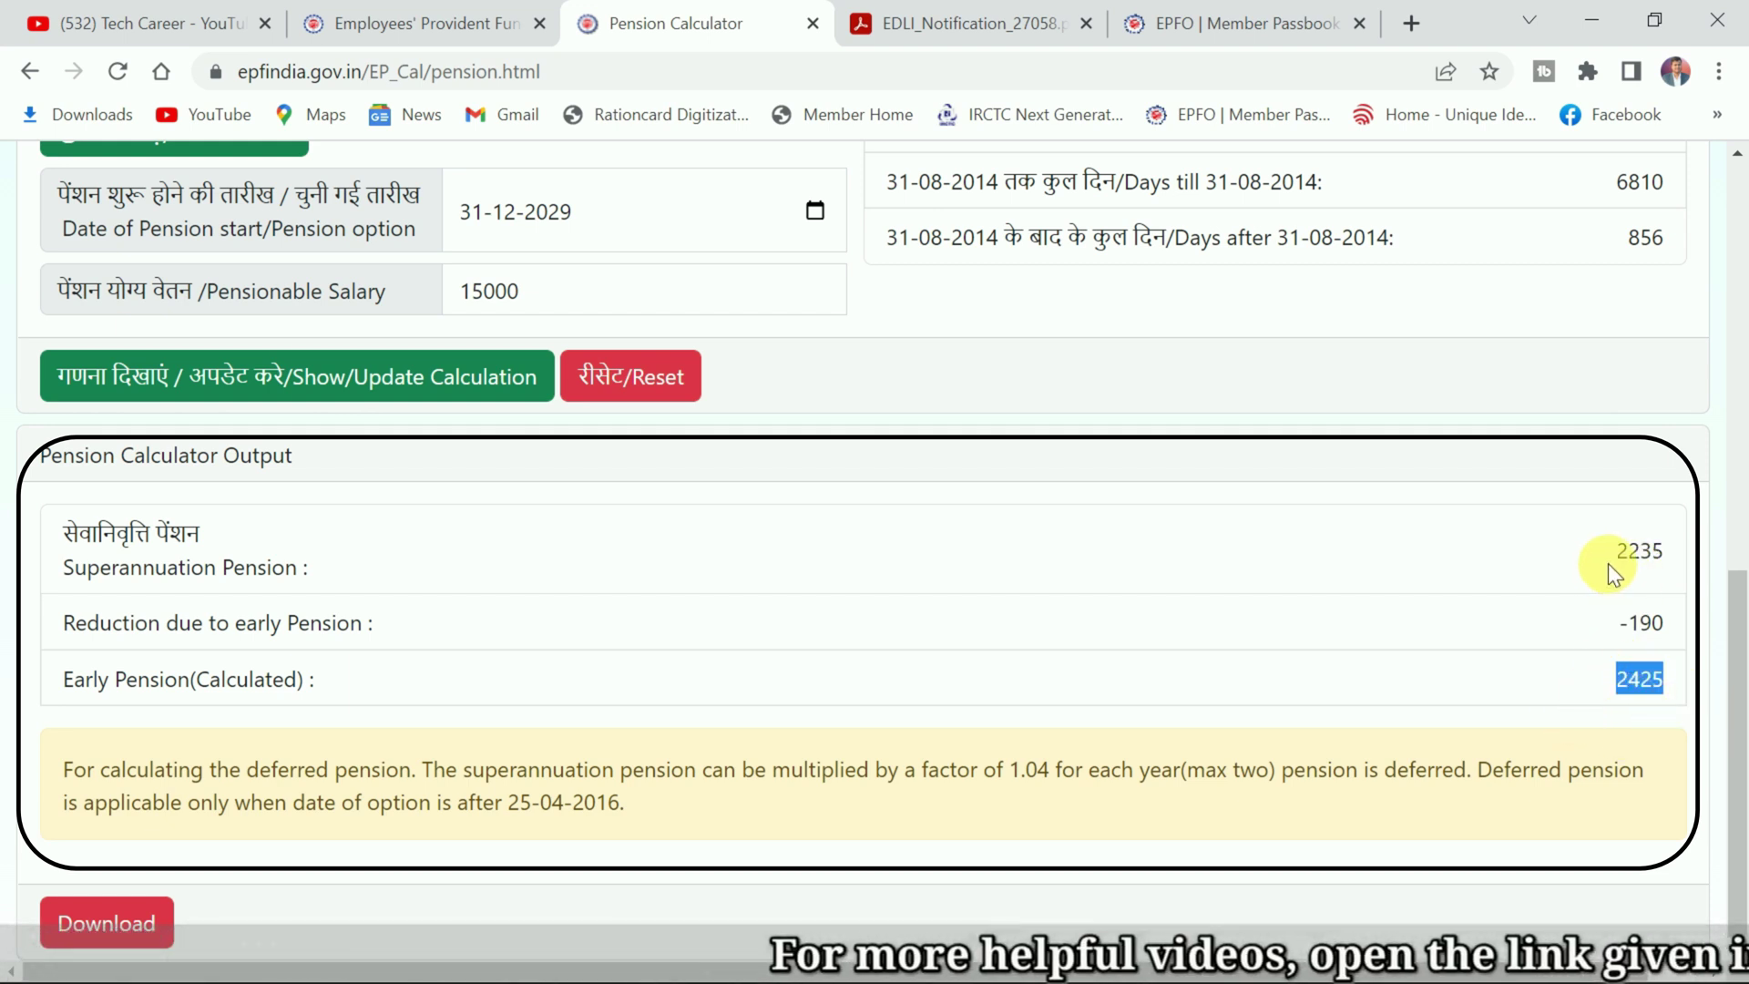
click(1135, 625)
Look over the pension calculator's disclaimers and inputs, and switch to the Tech Career channel's videos on YouTube
scroll(1135, 625, up, 1)
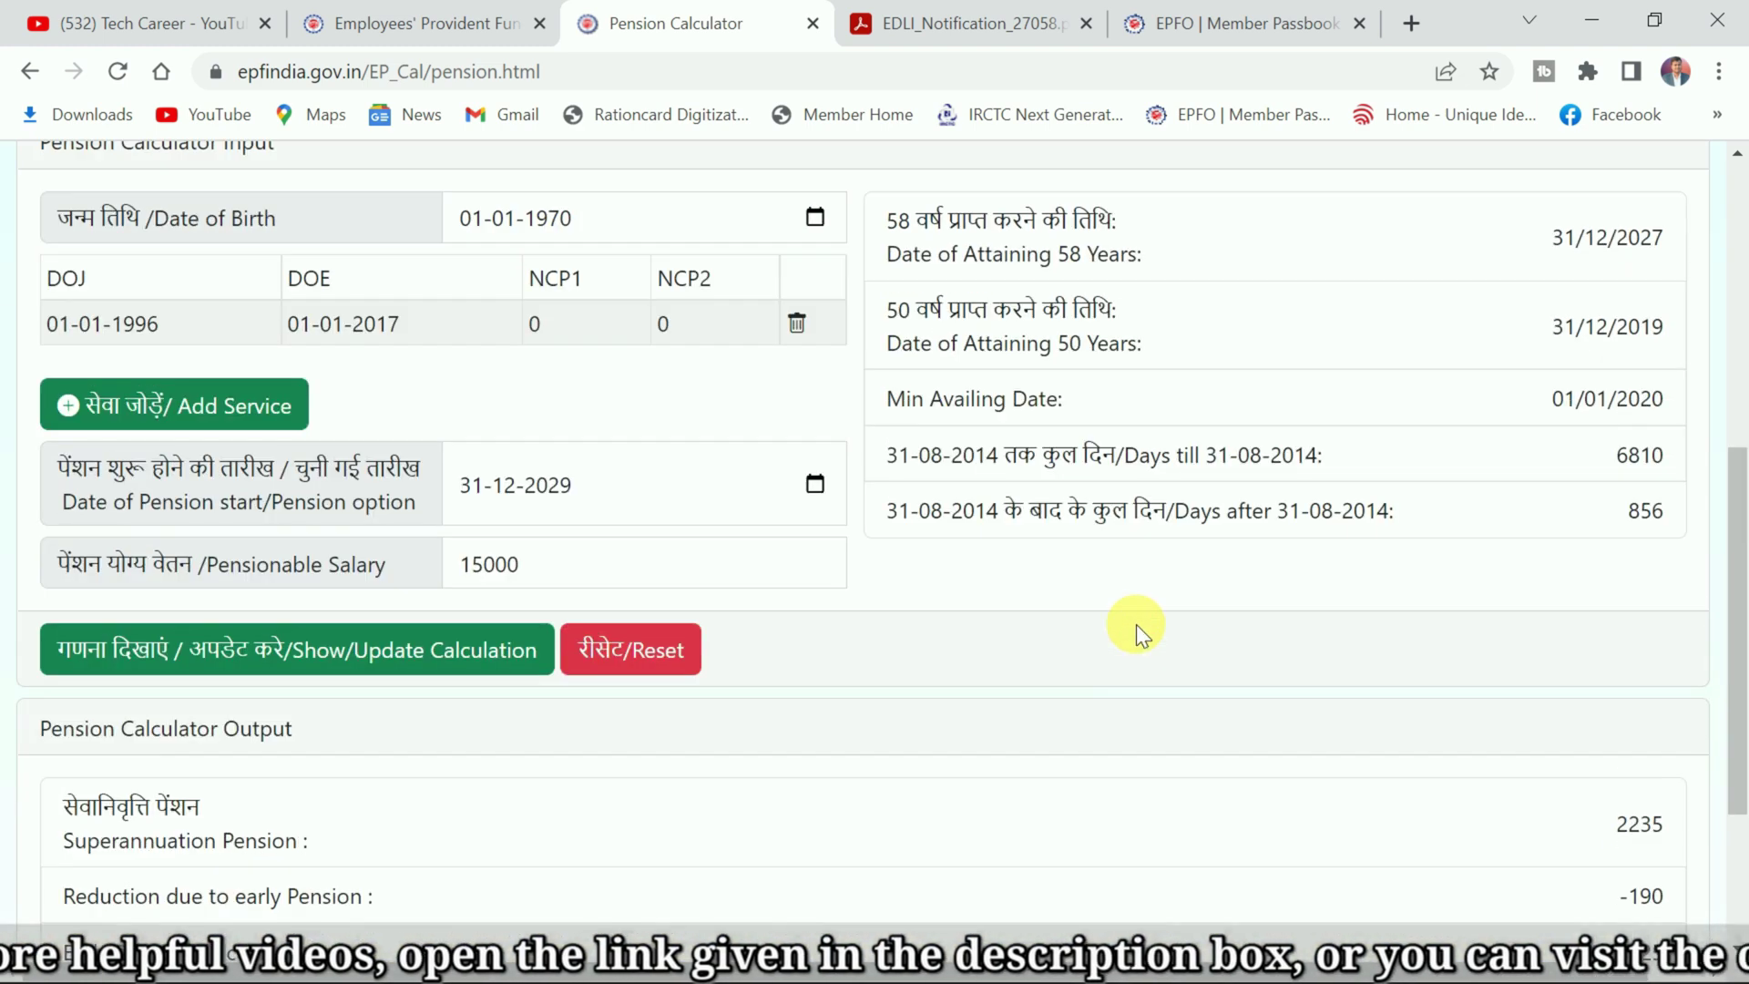
scroll(1134, 625, up, 5)
scroll(1134, 625, up, 1)
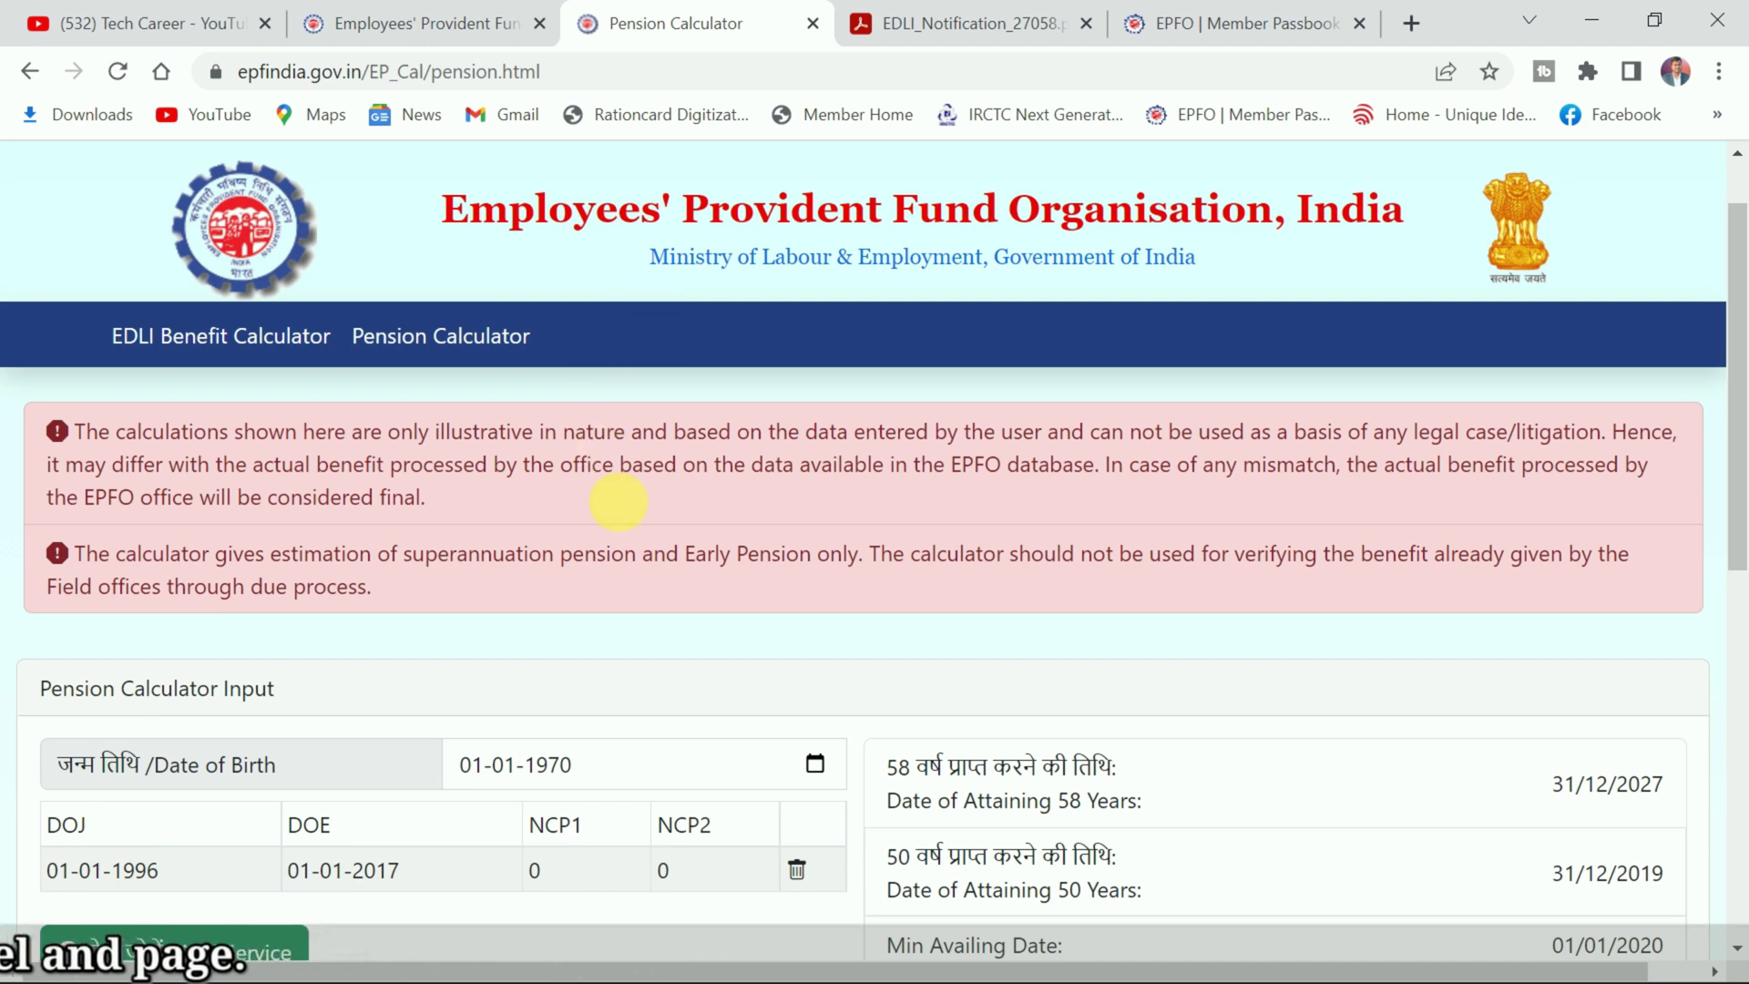
scroll(725, 599, down, 3)
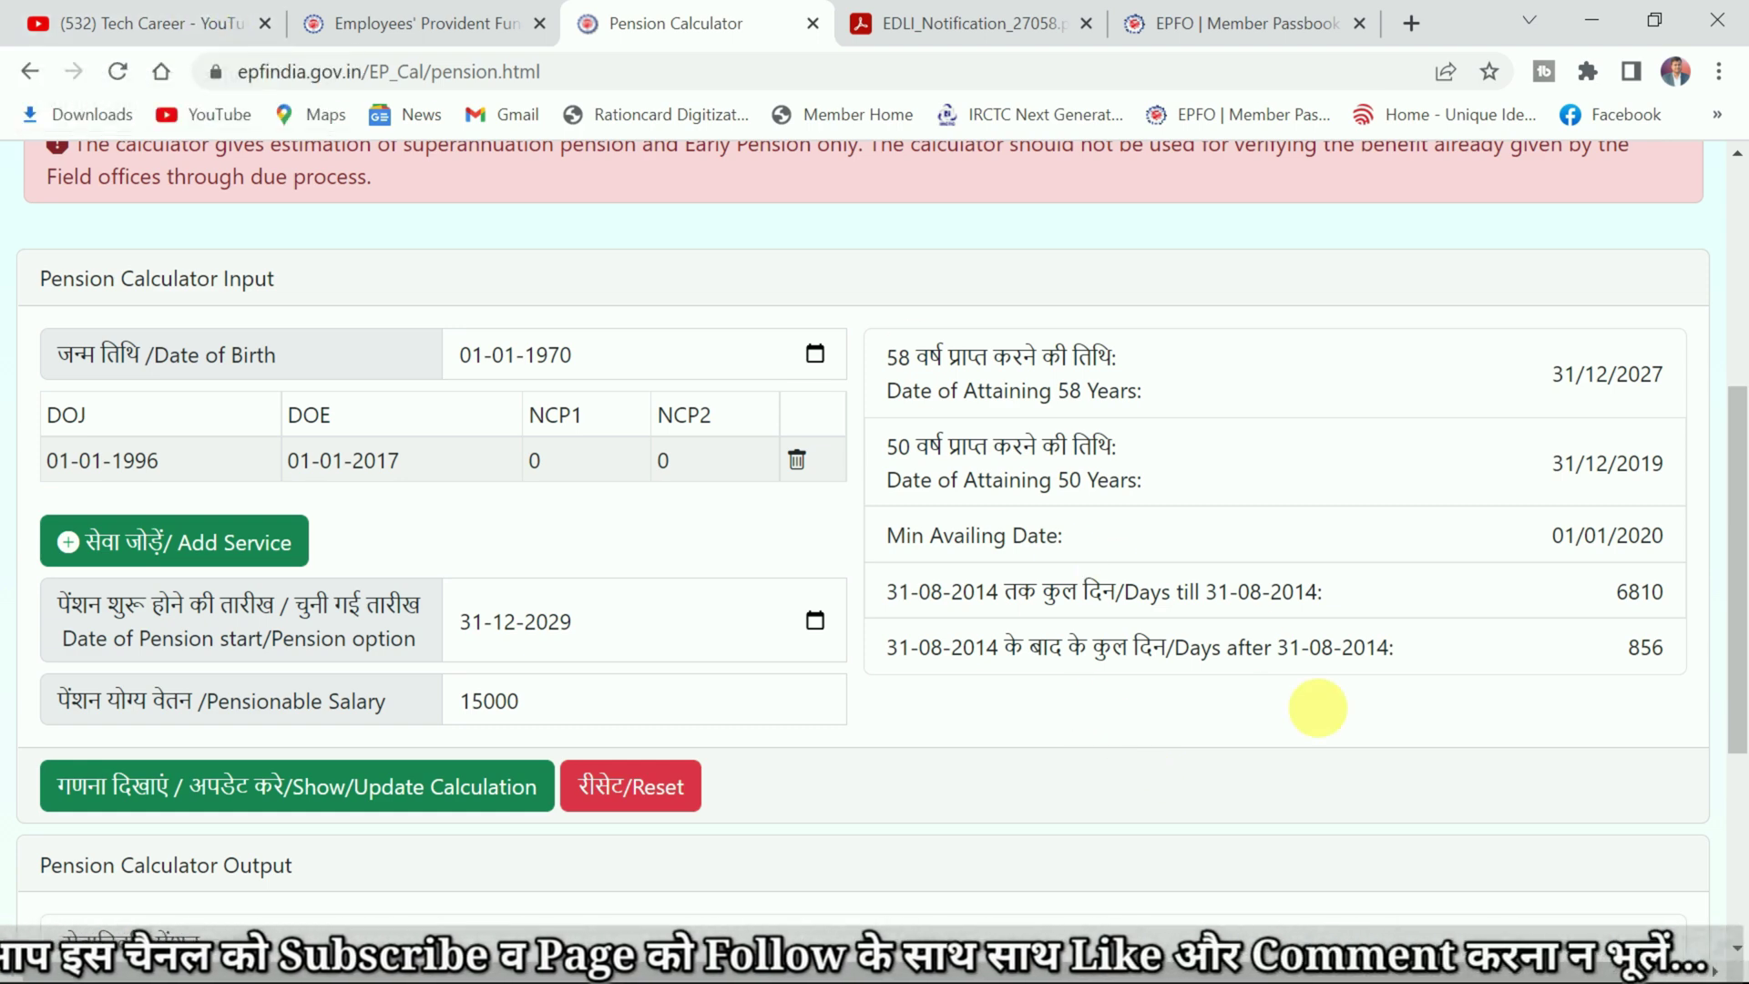
middle_click(866, 605)
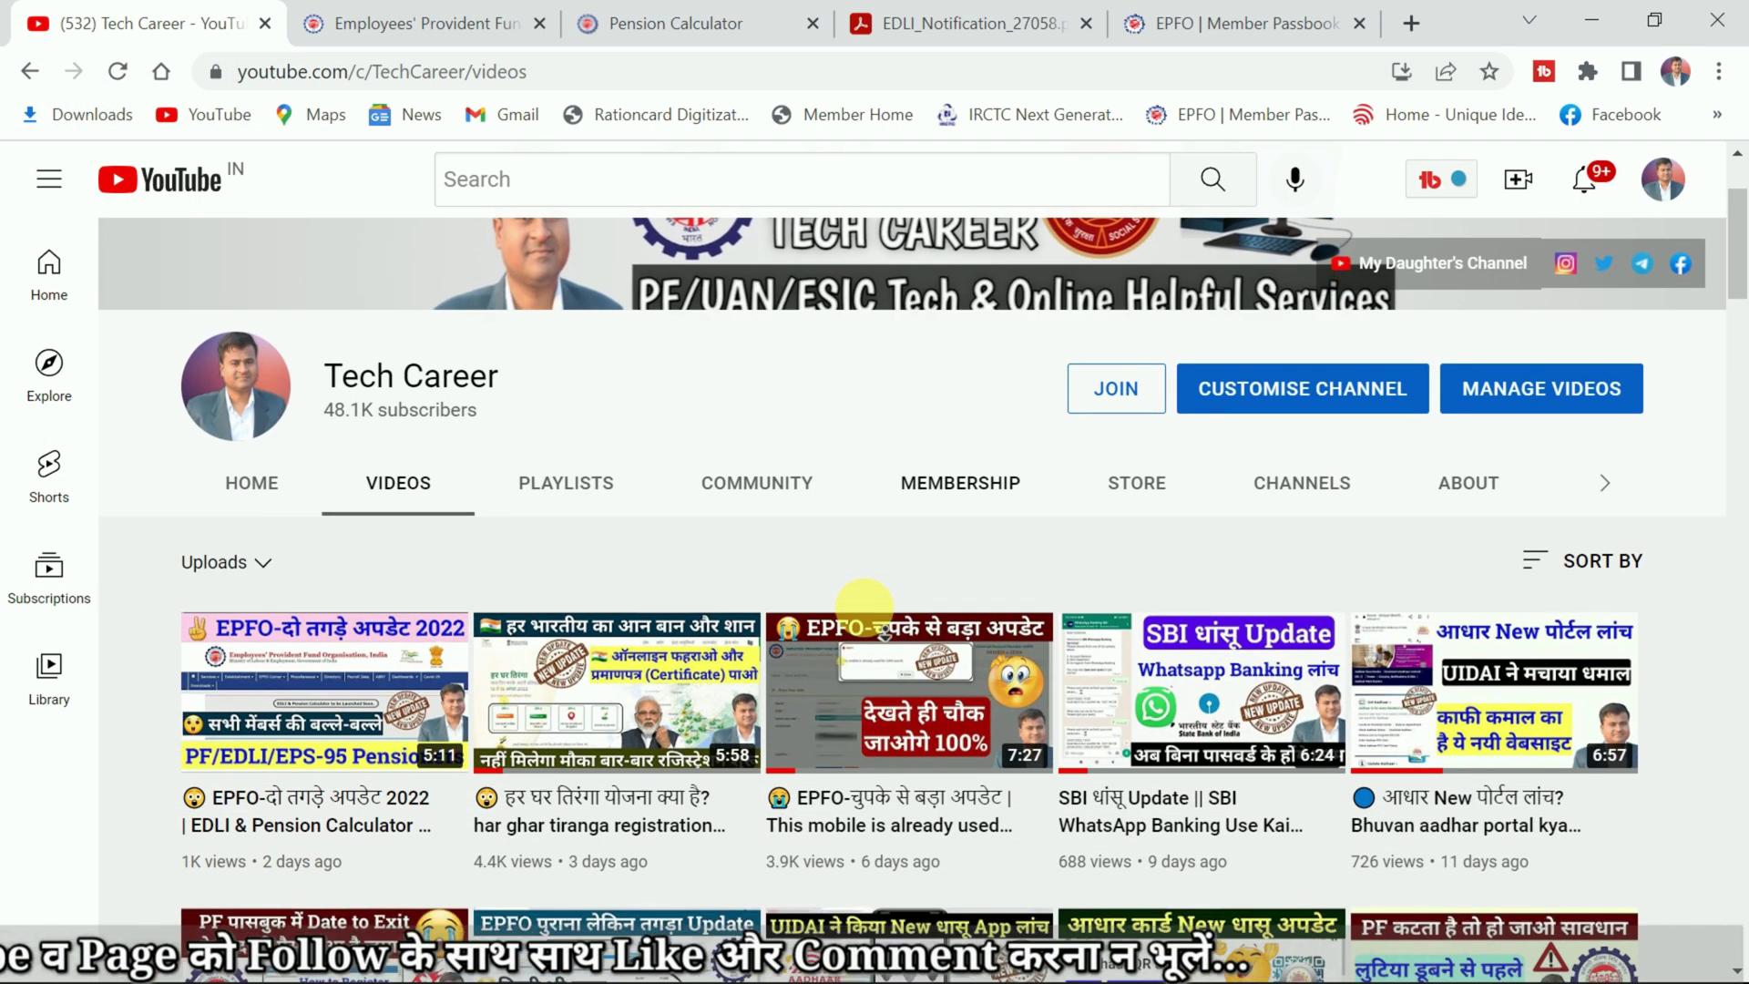